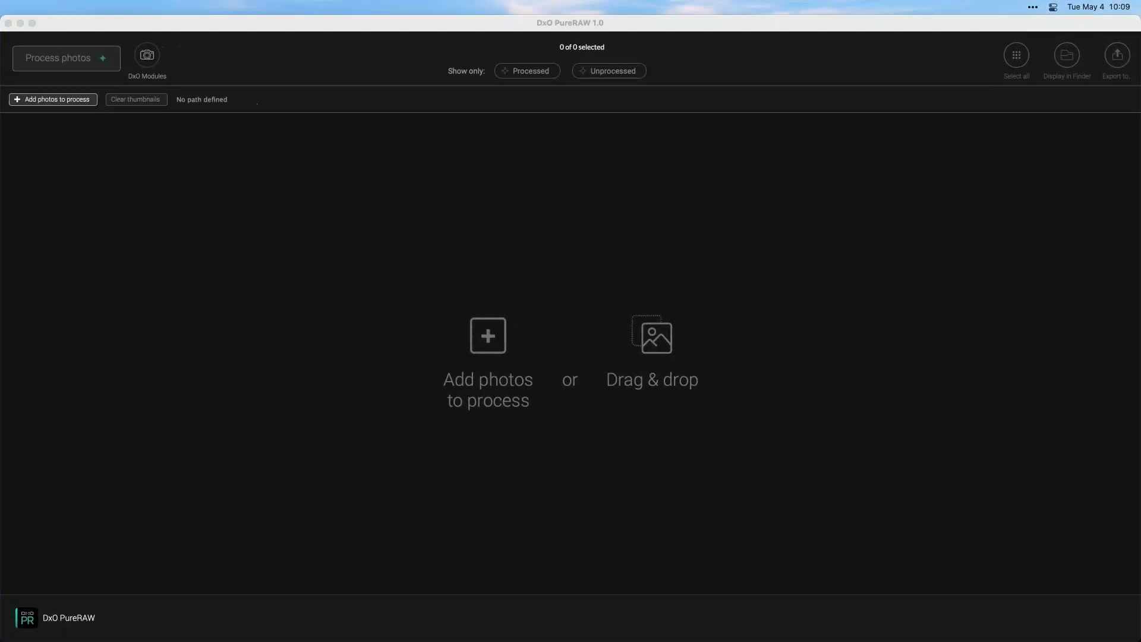
Step: Switch to the Demo Photos folder in Finder and clear the current photo selection
click(442, 250)
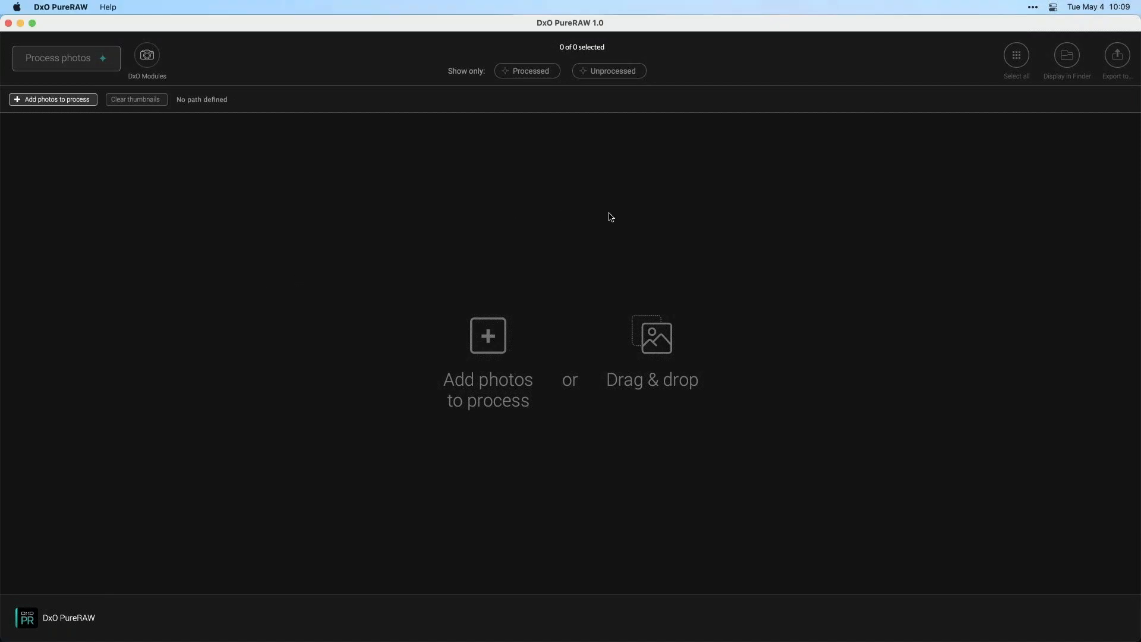
key(super+Tab)
key(super+Tab)
key(super+Tab)
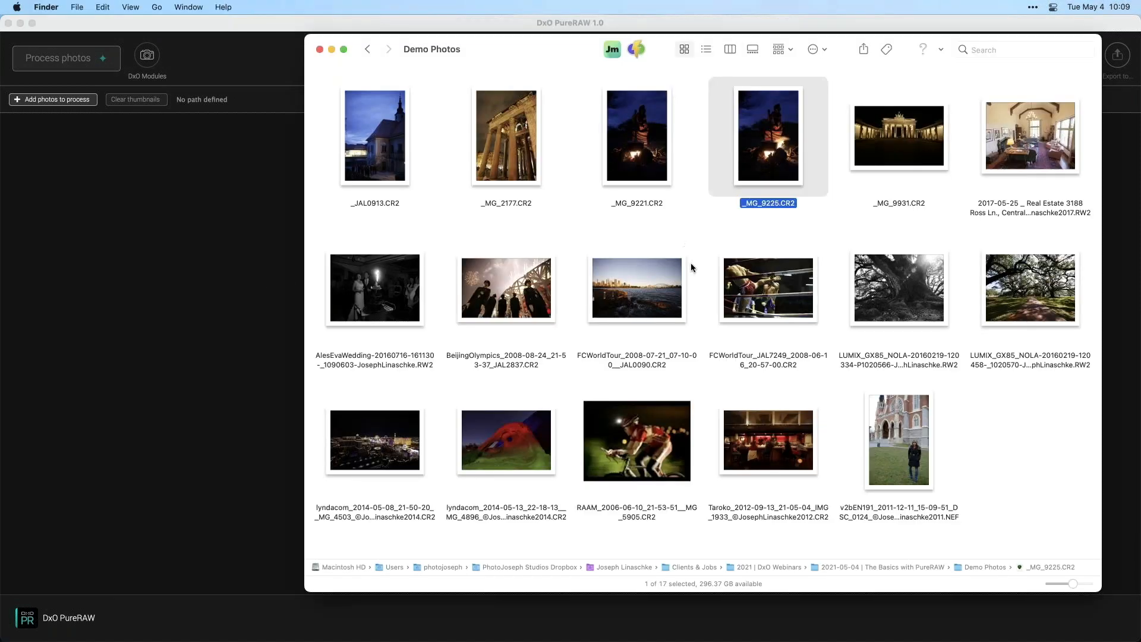
scroll(691, 273, down, 1)
click(733, 491)
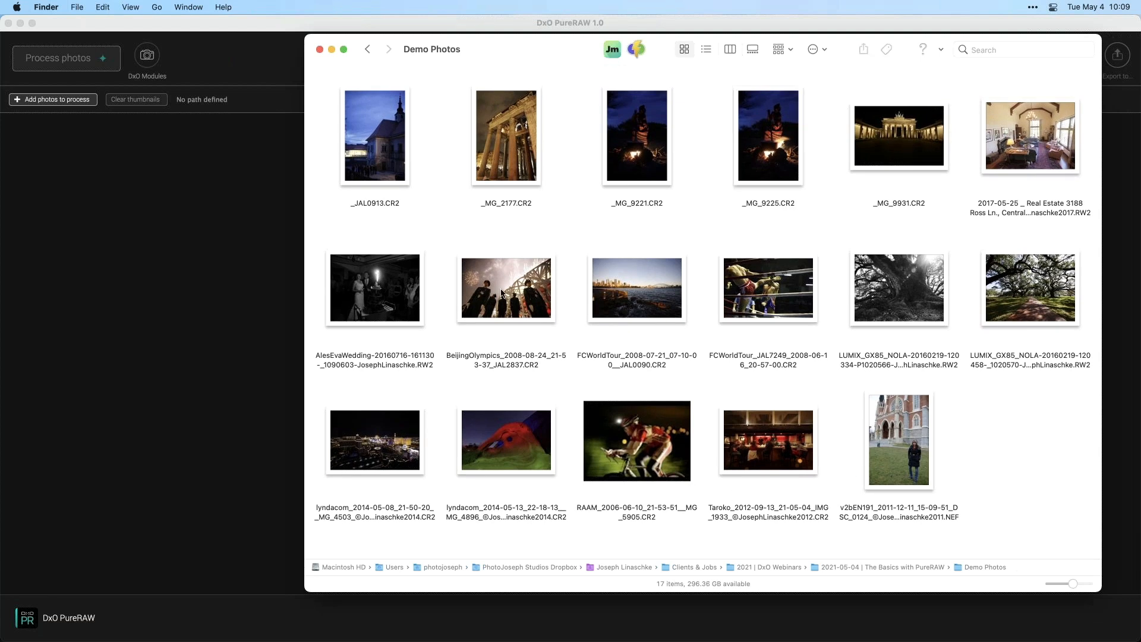
drag(370, 232, 833, 181)
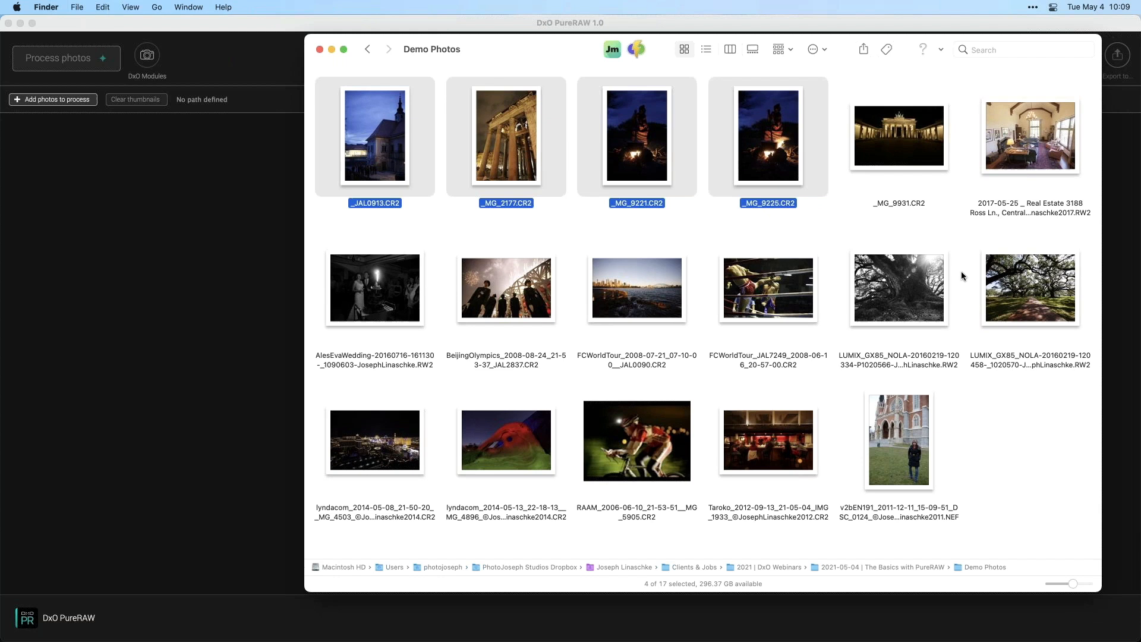
click(1032, 160)
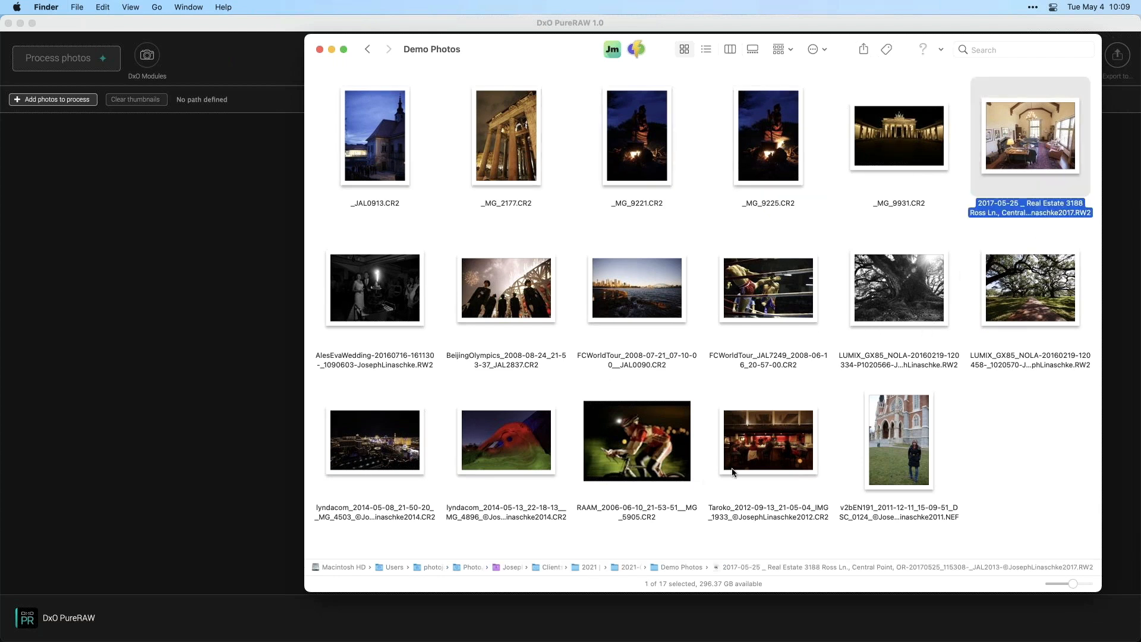
click(912, 475)
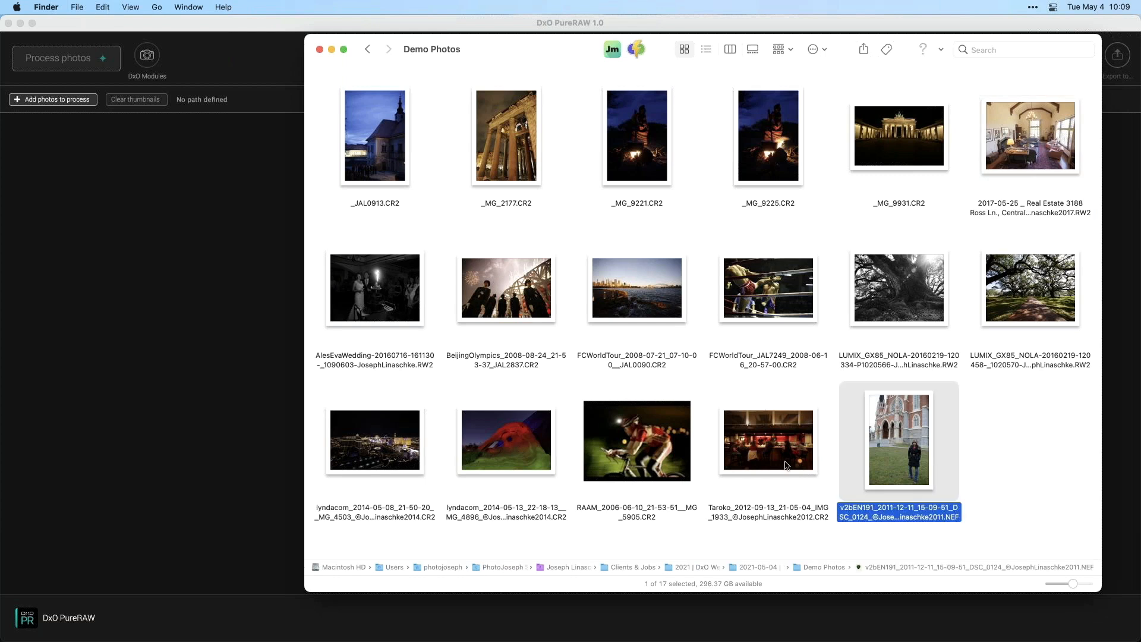
click(431, 231)
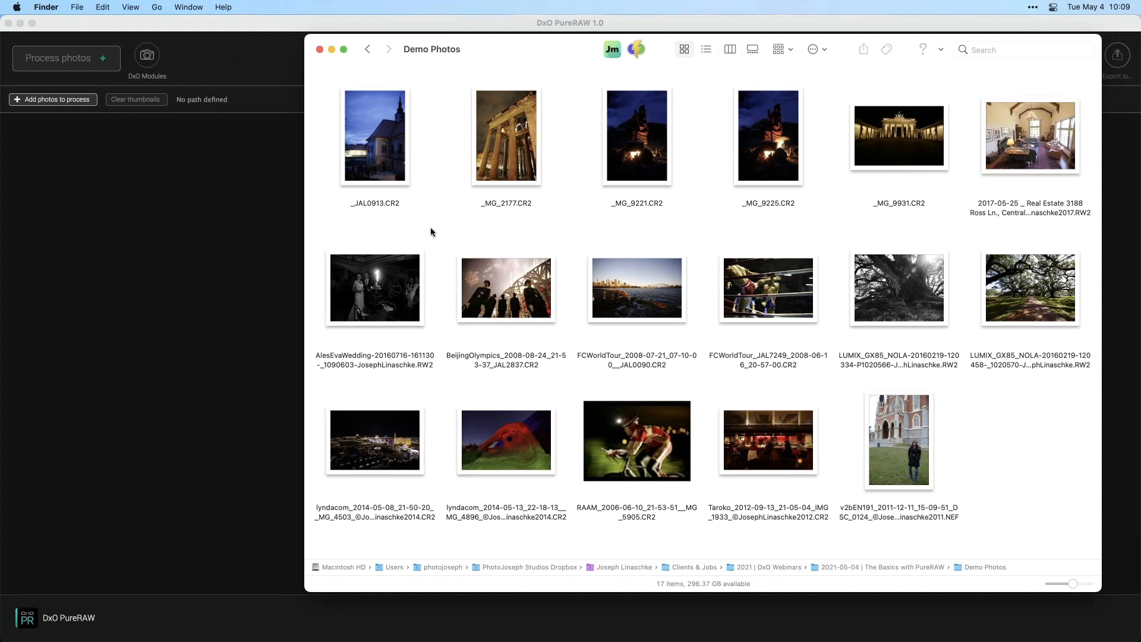
Step: Add _MG_2177.CR2 from the Demo Photos folder to DxO PureRAW for processing
click(489, 170)
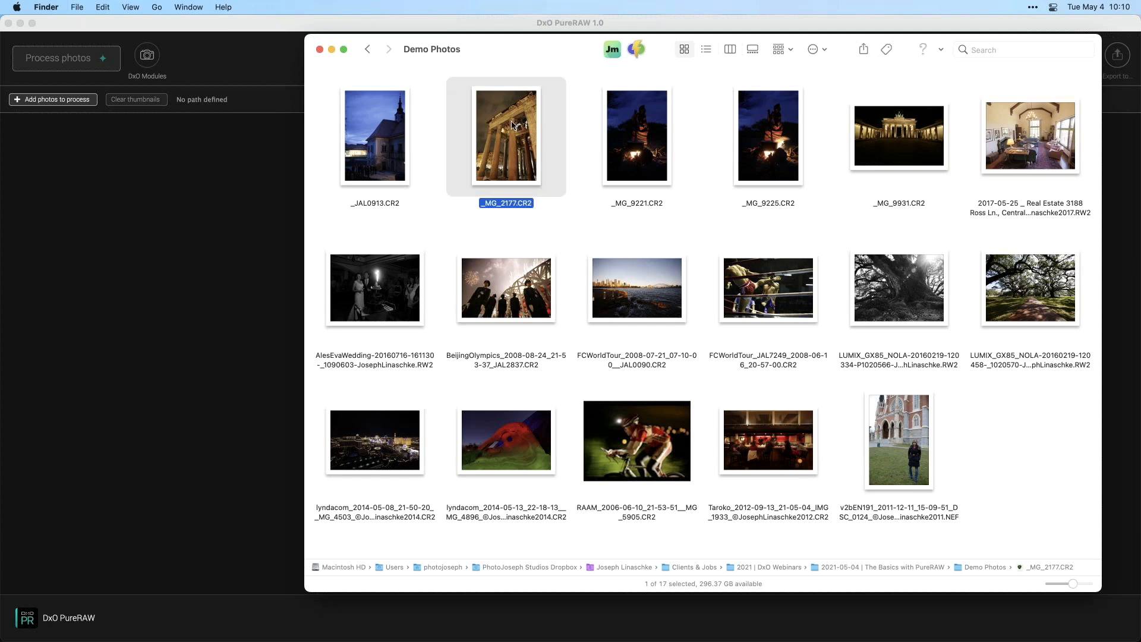
drag(513, 123, 212, 207)
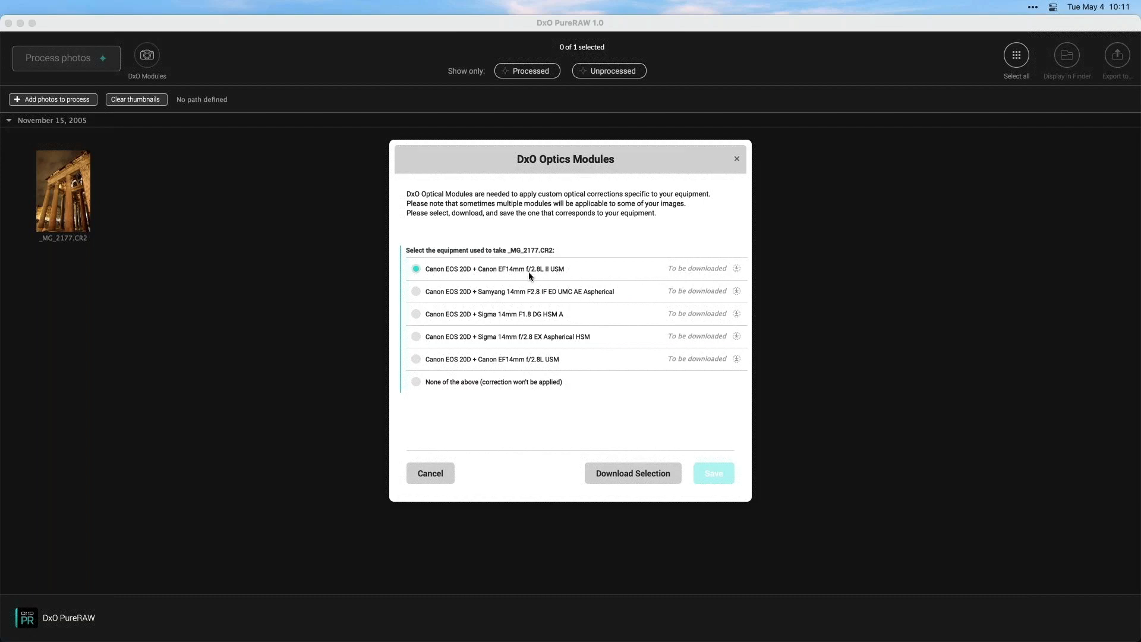
Step: Download and save the optics module for Canon EOS 20D + Canon EF14mm f/2.8L USM for _MG_2177.CR2
click(416, 360)
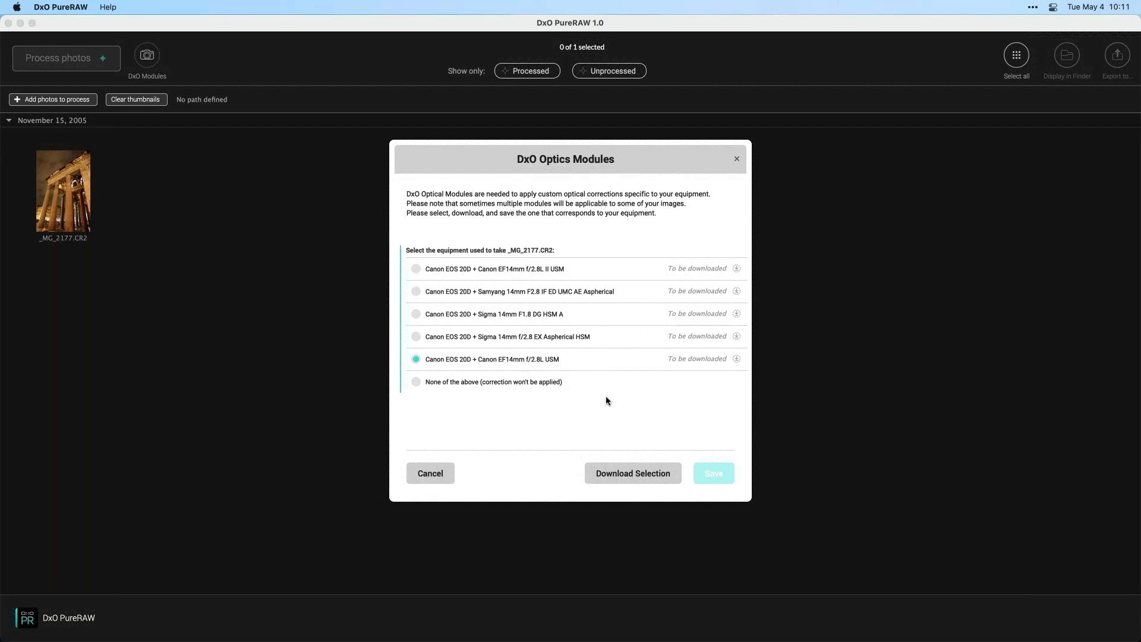
click(644, 472)
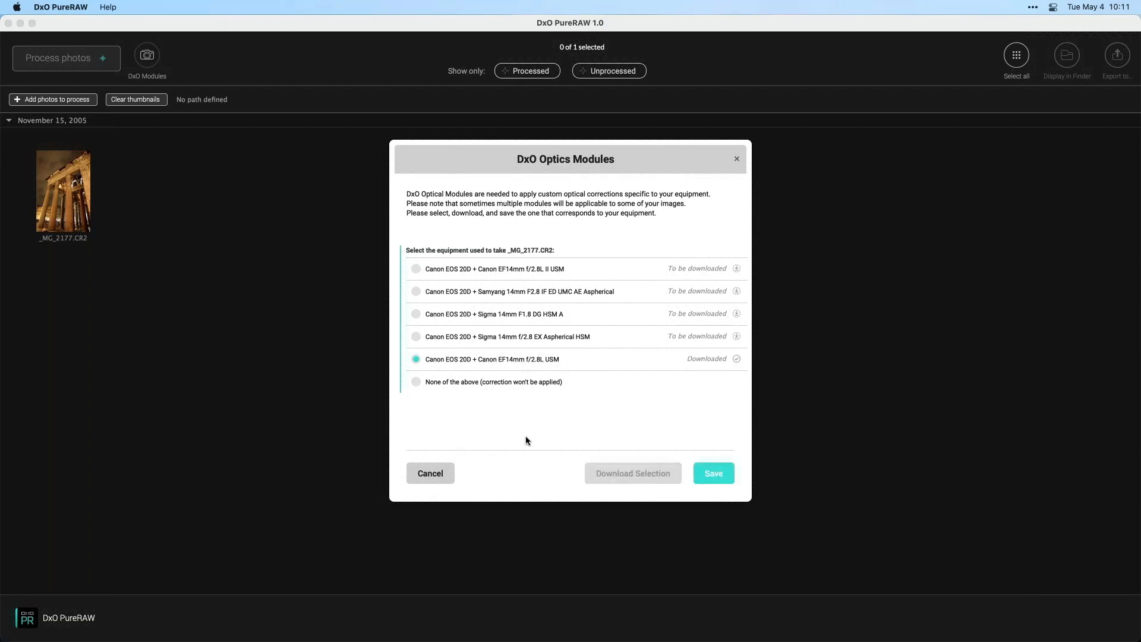
click(714, 473)
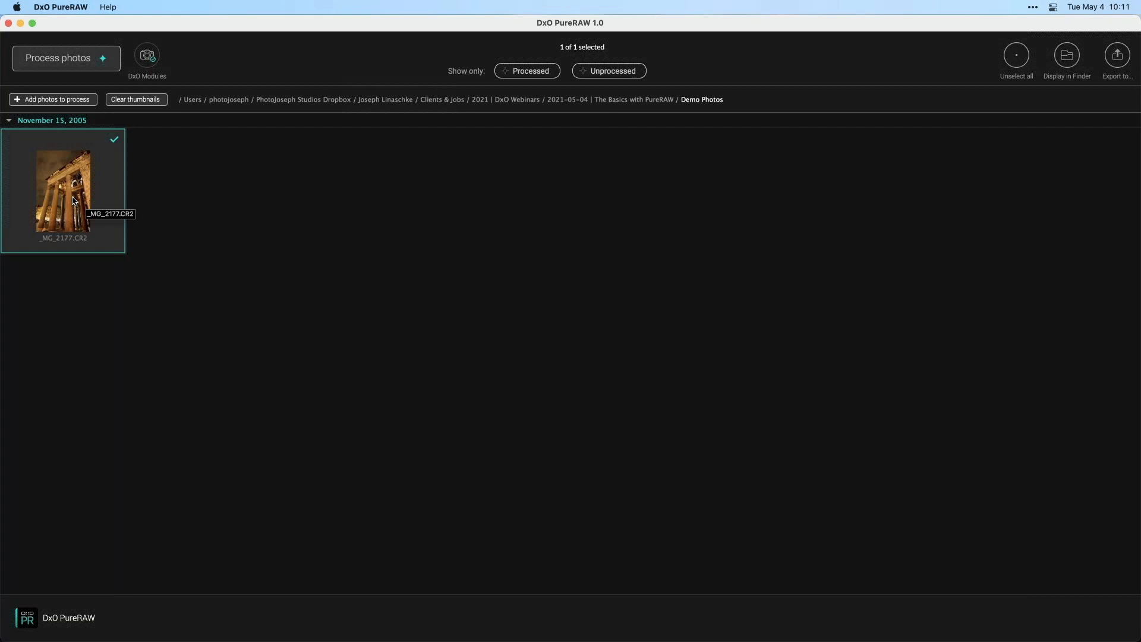
Step: Open _MG_2177.CR2 in the viewer, examine its noise and detail at 1:1, and close the viewer
click(73, 201)
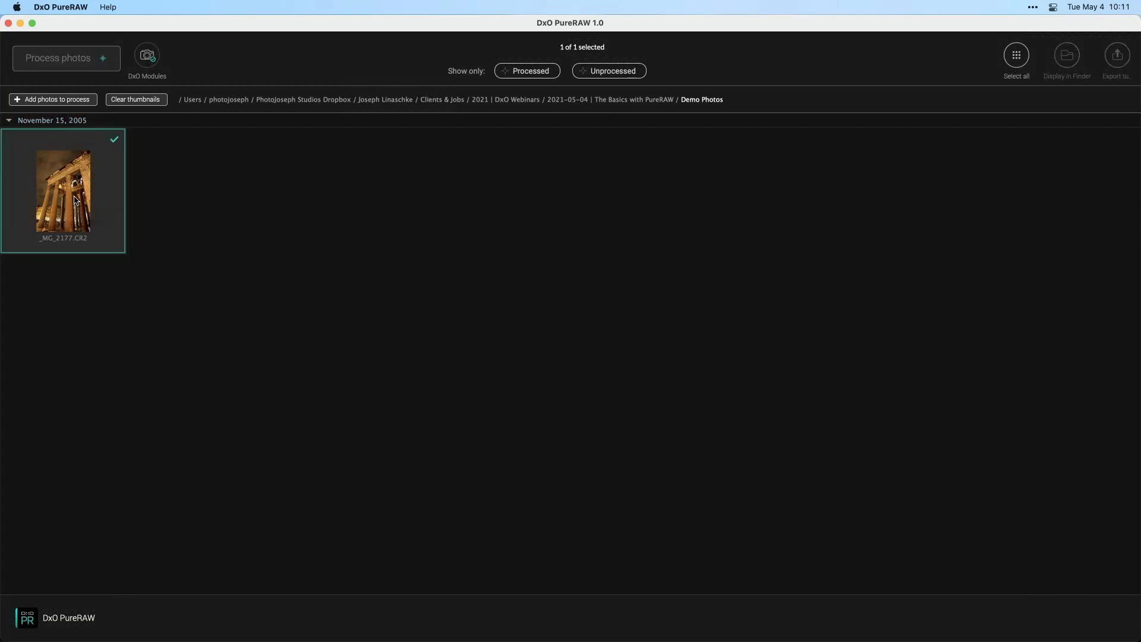
double_click(73, 201)
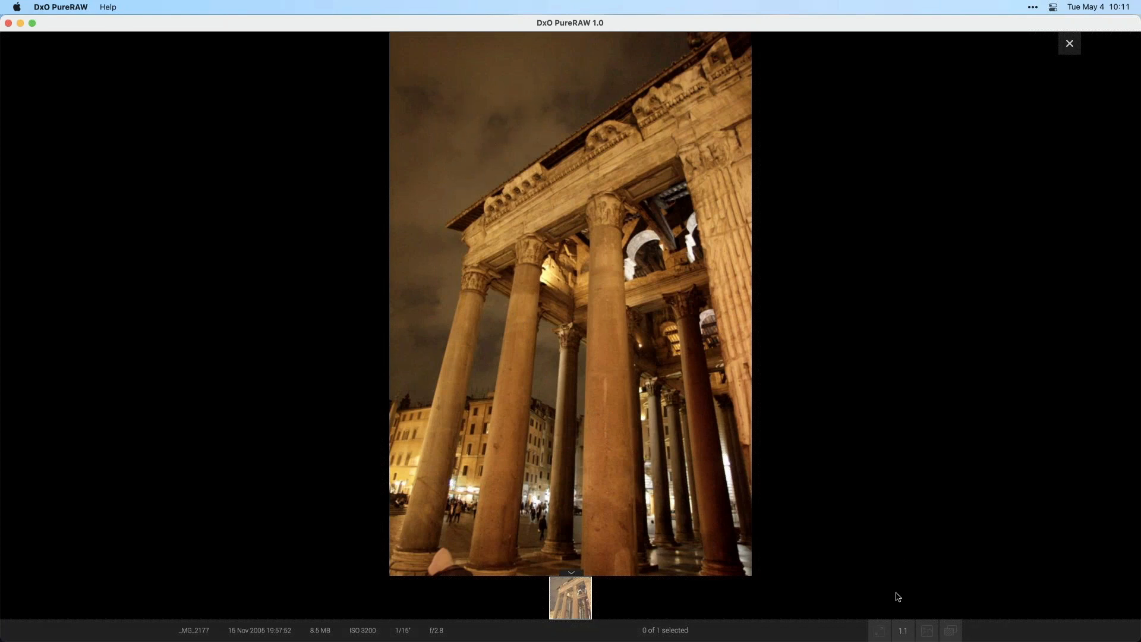
click(900, 630)
drag(516, 339, 526, 480)
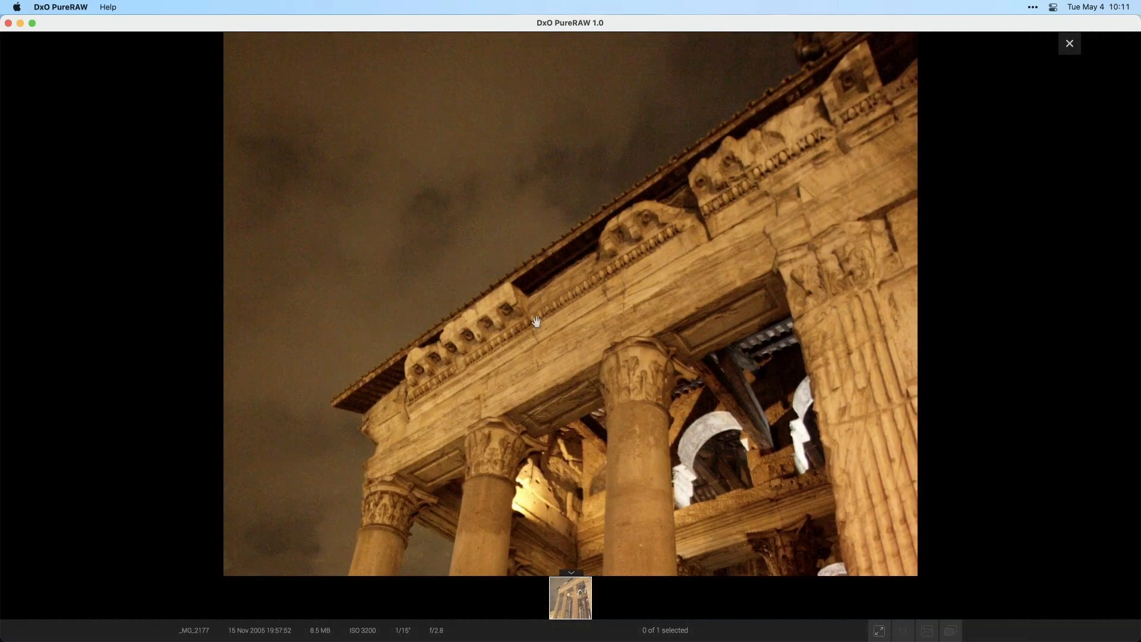
drag(543, 327, 548, 196)
drag(554, 388, 553, 172)
drag(558, 368, 552, 180)
drag(517, 231, 474, 352)
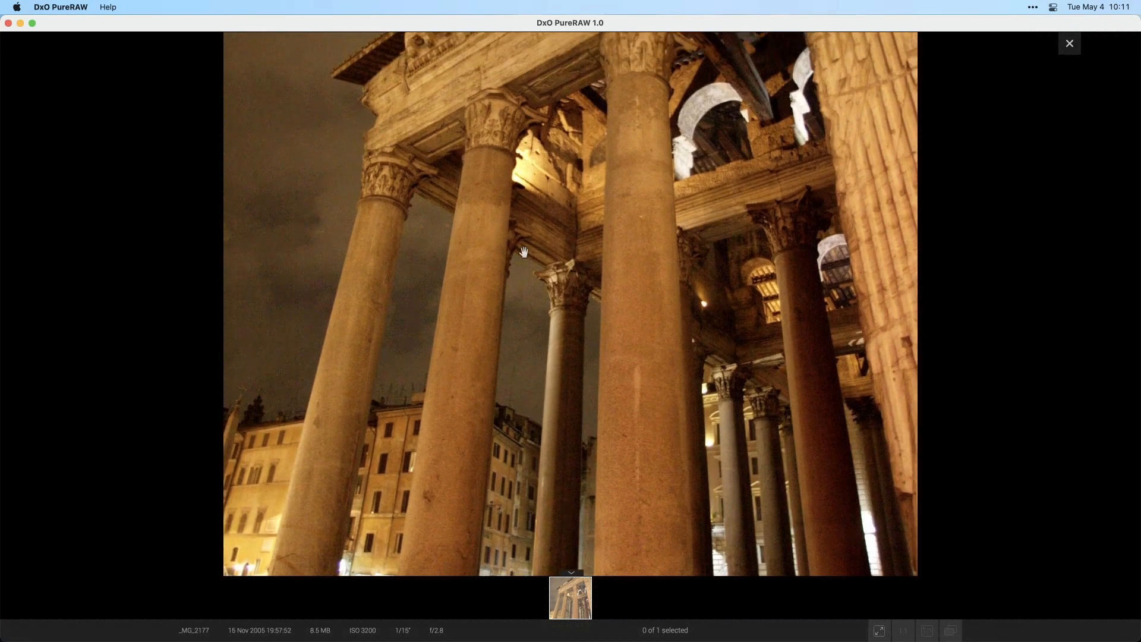
drag(538, 168, 535, 287)
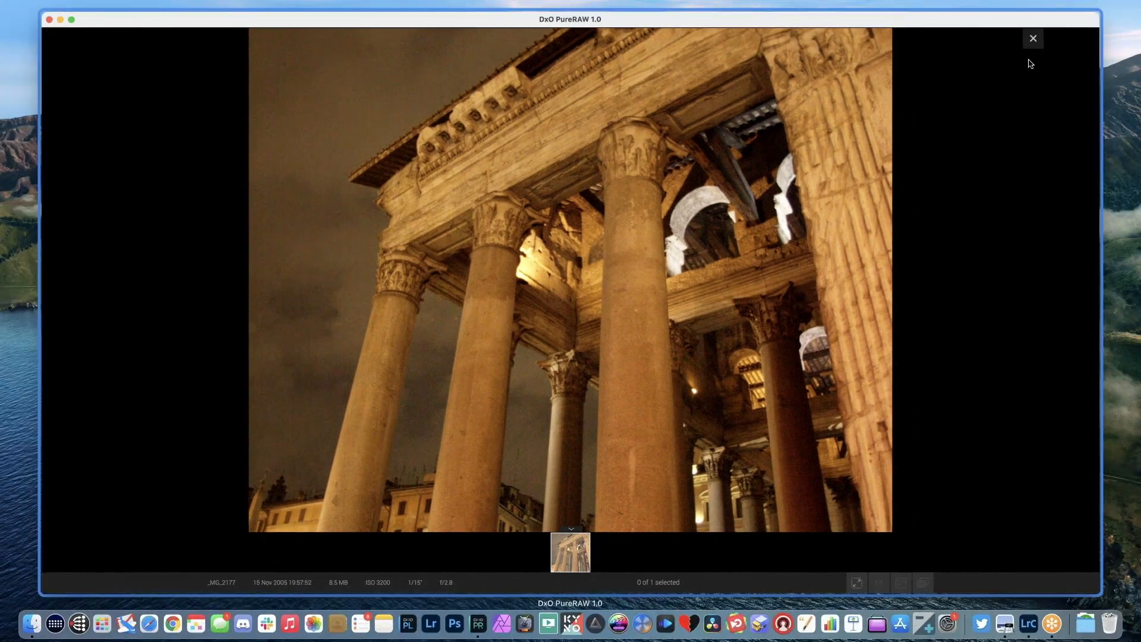
click(1032, 38)
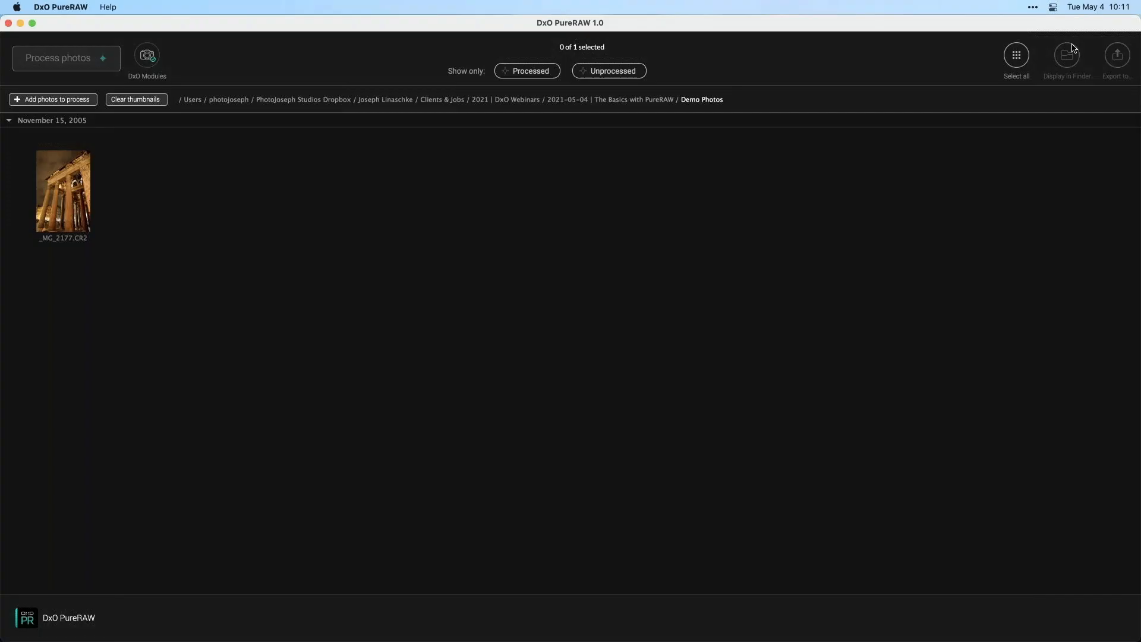
Step: Set up processing for _MG_2177.CR2 with the DeepPRIME method and DNG output format
click(77, 197)
click(68, 62)
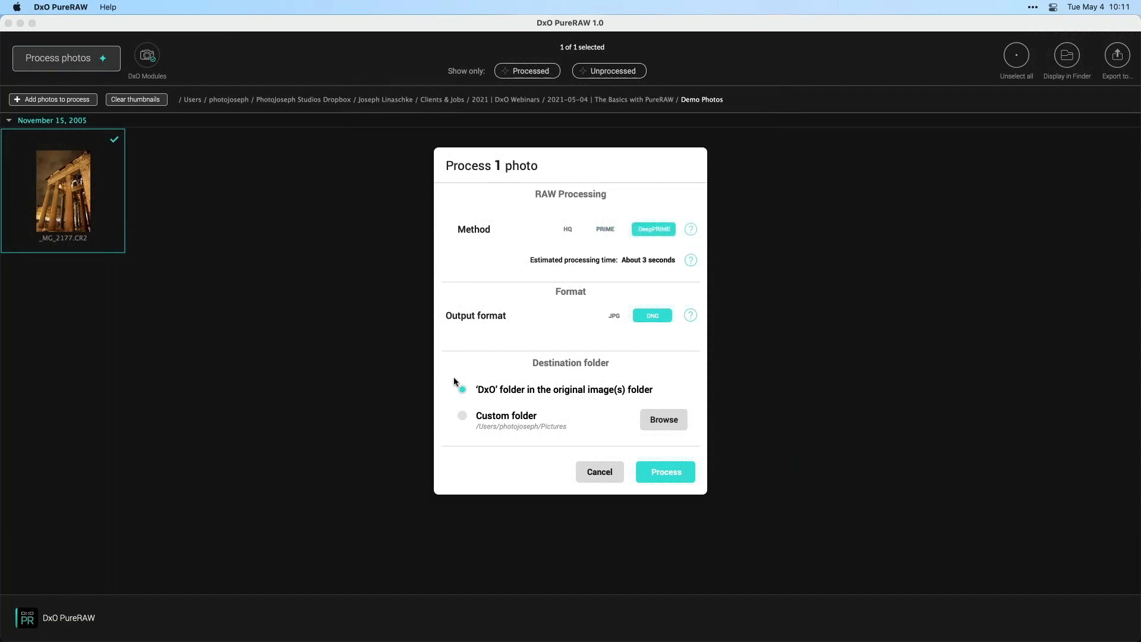
click(566, 229)
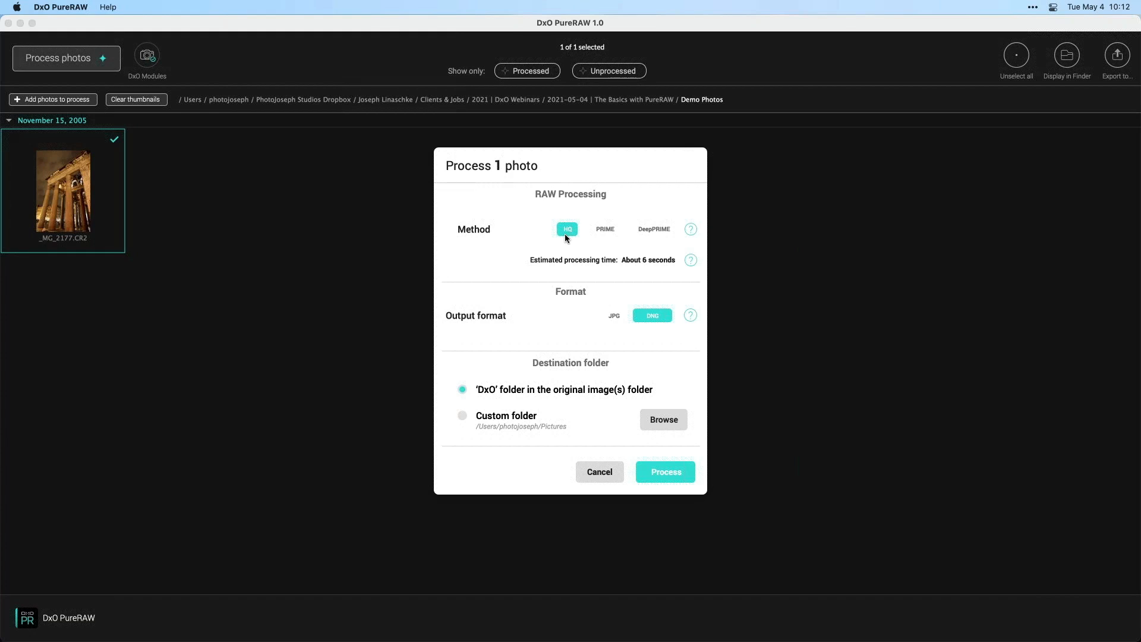
click(606, 228)
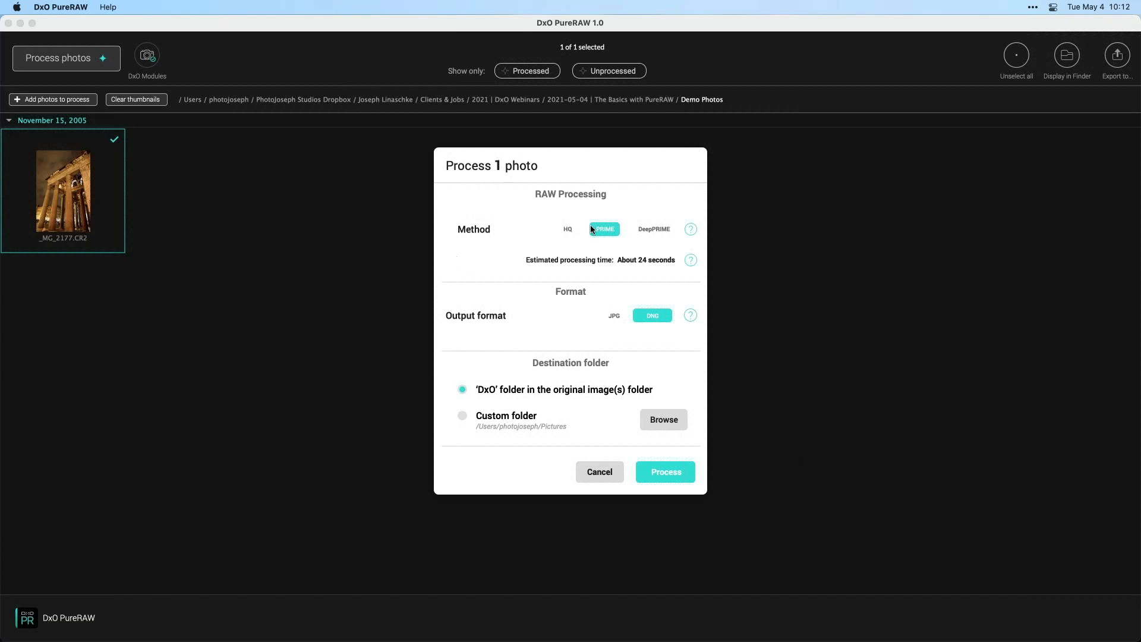
click(646, 228)
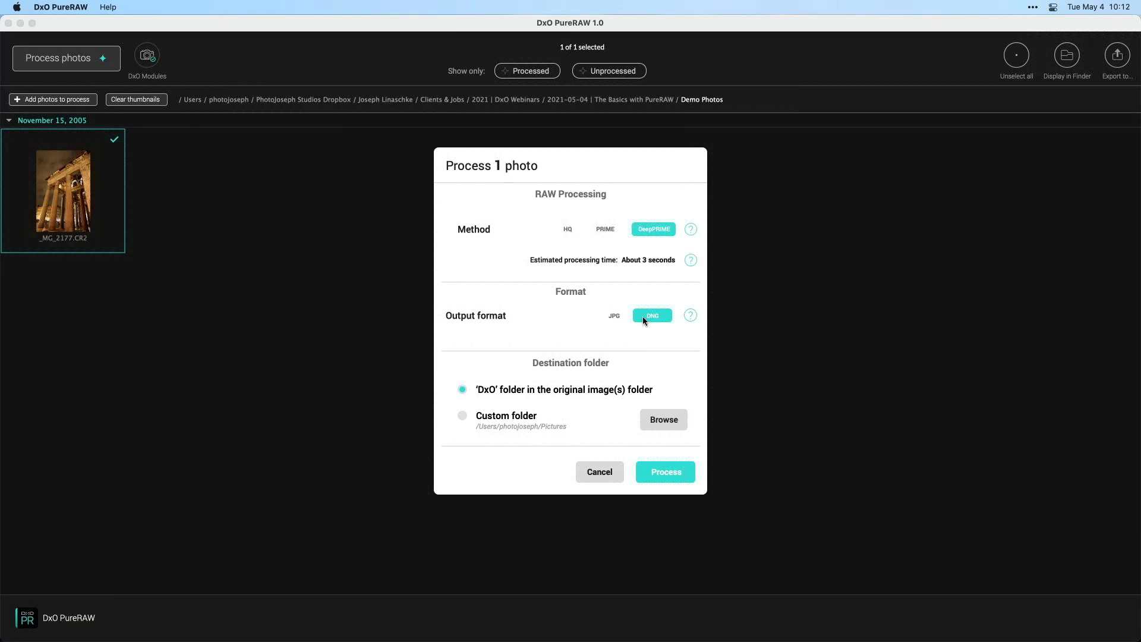
click(606, 314)
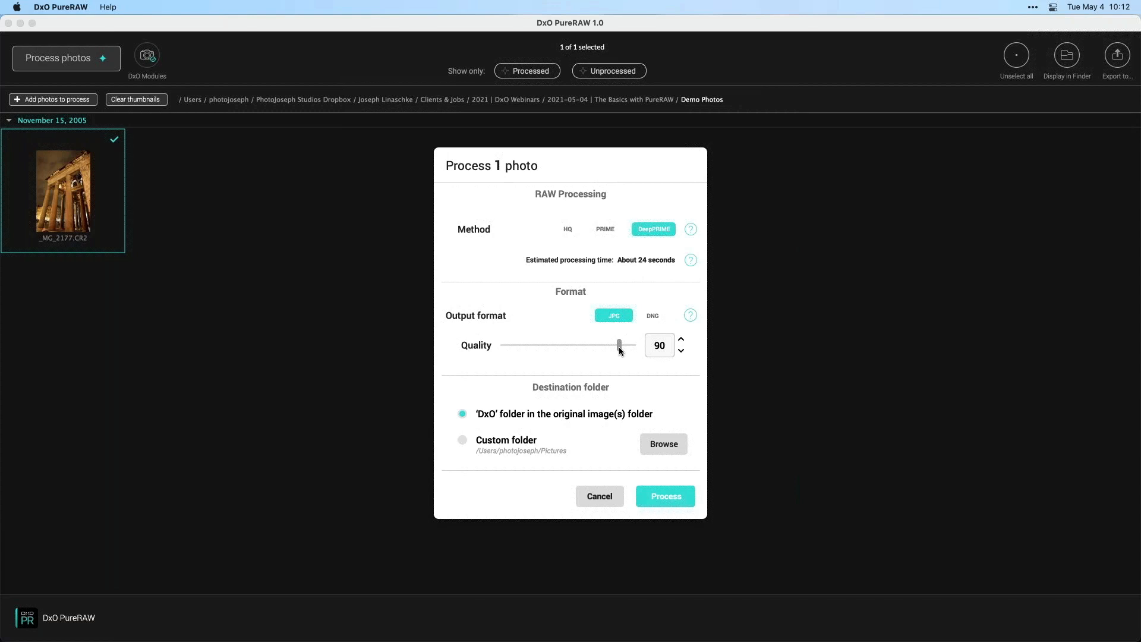
click(646, 316)
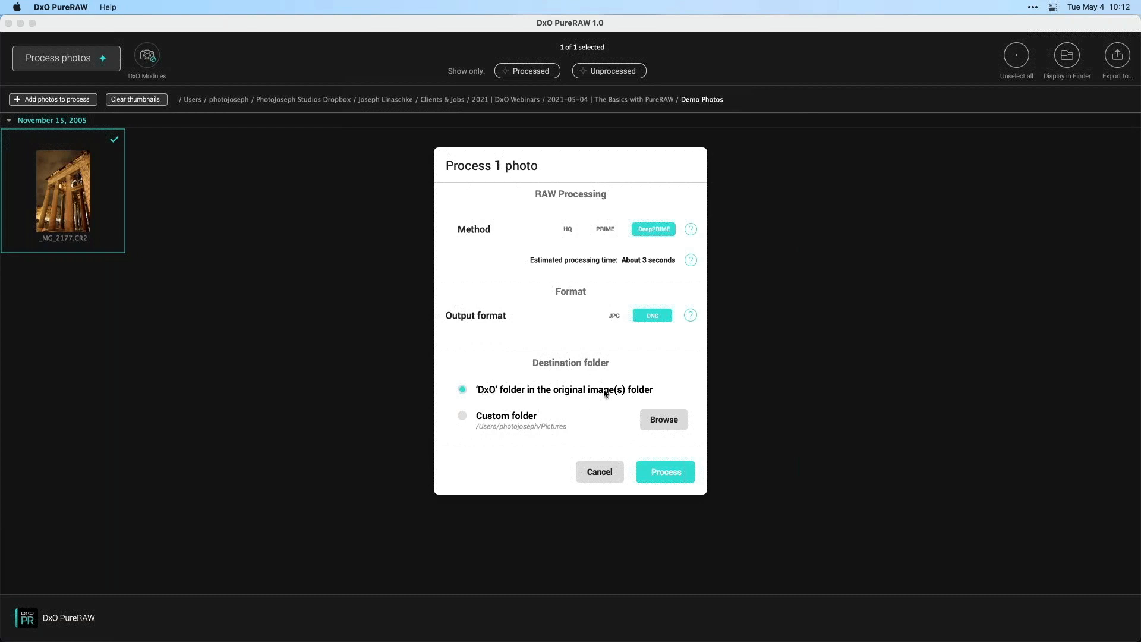
Step: Check the original images' Demo Photos folder in Finder and return to DxO PureRAW
key(super+Tab)
key(super+Tab)
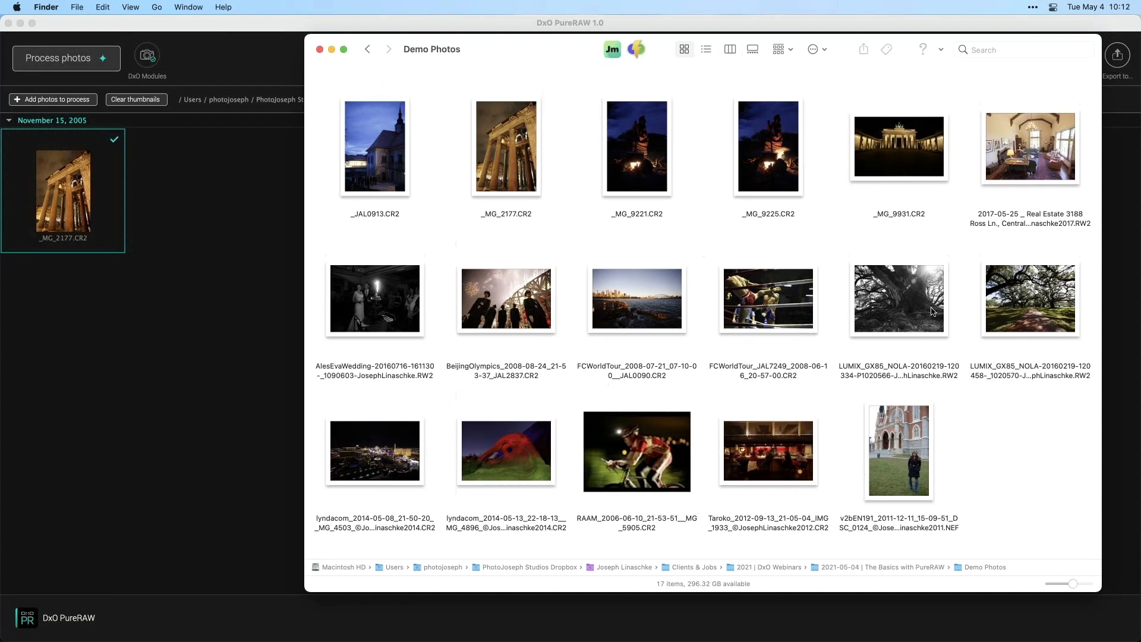
click(260, 358)
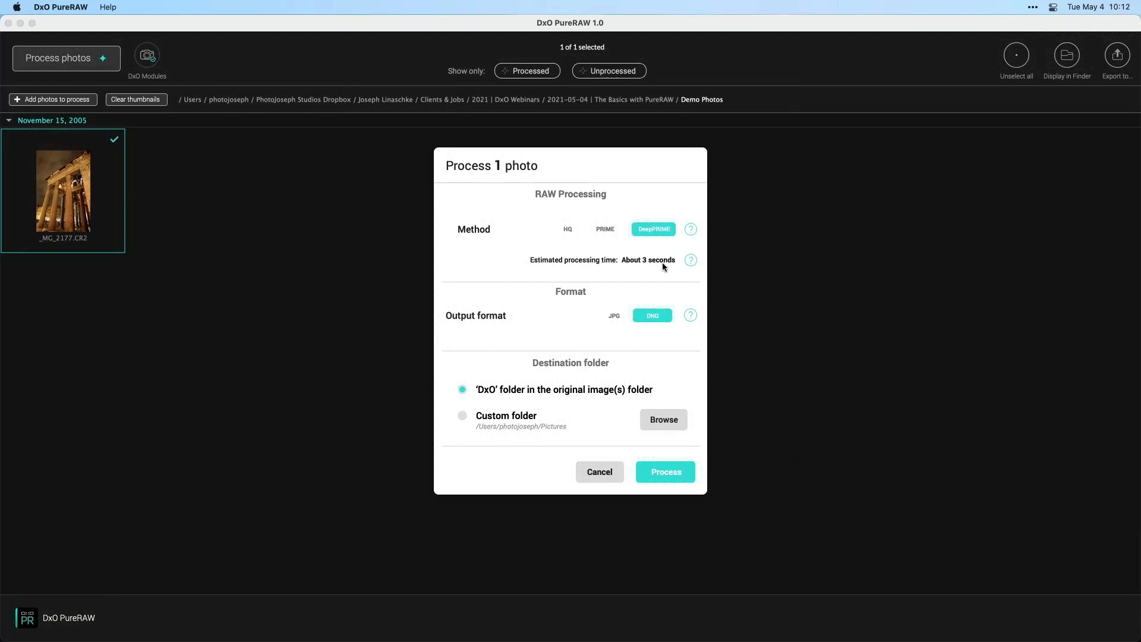
Step: Process the photo into the 'DxO' folder in the original image folder and view the results
click(678, 470)
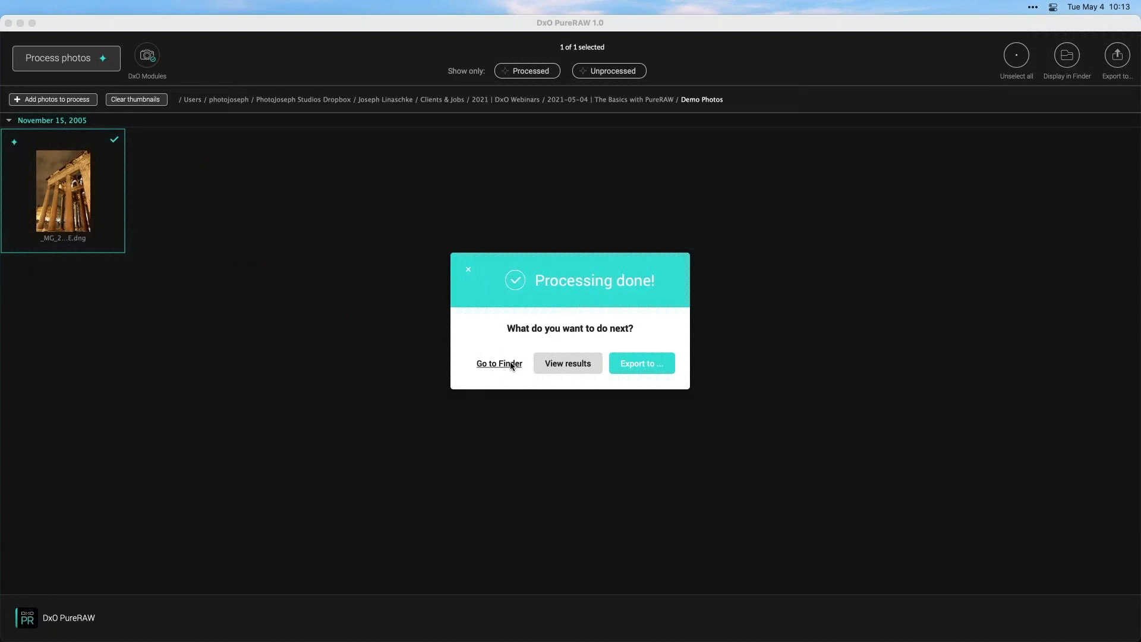
click(612, 376)
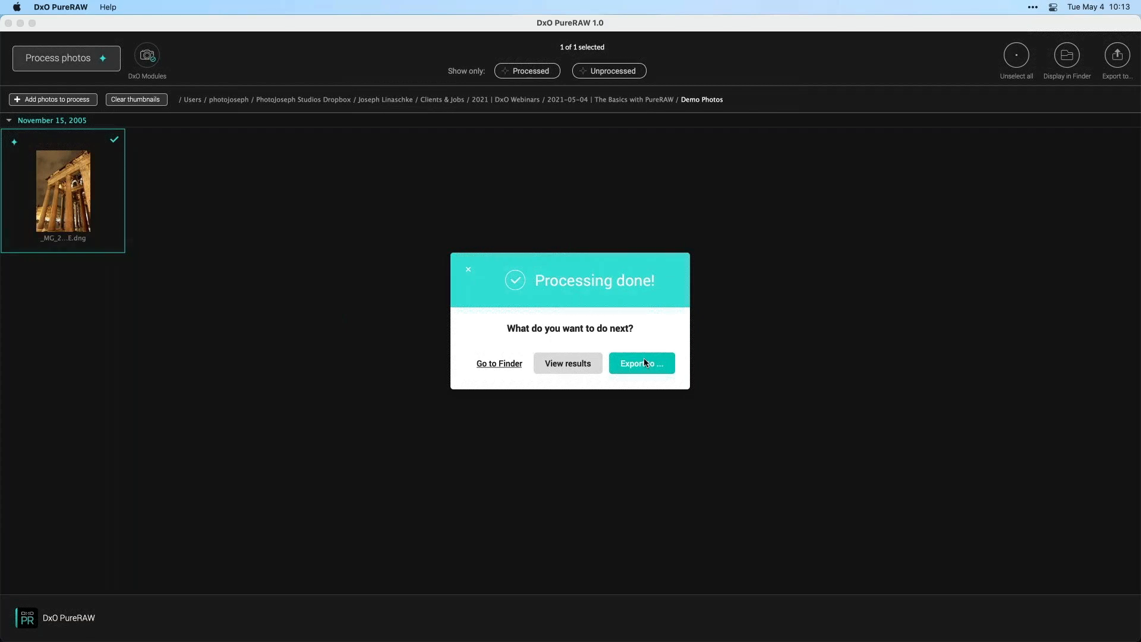
click(567, 364)
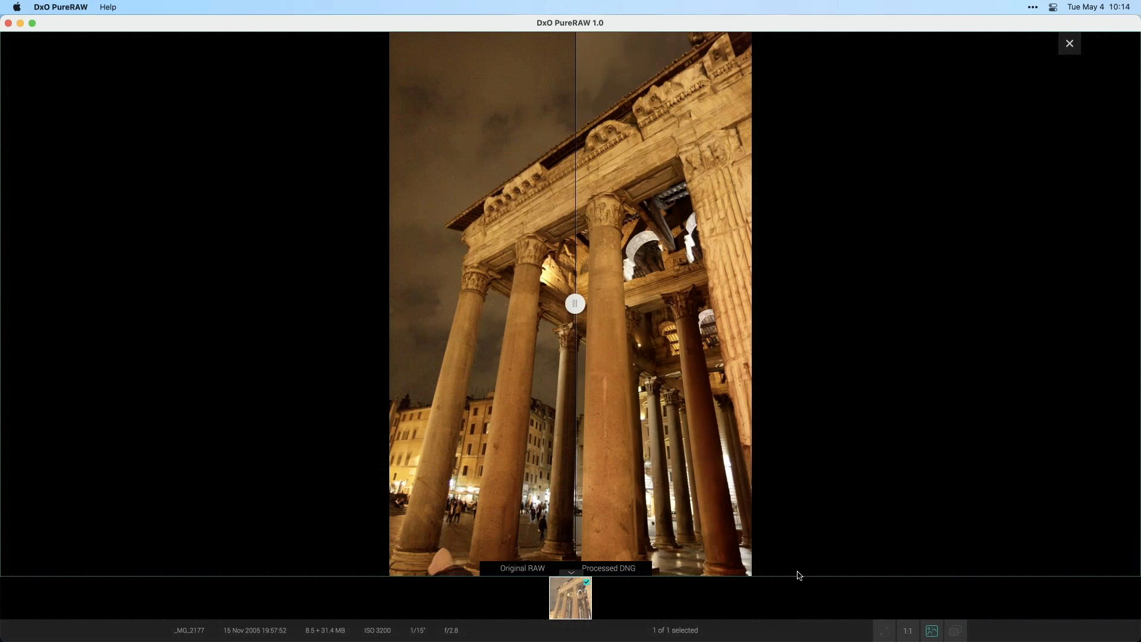
Step: Compare the original RAW with the processed DNG at 1:1, and turn off the split comparison at full-image view
click(907, 631)
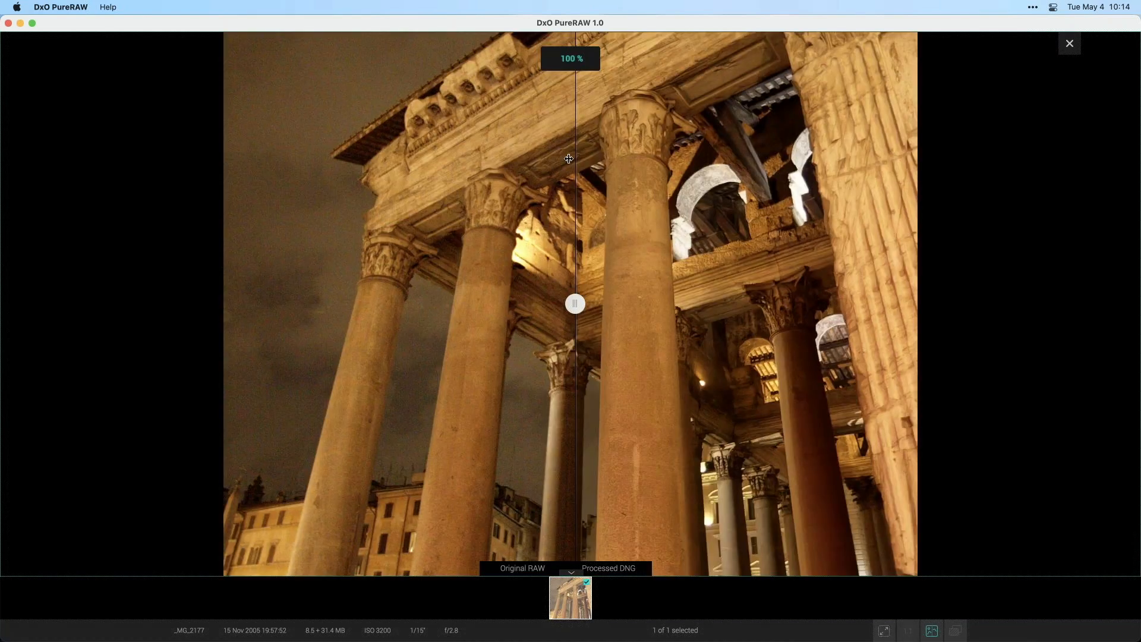
drag(641, 257, 644, 361)
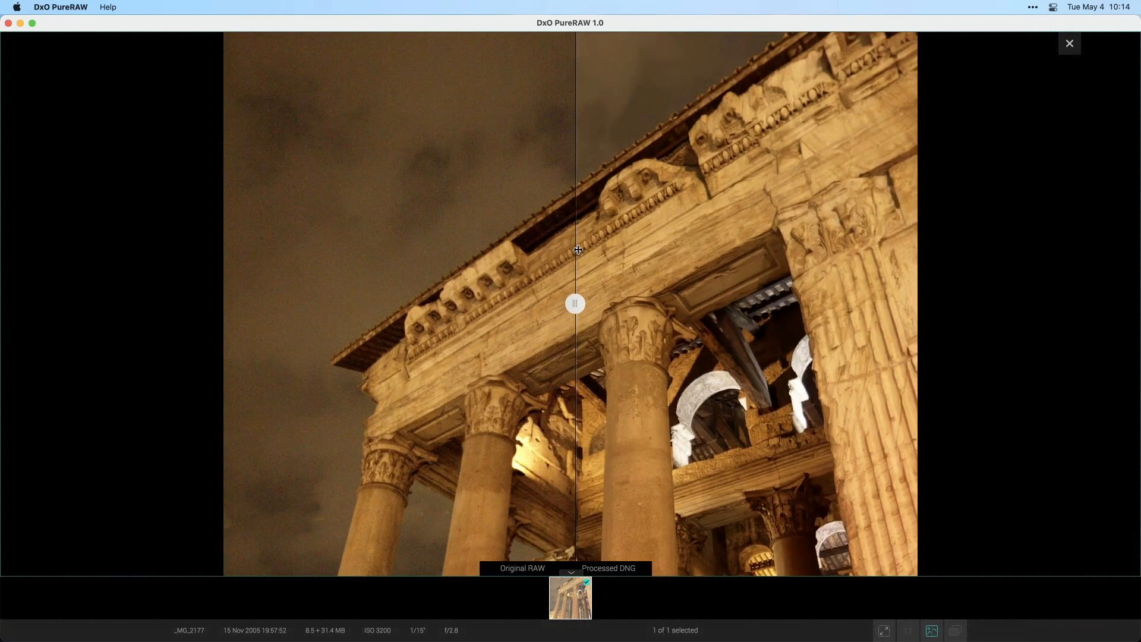
drag(578, 249, 622, 330)
drag(555, 305, 350, 309)
drag(597, 307, 566, 304)
drag(633, 268, 625, 114)
mouse_move(565, 308)
mouse_down()
mouse_move(613, 303)
mouse_move(369, 303)
mouse_move(661, 303)
mouse_move(550, 303)
mouse_up()
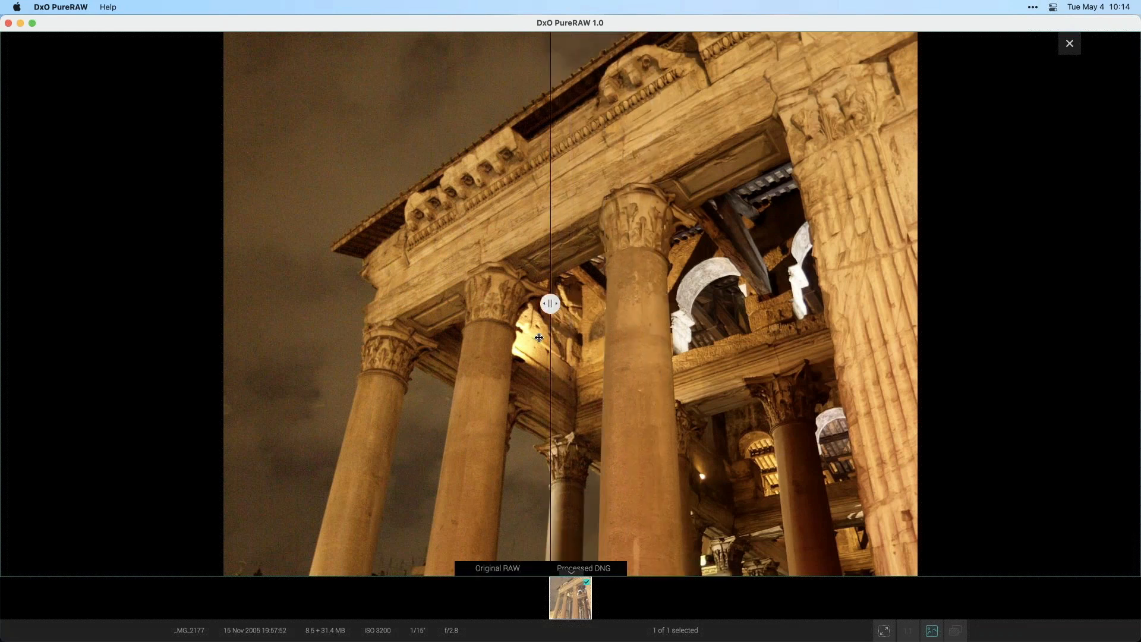
drag(672, 173, 667, 290)
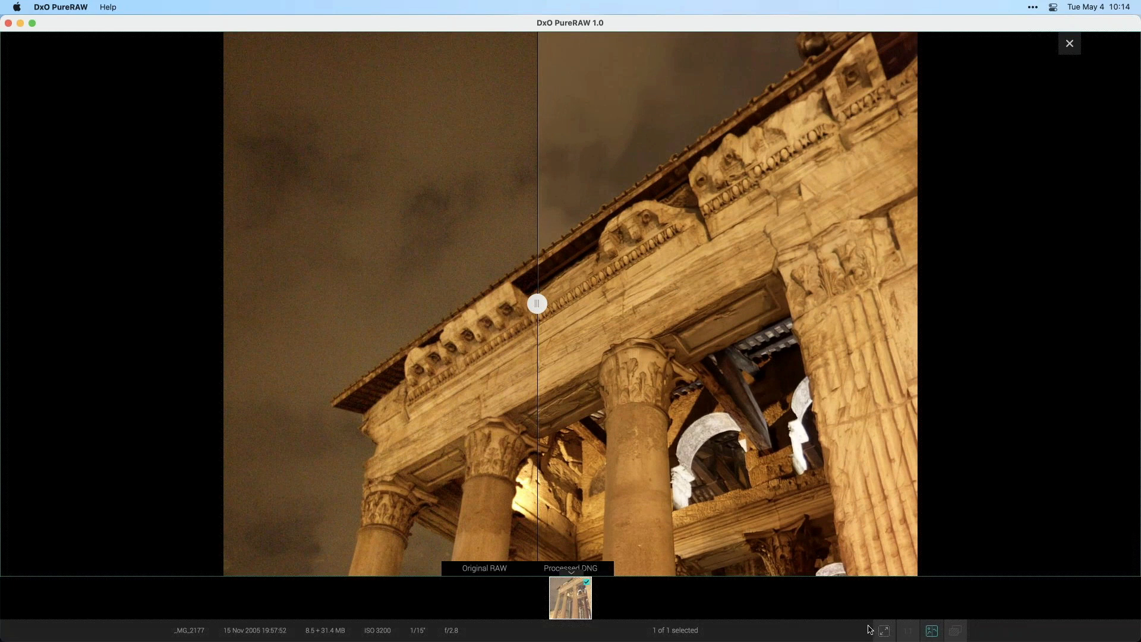
click(885, 630)
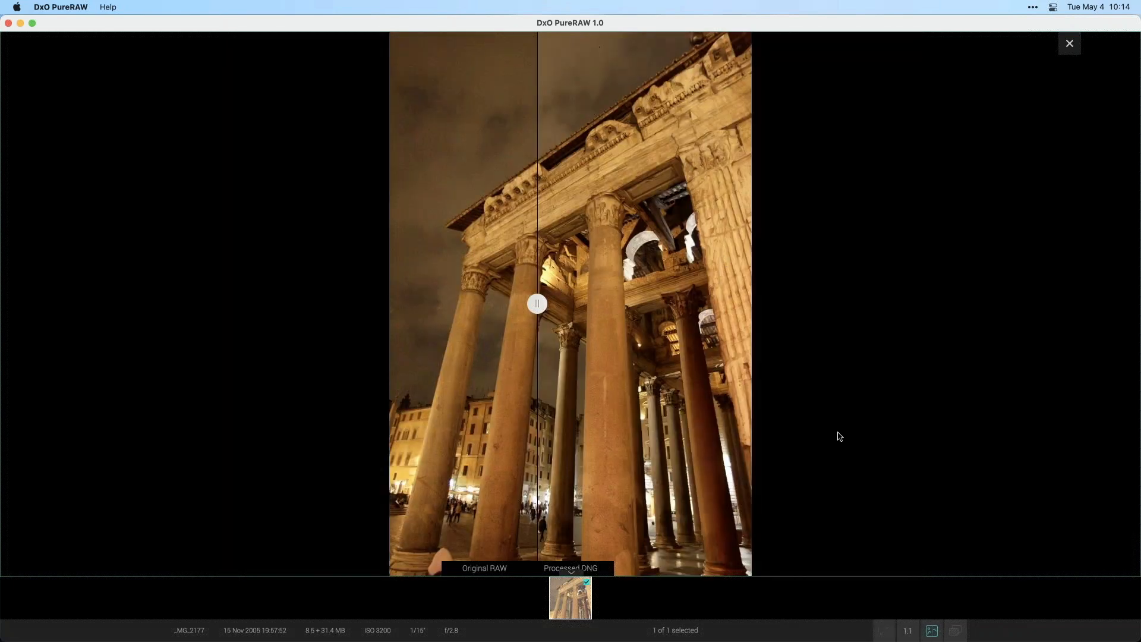
click(932, 630)
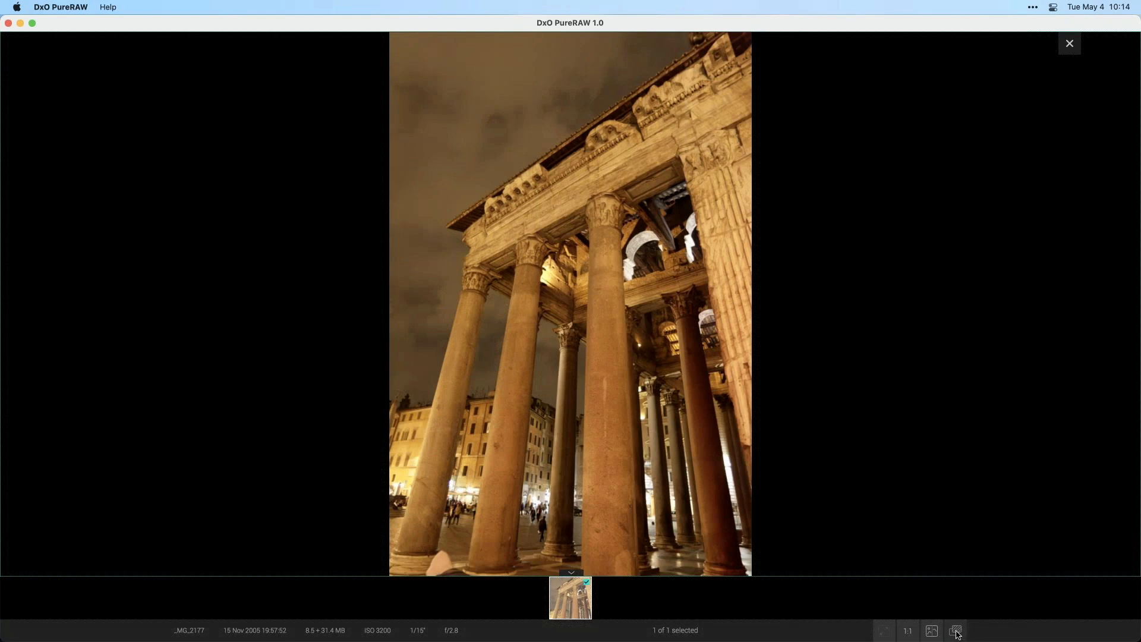
Step: Compare the original RAW with the processed DNG by alternating between them at full-image view, and close the image viewer
click(955, 631)
click(955, 631)
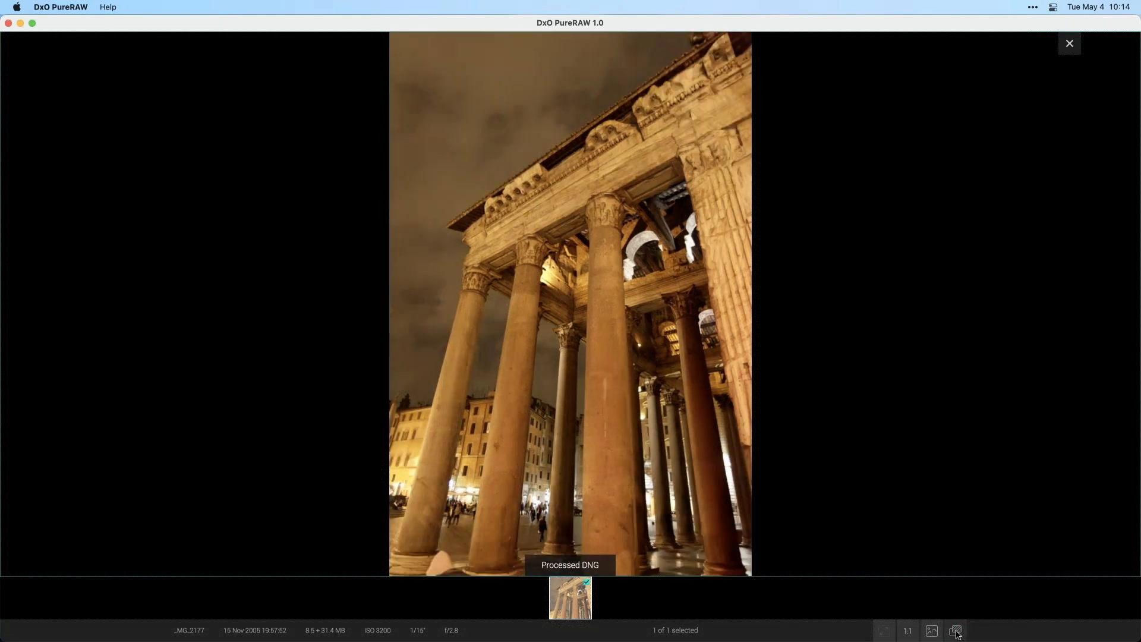
click(956, 631)
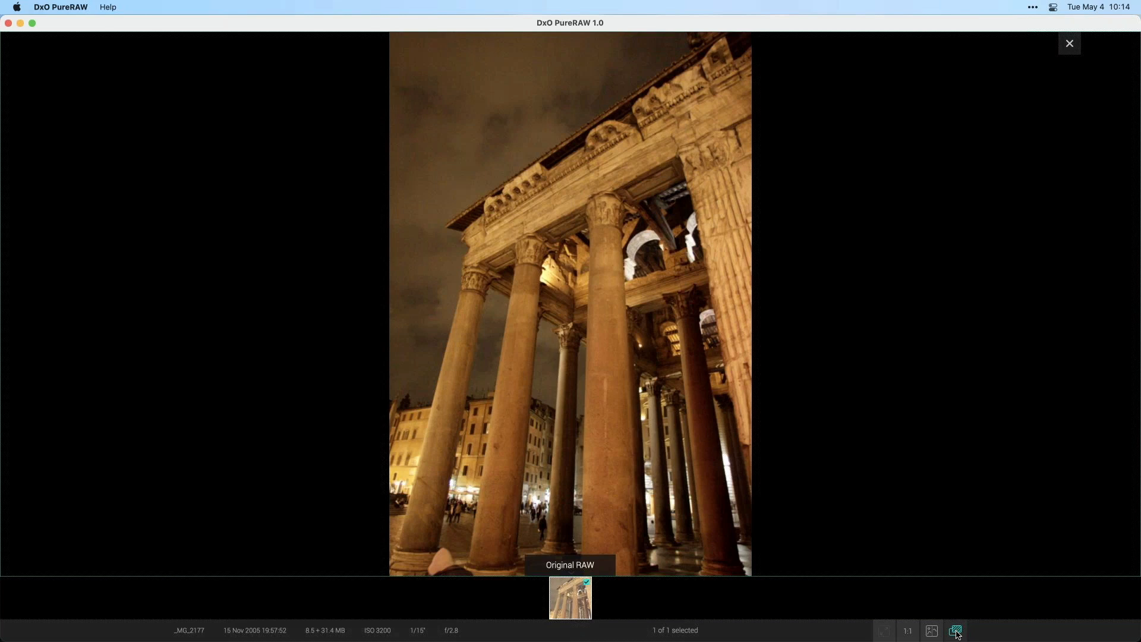
click(955, 631)
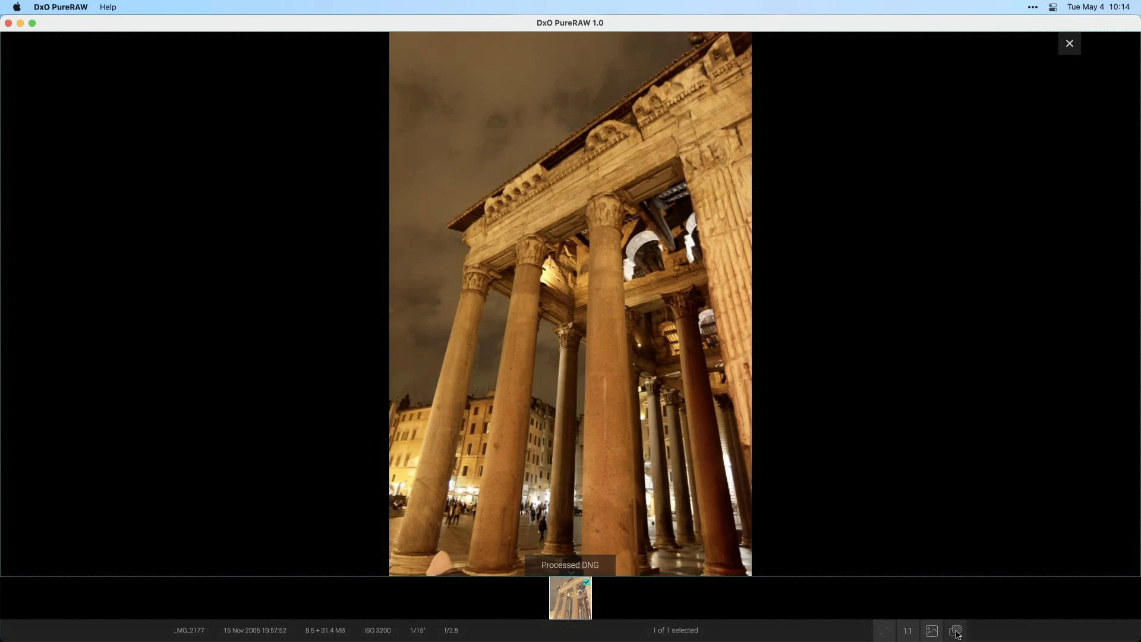
click(956, 631)
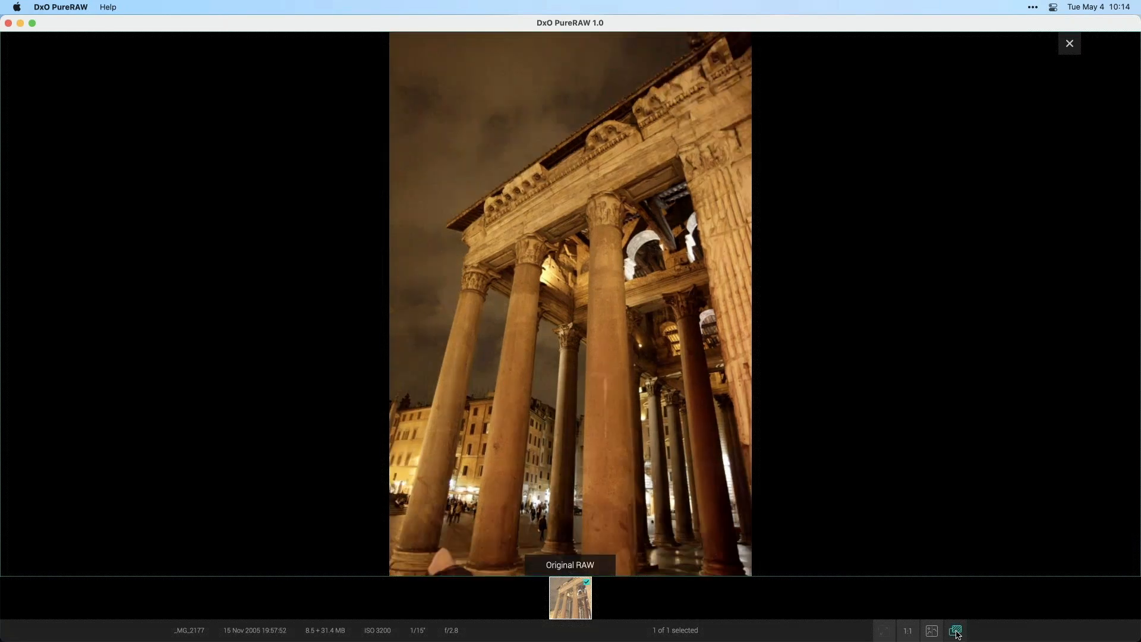
click(956, 631)
click(956, 631)
click(955, 631)
click(955, 631)
click(956, 631)
click(956, 631)
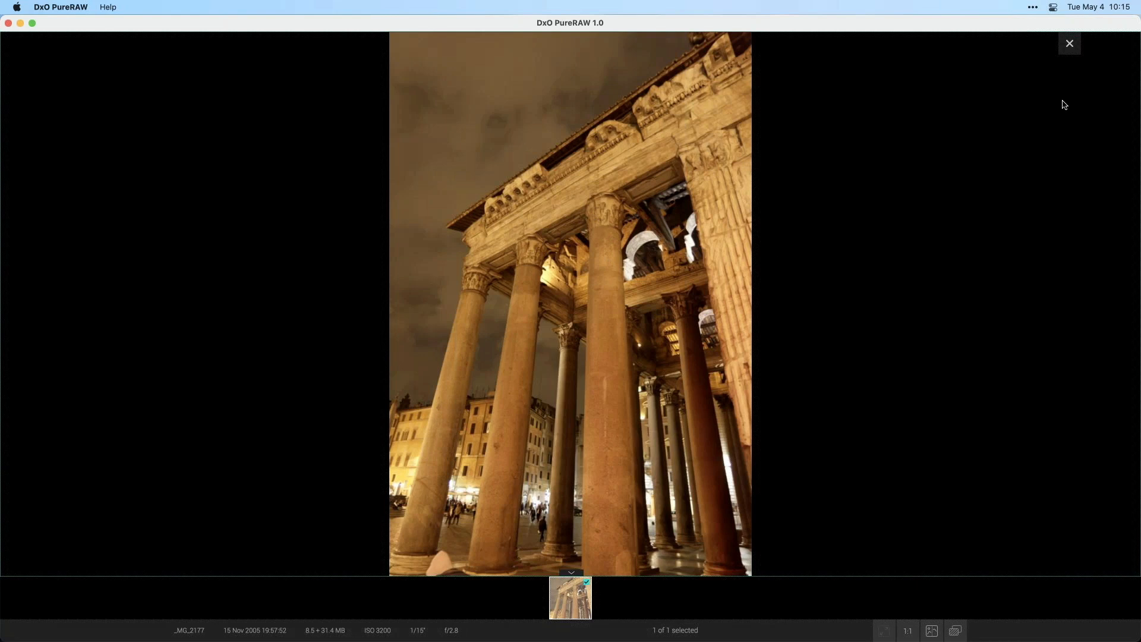
click(1070, 44)
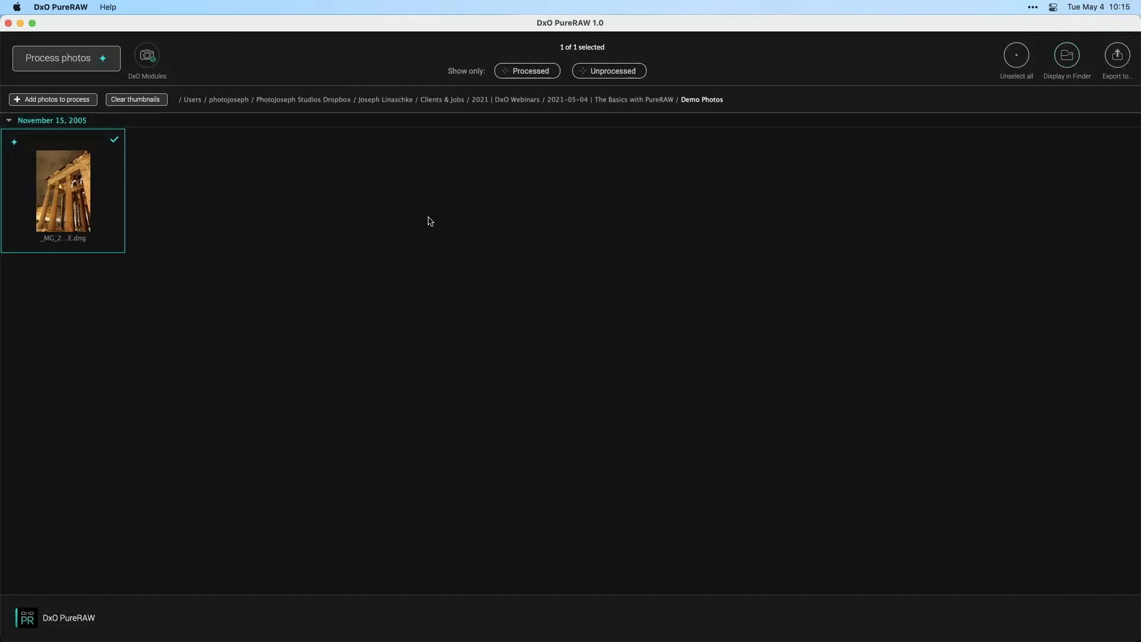
Step: Export the processed DNG to Adobe Photoshop 2021, and switch to it in Camera Raw
right_click(76, 189)
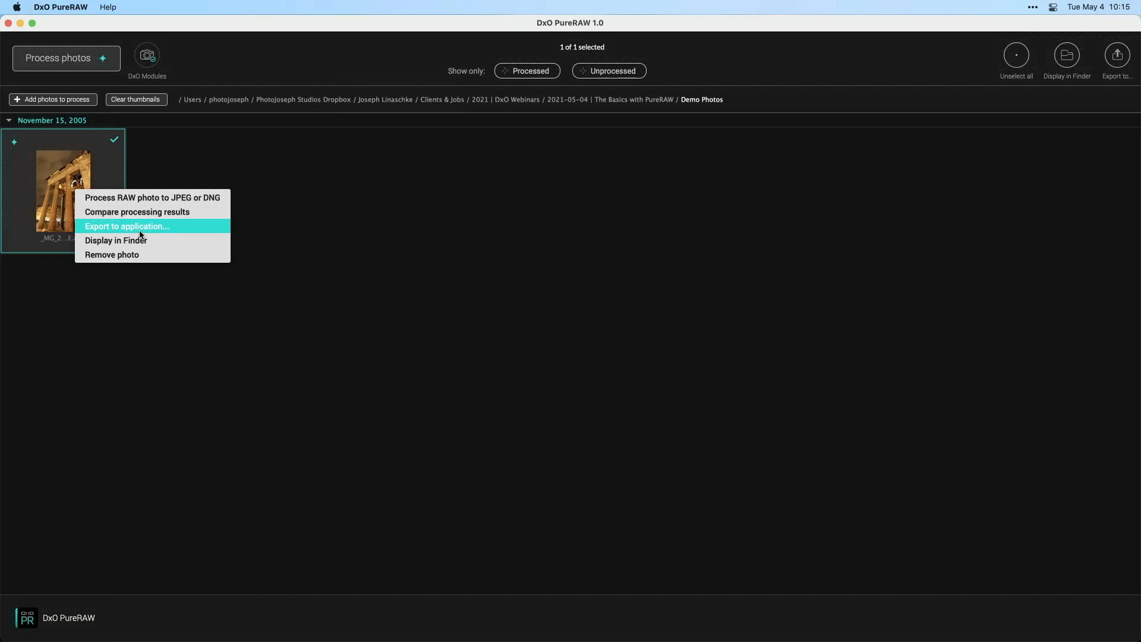
click(319, 233)
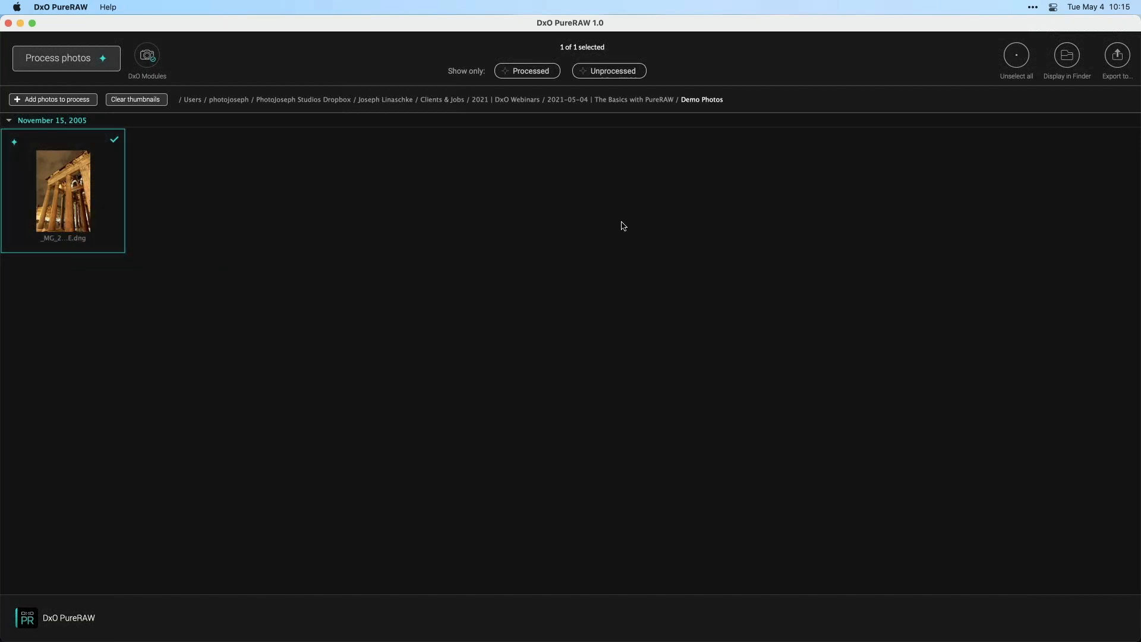
click(1117, 56)
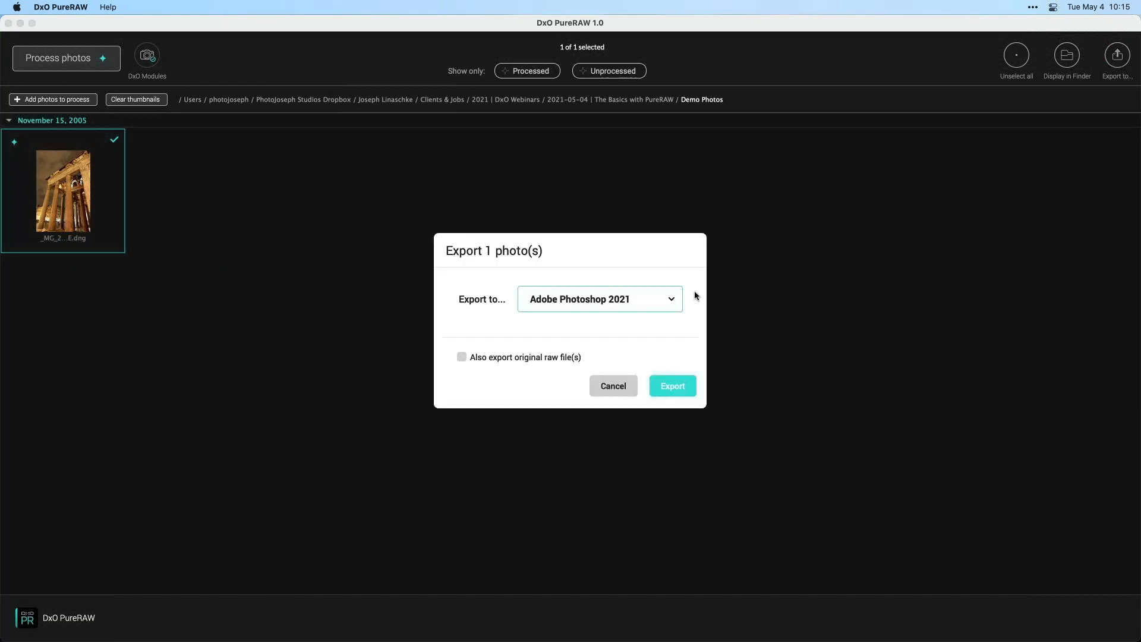
click(636, 300)
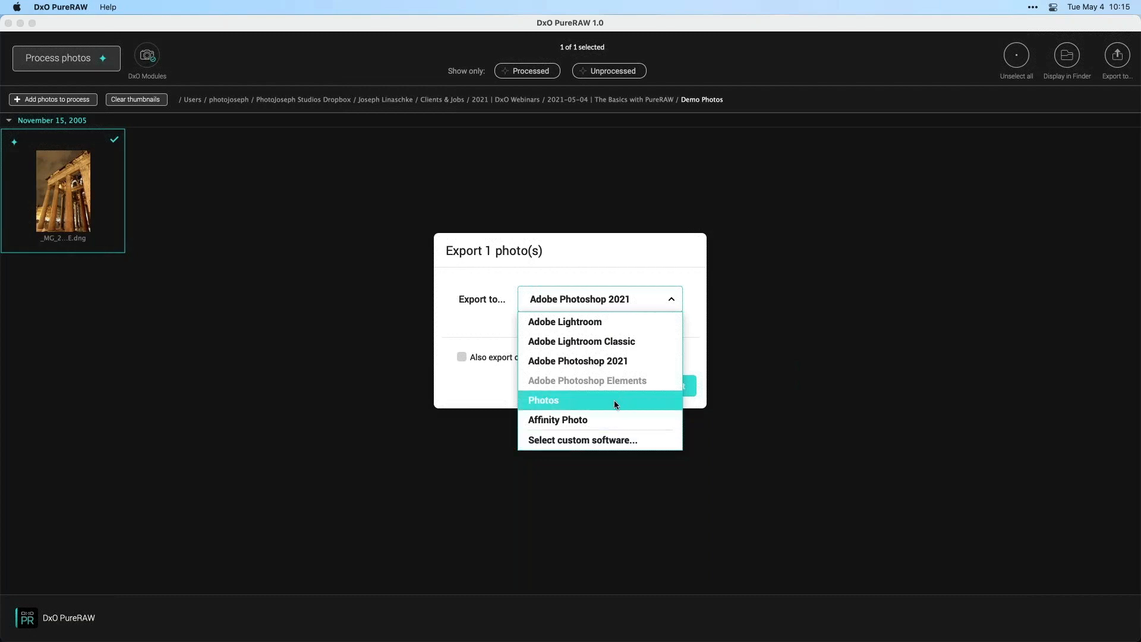
click(571, 304)
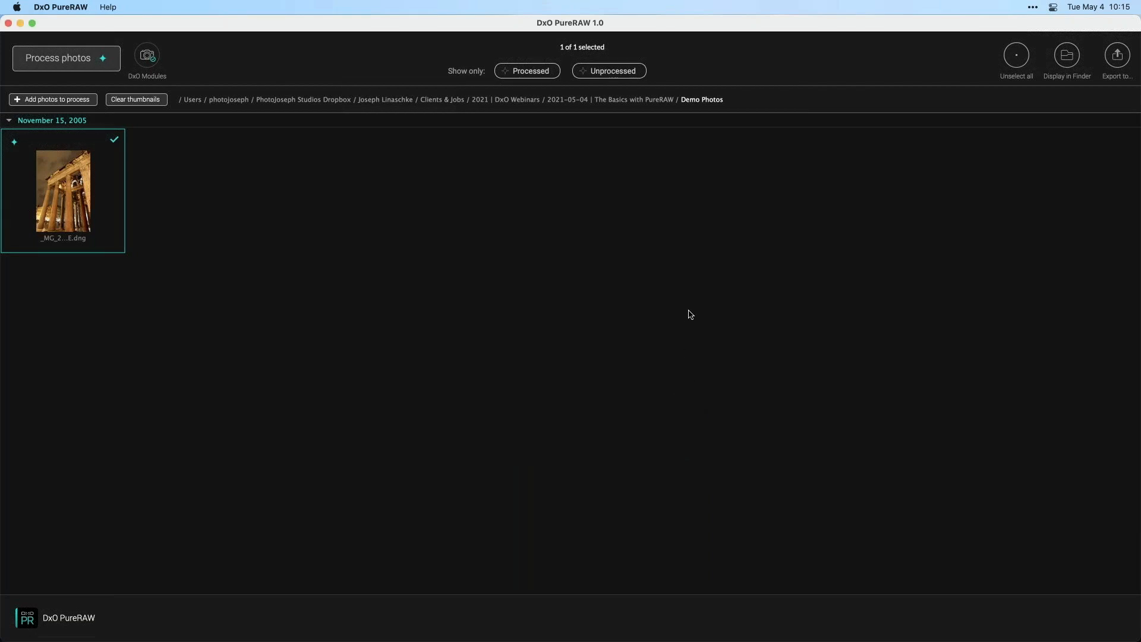
key(super+Tab)
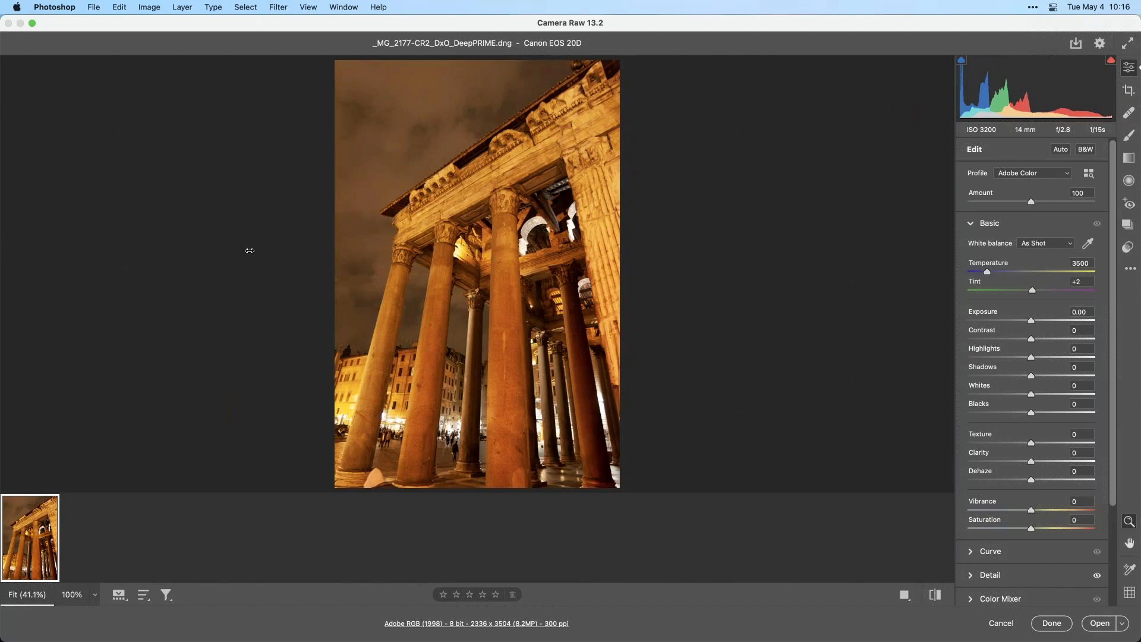
Step: Arrange the Camera Raw window beside the full-image view in DxO PureRAW to compare how both render the photo
drag(249, 250, 499, 257)
click(183, 26)
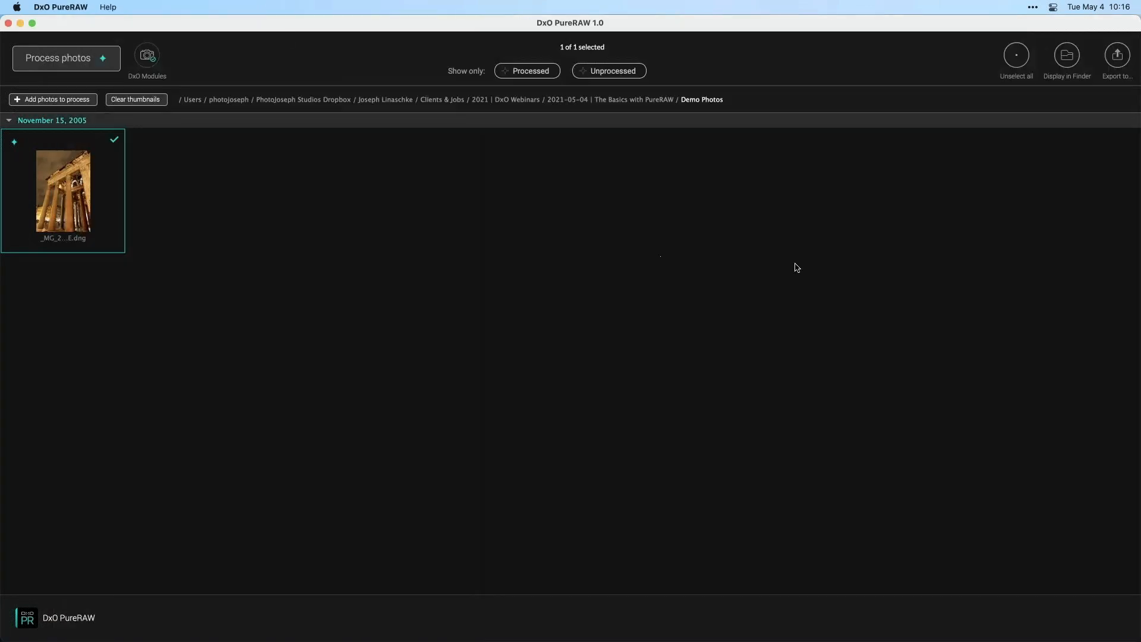
double_click(84, 188)
click(1136, 334)
drag(1139, 334, 731, 325)
click(790, 24)
drag(790, 24, 792, 23)
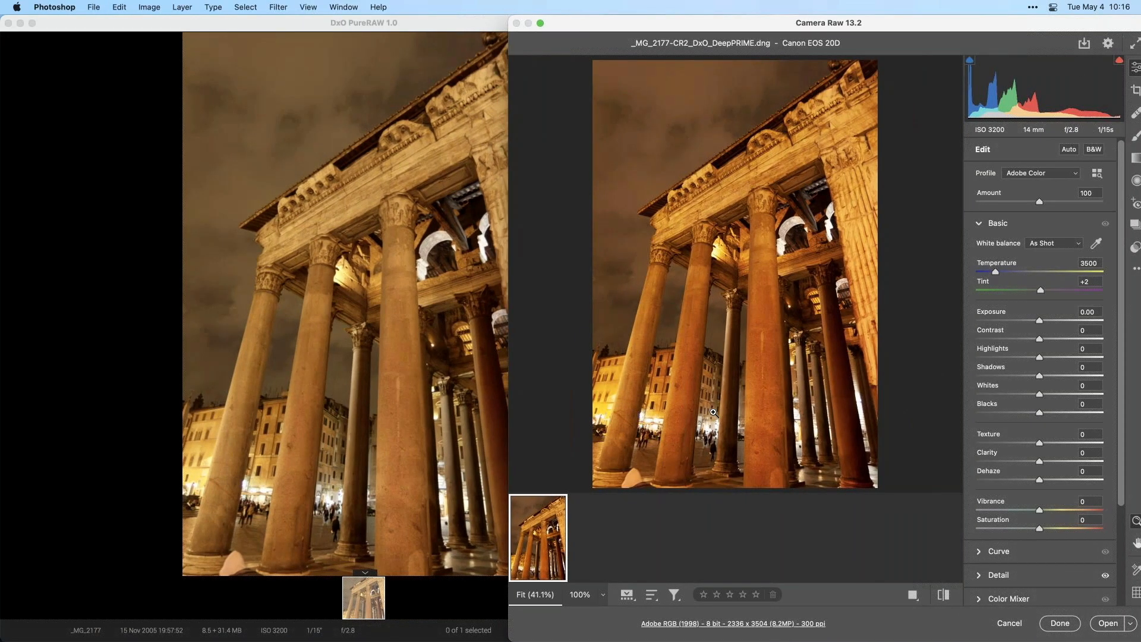
Step: Hide the Camera Raw filmstrip and expand the Camera Raw window back to full size
click(634, 595)
drag(647, 23, 686, 12)
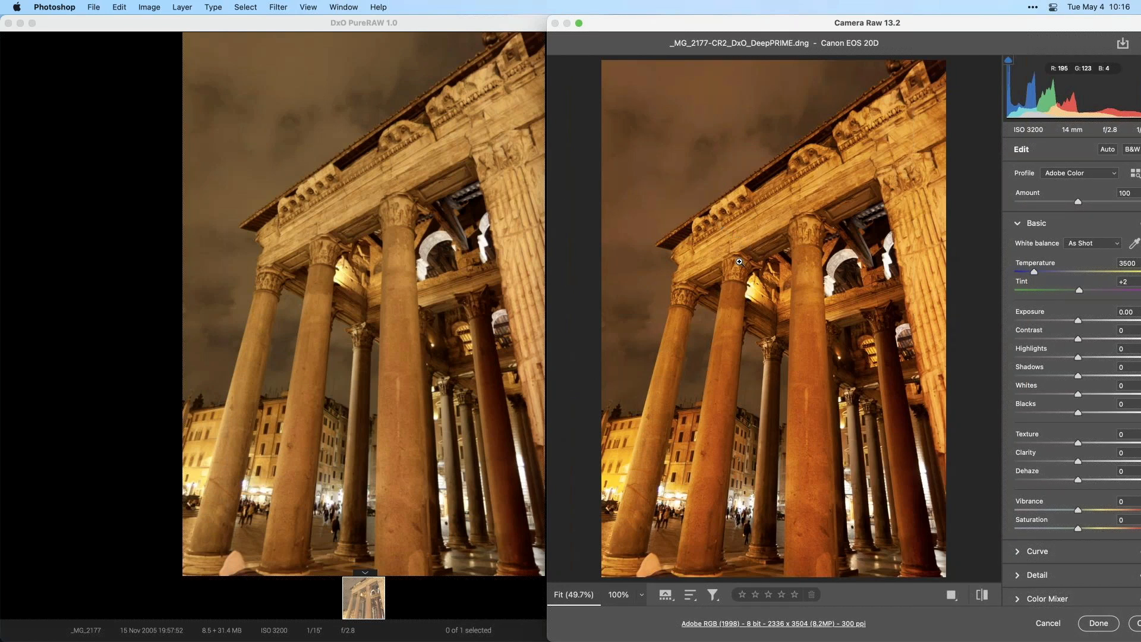
click(580, 23)
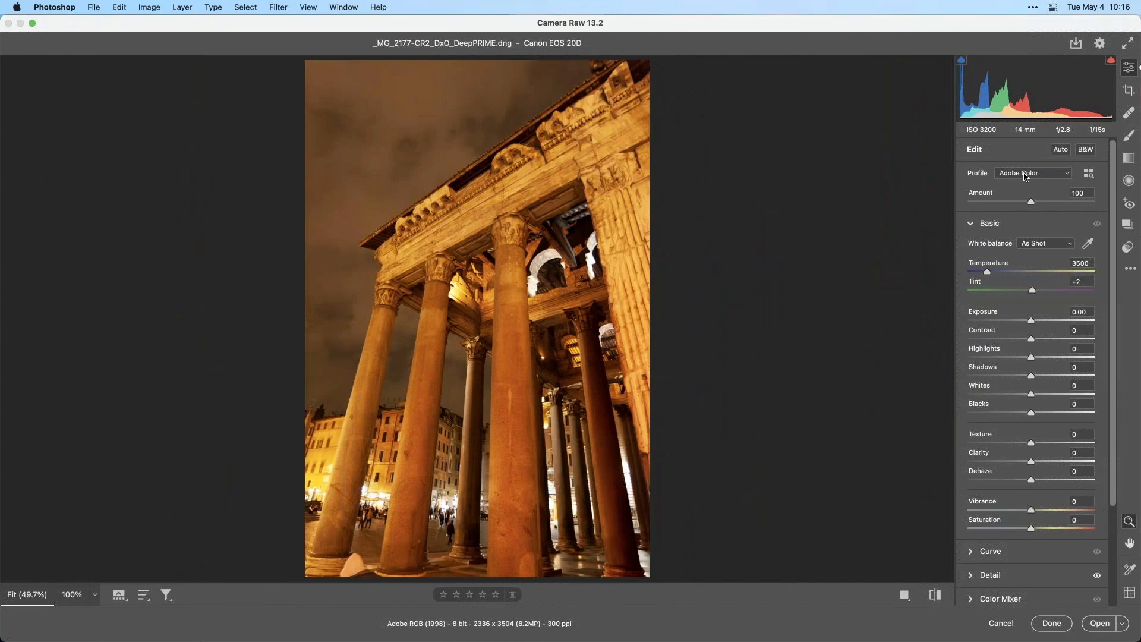
Step: Try the Adobe Landscape, Adobe Vivid and Adobe Monochrome profiles on the photo, and restore Adobe Color
click(1047, 174)
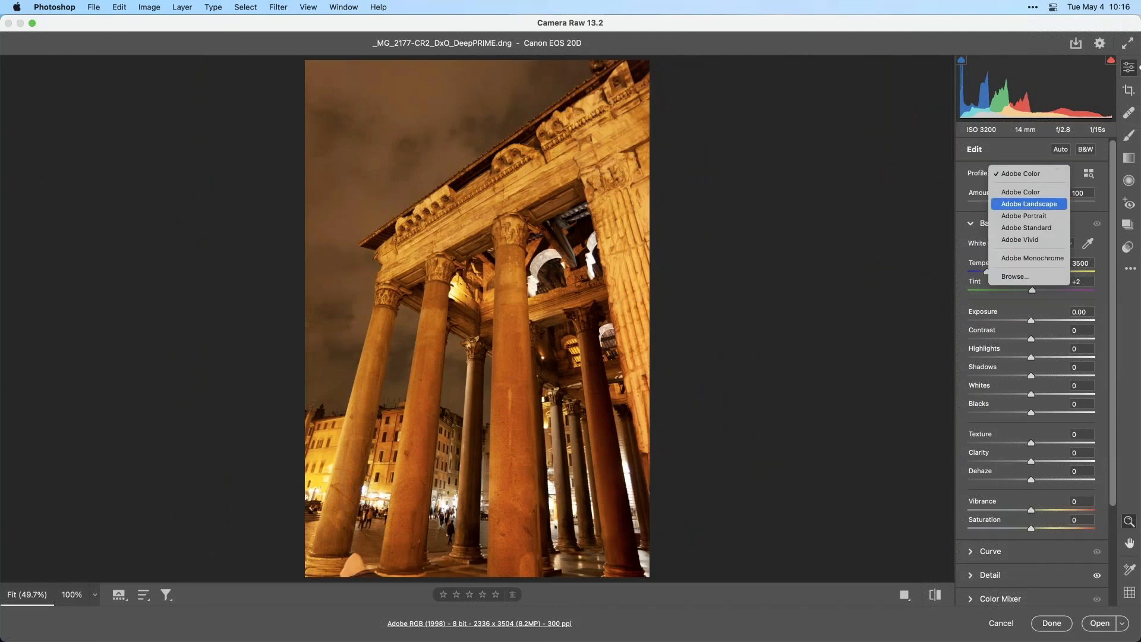
click(1029, 204)
click(1034, 173)
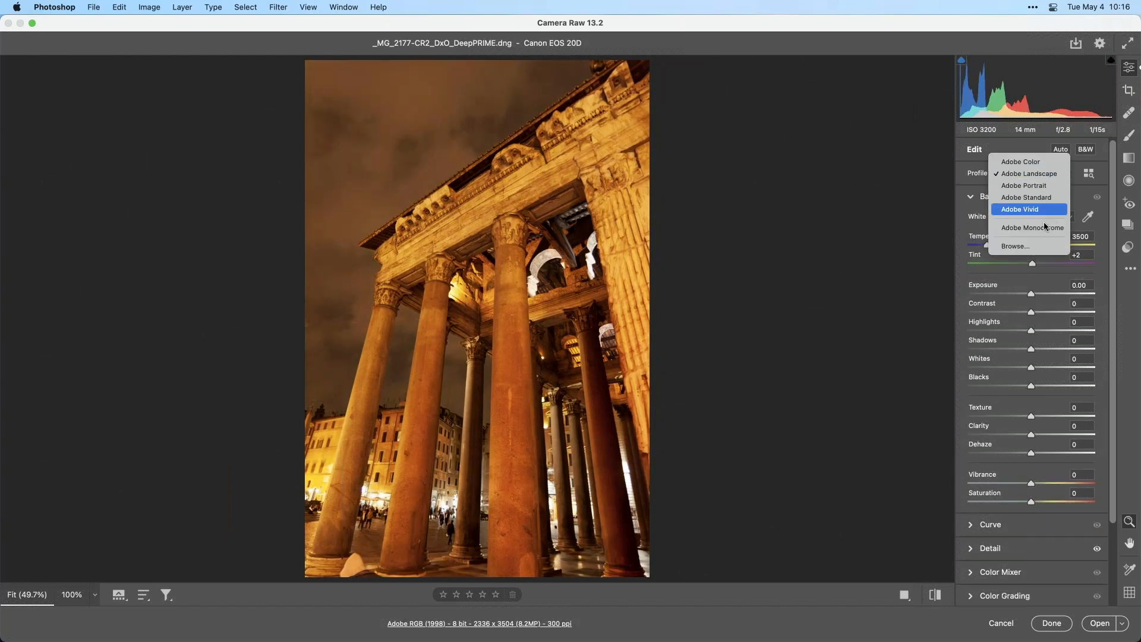
click(1047, 209)
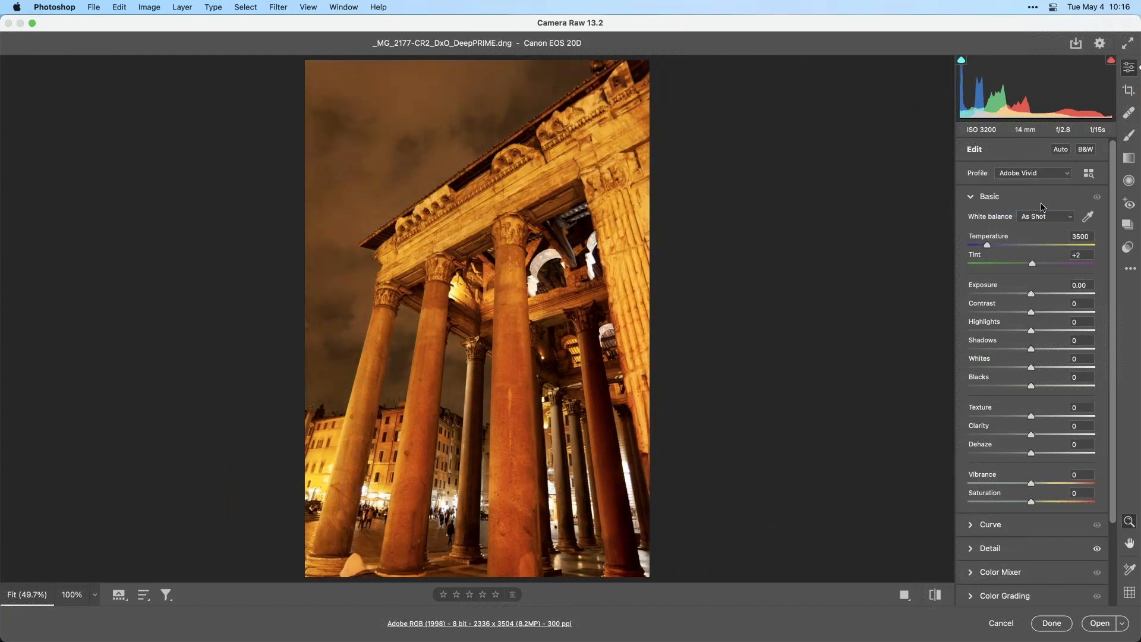
click(1035, 173)
key(Return)
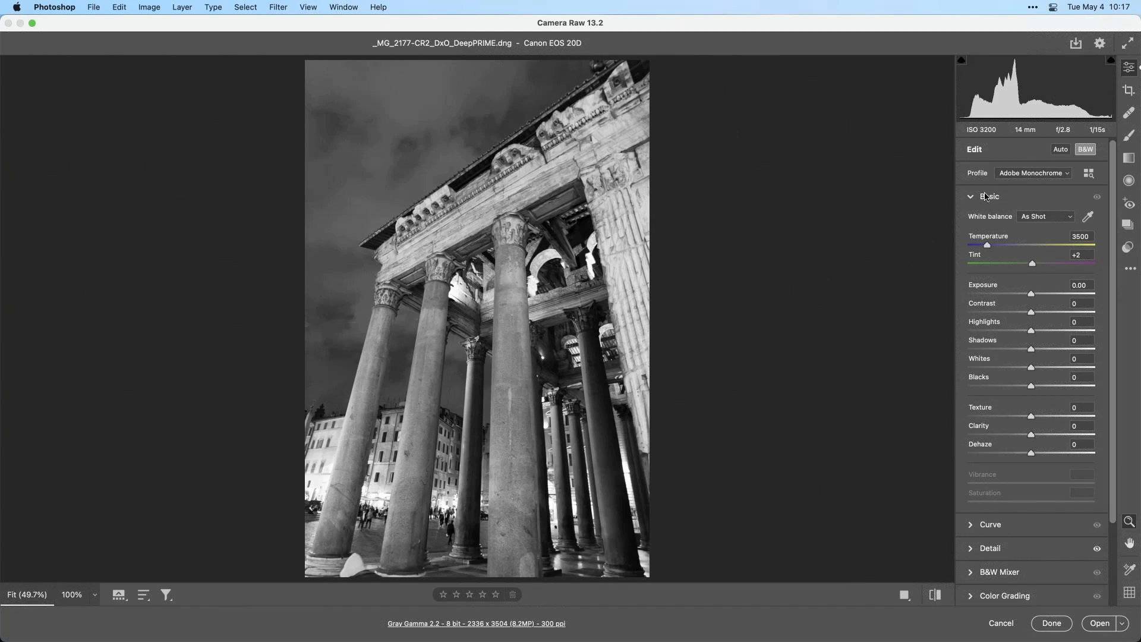
click(1053, 174)
click(1032, 110)
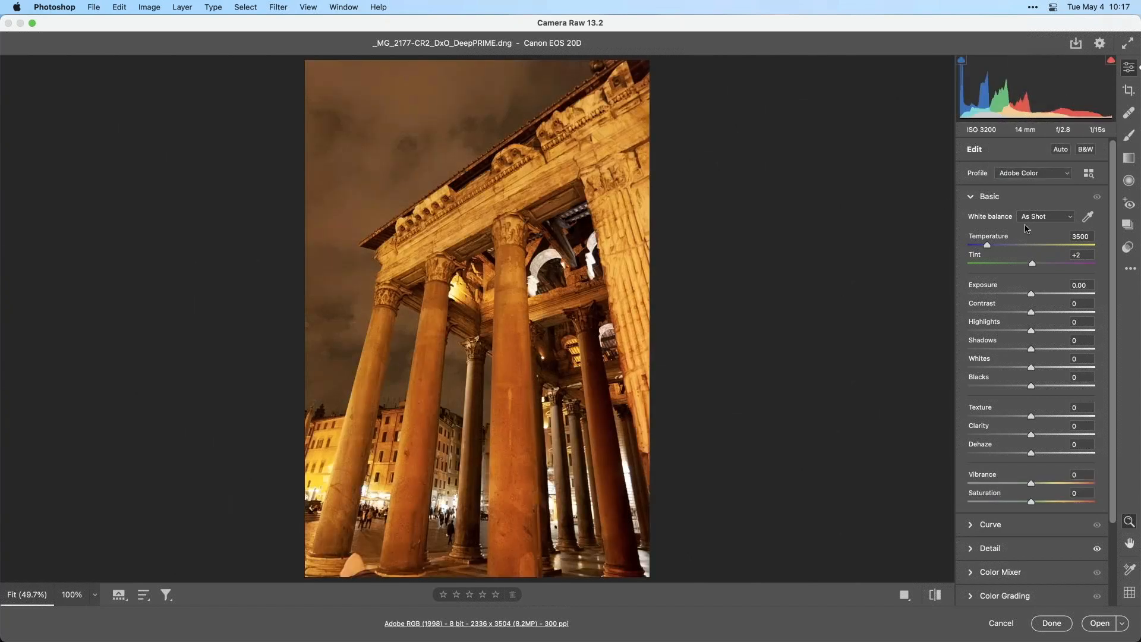
Step: Set the white balance temperature to 2250 and open the photo in Photoshop as a smart object, fitted to a maximized window
drag(987, 245, 974, 259)
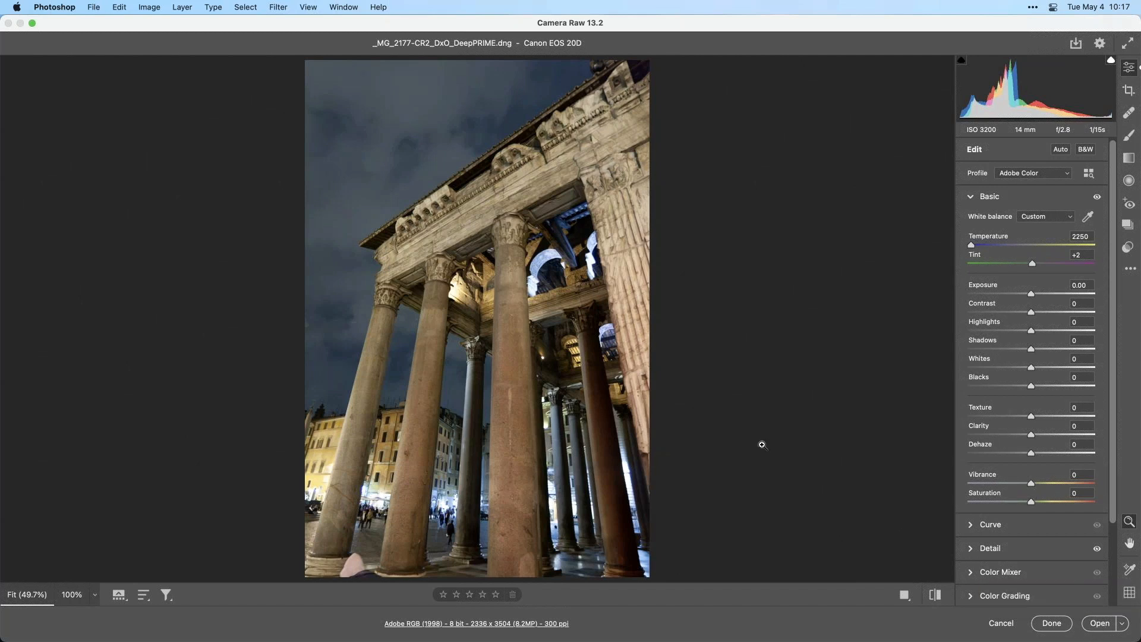
click(1123, 624)
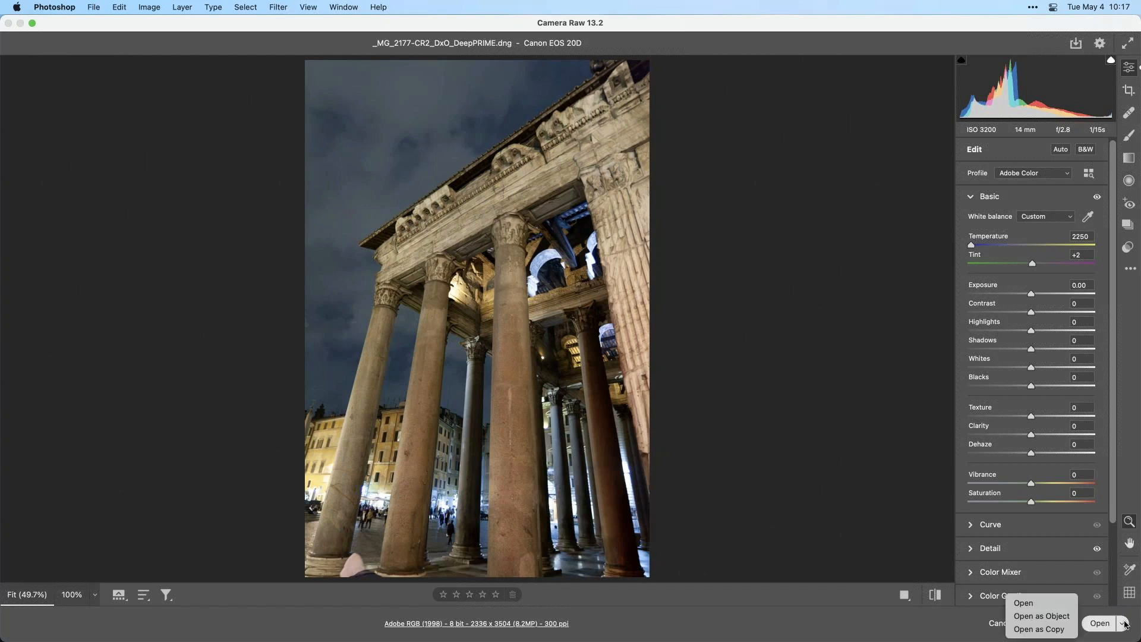
click(1040, 616)
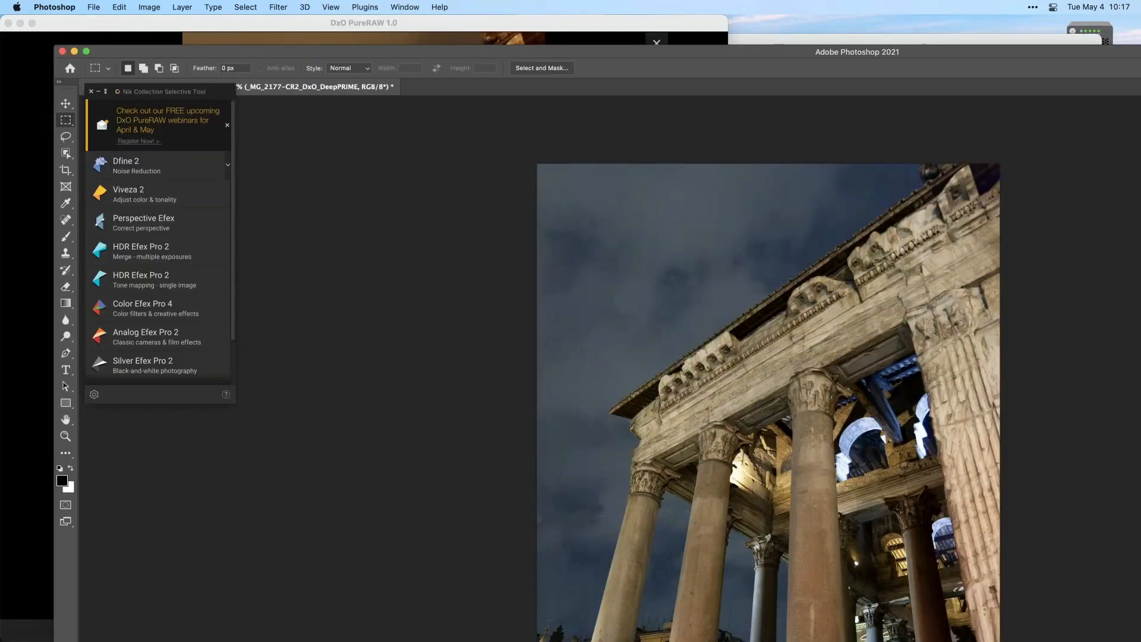
click(86, 51)
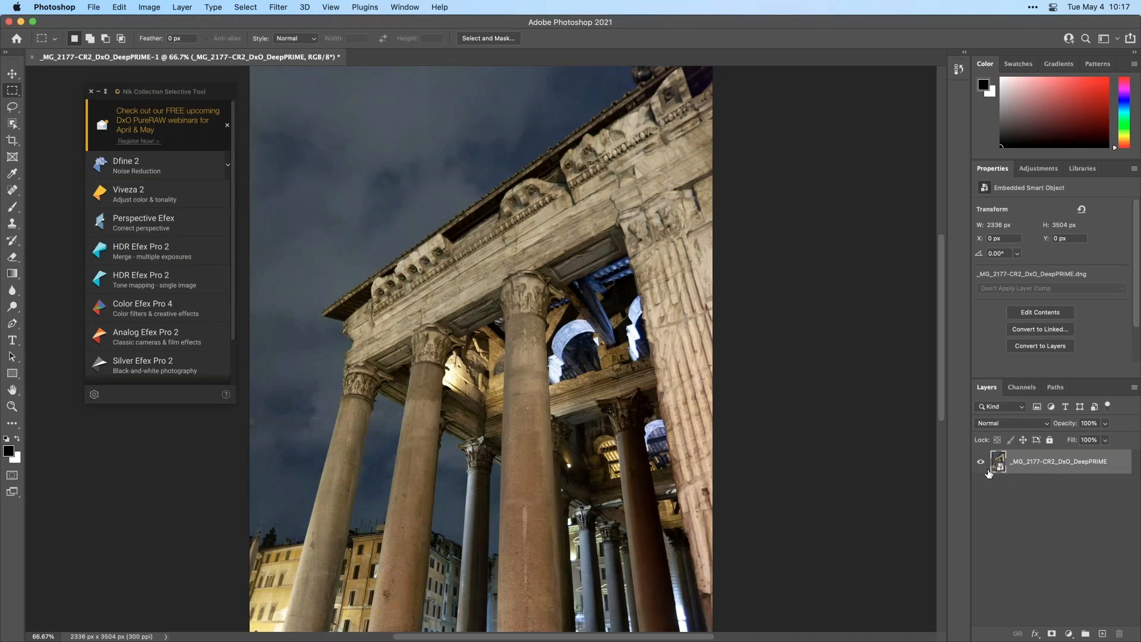
key(super+0)
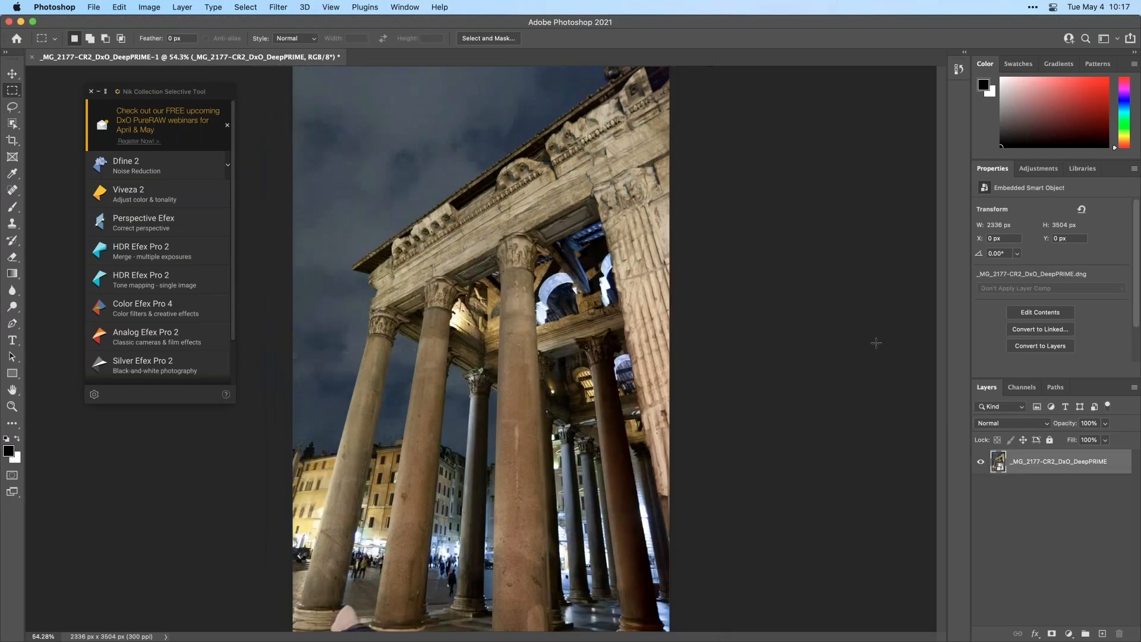
Step: Reopen the smart object's raw settings and set its white balance temperature to 3850
double_click(998, 460)
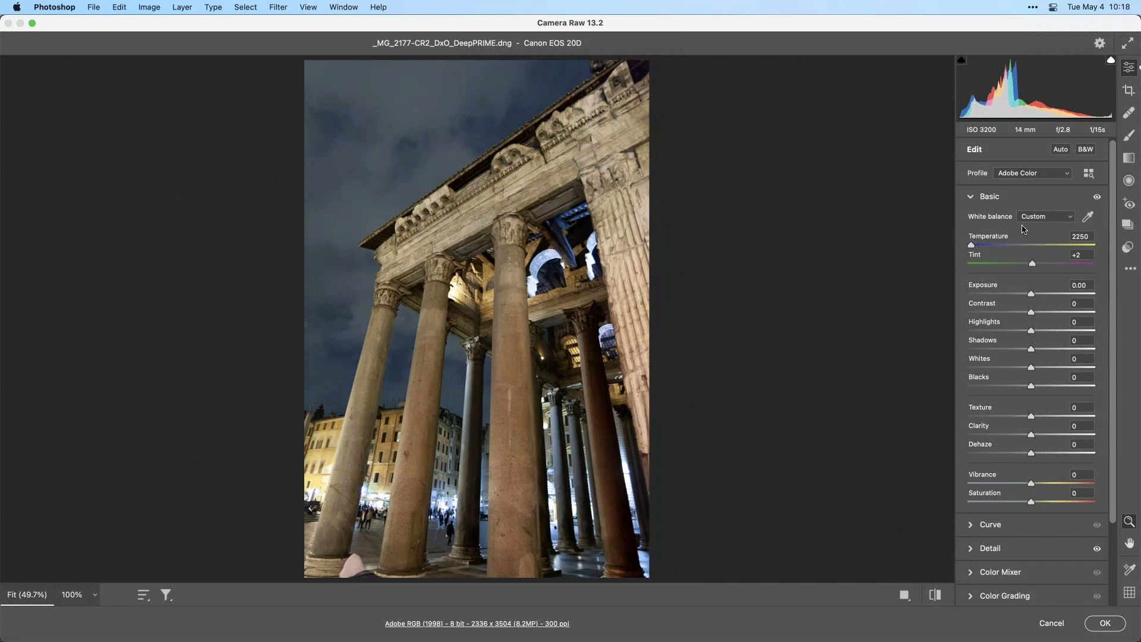
mouse_move(972, 246)
mouse_down()
mouse_move(1022, 248)
mouse_move(993, 249)
mouse_up()
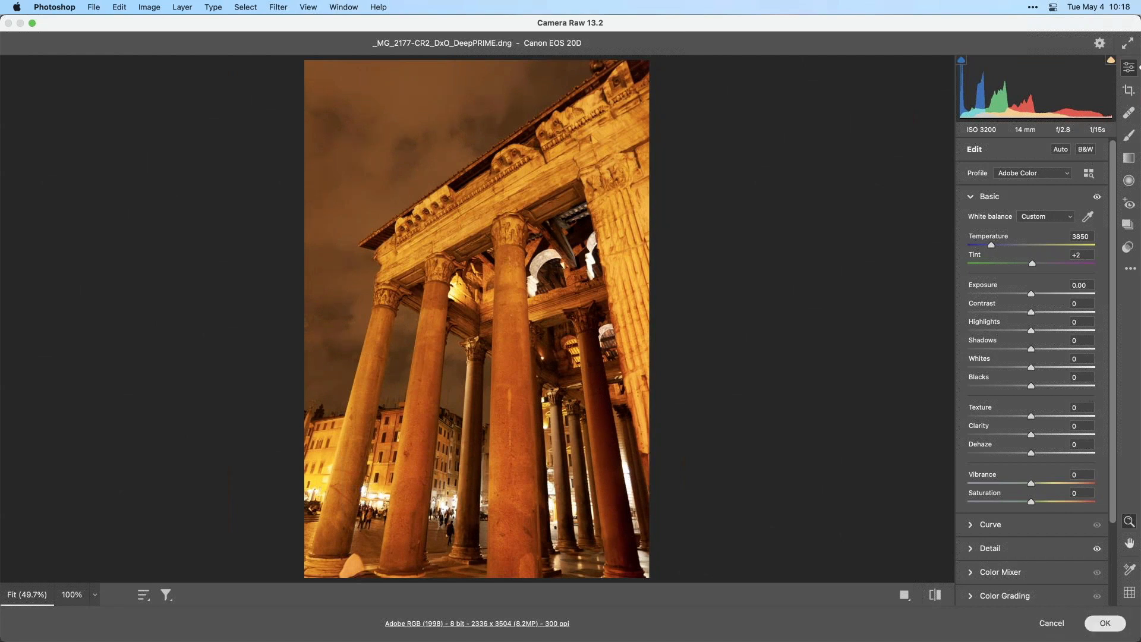
click(1105, 623)
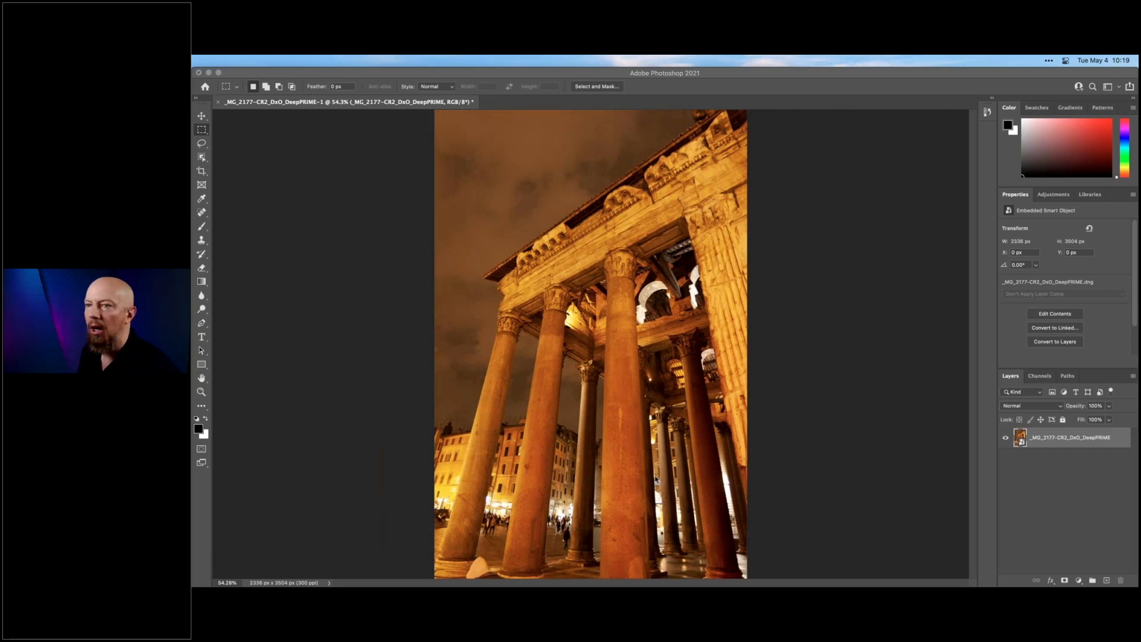
Step: Close the photo in Photoshop and return to the thumbnail overview in a full-size DxO PureRAW window
click(218, 102)
click(660, 280)
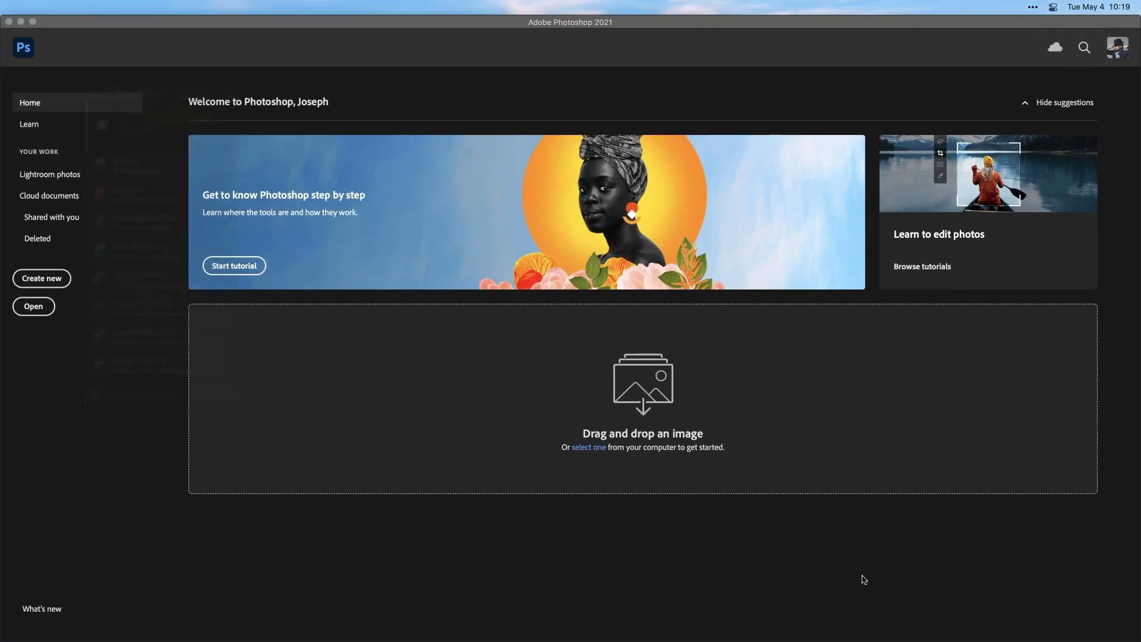
key(super+Tab)
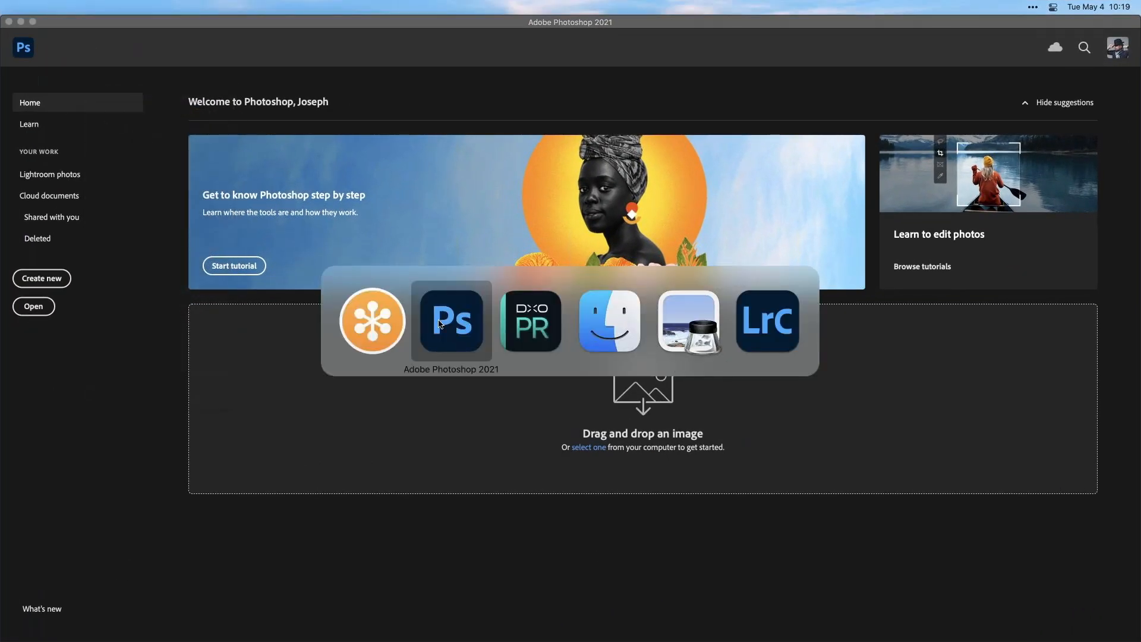
click(529, 321)
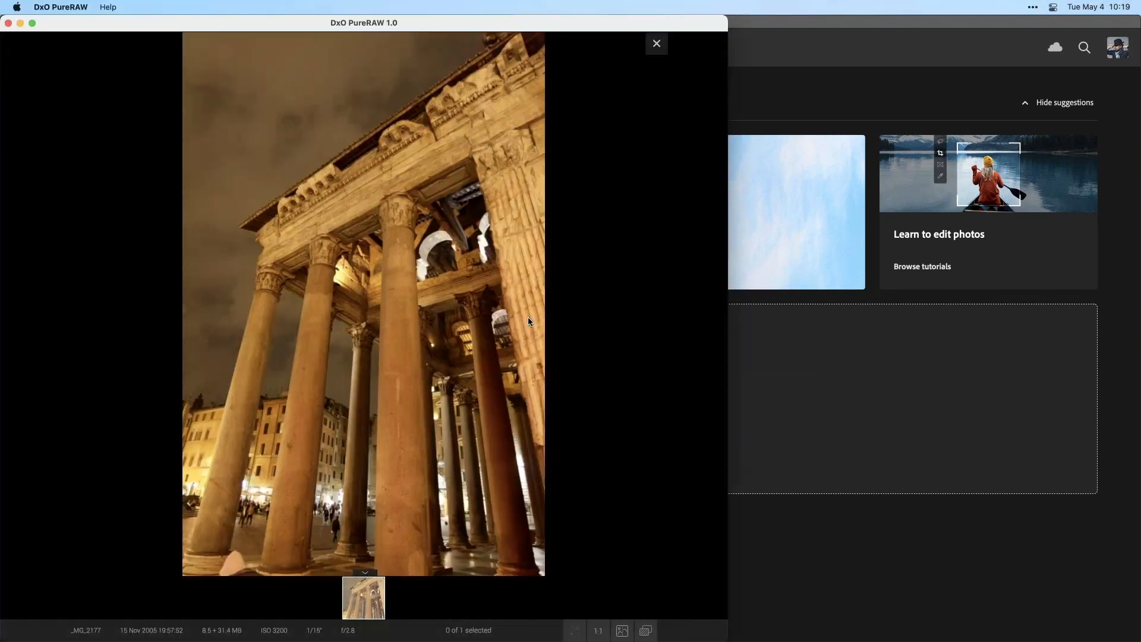
click(34, 24)
click(1069, 43)
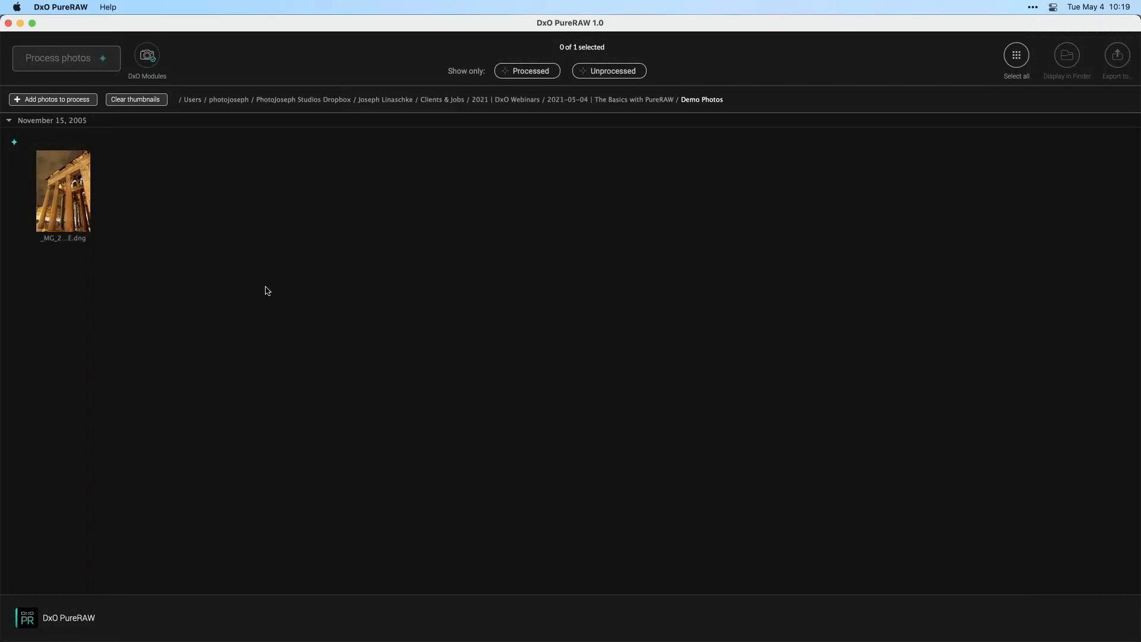
Step: Switch to Finder and preview the dark wedding RW2 photo with the cake sparkler in the Demo Photos folder
key(super+Tab)
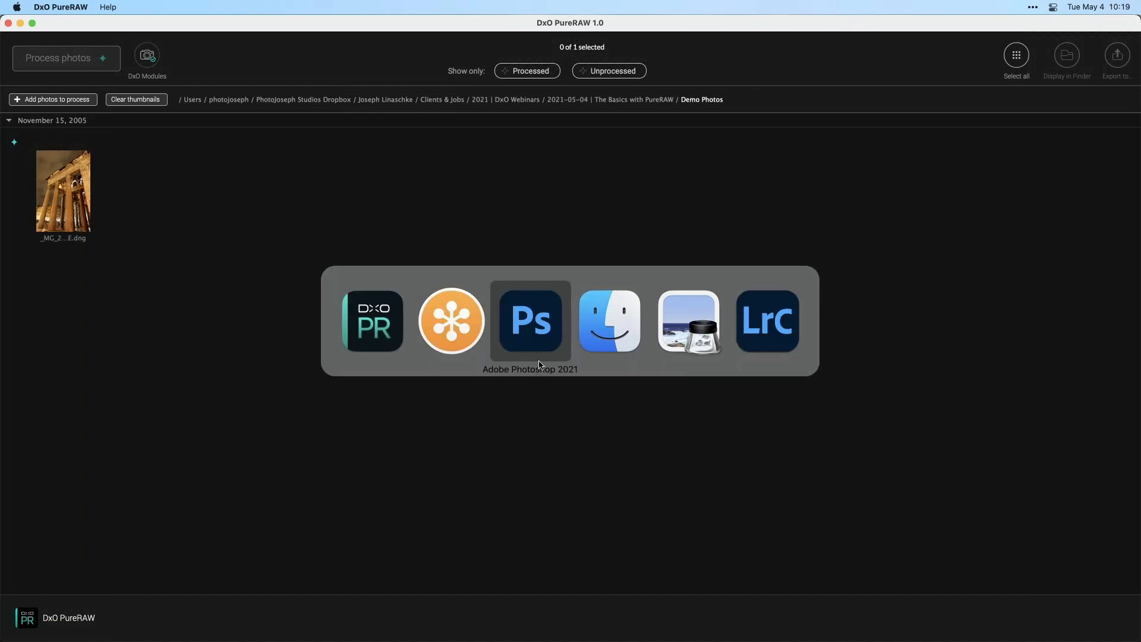
click(599, 323)
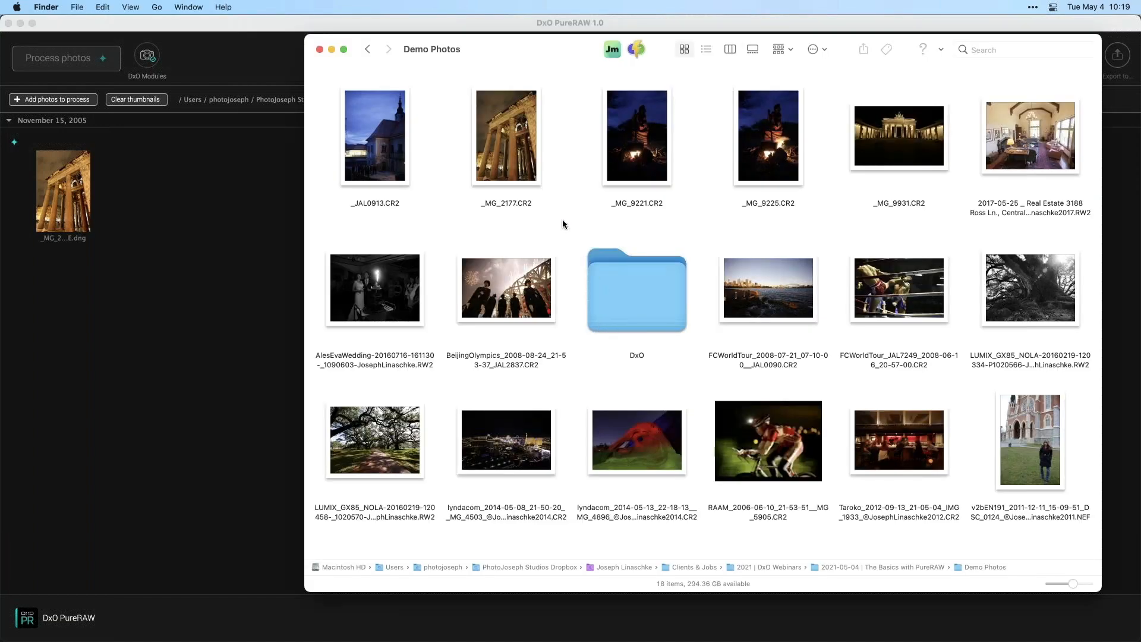
click(499, 142)
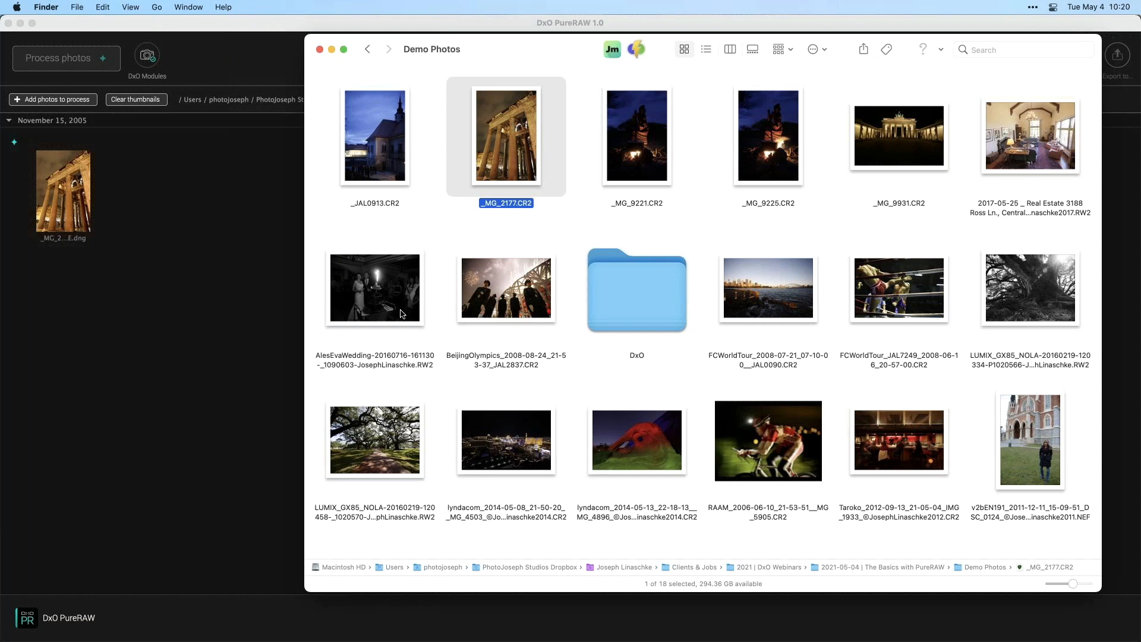
click(359, 324)
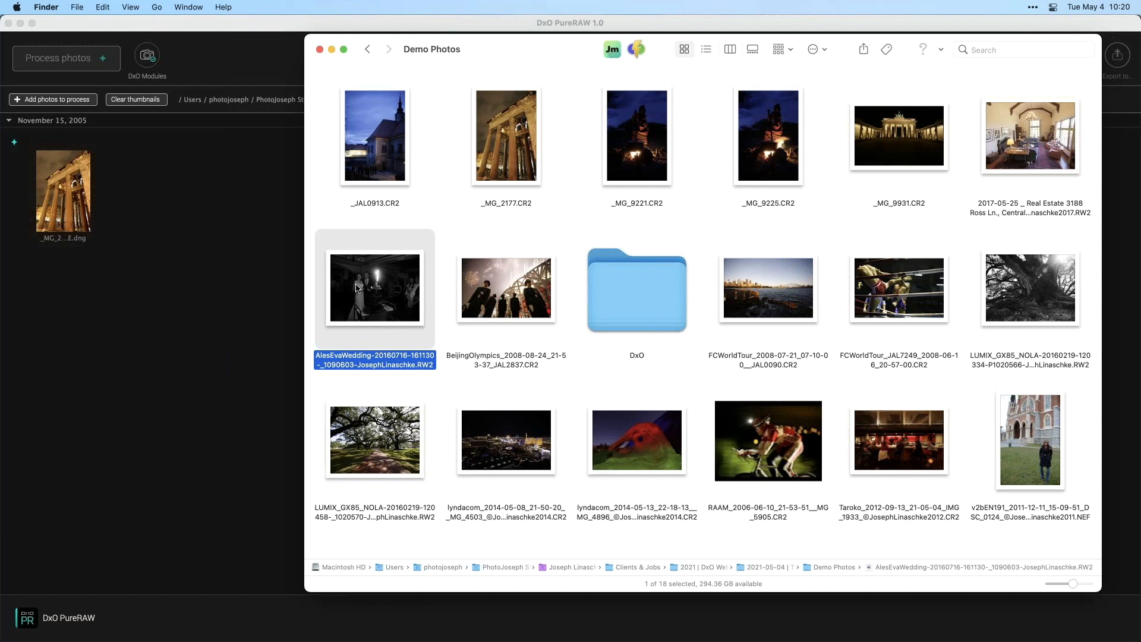
key(space)
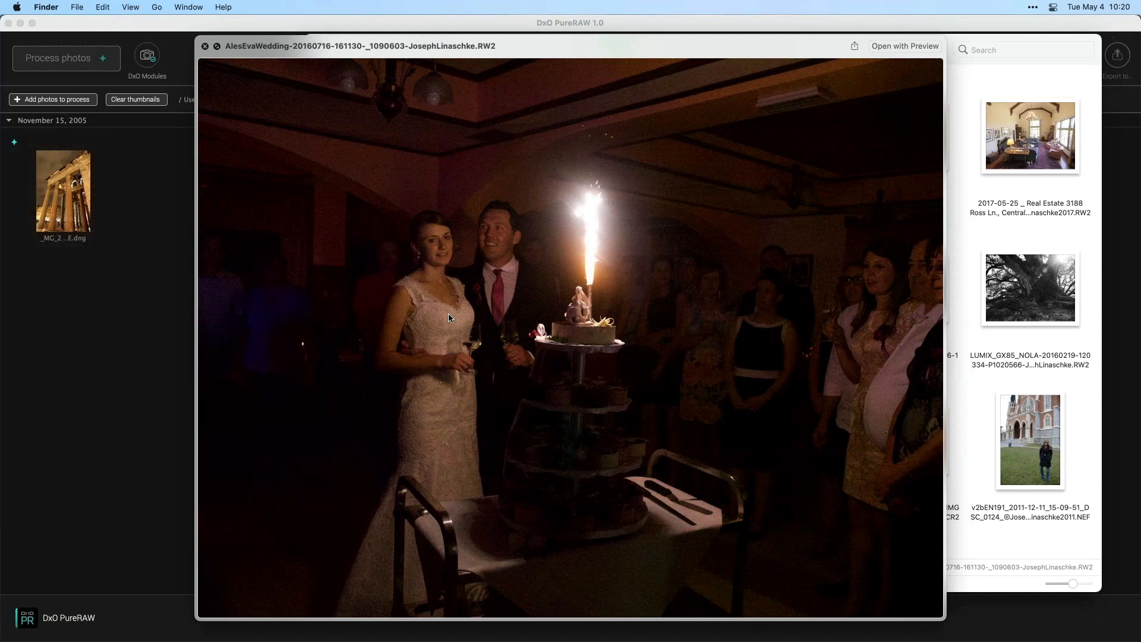
key(space)
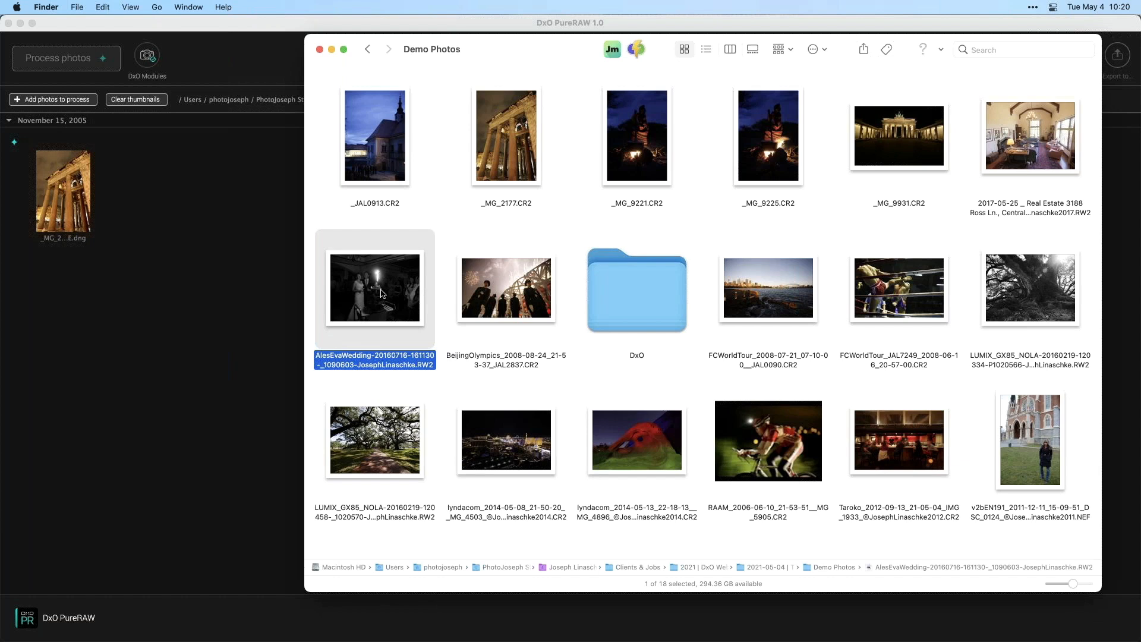
key(space)
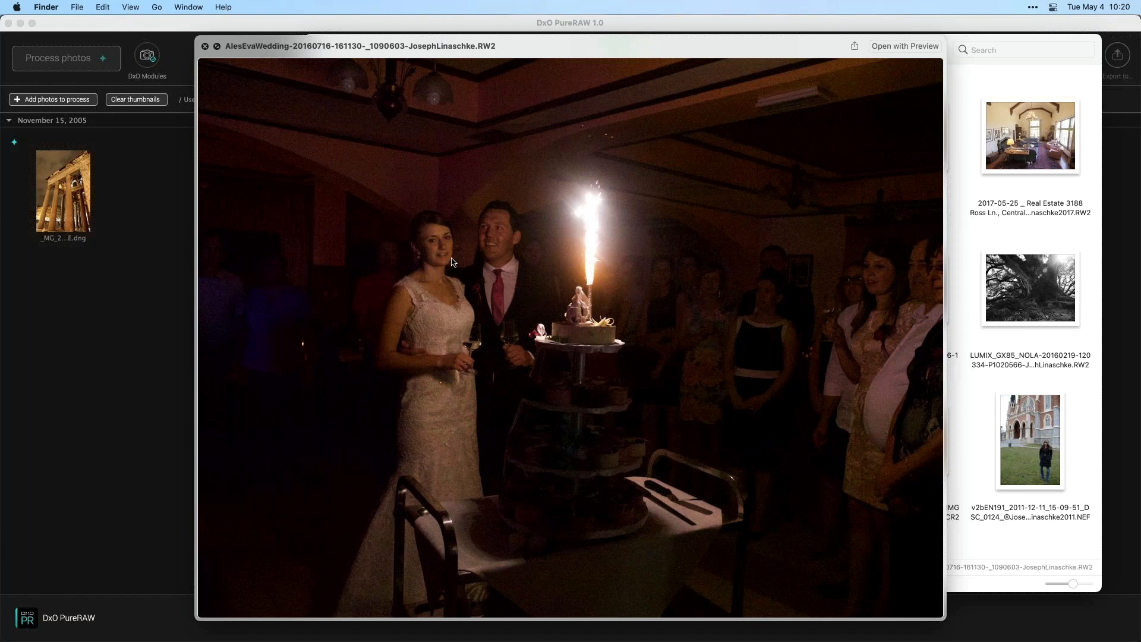
key(space)
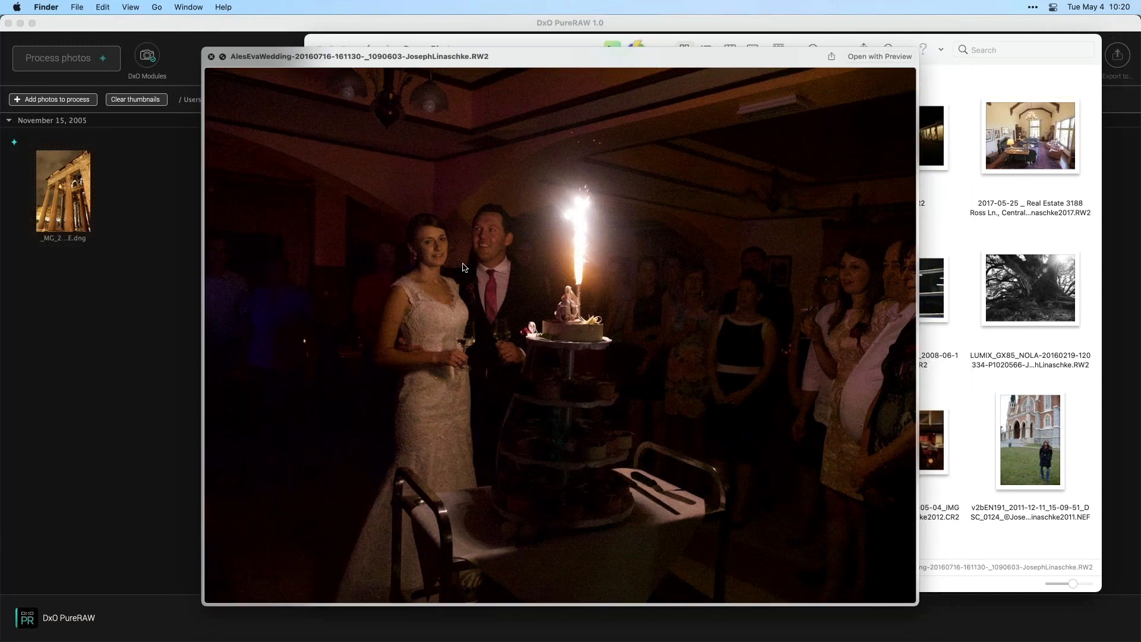
Step: Add the wedding RW2 photo to DxO PureRAW and download and save its Panasonic Leica DG Summilux 15mm F1.7 optics module
drag(384, 285, 140, 331)
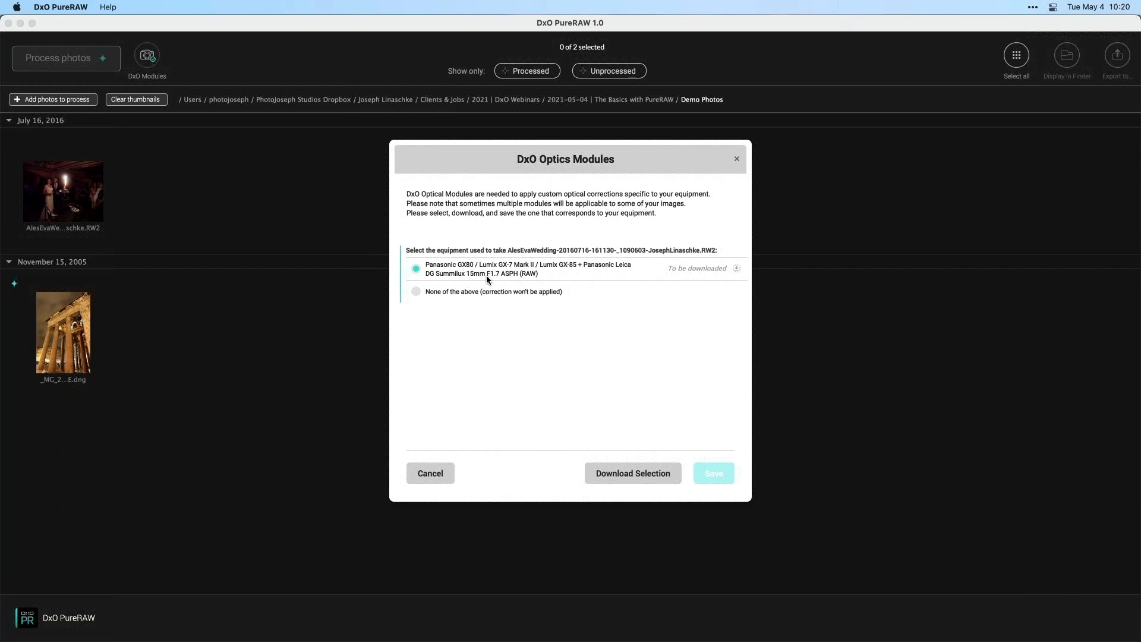
click(638, 472)
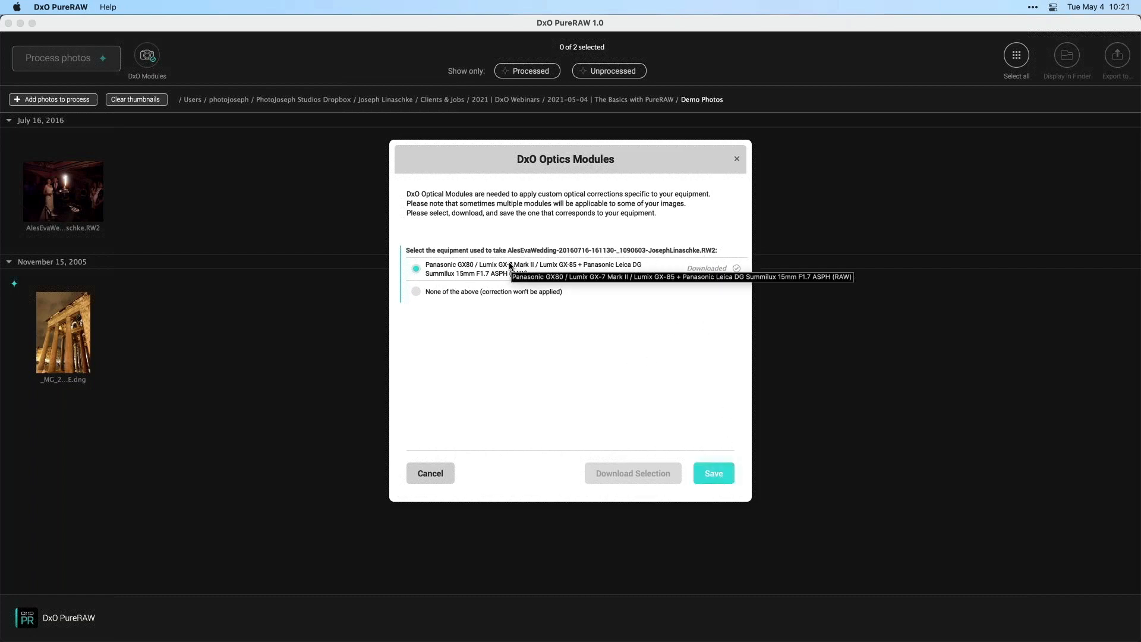
click(713, 473)
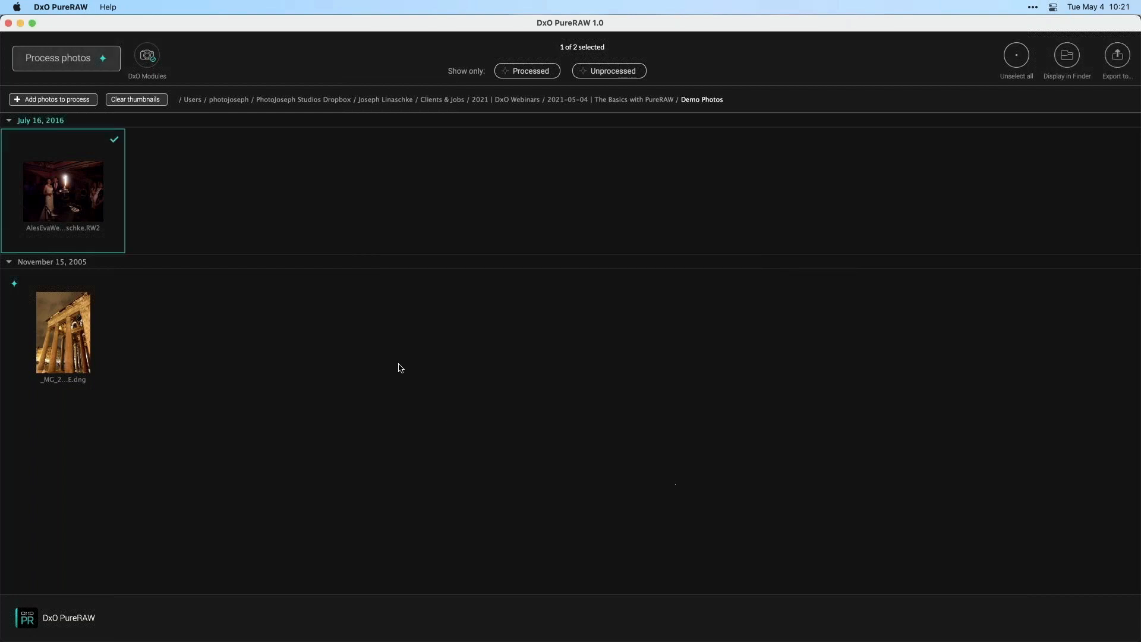
Step: Process the wedding photo with DeepPRIME into a DNG in the 'DxO' folder within the original image's folder
click(66, 57)
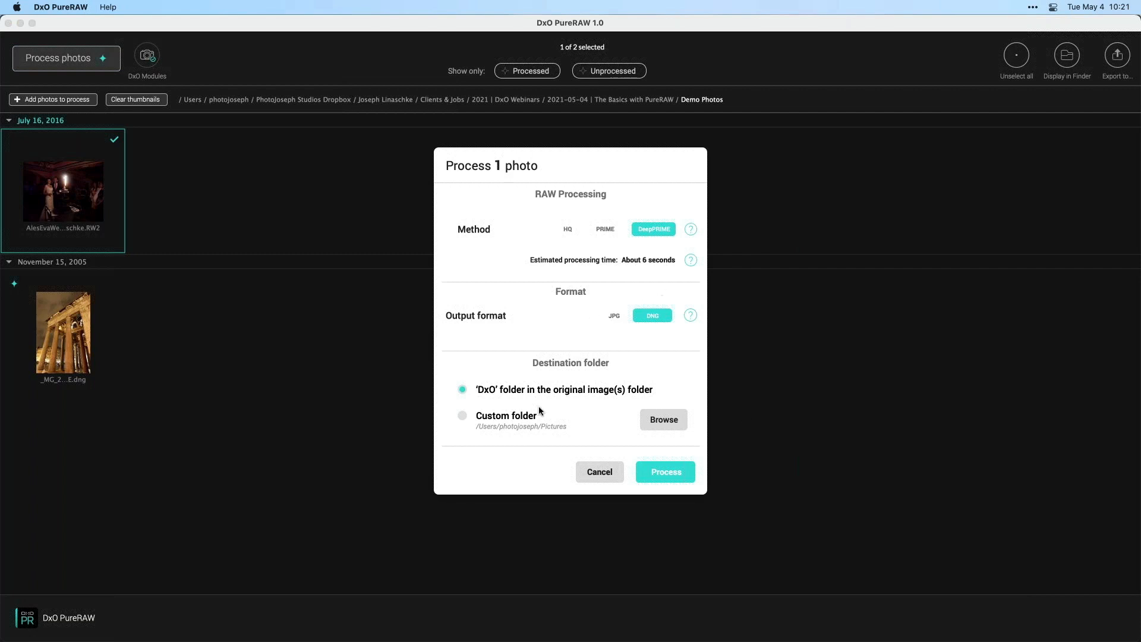
click(675, 476)
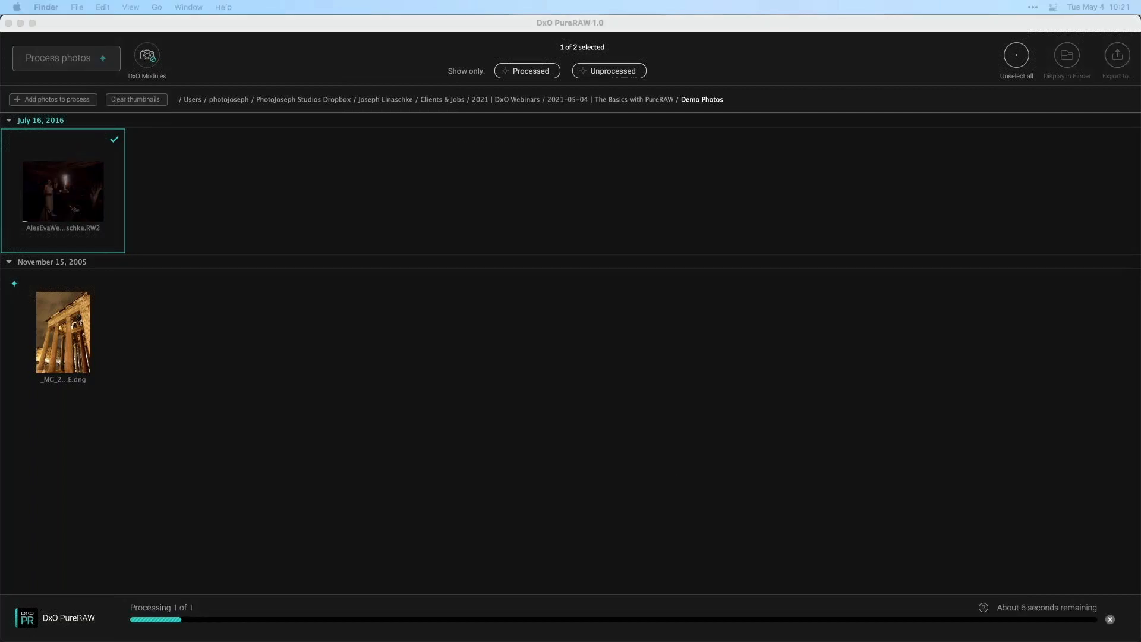
key(super+Tab)
key(super+Tab)
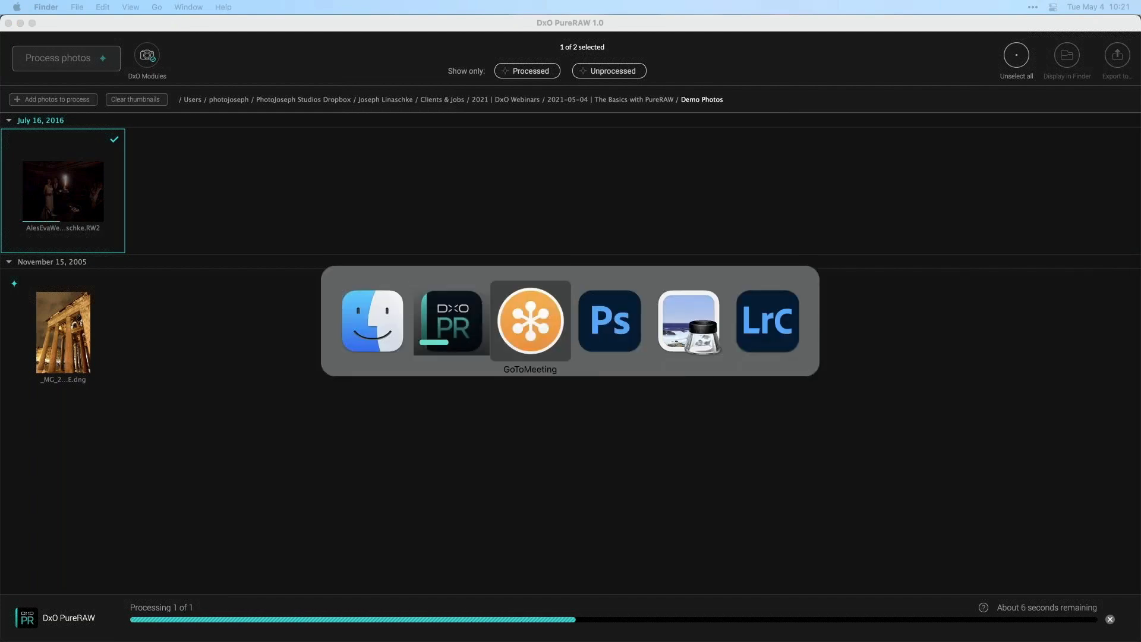
key(super+shift+Tab)
key(super+shift+Tab)
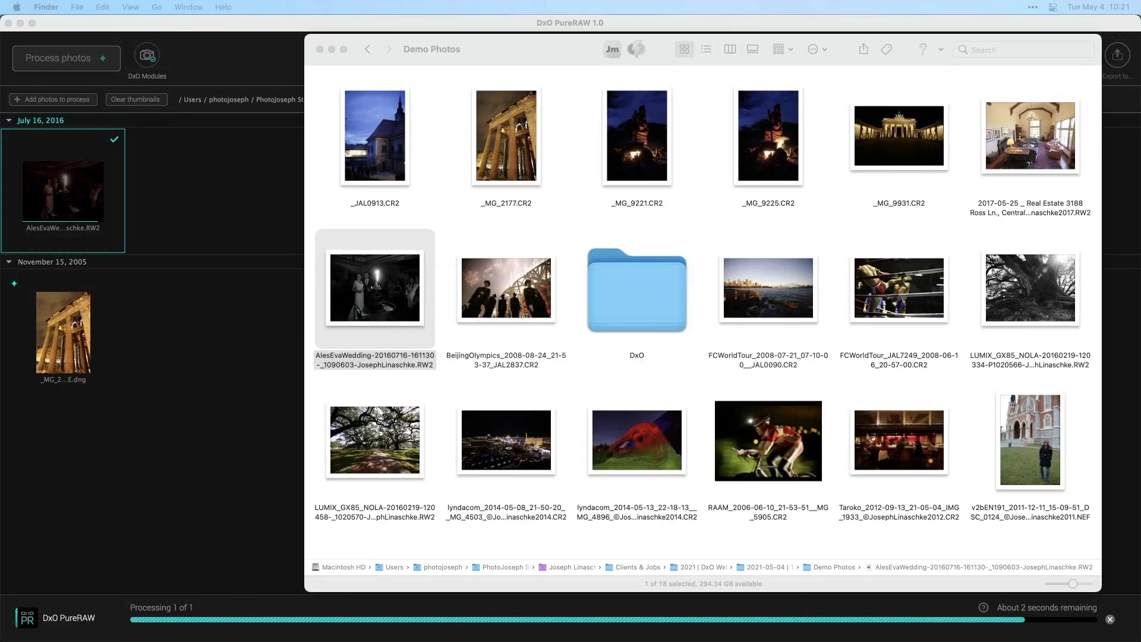
key(F11)
key(F11)
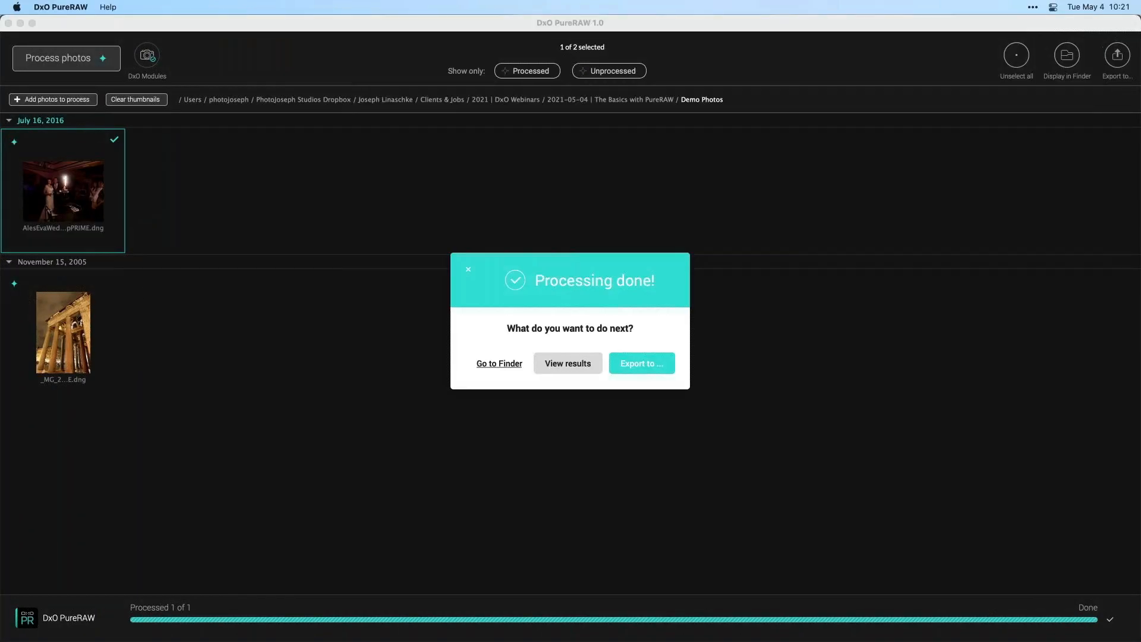
key(super+Tab)
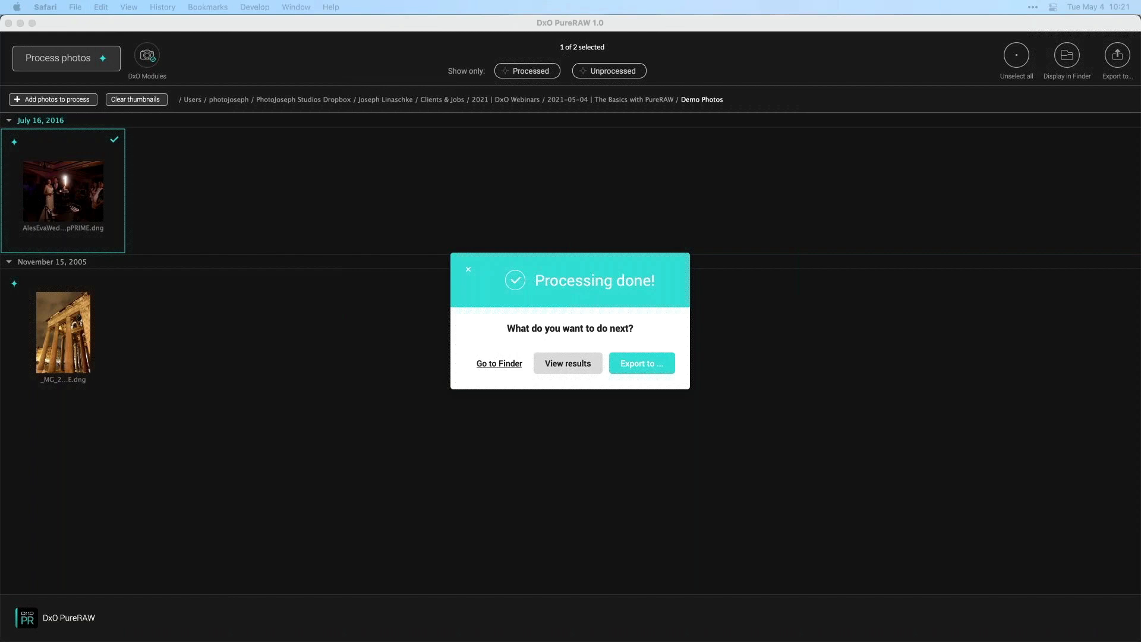
Step: View the wedding photo's result, compare the original RAW with the processed DNG in full and at 1:1, and close the comparison
click(584, 356)
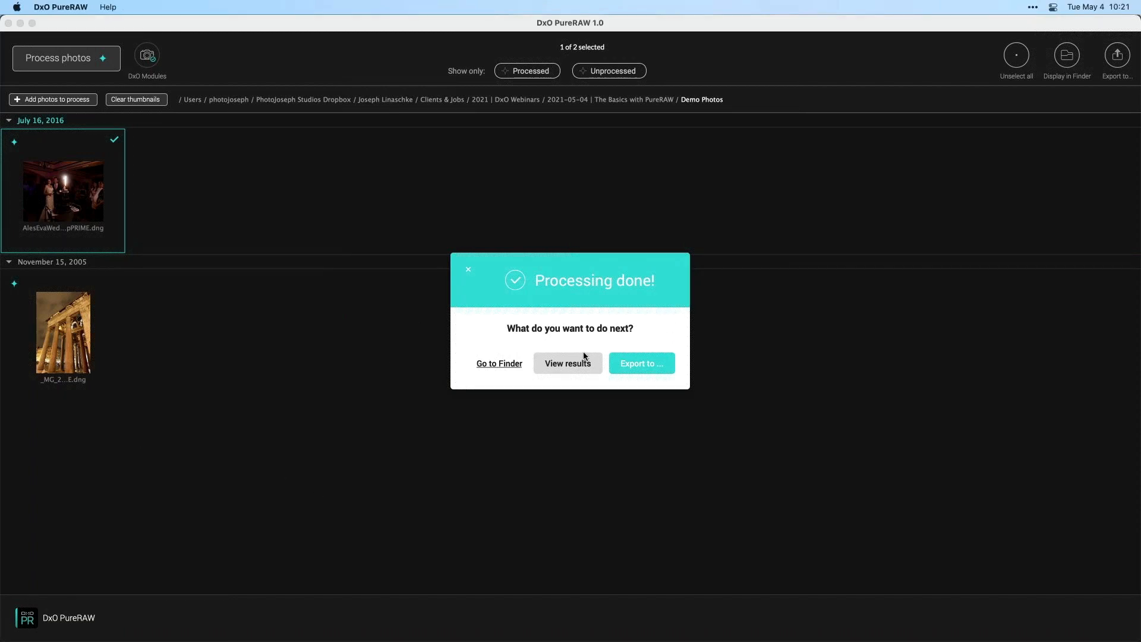
click(576, 364)
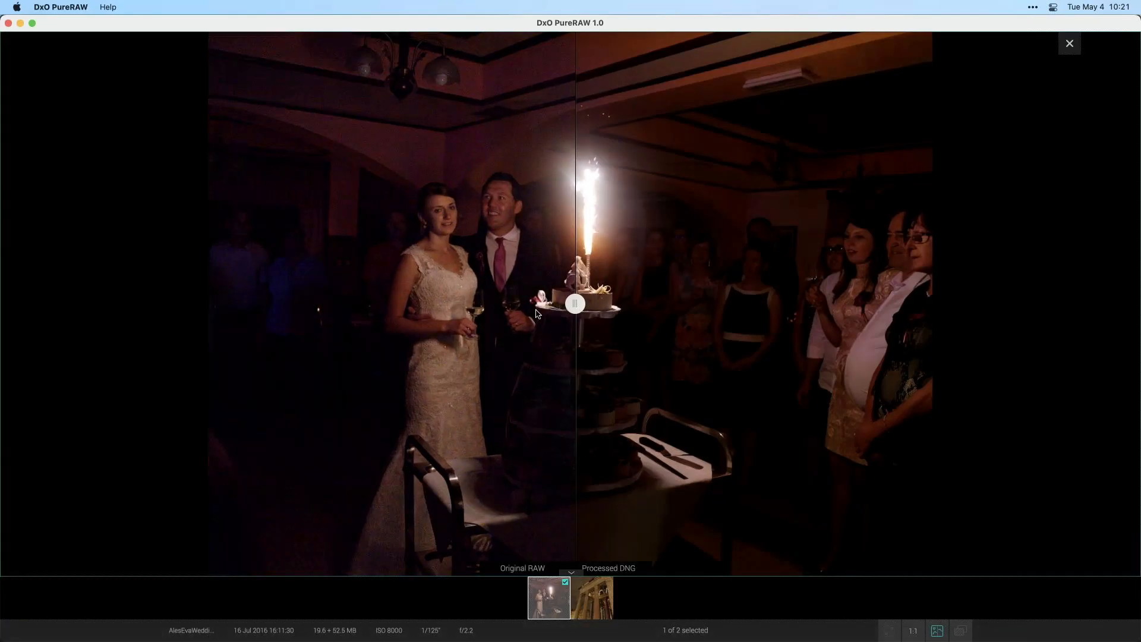
drag(576, 304, 342, 303)
mouse_move(530, 315)
mouse_down()
mouse_move(578, 300)
mouse_move(350, 322)
mouse_move(571, 318)
mouse_move(359, 319)
mouse_move(523, 321)
mouse_up()
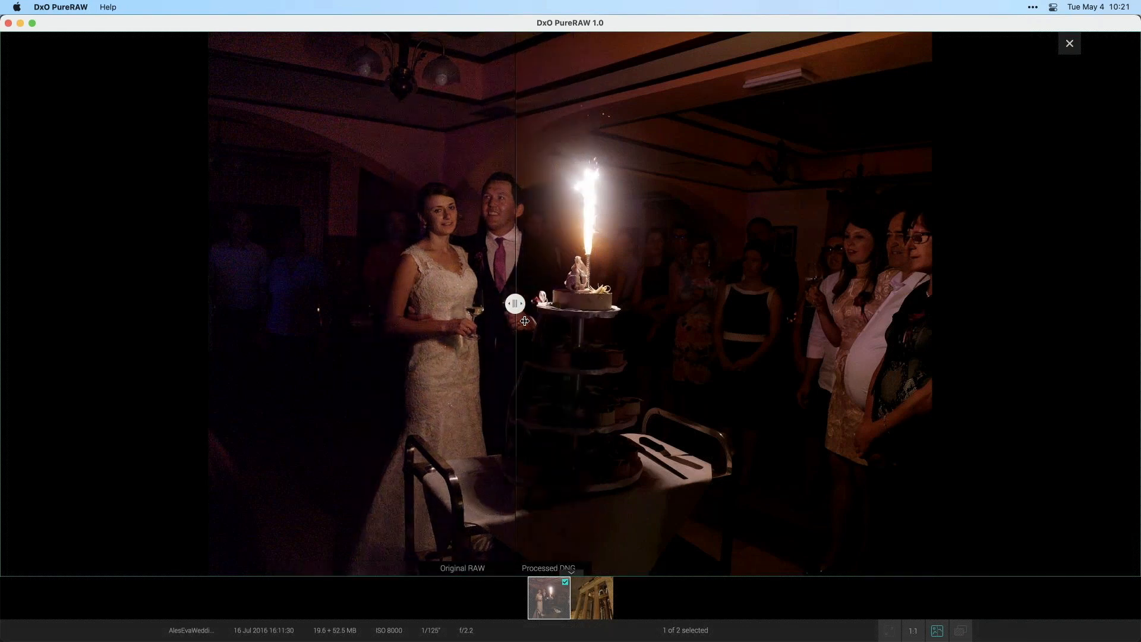
click(914, 631)
drag(518, 306, 373, 198)
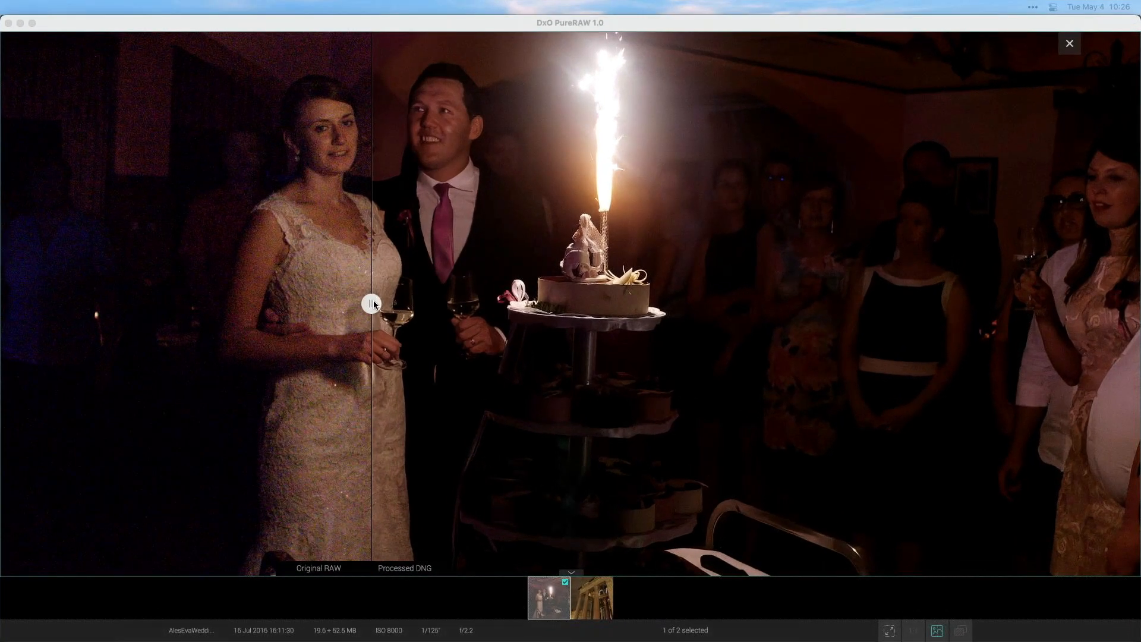
drag(381, 307, 611, 329)
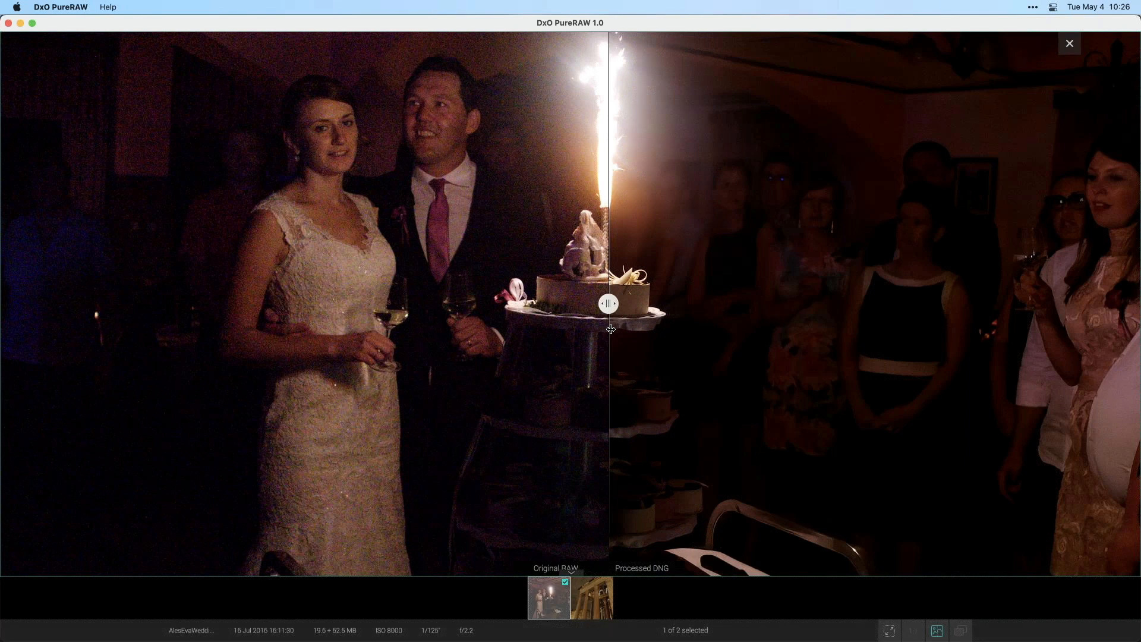
click(1068, 44)
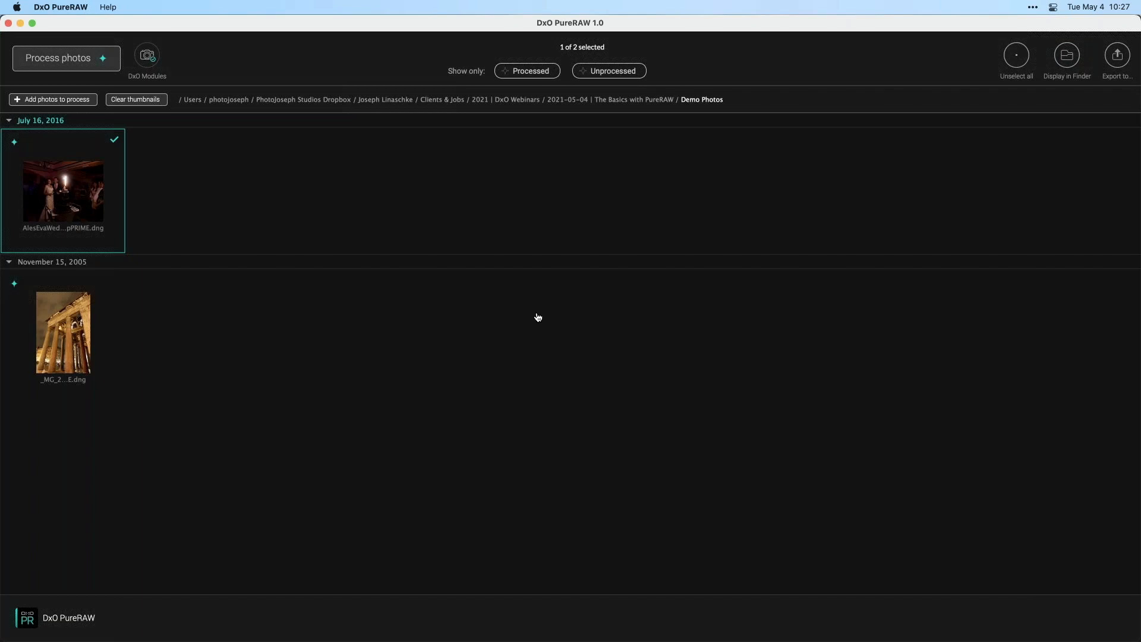
key(super+Tab)
click(746, 240)
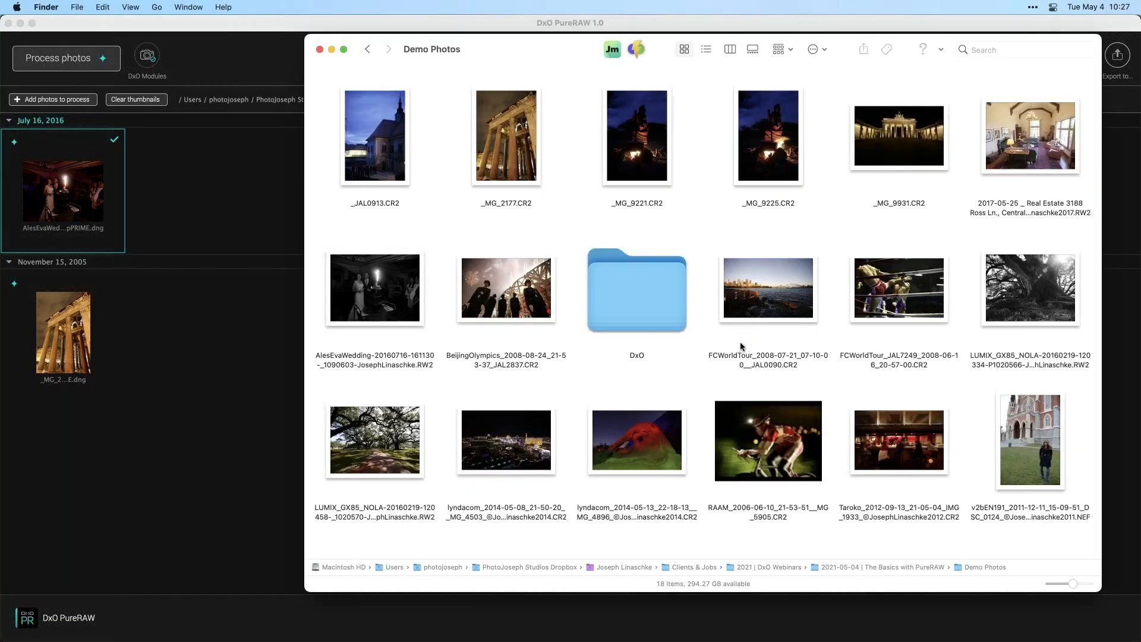
click(374, 454)
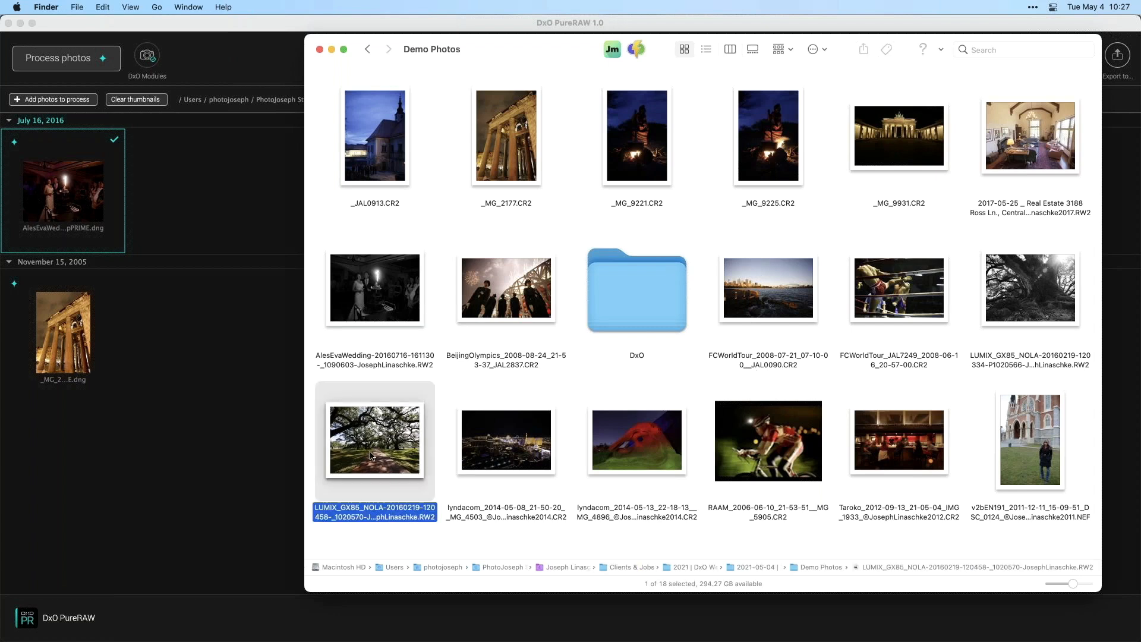
drag(378, 447, 149, 391)
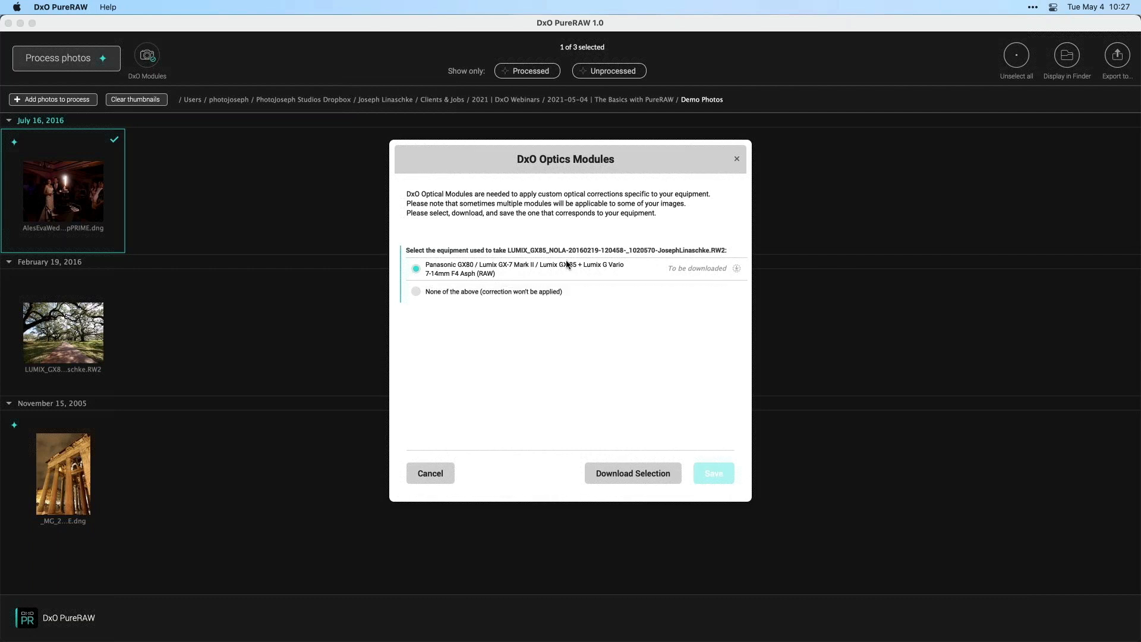
click(634, 482)
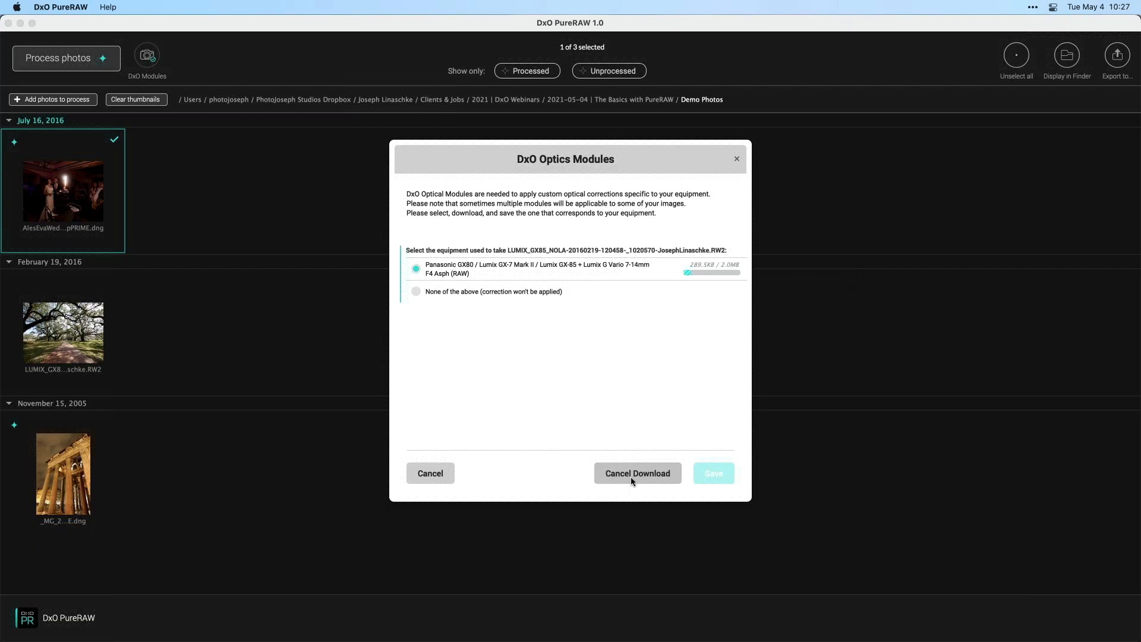
click(712, 473)
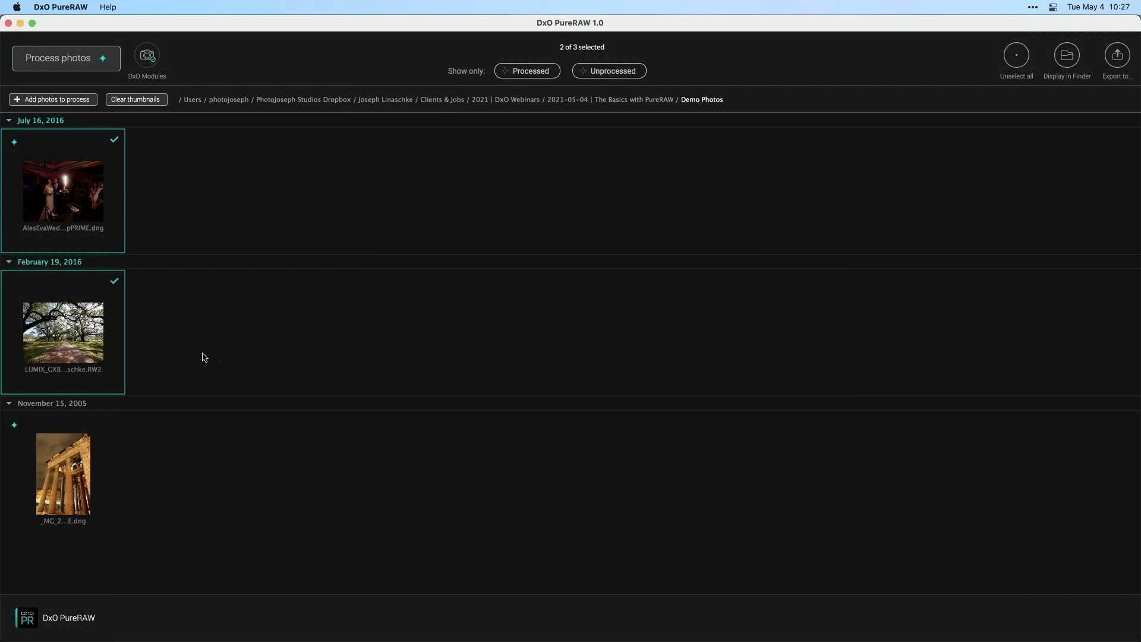
Step: Inspect the unprocessed oak alley photo at 1:1, examining the trees and branches, and return to the thumbnails
click(65, 321)
double_click(65, 321)
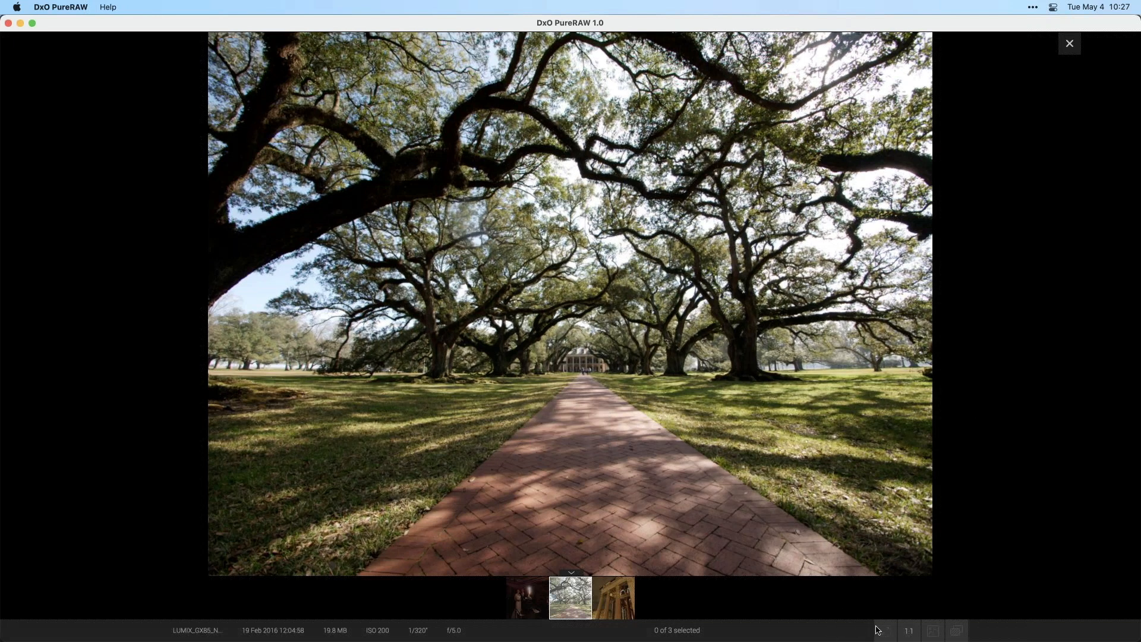
click(909, 631)
drag(521, 233, 406, 250)
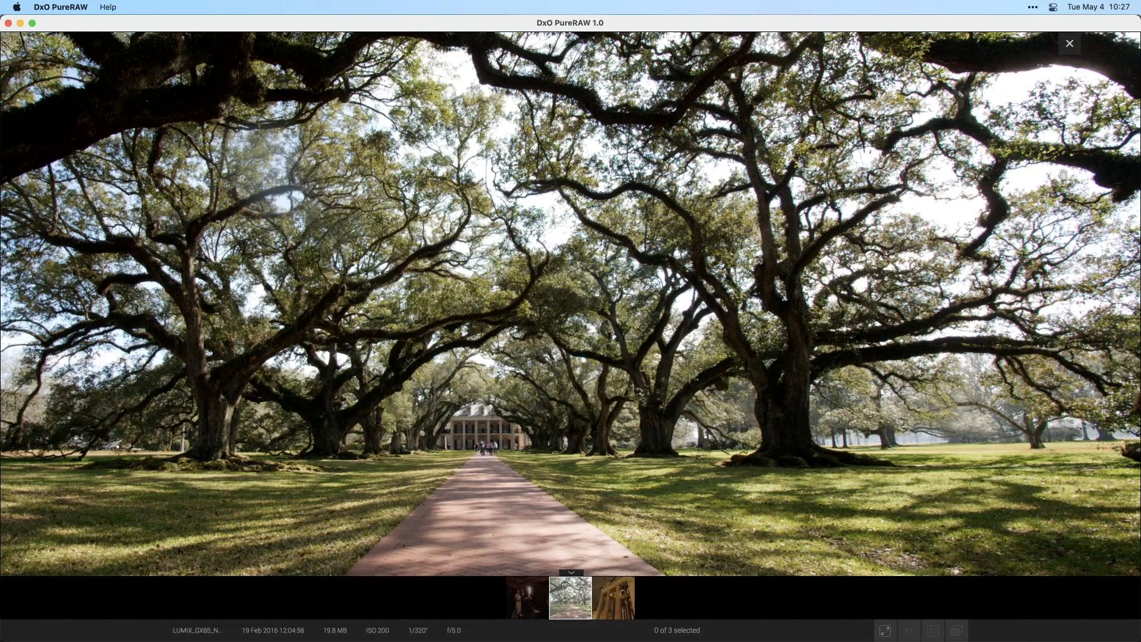
drag(1042, 200, 1026, 329)
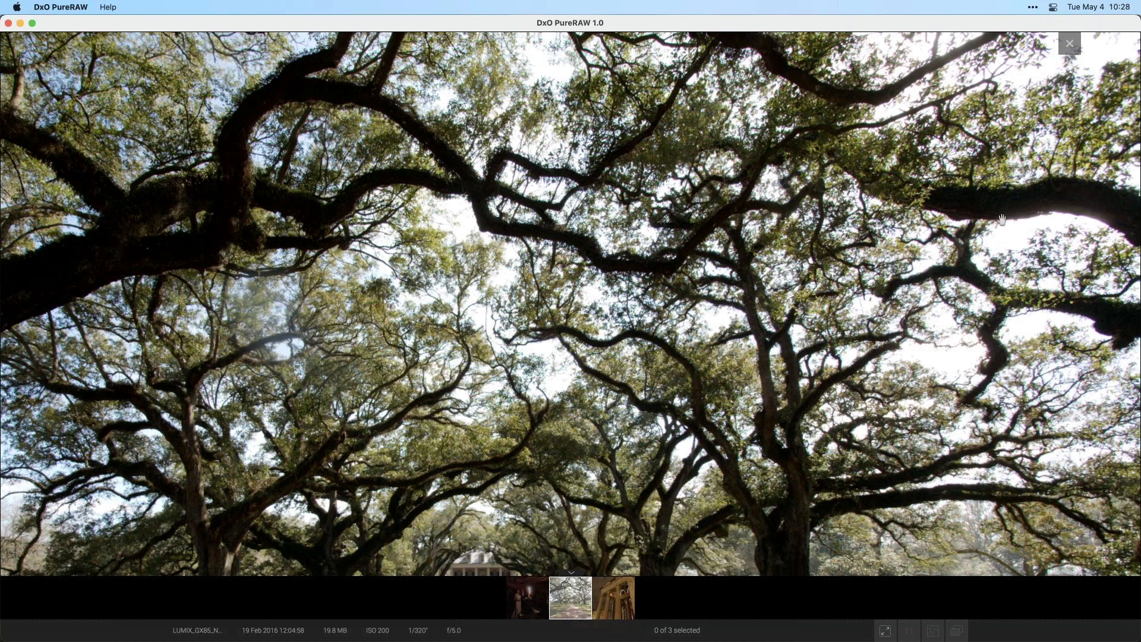
click(1068, 45)
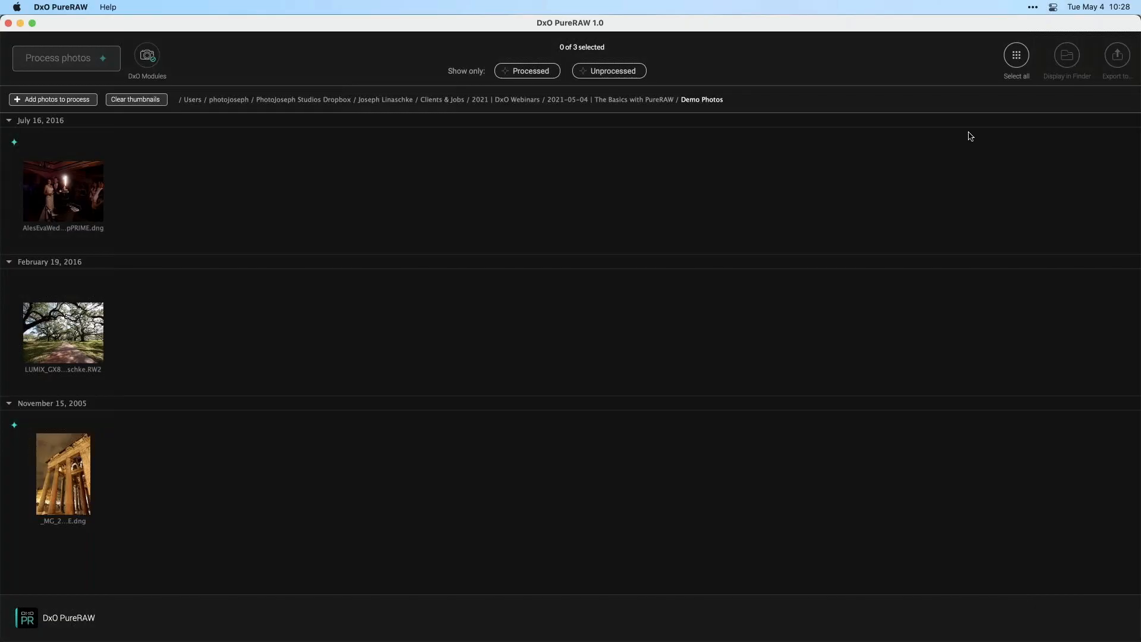
Step: Process the oak alley photo with DeepPRIME into a DNG in the 'DxO' folder within the original image's folder
click(80, 338)
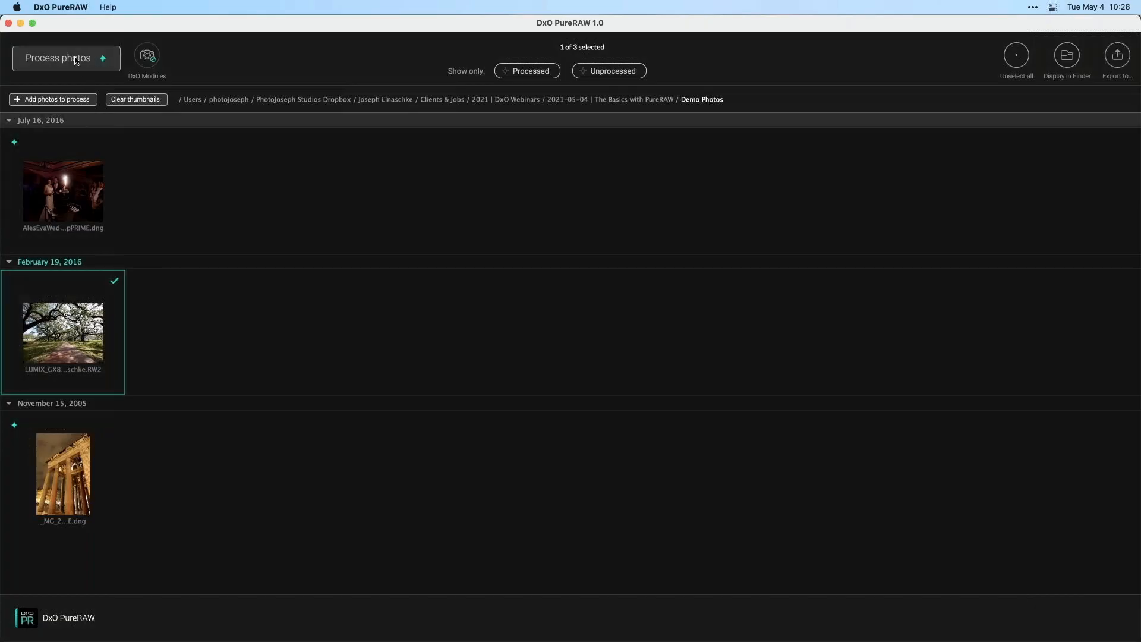
click(66, 57)
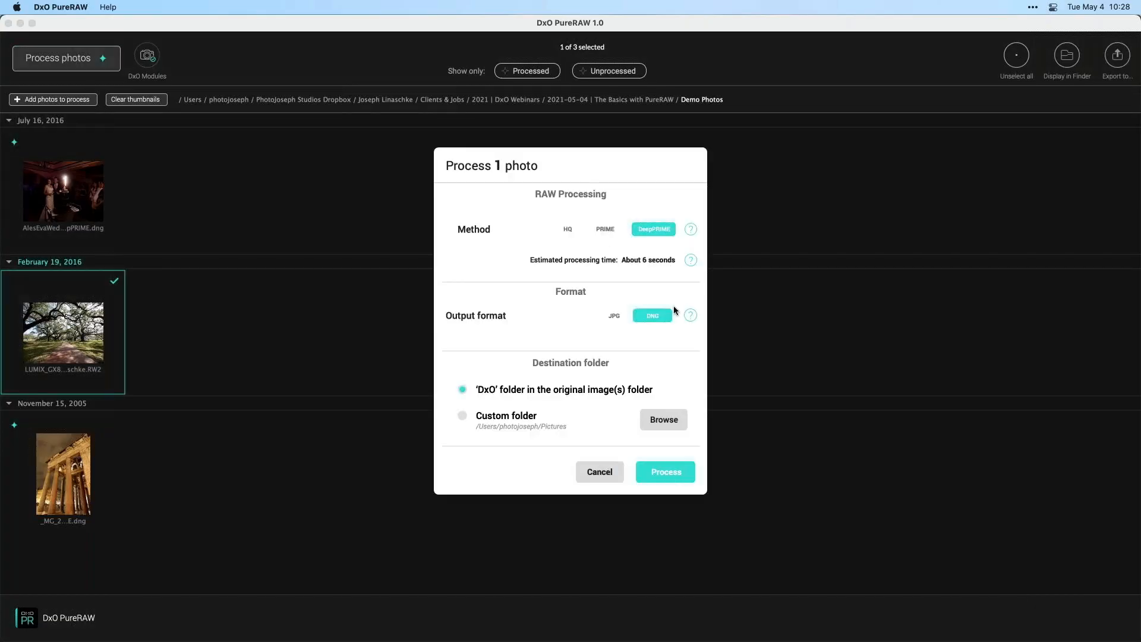
click(668, 469)
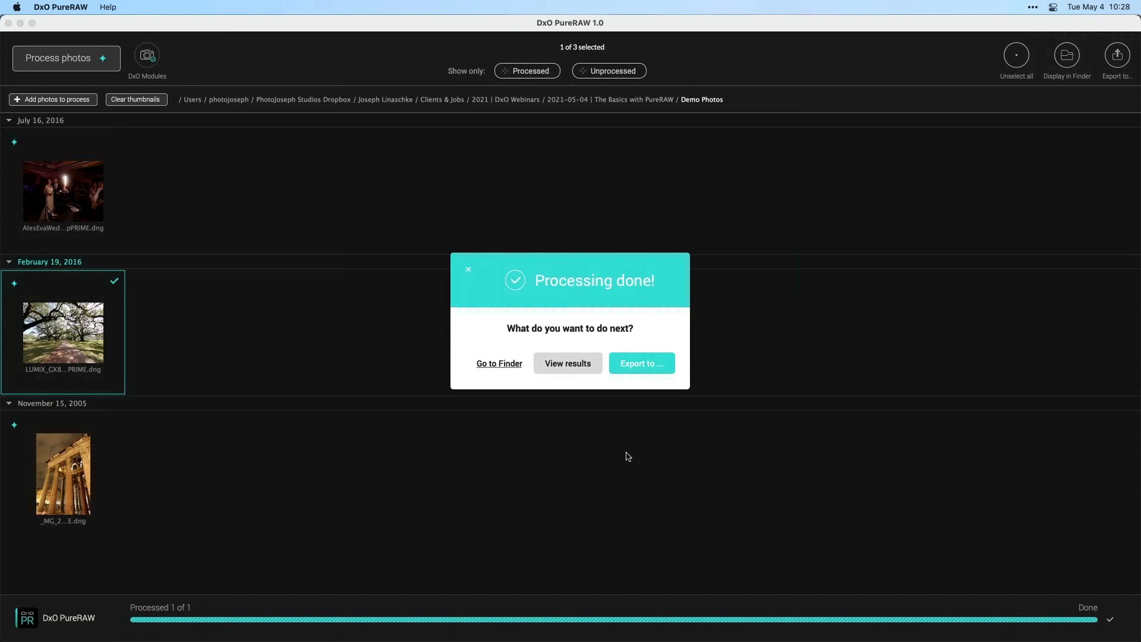
Step: View the oak alley photo's result at 1:1 and alternate between the original RAW and the processed DNG over the trees and house
click(579, 364)
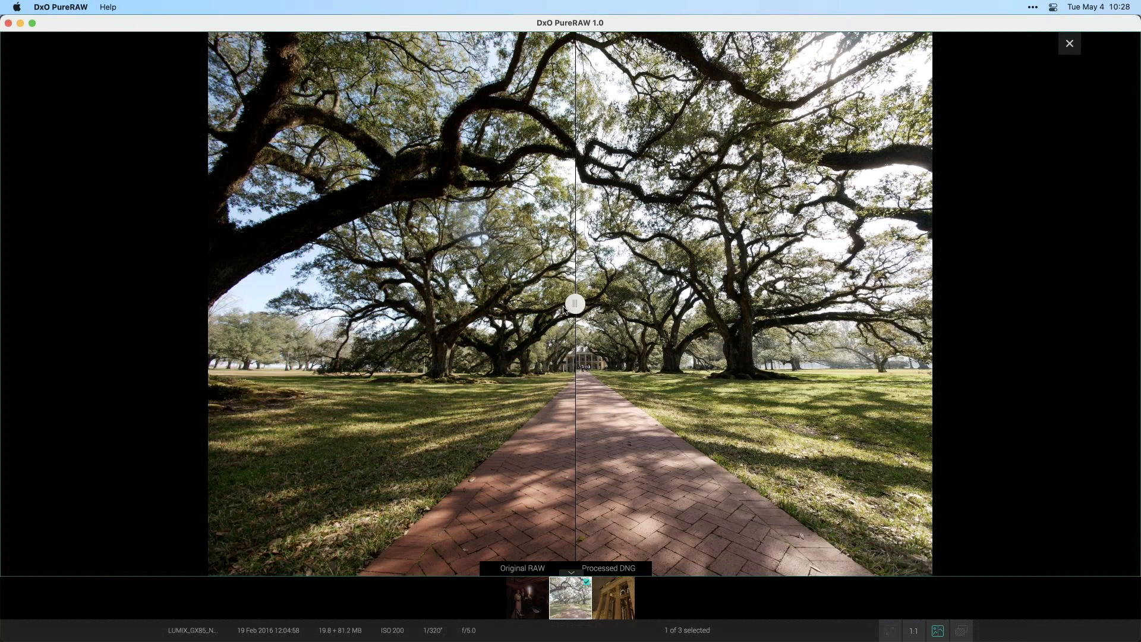
click(915, 633)
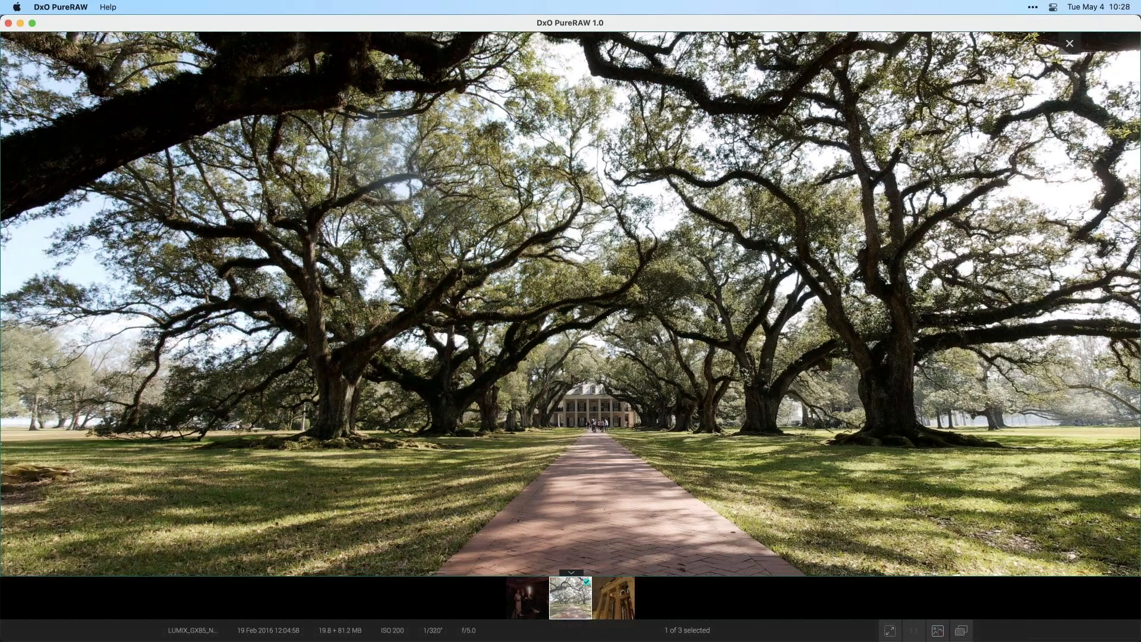
drag(549, 297, 437, 327)
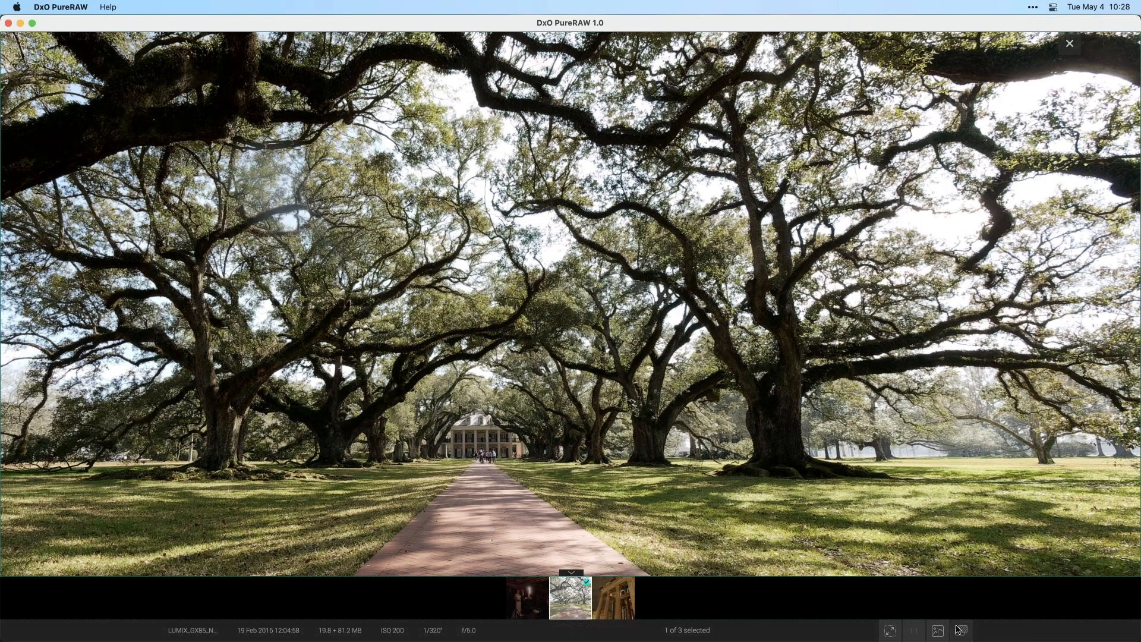
click(959, 630)
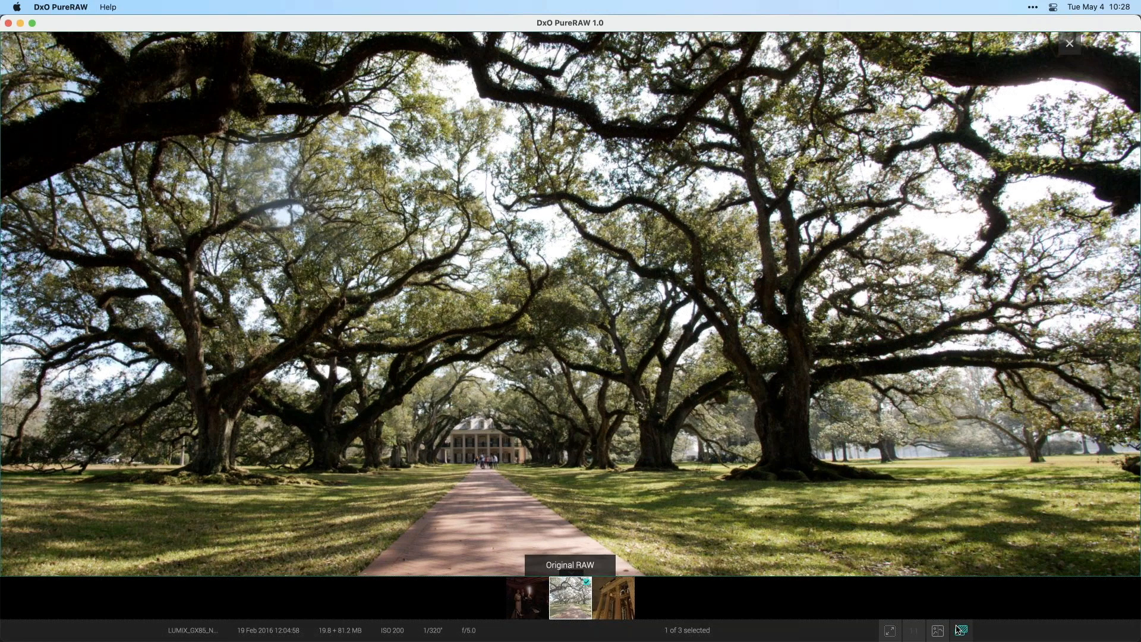
click(959, 630)
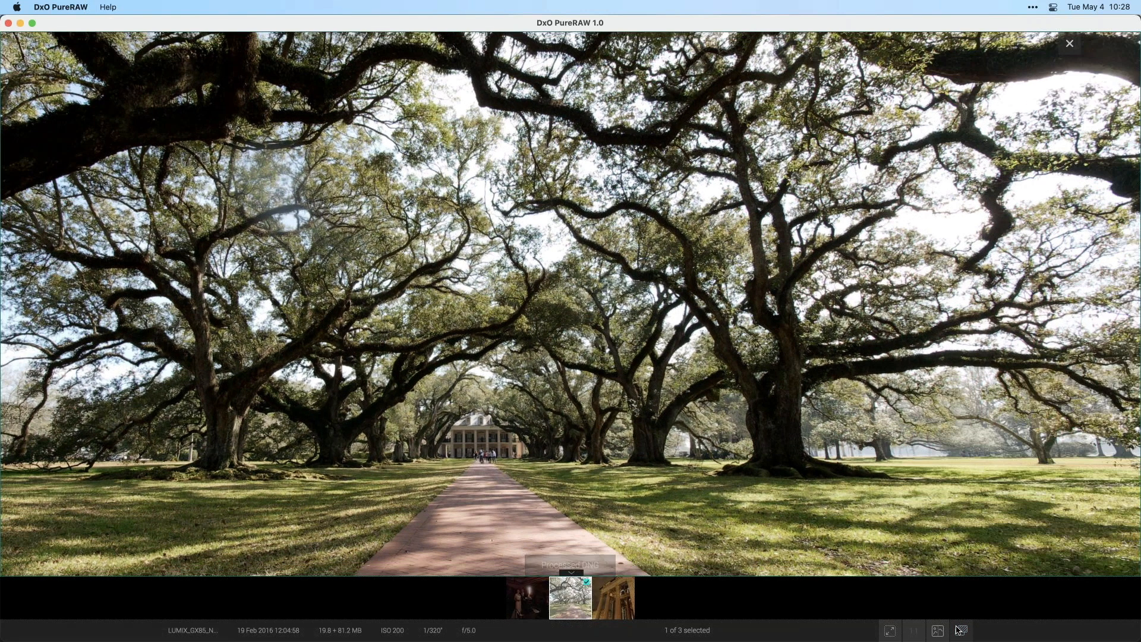
click(960, 630)
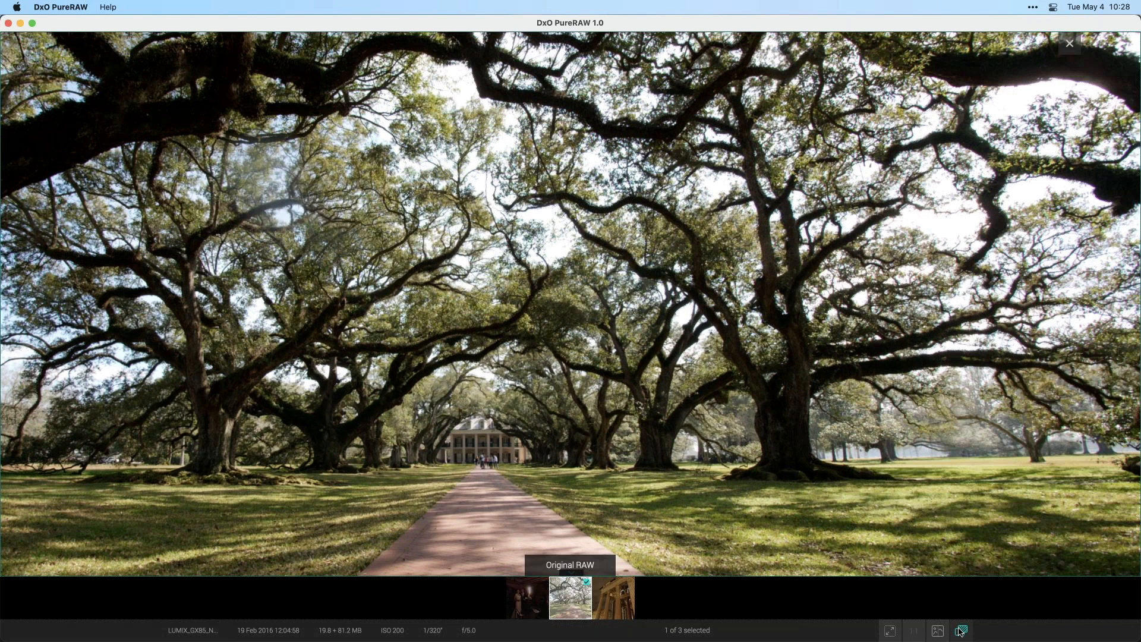
click(960, 630)
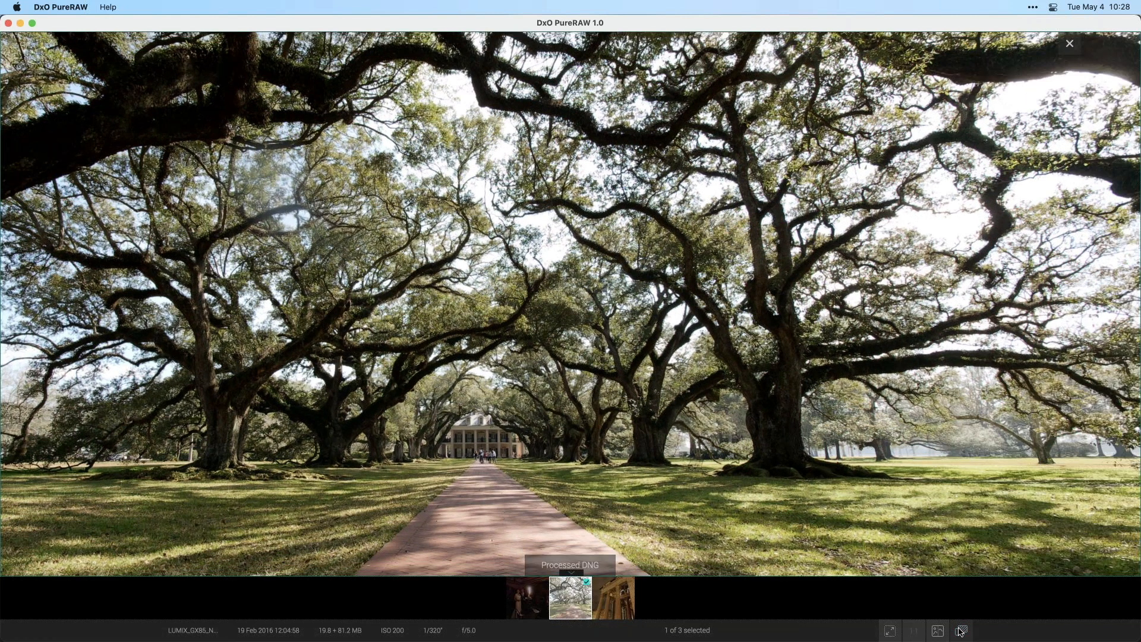
click(960, 630)
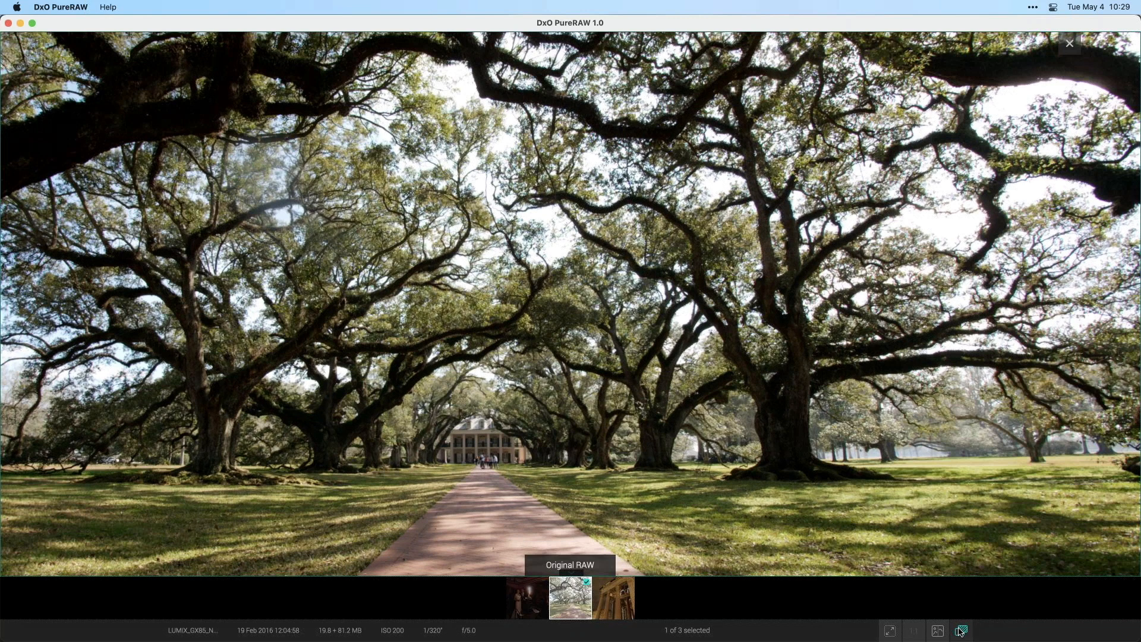
click(959, 630)
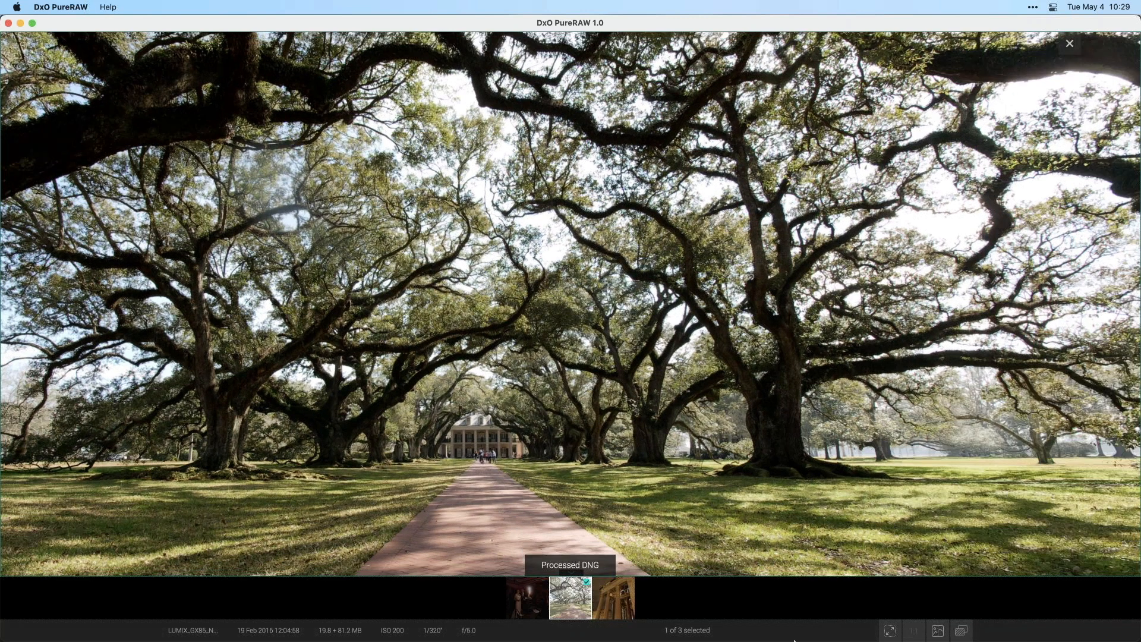
Step: Compare the oak alley's original RAW and processed DNG in split view, sweeping the divider across the trees at 1:1 and viewing the full frame
click(938, 630)
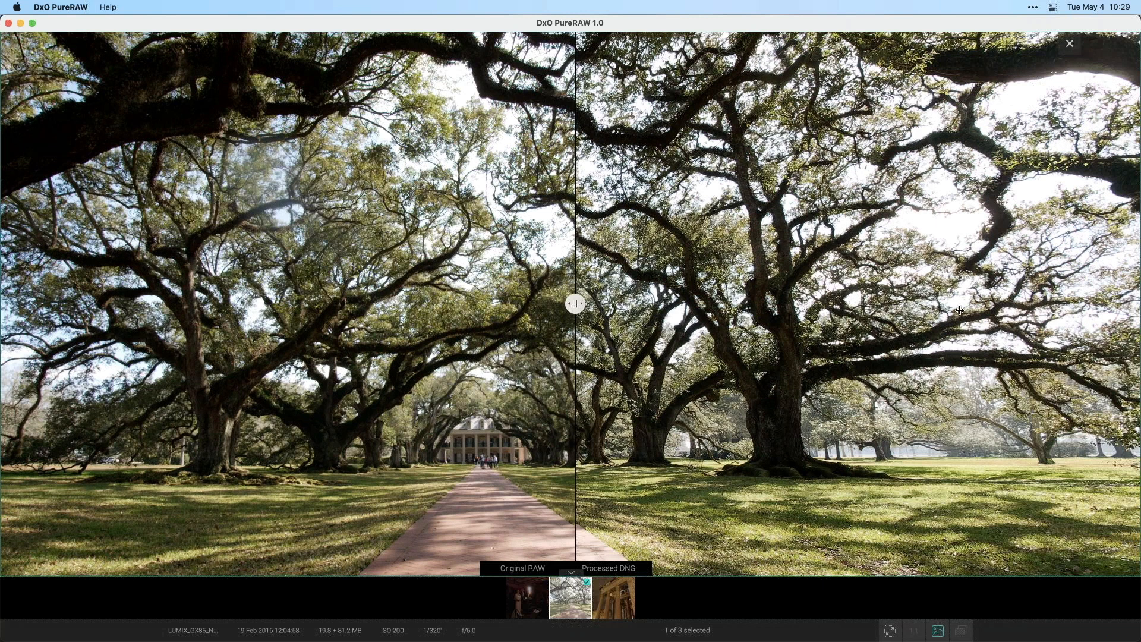
drag(573, 304, 1045, 310)
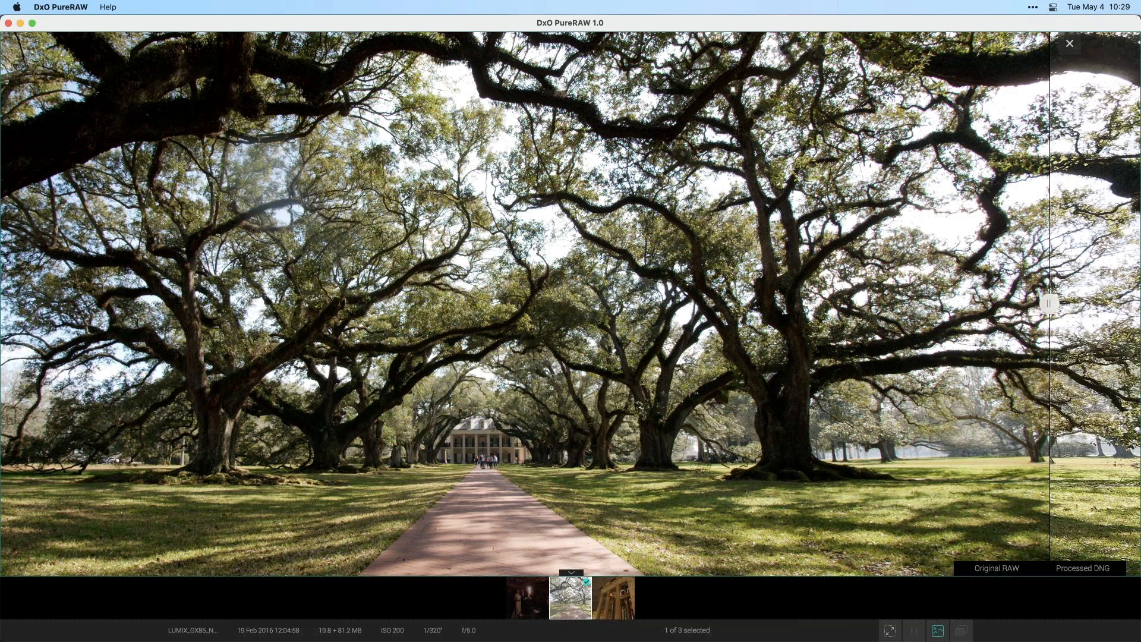
drag(1049, 303, 934, 304)
drag(1006, 318, 537, 284)
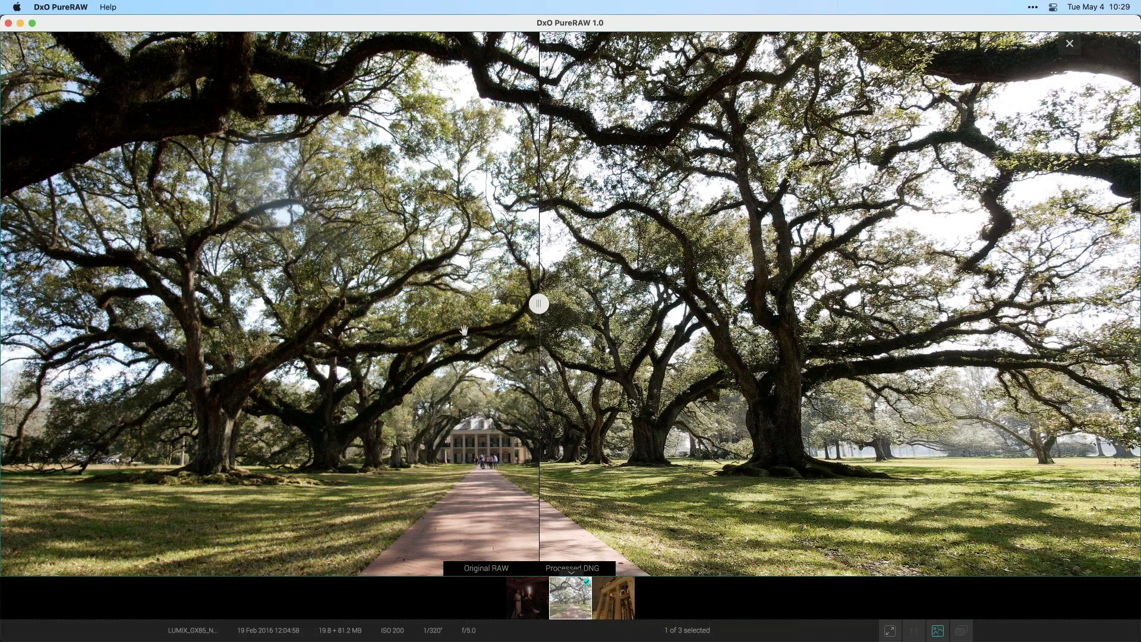
click(893, 633)
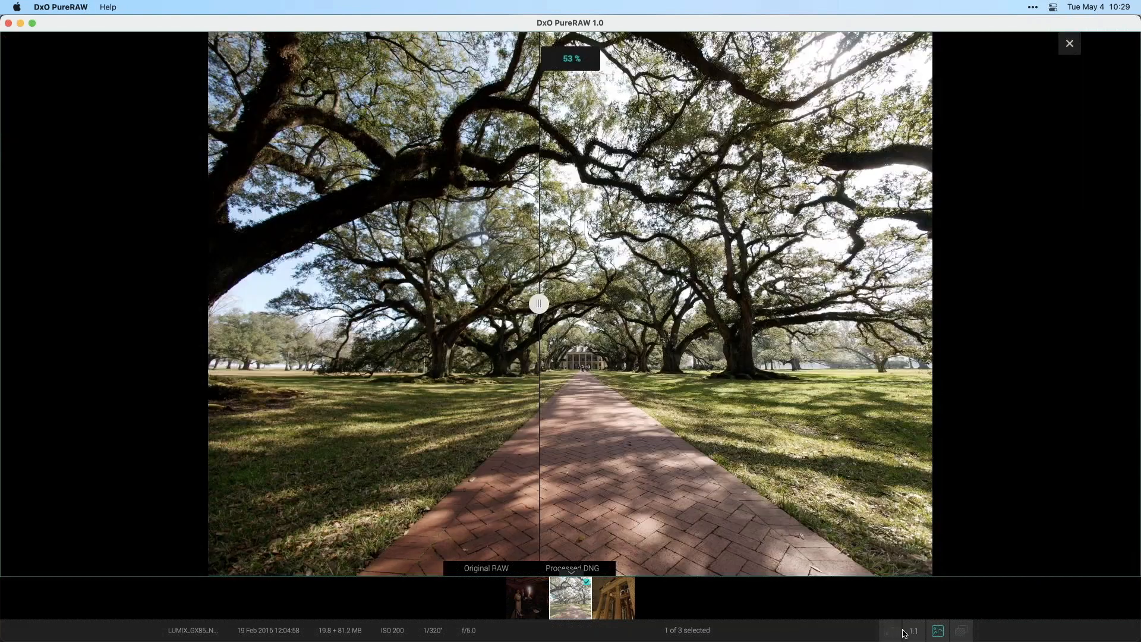
click(914, 631)
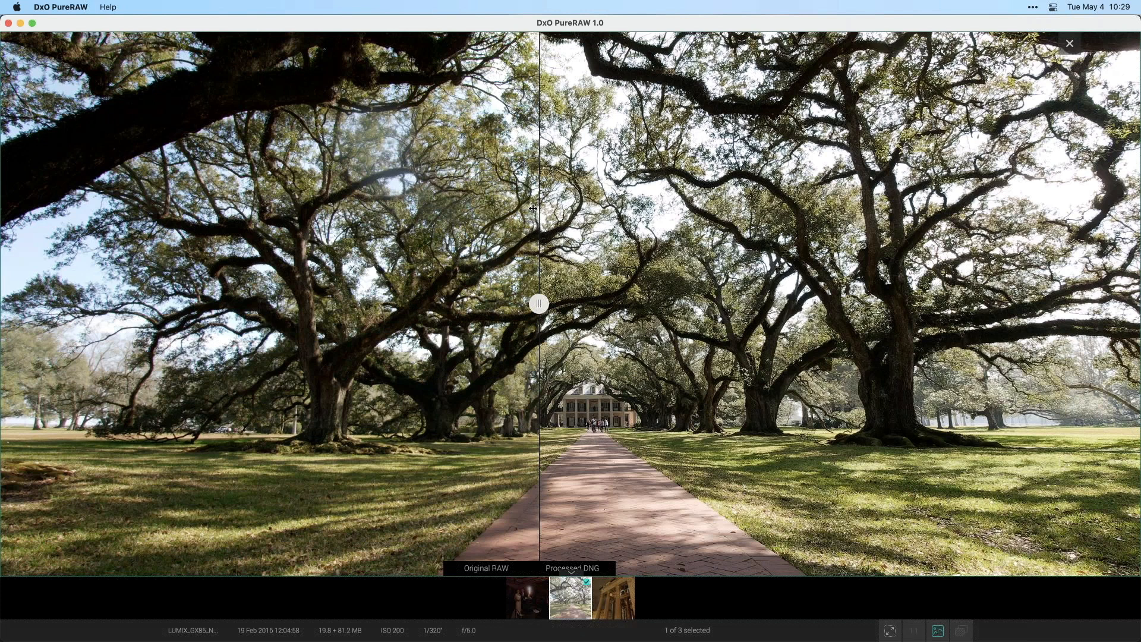
drag(537, 314, 583, 315)
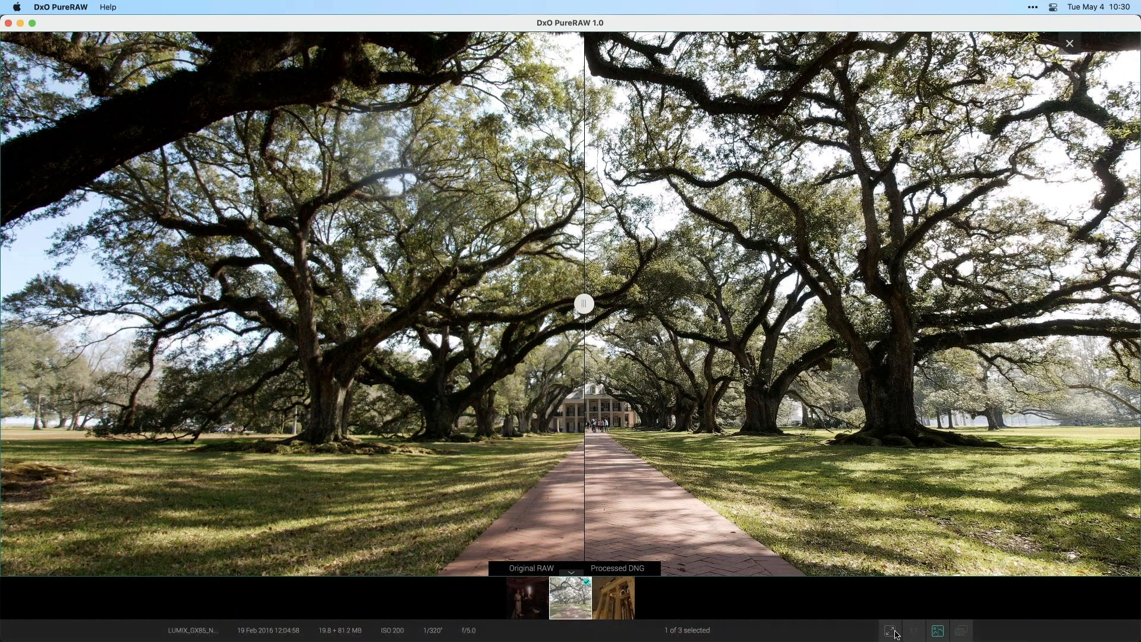
Step: Turn off the split view, alternate between the full-frame original RAW and processed DNG, and close the comparison
click(937, 631)
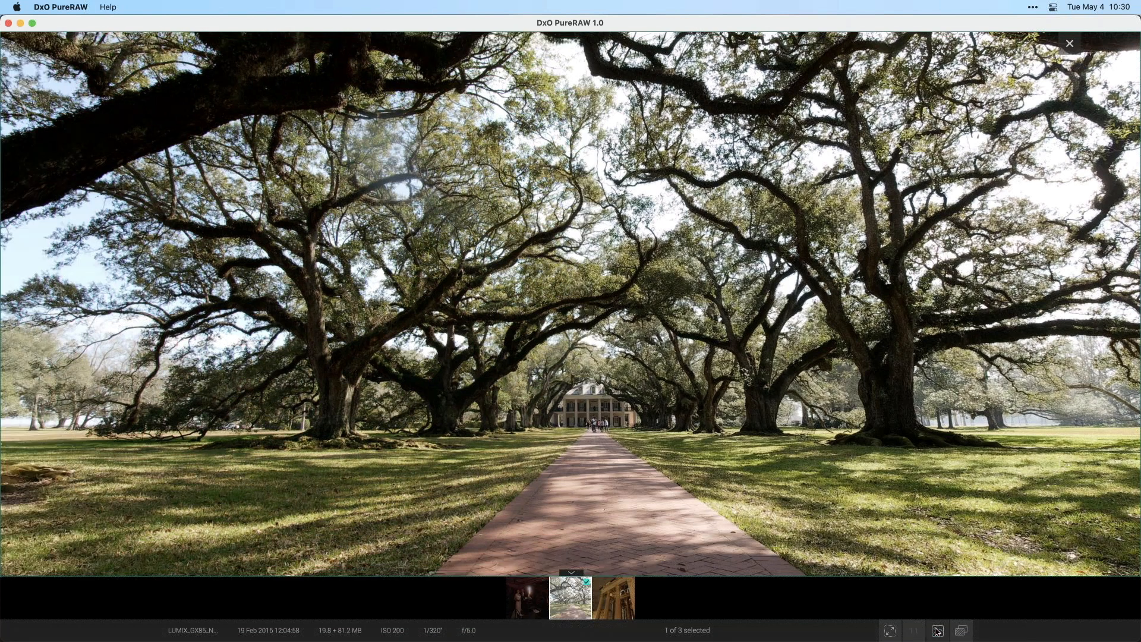
click(891, 631)
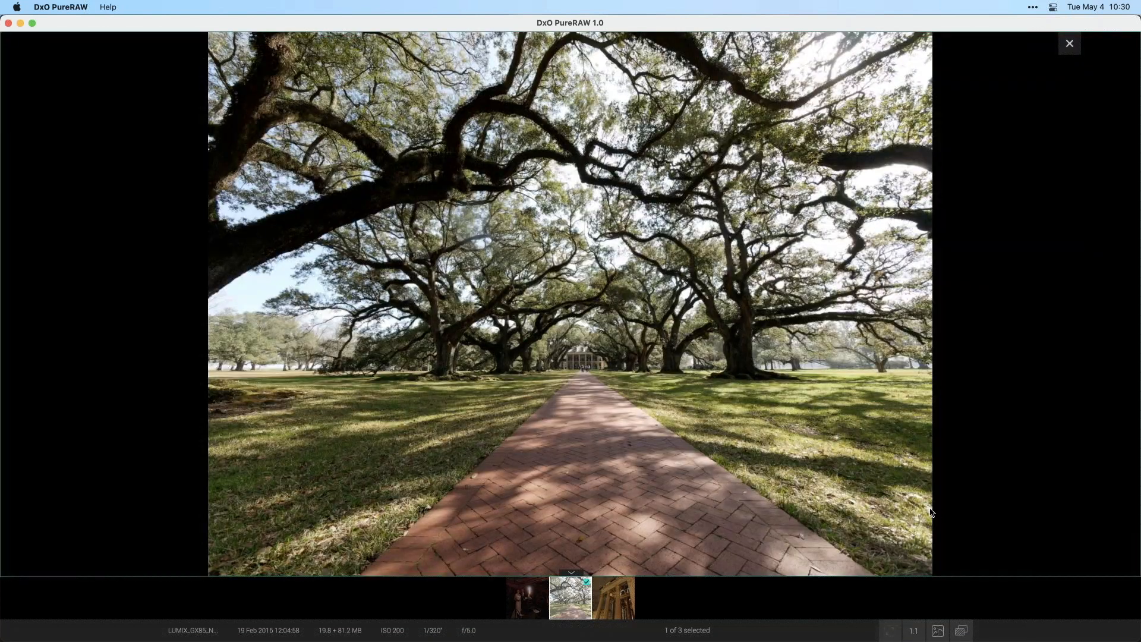
click(964, 632)
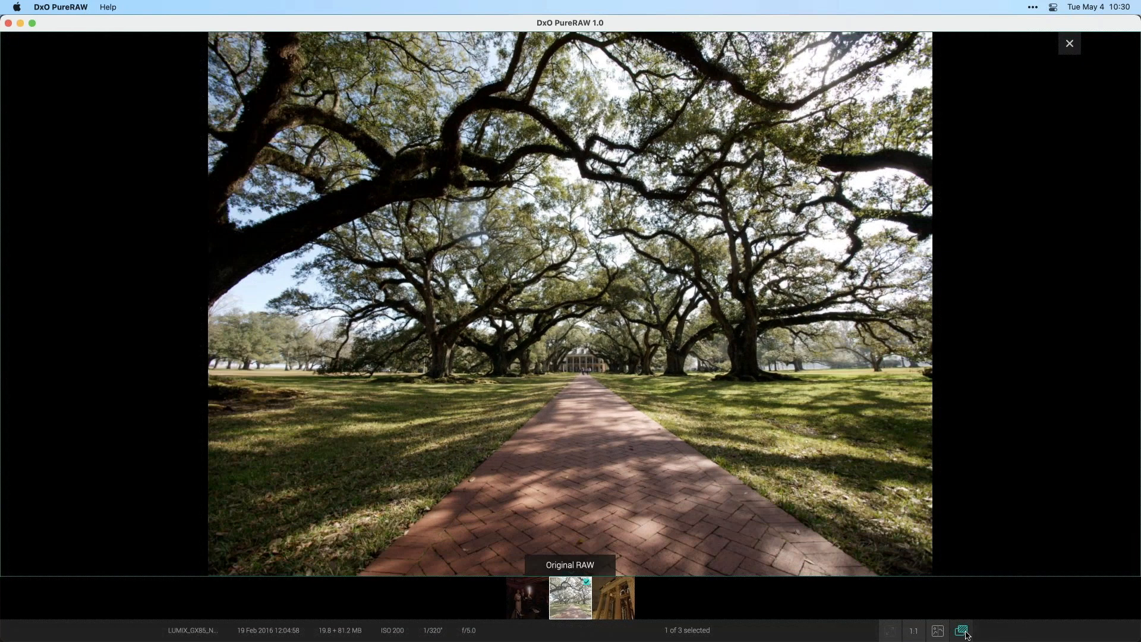
click(963, 631)
click(963, 631)
click(963, 631)
click(963, 631)
click(963, 631)
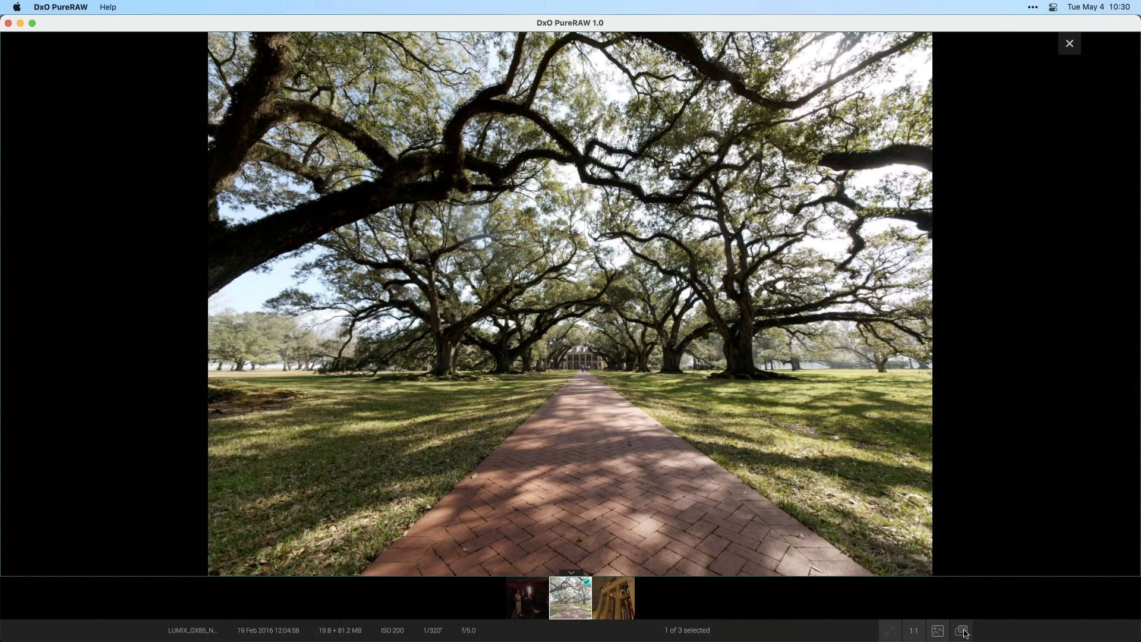
click(1069, 44)
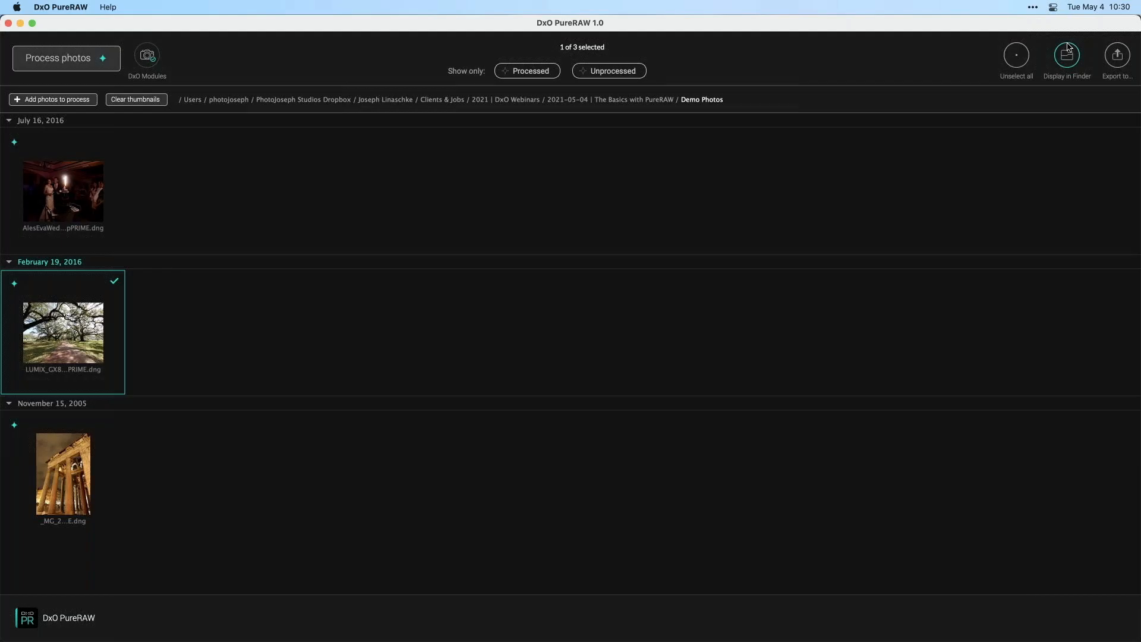
Step: Add FCWorldTour_2008-07-21_07-10-00__JAL0090.CR2 from Finder to DxO PureRAW and download and save its Canon EF14mm f/2.8L USM optics module
key(super+Tab)
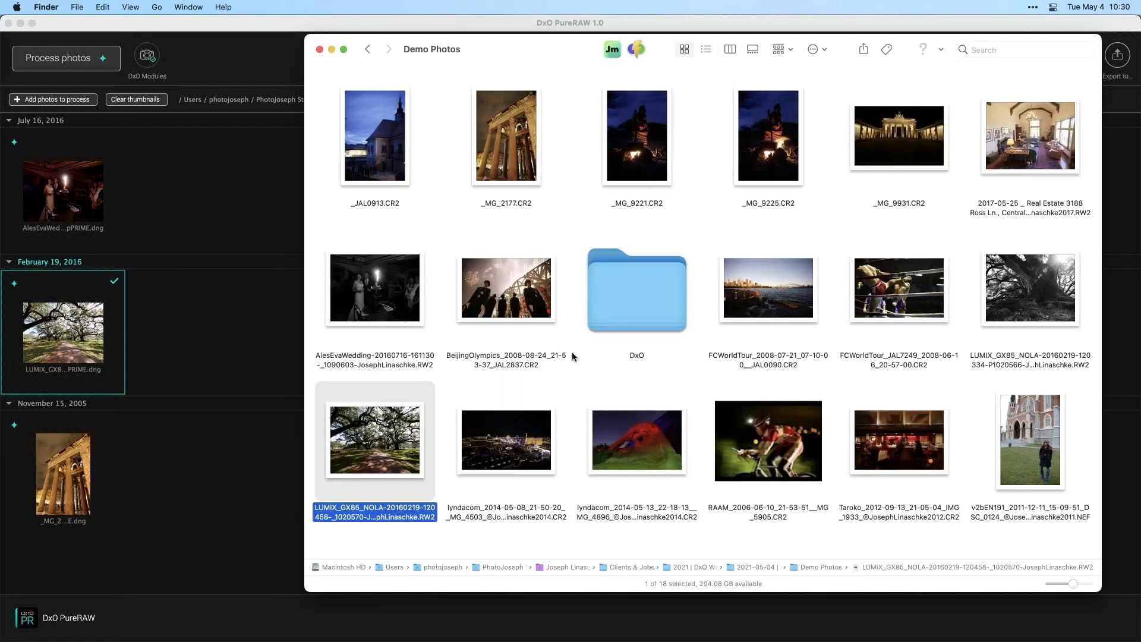
click(588, 375)
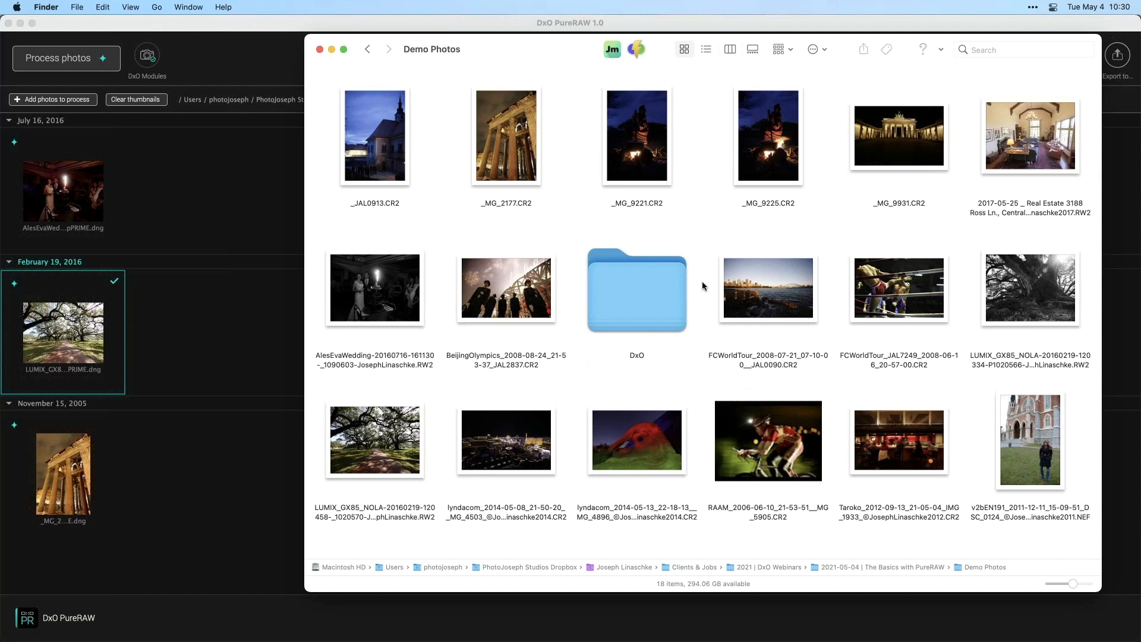
click(778, 293)
drag(780, 295, 250, 300)
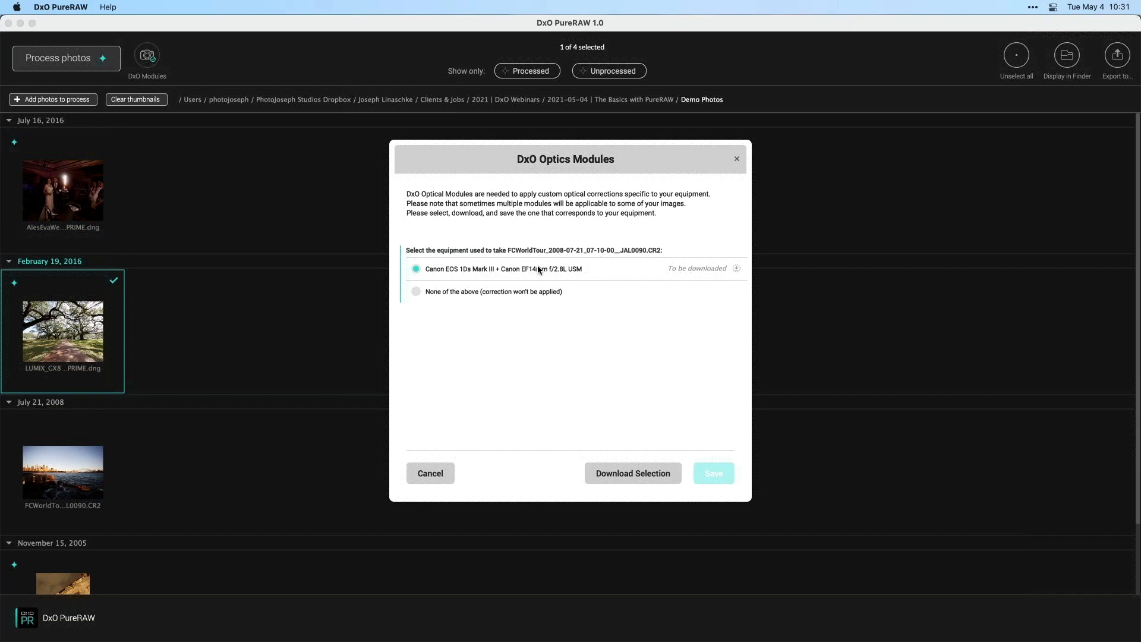
click(630, 477)
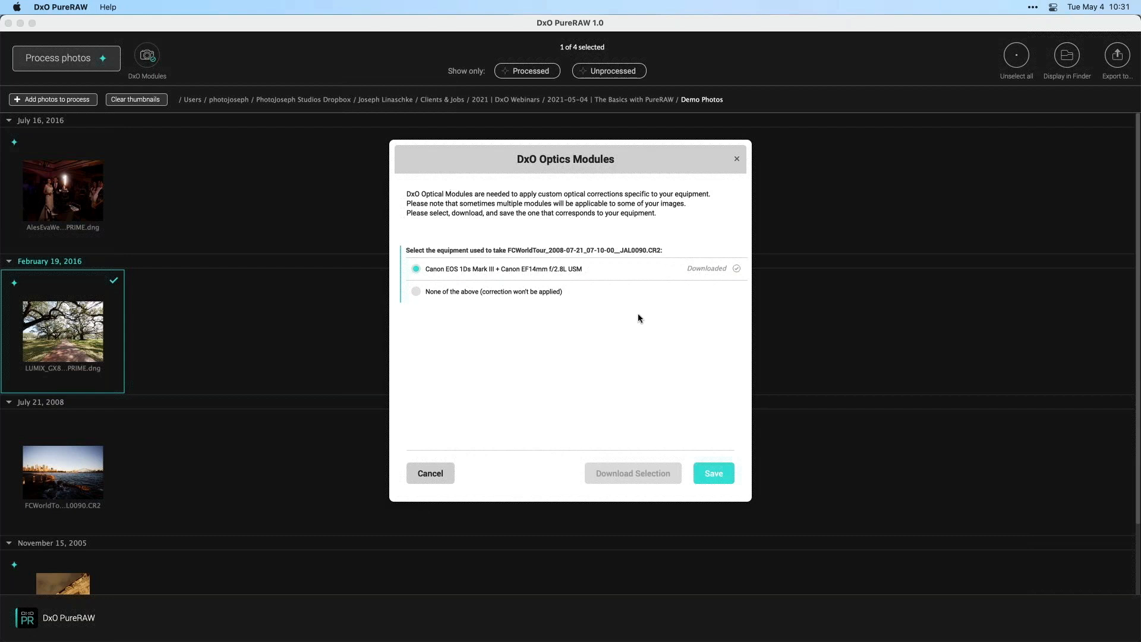
click(705, 471)
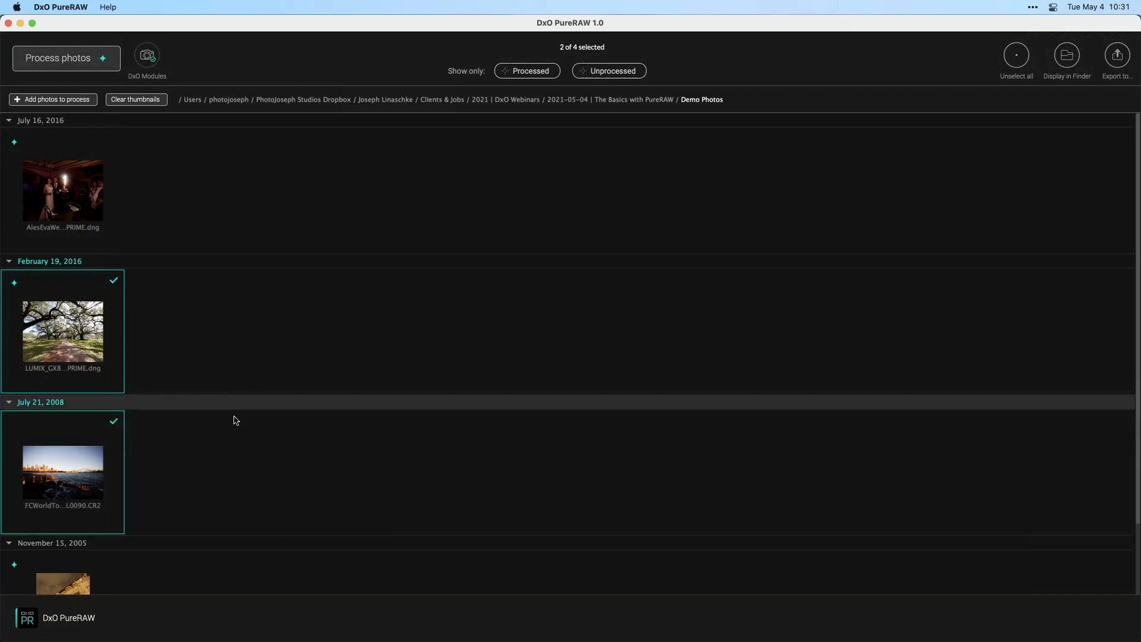
Step: Process only the harbour photo with DeepPRIME into a DNG in the 'DxO' folder within the original image's folder
click(63, 460)
click(125, 431)
click(87, 60)
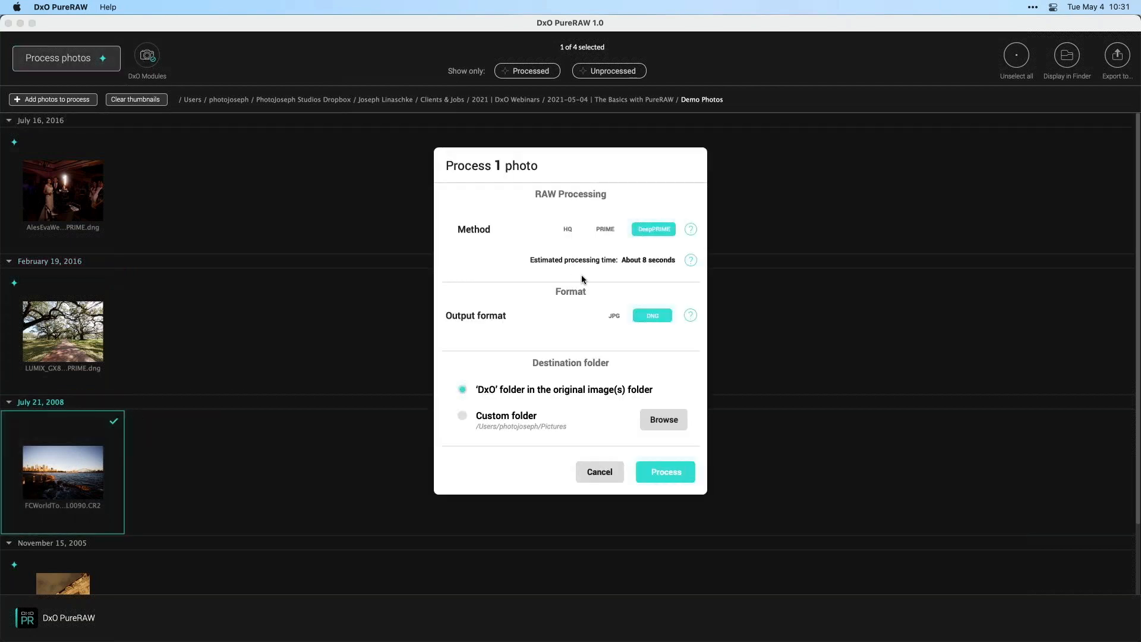
click(670, 473)
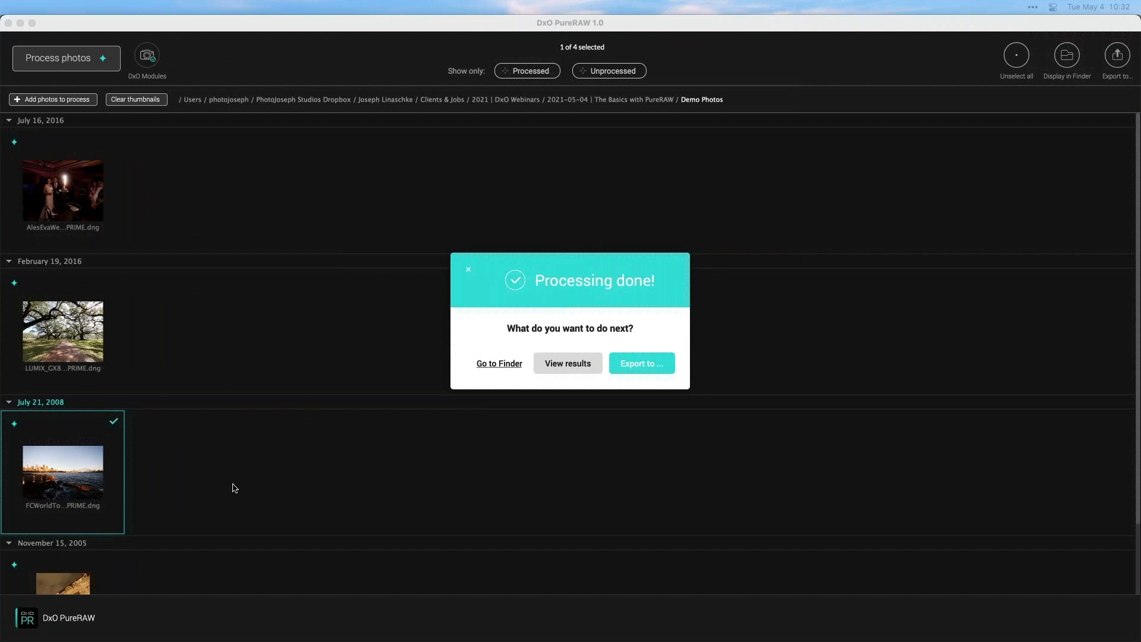
Step: Export the processed harbour DNG to Photoshop's Camera Raw and return to DxO PureRAW
click(608, 278)
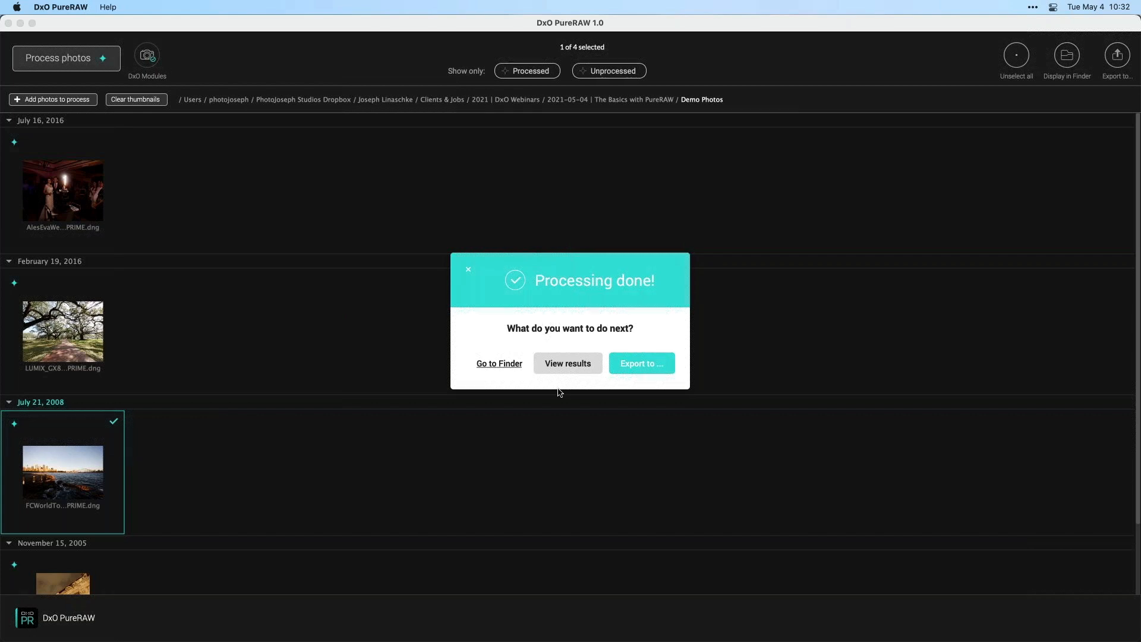
click(633, 361)
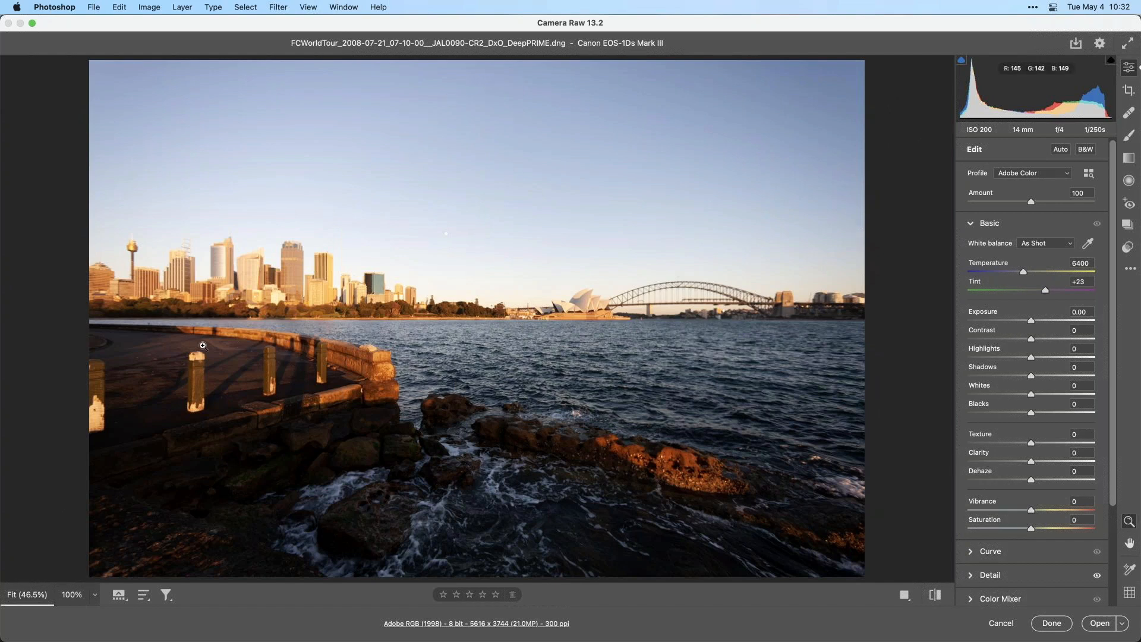
key(super+Tab)
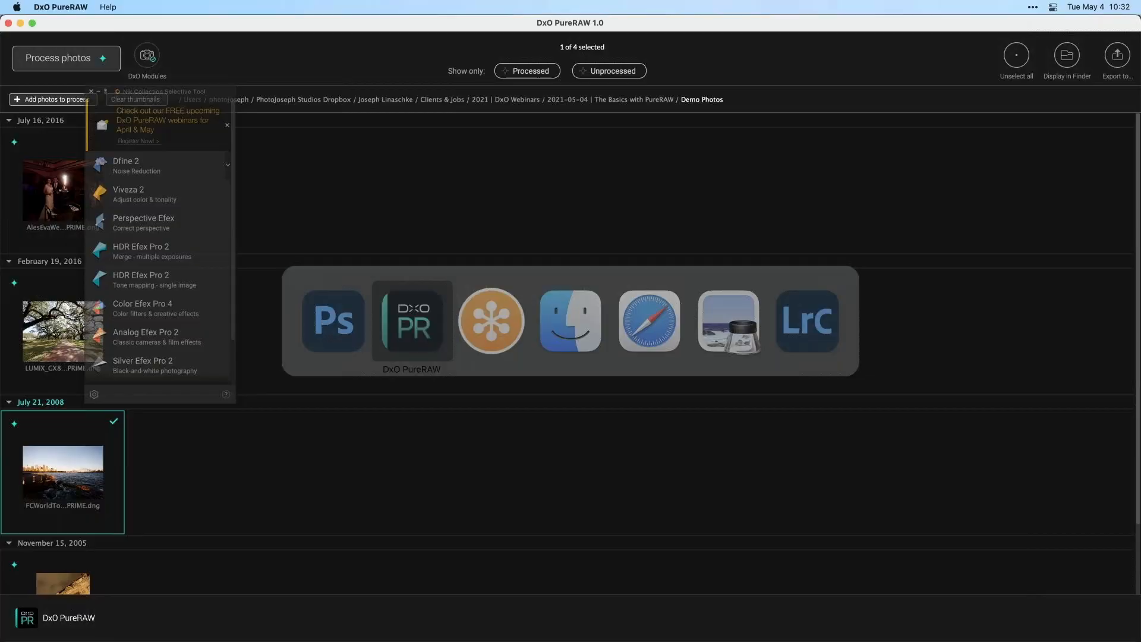
Step: Open the harbour photo's processing comparison and alternate between the full-frame original RAW and processed DNG without the split view
right_click(84, 451)
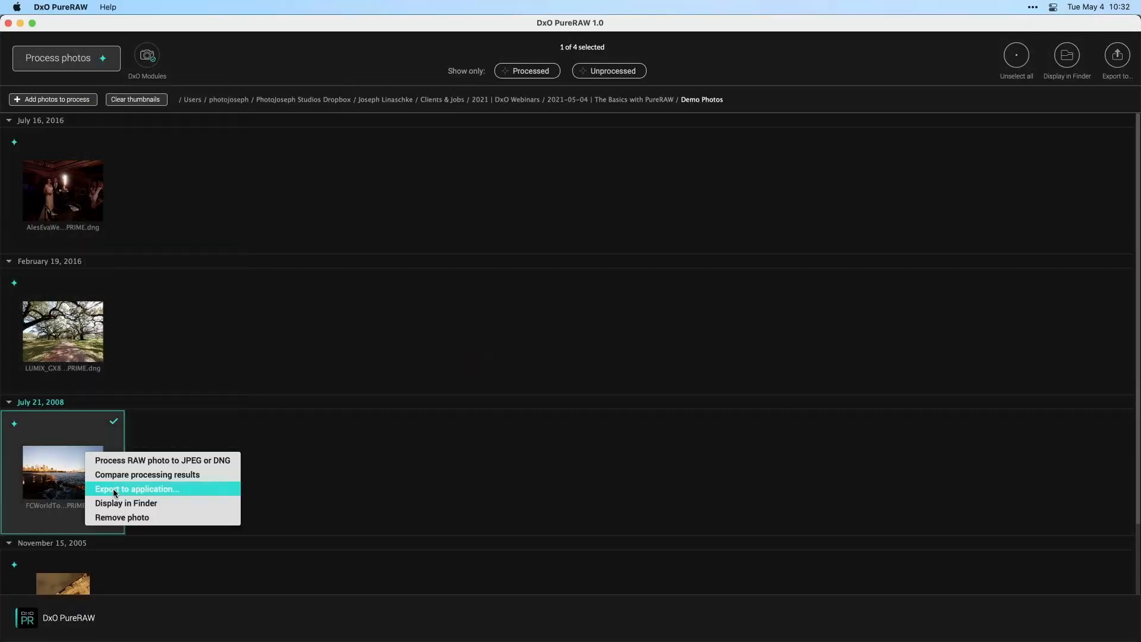
click(130, 475)
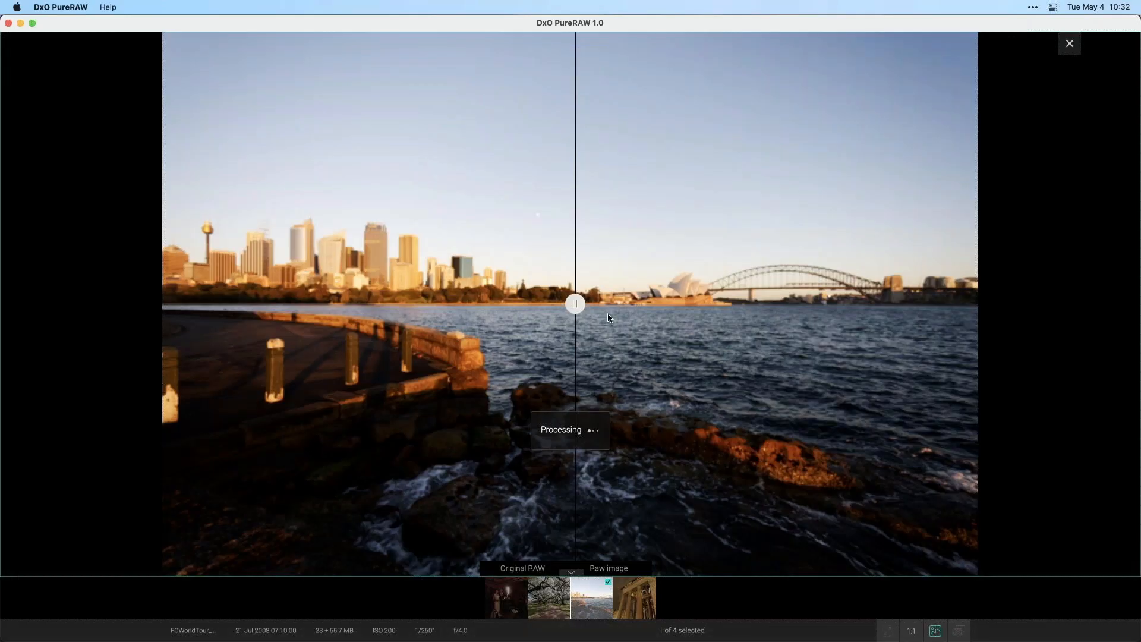
click(936, 634)
click(961, 631)
click(961, 631)
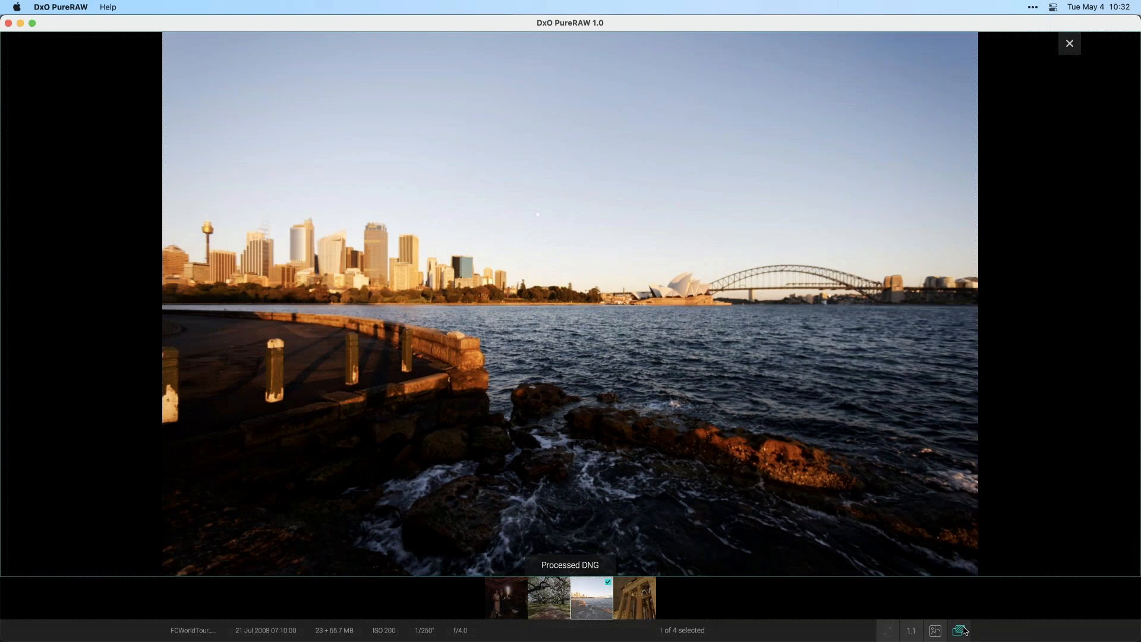
click(962, 631)
click(961, 631)
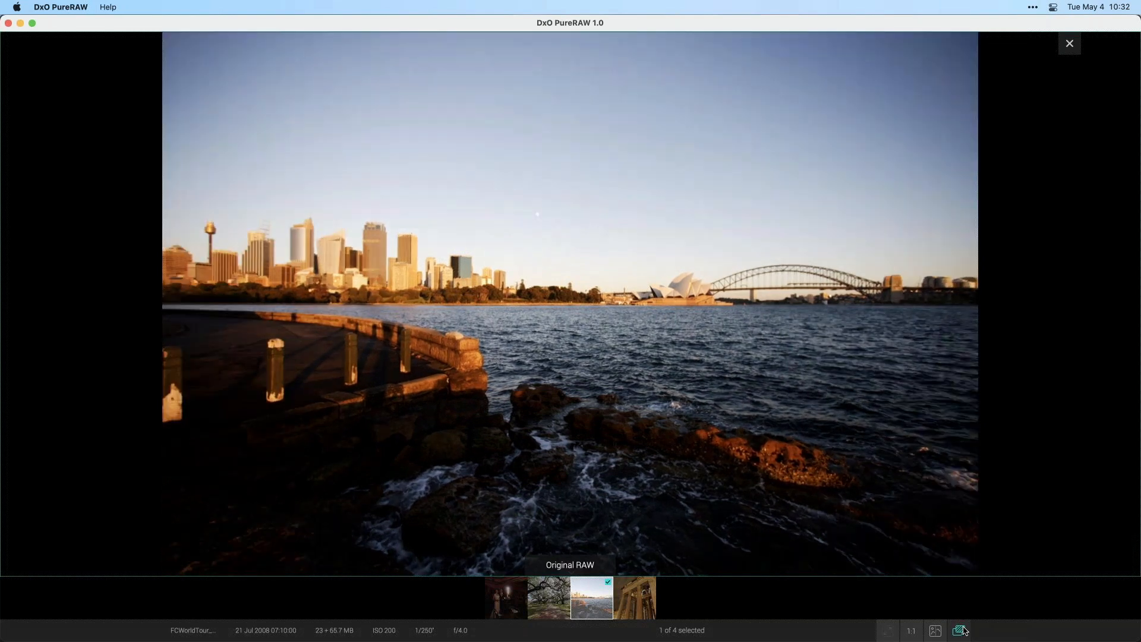
click(961, 631)
click(961, 631)
click(961, 631)
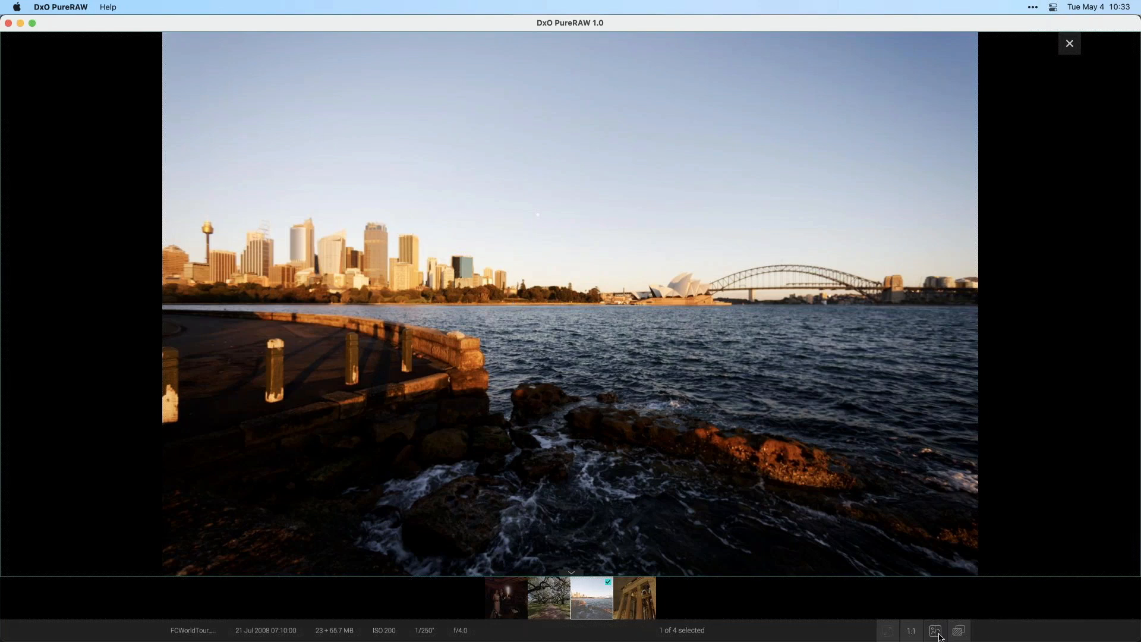
Step: Compare the harbour photo's original RAW and processed DNG at 1:1 around the opera house, bridge and shoreline, and close the comparison
click(958, 631)
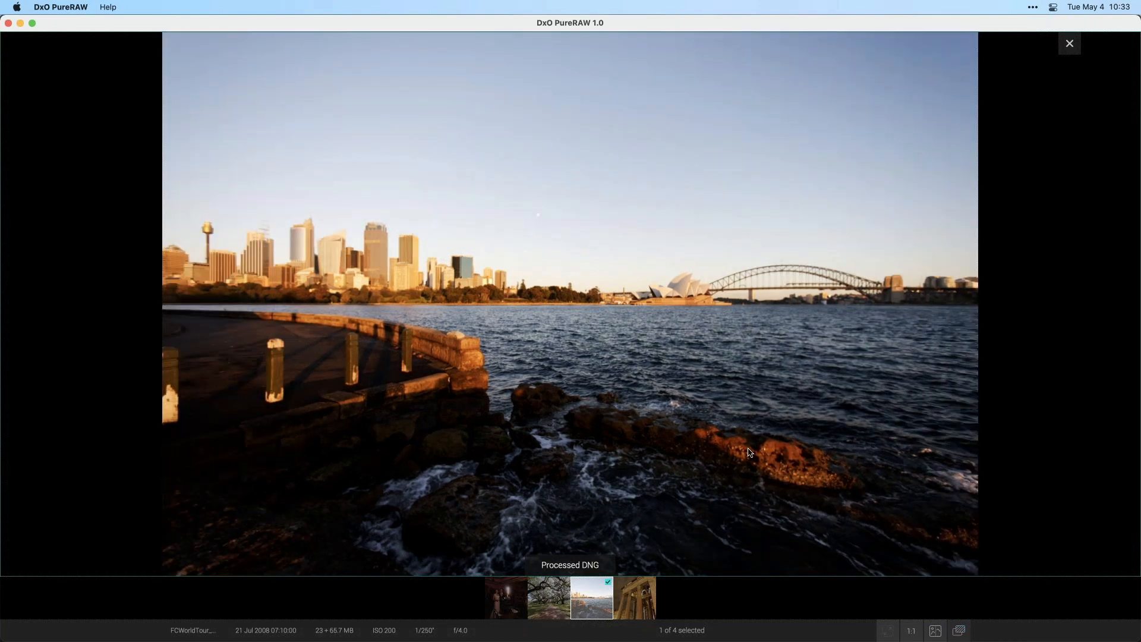
key(space)
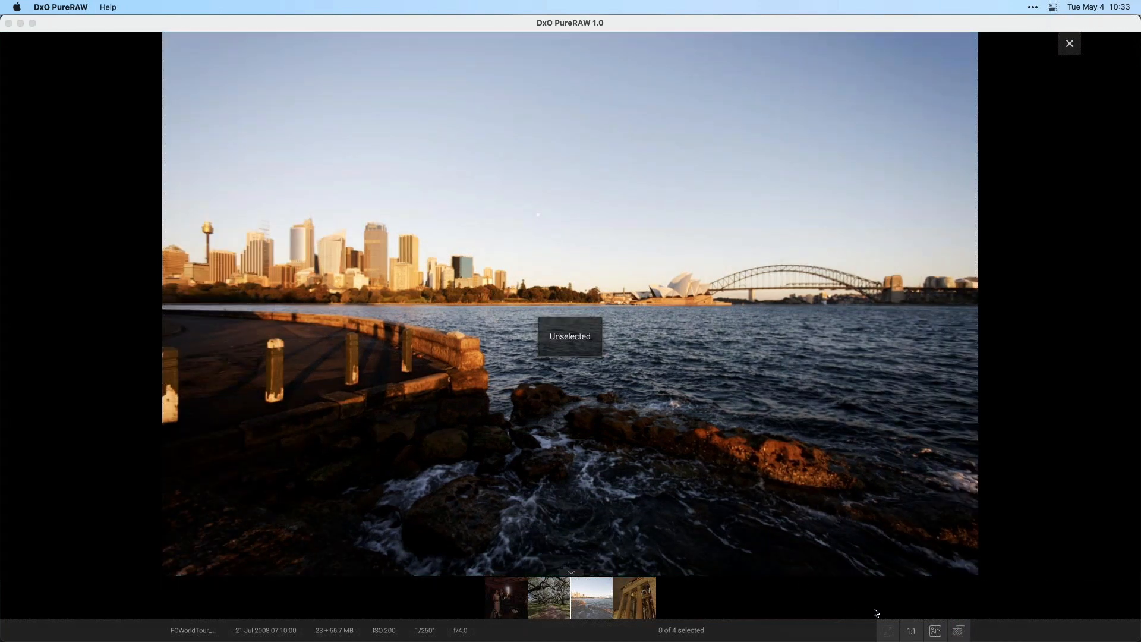
click(911, 630)
drag(467, 292, 315, 332)
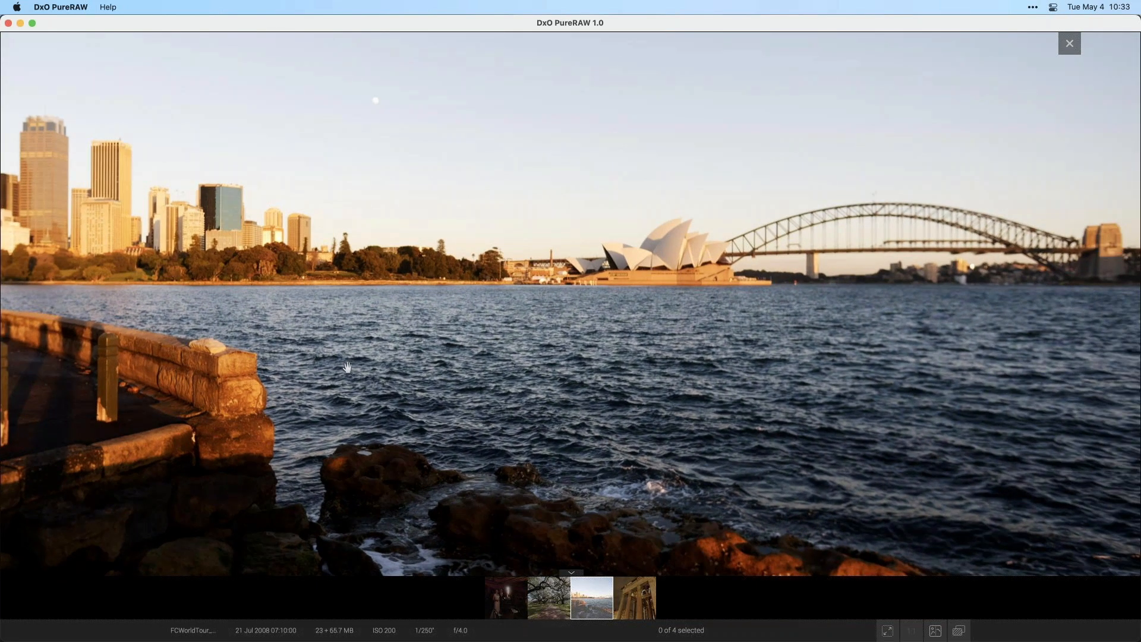
drag(504, 313, 369, 295)
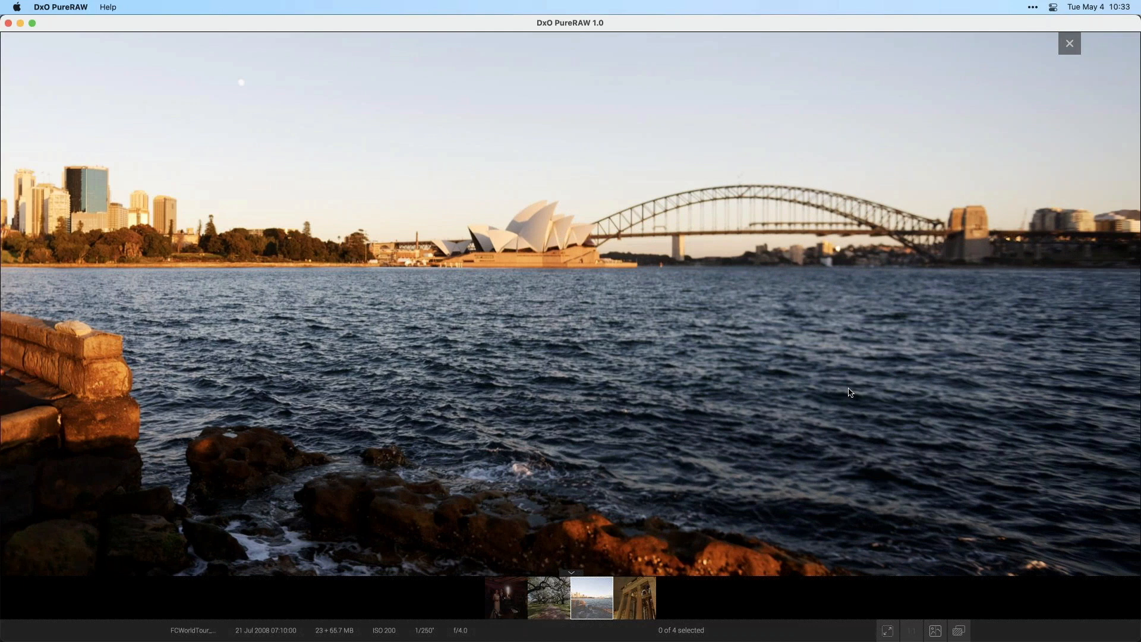
click(960, 630)
click(963, 632)
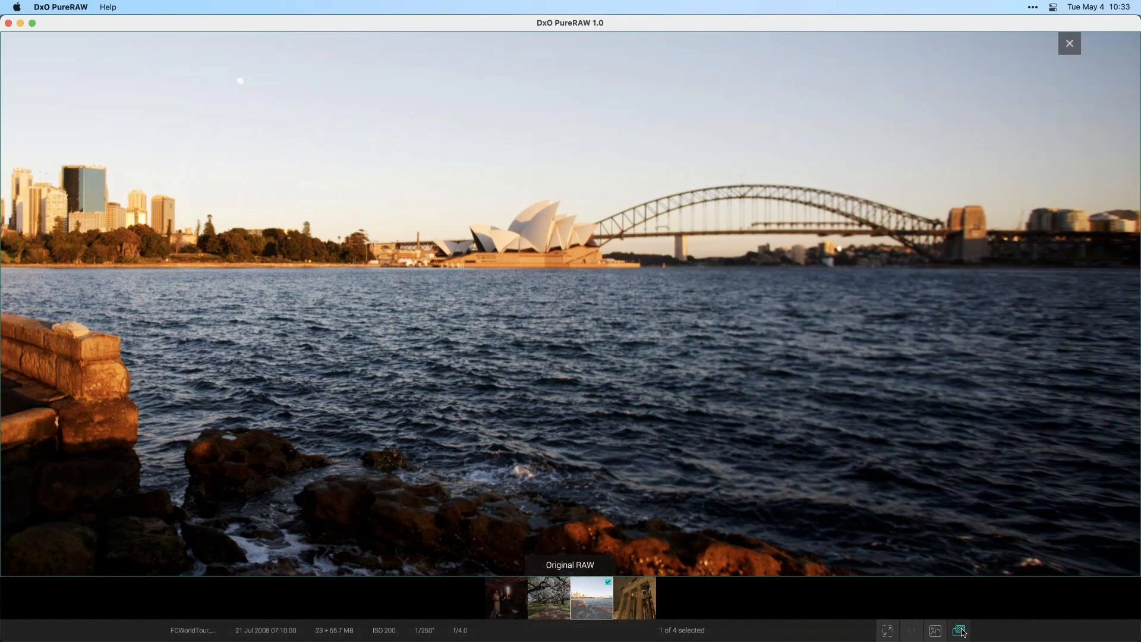
click(963, 632)
click(963, 632)
click(962, 631)
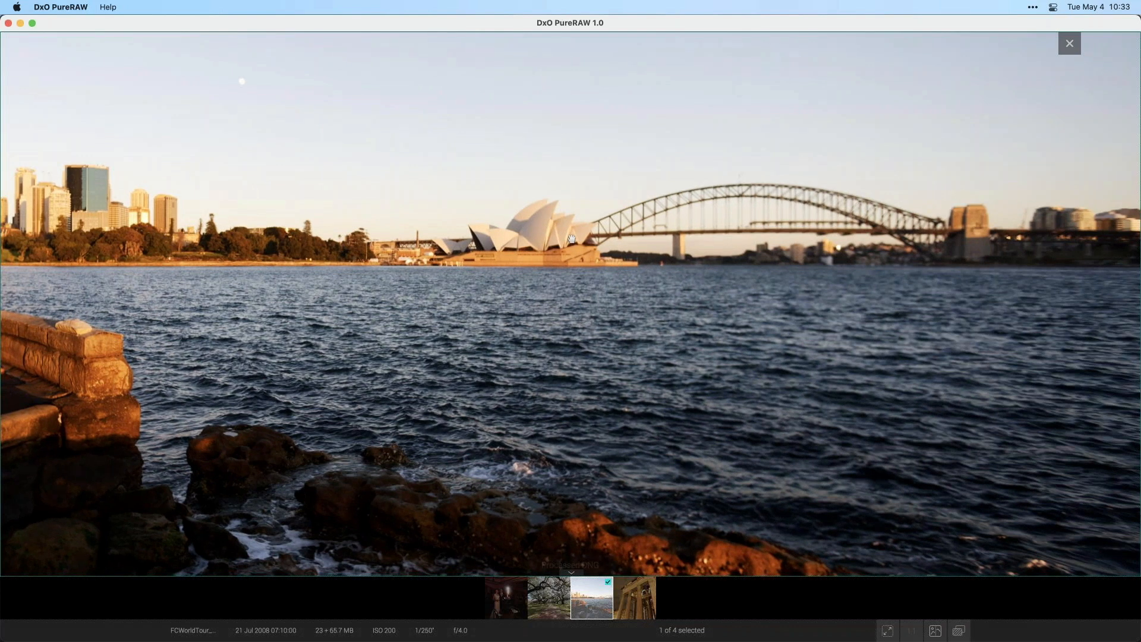
drag(524, 281, 572, 239)
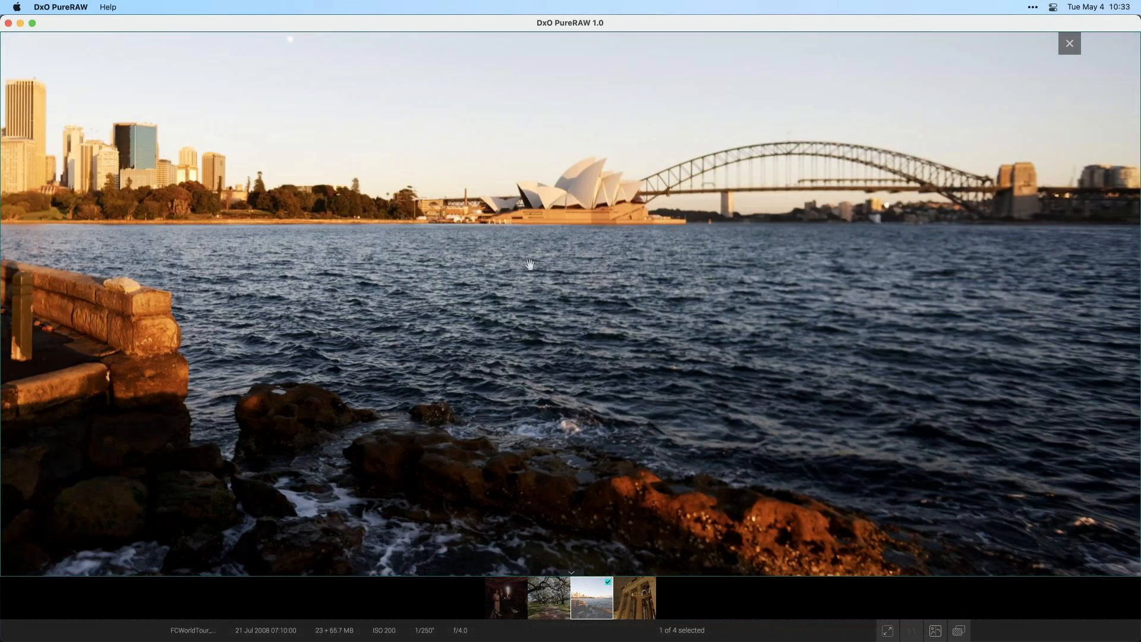
click(1070, 43)
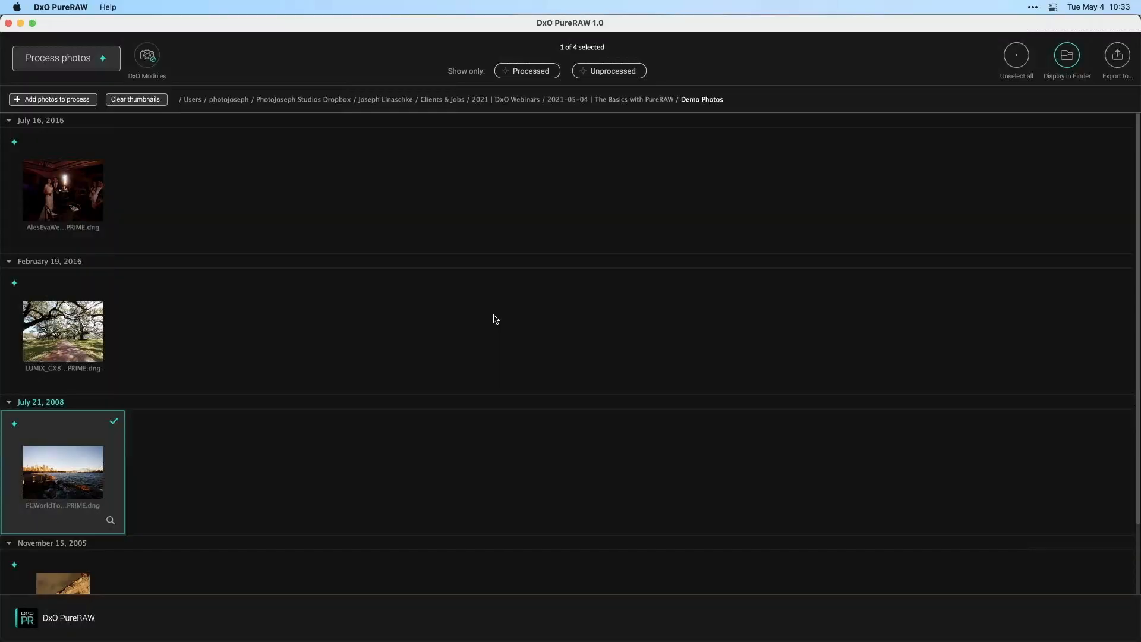
Step: Switch to Photoshop and open the harbour DNG from Camera Raw as a smart object
key(super+Tab)
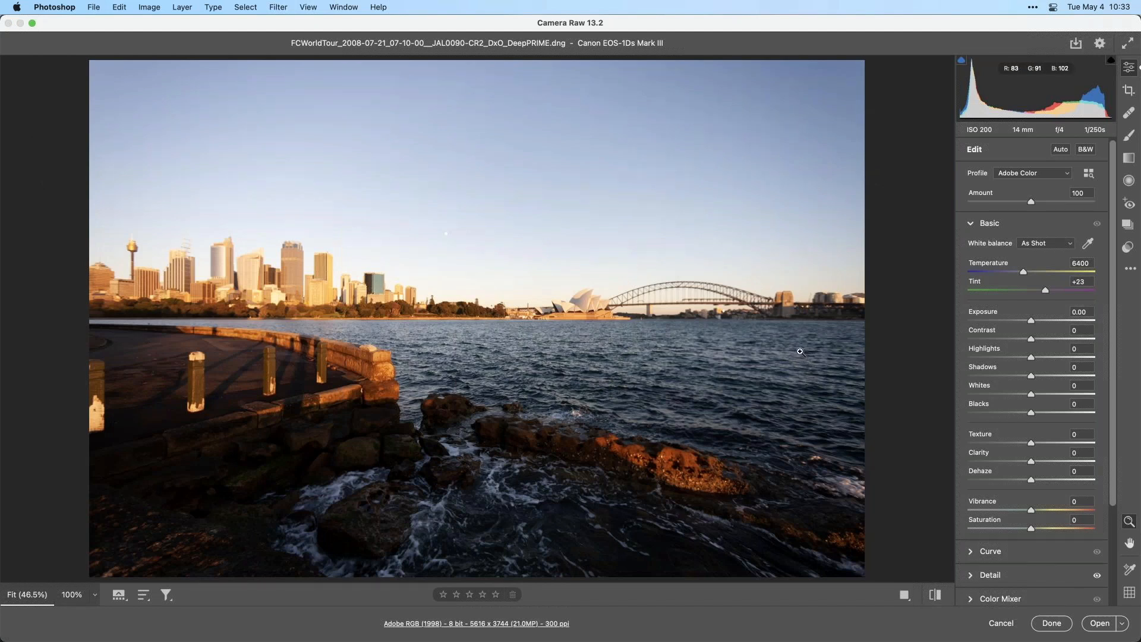
click(1122, 625)
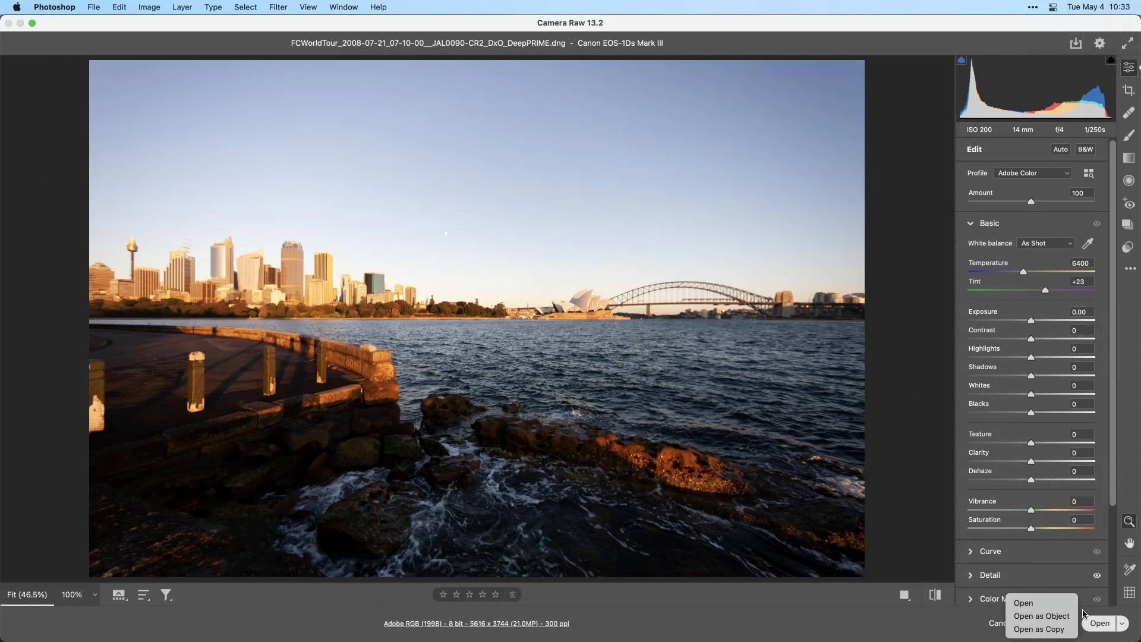
click(1058, 616)
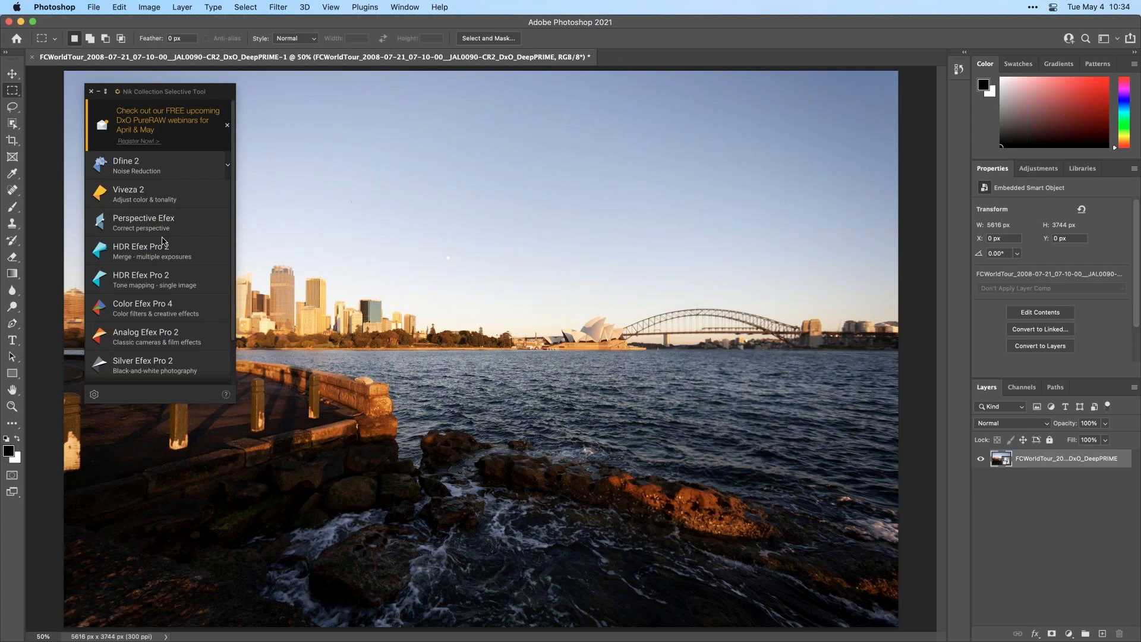
Step: Launch Color Efex Pro 4 on the smart object in a maximized window and choose the Blue Monday recipe from the En Vogue category
click(171, 309)
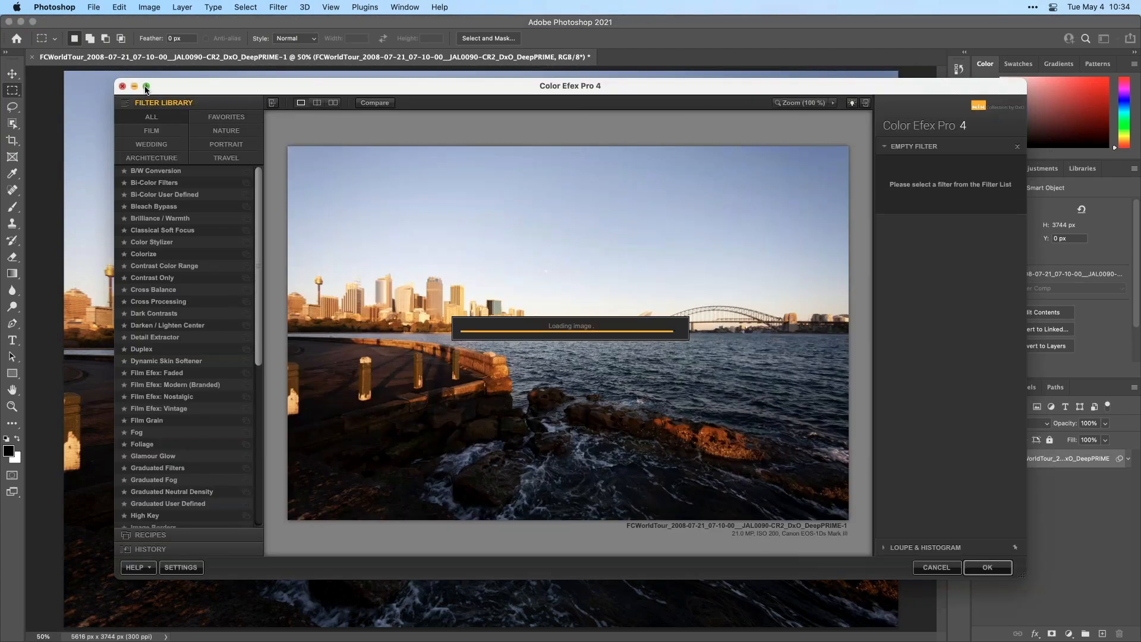
click(147, 88)
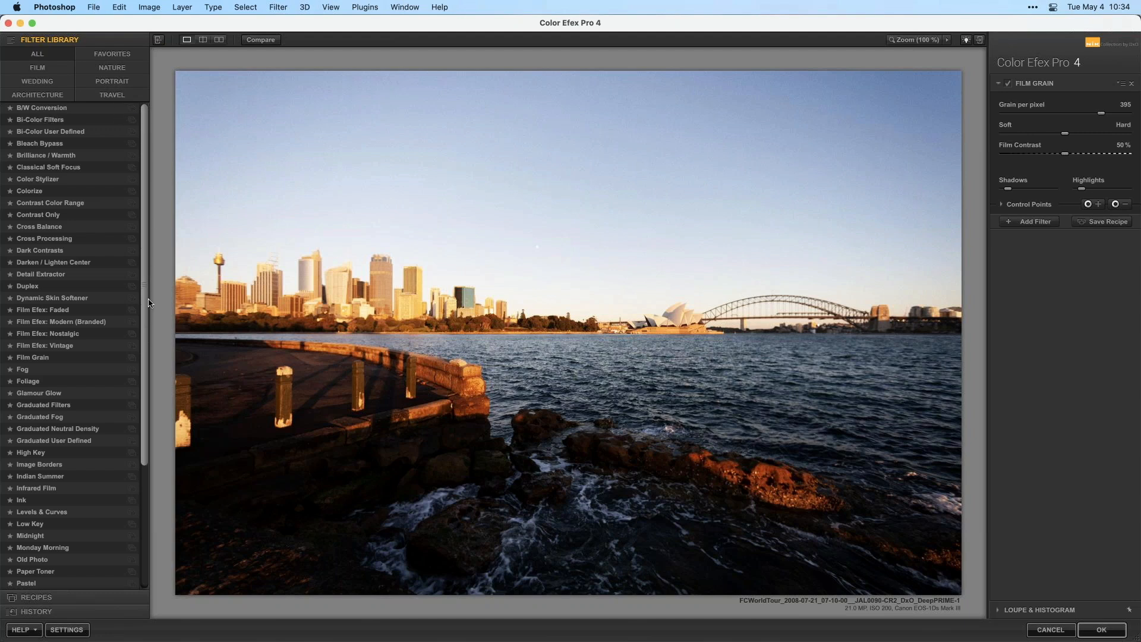
click(41, 597)
click(81, 135)
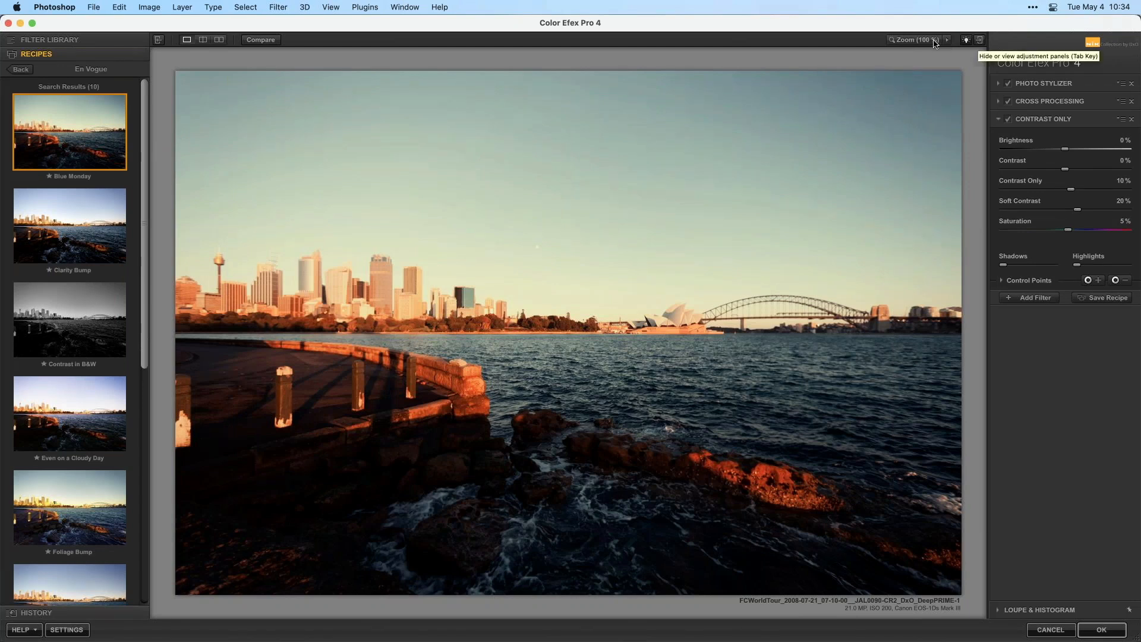
Step: Compare the Blue Monday look with the original image and apply it to the smart object
click(261, 40)
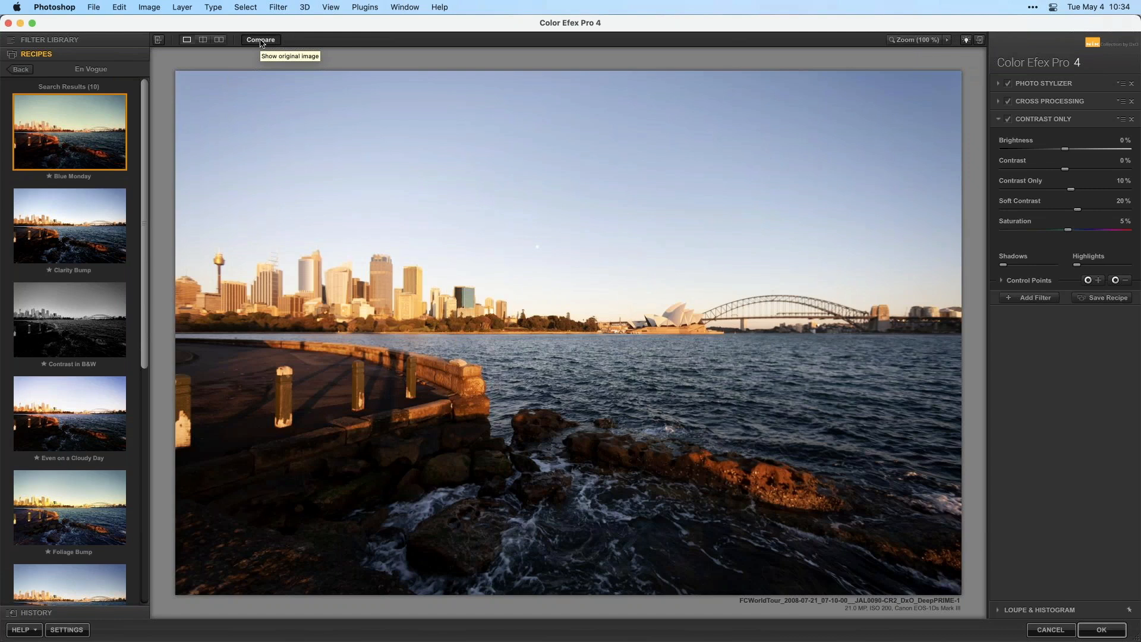
click(261, 41)
click(261, 40)
click(261, 40)
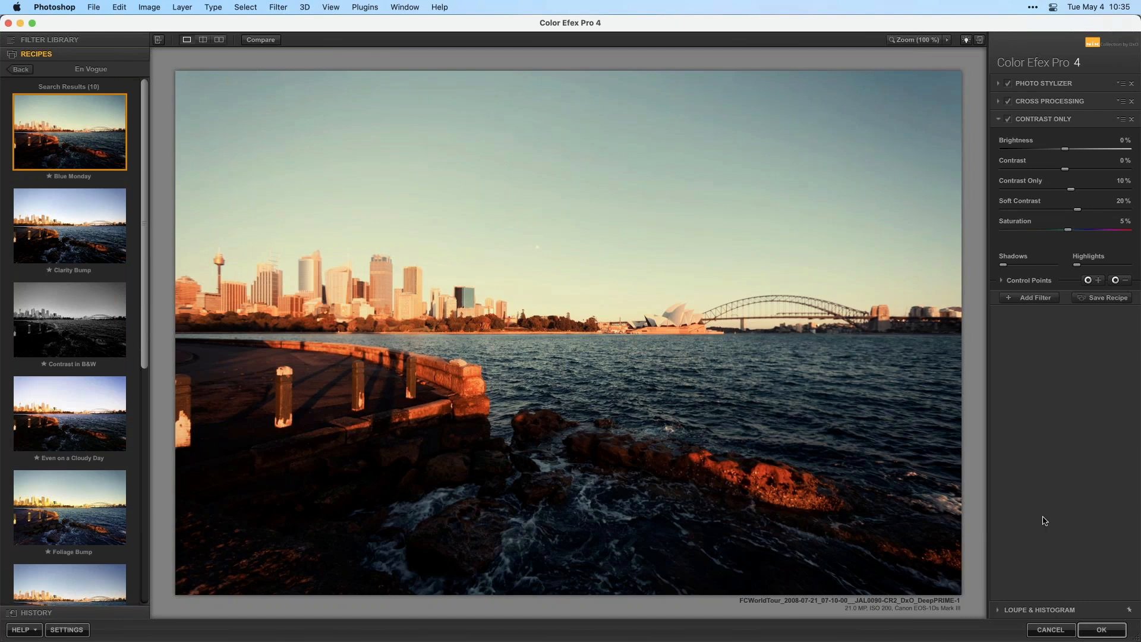
click(1101, 629)
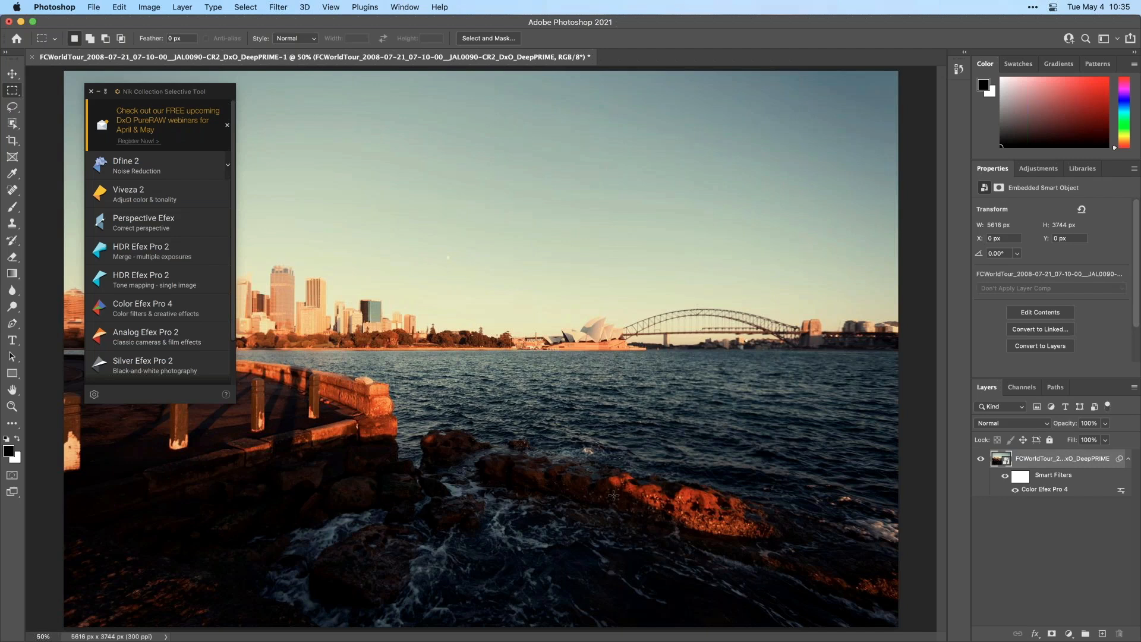
Step: Move the Nik Collection palette aside, reopen the smart object in Camera Raw and apply automatic tone adjustments
drag(204, 95, 176, 85)
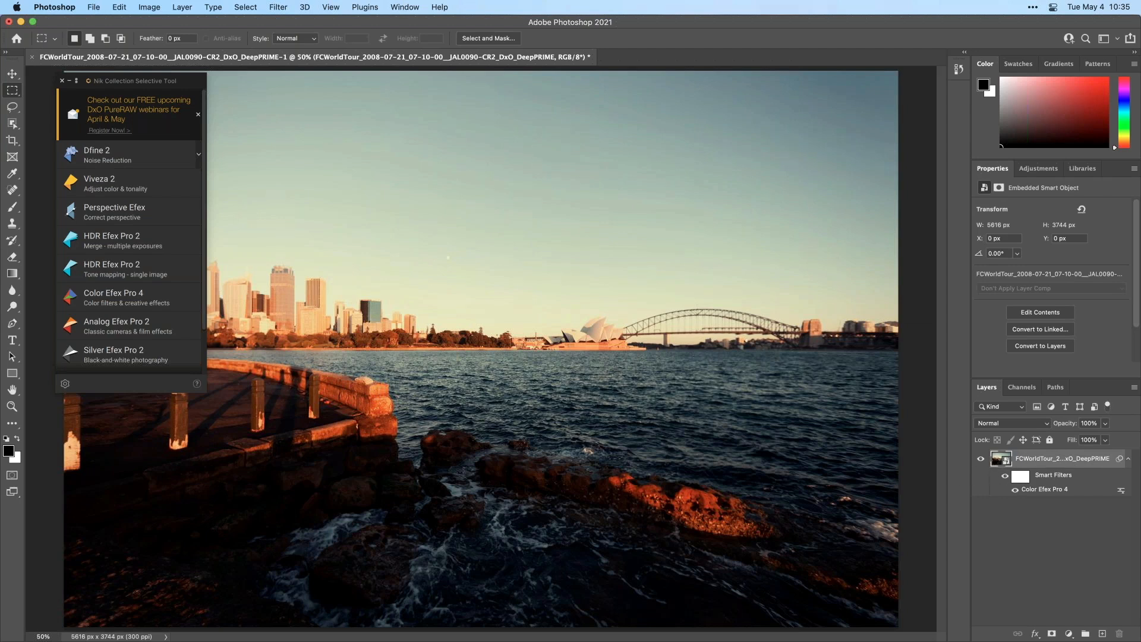
double_click(1000, 458)
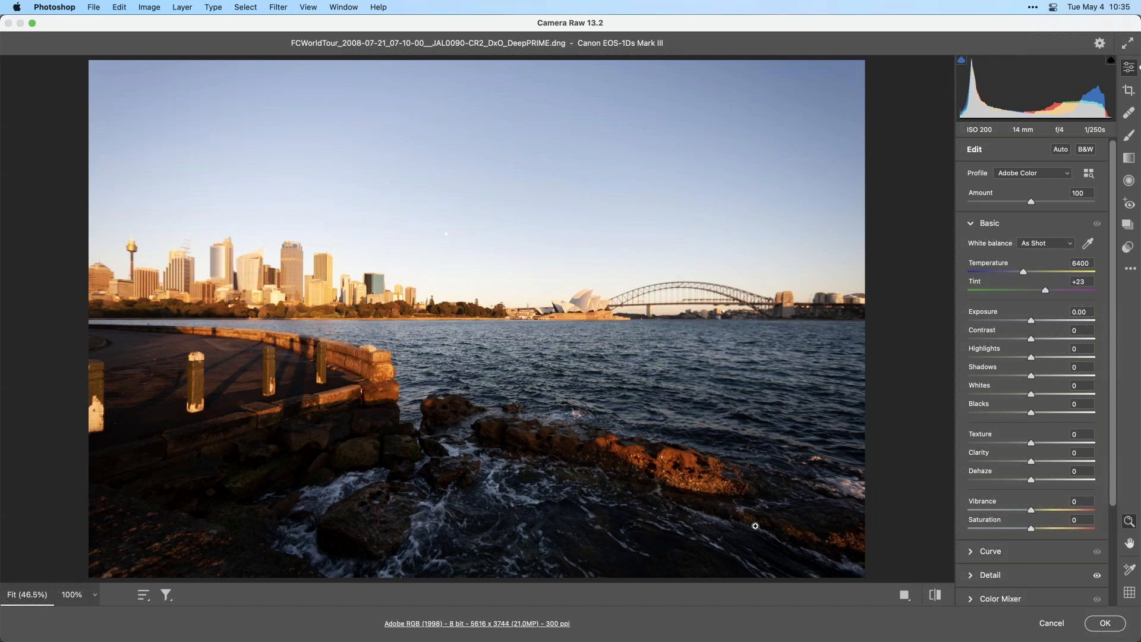
click(1059, 149)
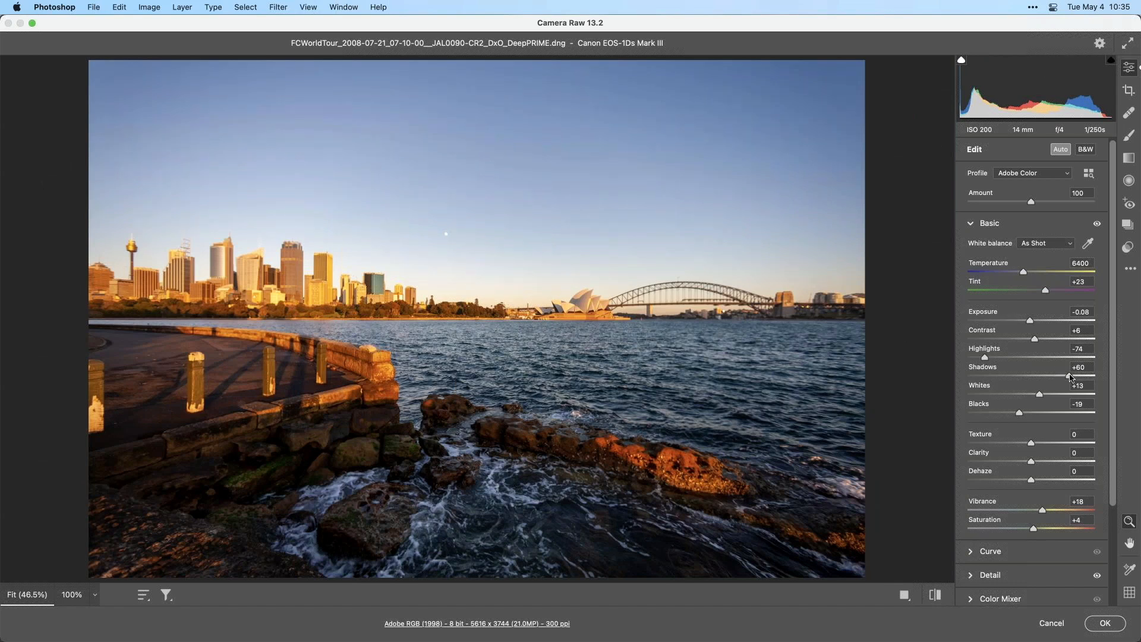
Step: Draw a graduated filter from the foreground water up to just above the horizon and set its Exposure to +0.75
click(1128, 158)
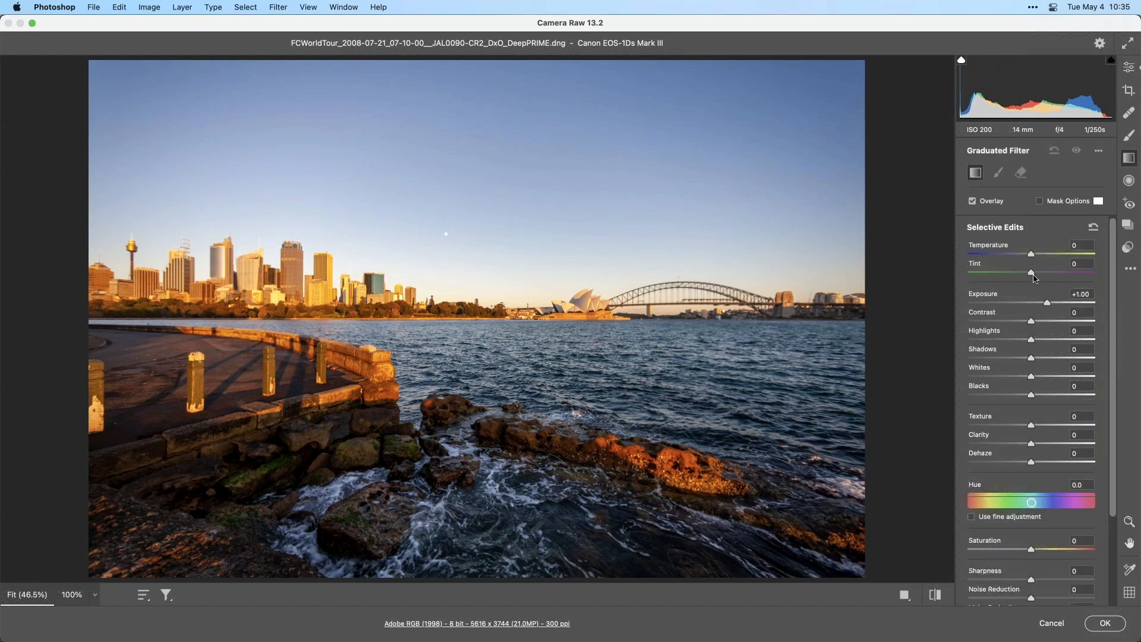
drag(501, 547, 497, 279)
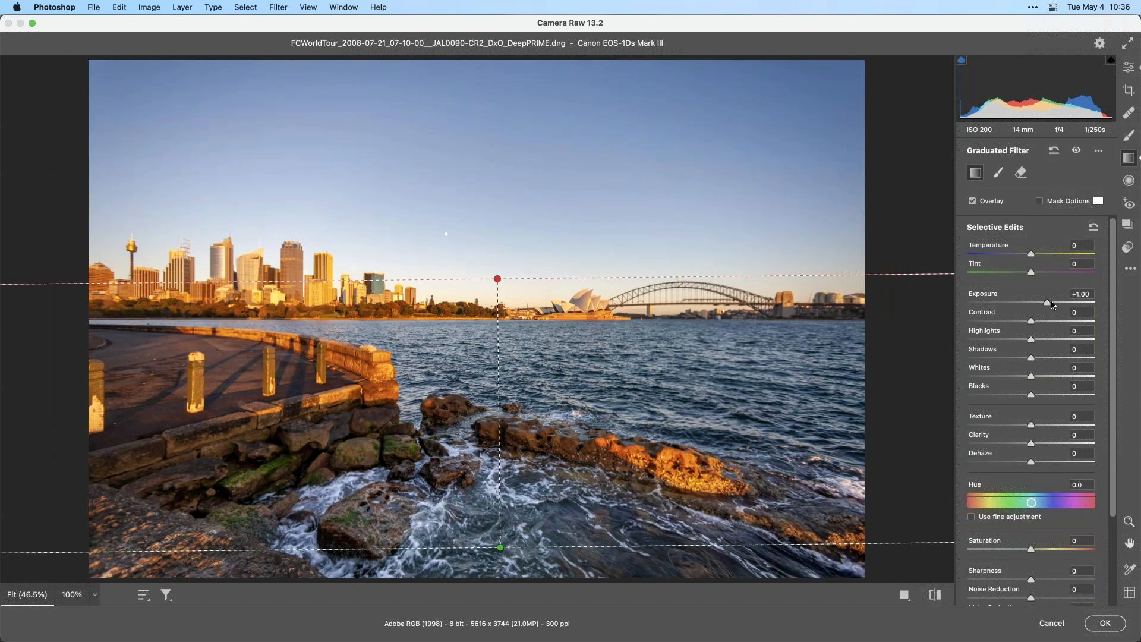
drag(1047, 305, 1044, 306)
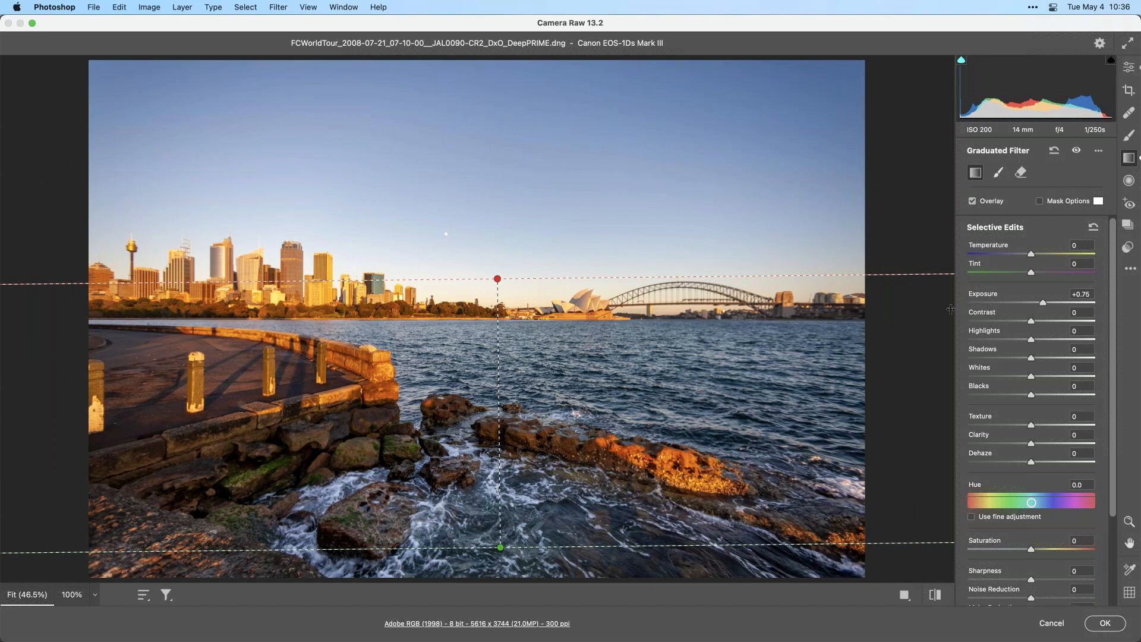
drag(498, 280, 500, 281)
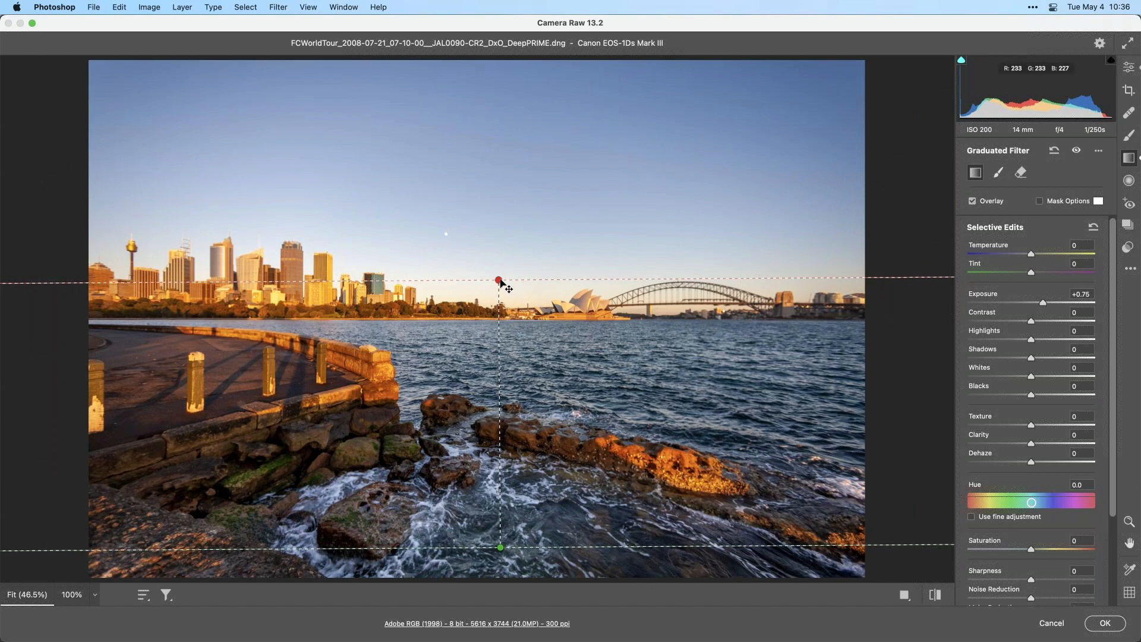
Step: Draw a second graduated filter from the upper sky down to the horizon with Exposure -0.70, and apply the Camera Raw edits
drag(494, 87, 495, 315)
drag(1043, 305, 1020, 305)
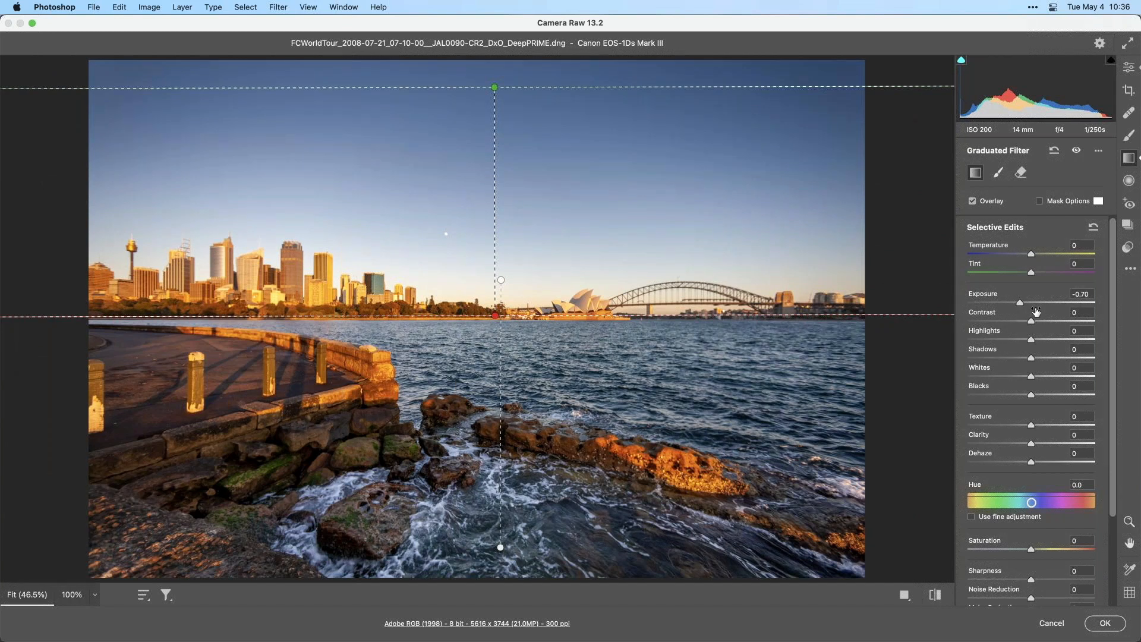
click(1105, 623)
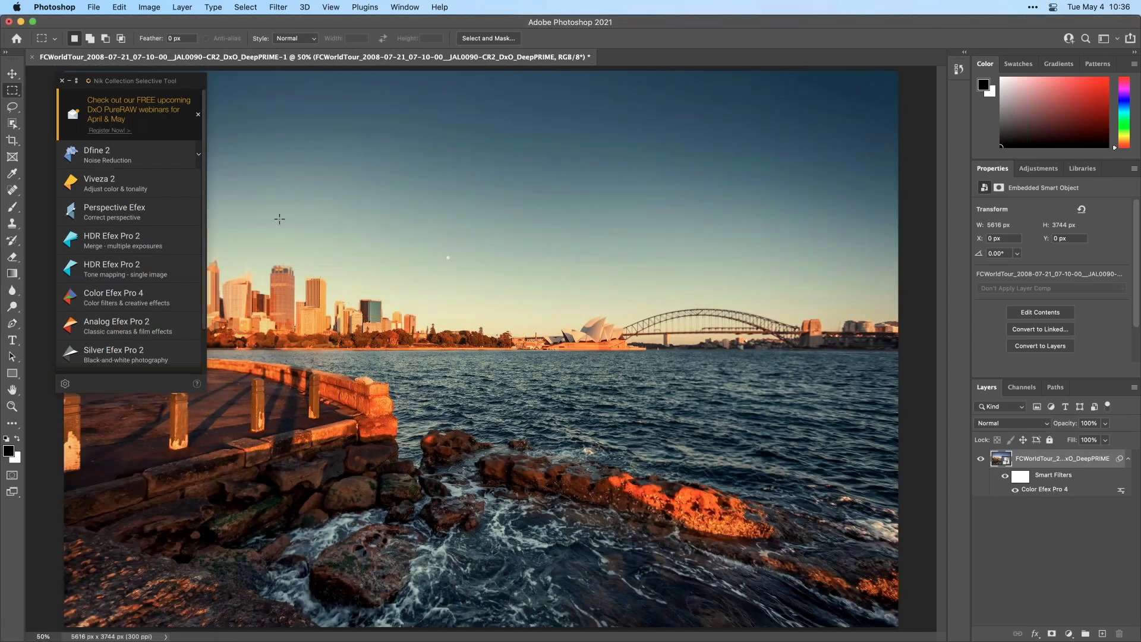
Step: Examine the edited skyline and sky at 100% zoom and return to the full image view
drag(122, 77, 80, 97)
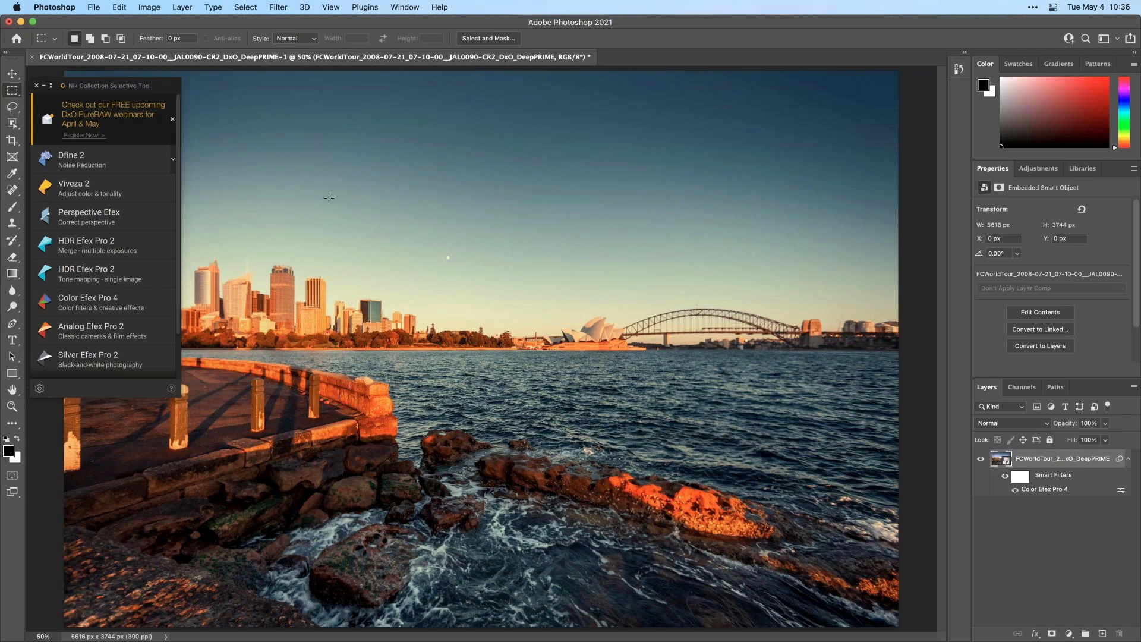
key(super+1)
drag(537, 301, 660, 439)
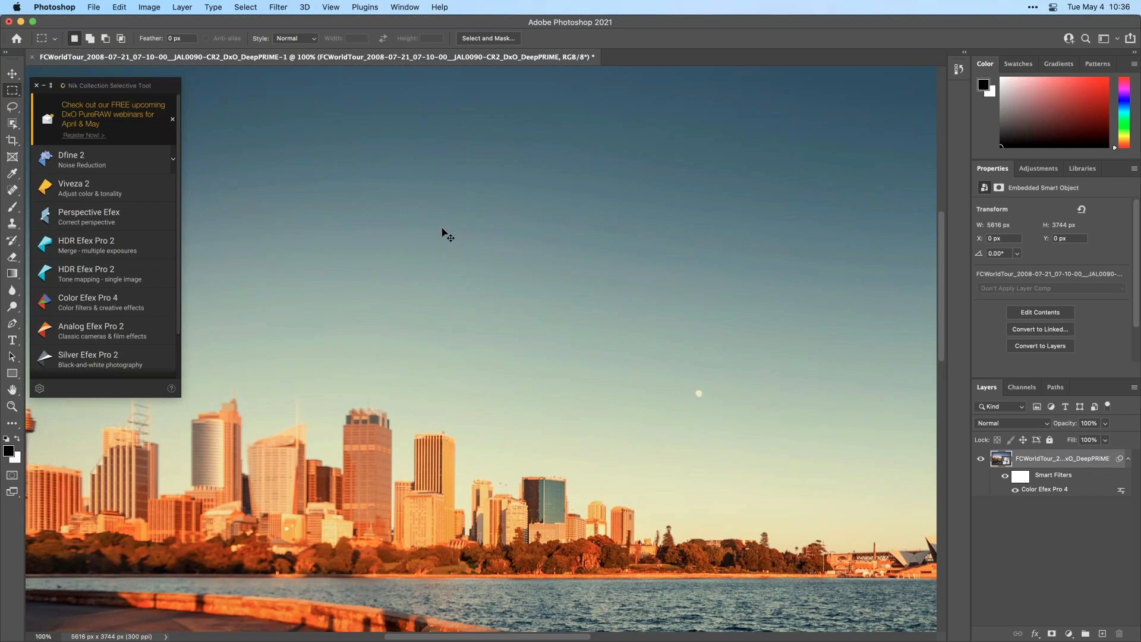
key(super+0)
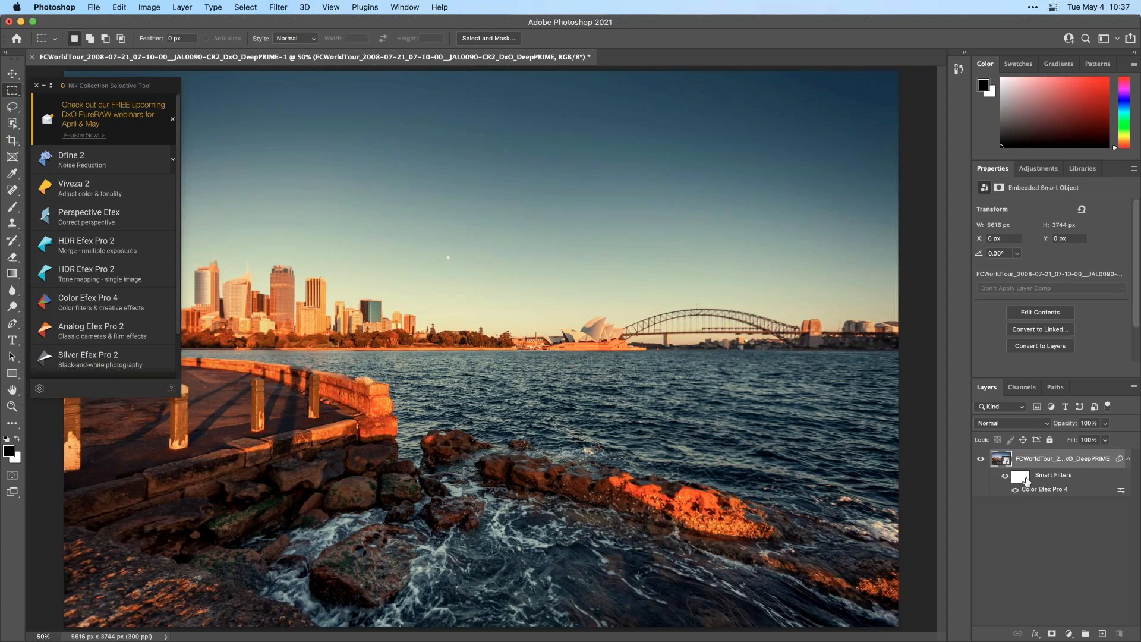
Step: Reopen the Color Efex Pro 4 smart filter, add a Film Grain filter and place it first in the filter stack
double_click(1043, 493)
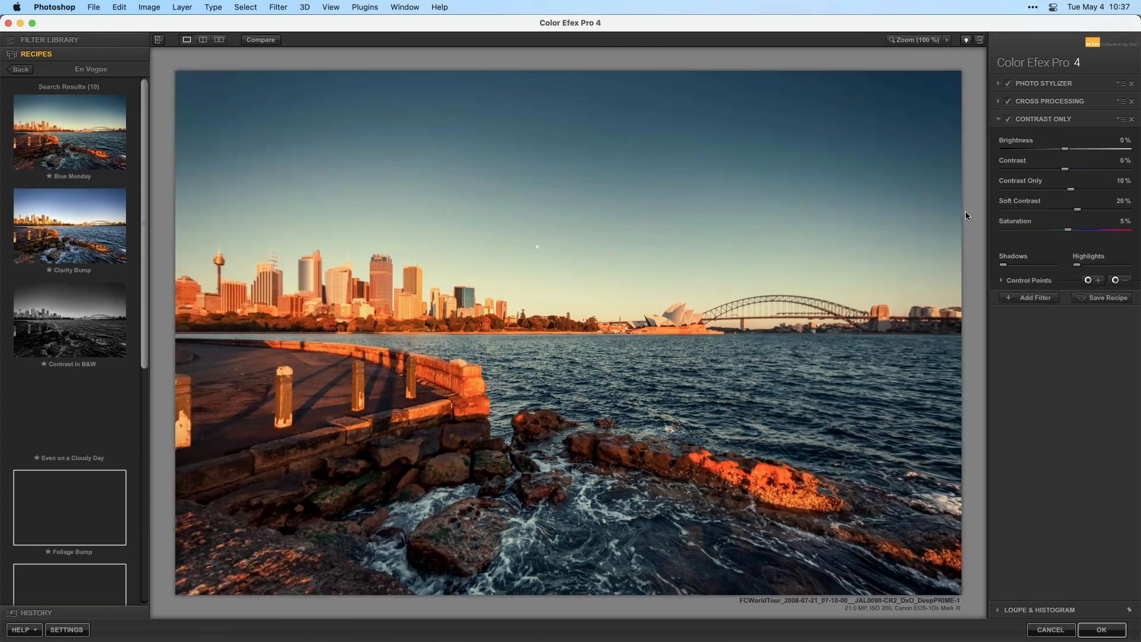
click(1032, 298)
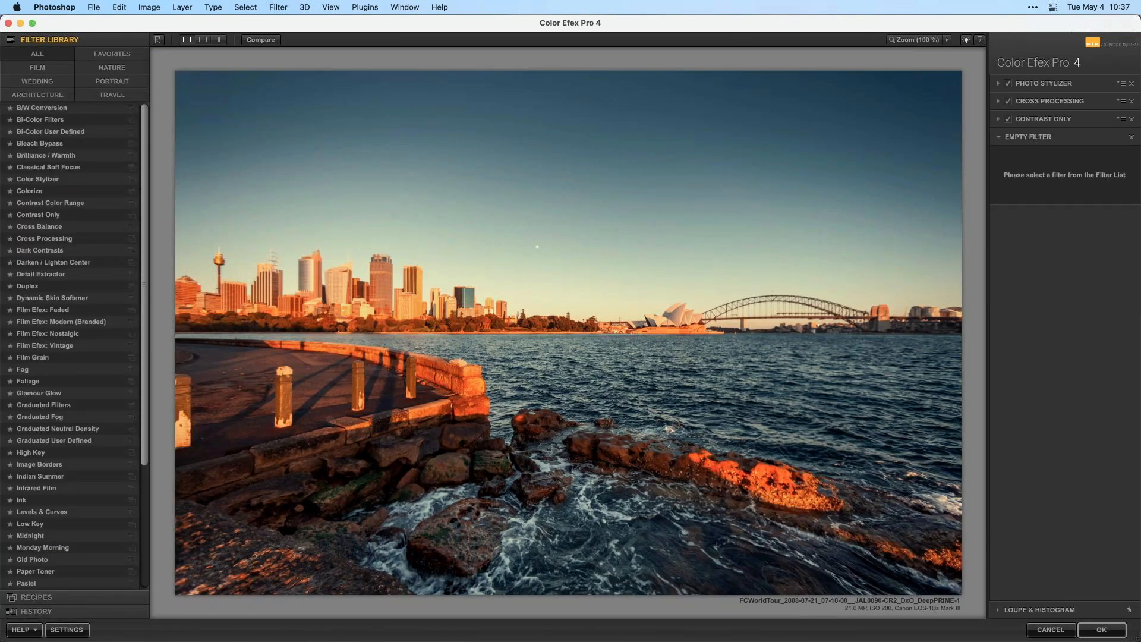
click(70, 359)
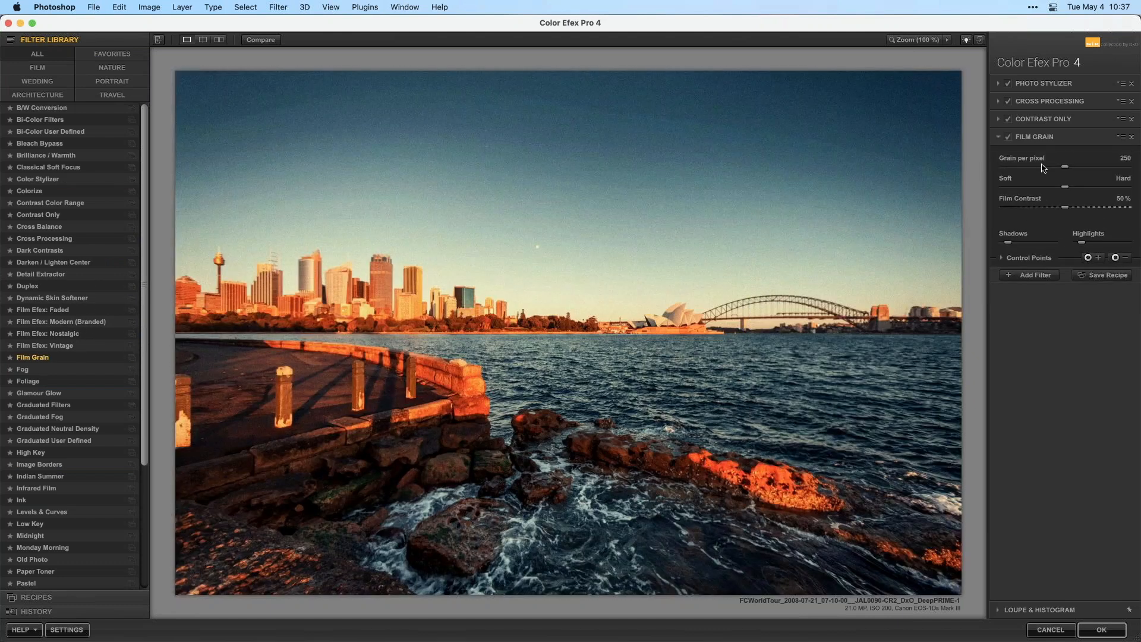
drag(1046, 140, 1045, 83)
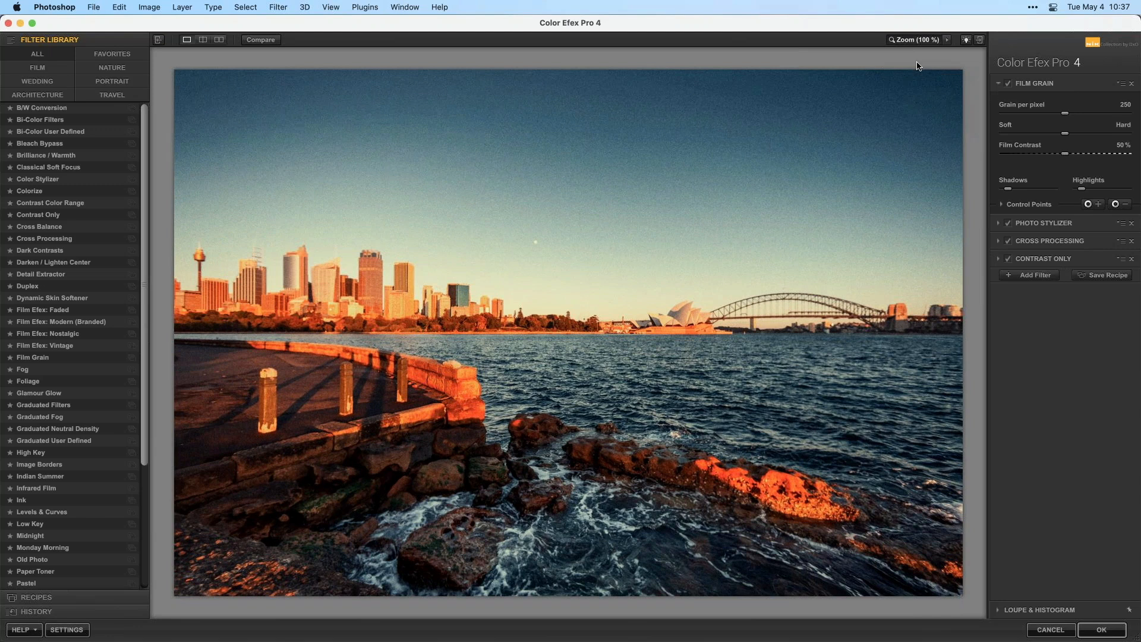
Step: Increase the Film Grain filter's Grain per pixel while viewing the sky above the bridge at 100%, and apply the Color Efex Pro edits
click(917, 66)
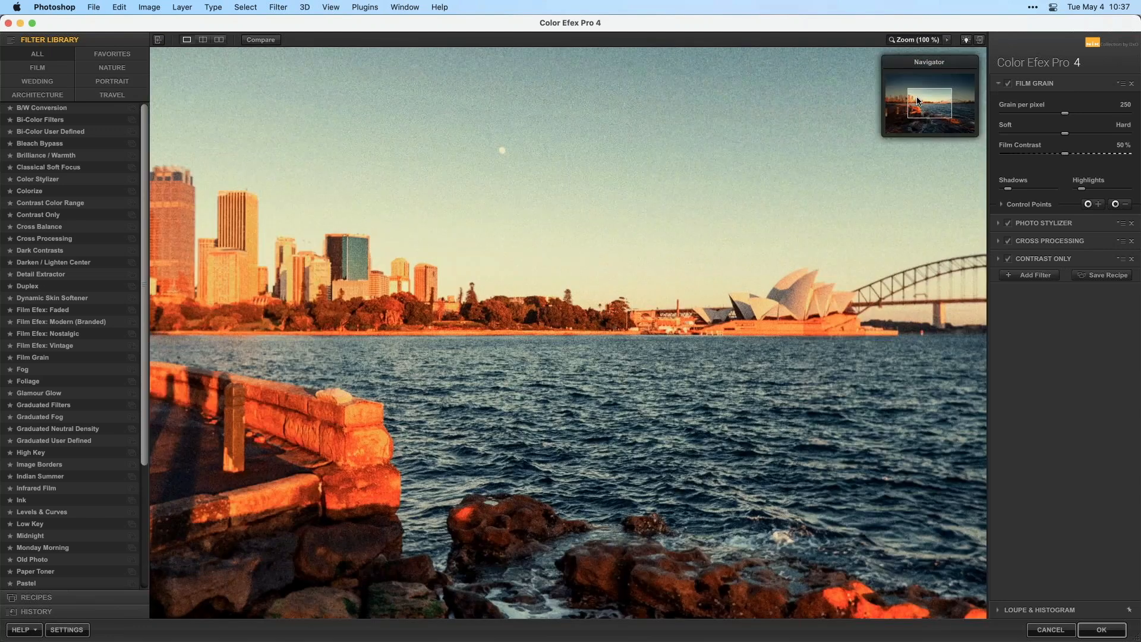
drag(924, 92, 931, 81)
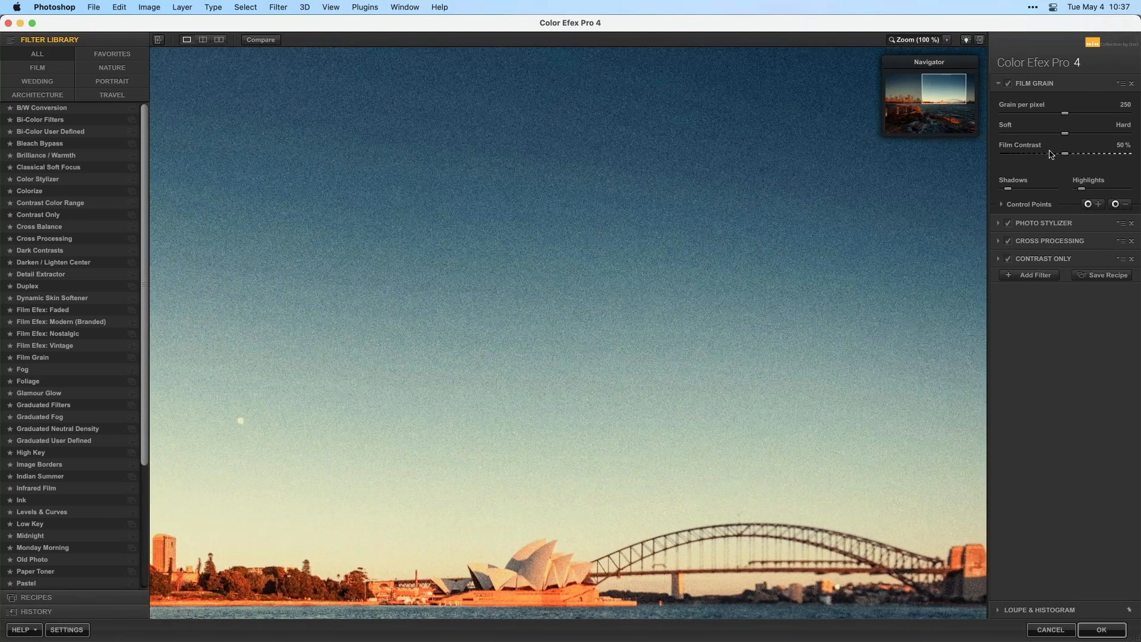
drag(1066, 115, 1108, 119)
click(1101, 630)
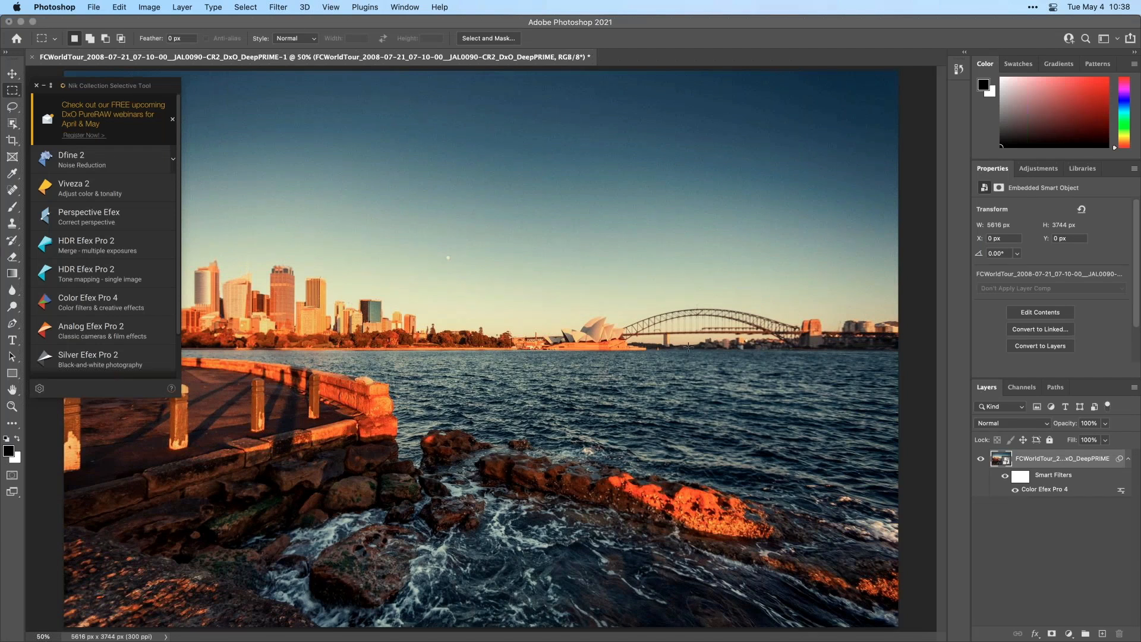
Step: Open the smart object's Camera Raw settings to review them and close them without changes
double_click(1001, 458)
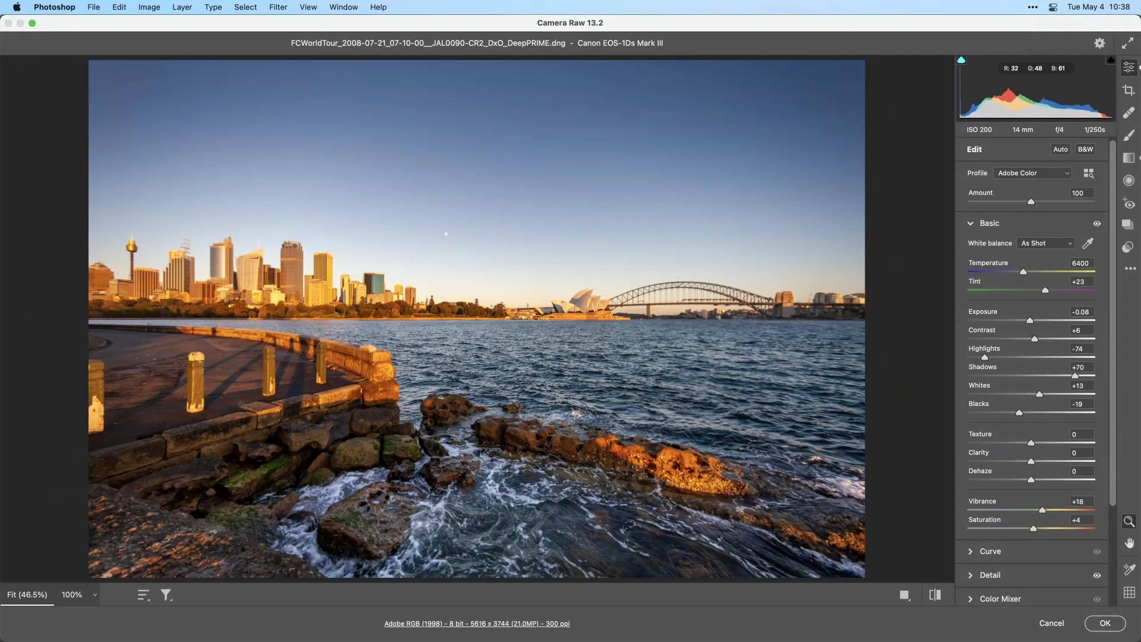
click(1055, 624)
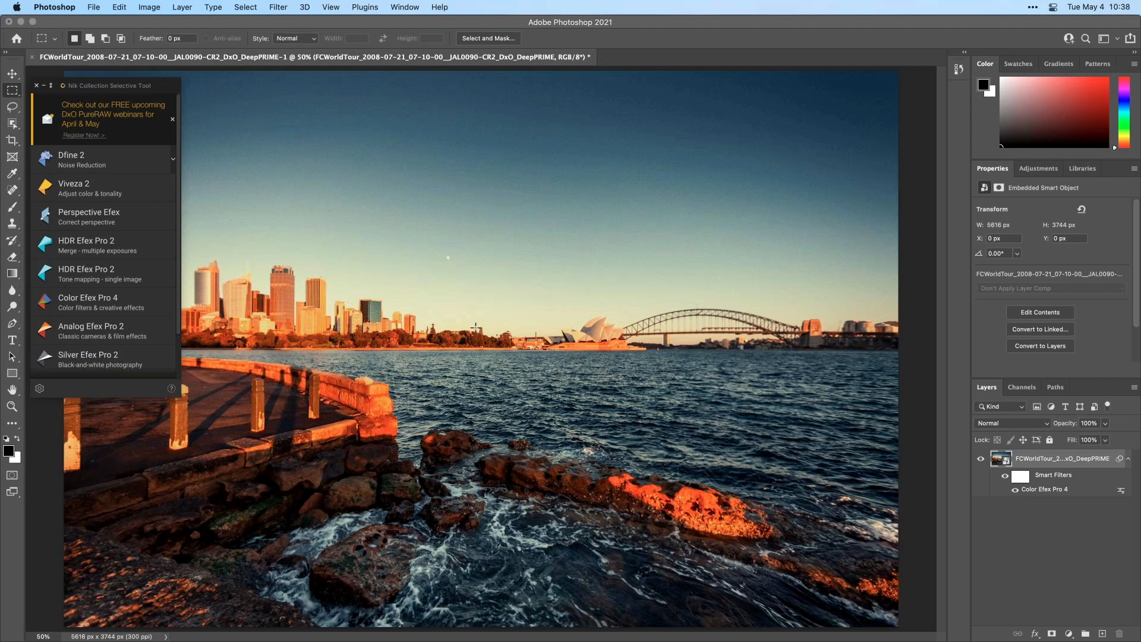
Step: Switch to Adobe Lightroom Classic
key(super+Tab)
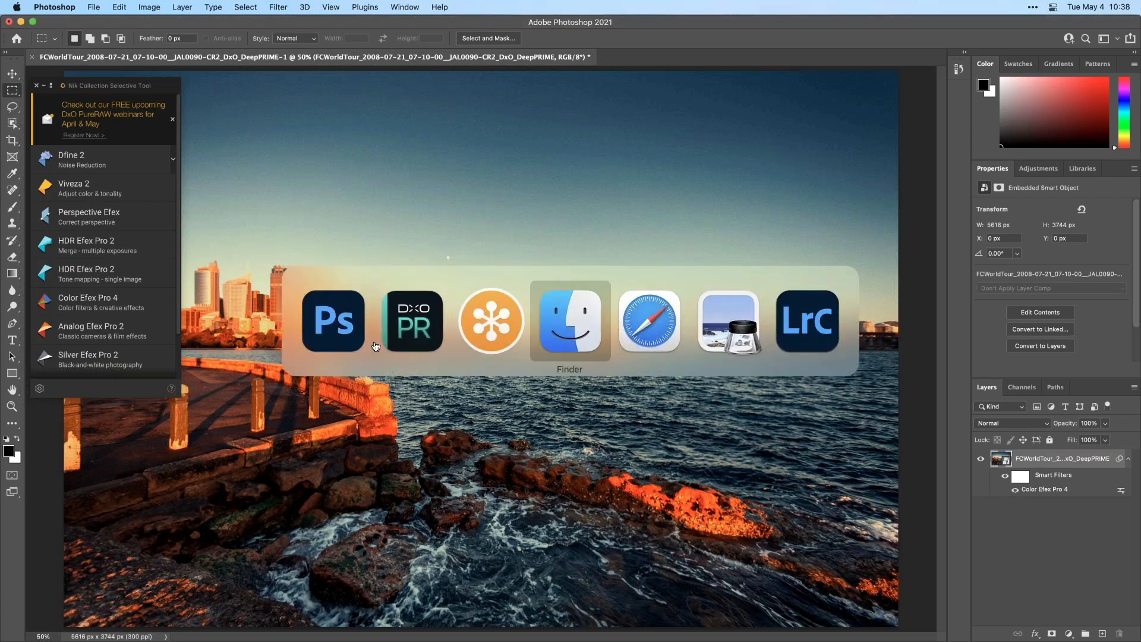
click(811, 329)
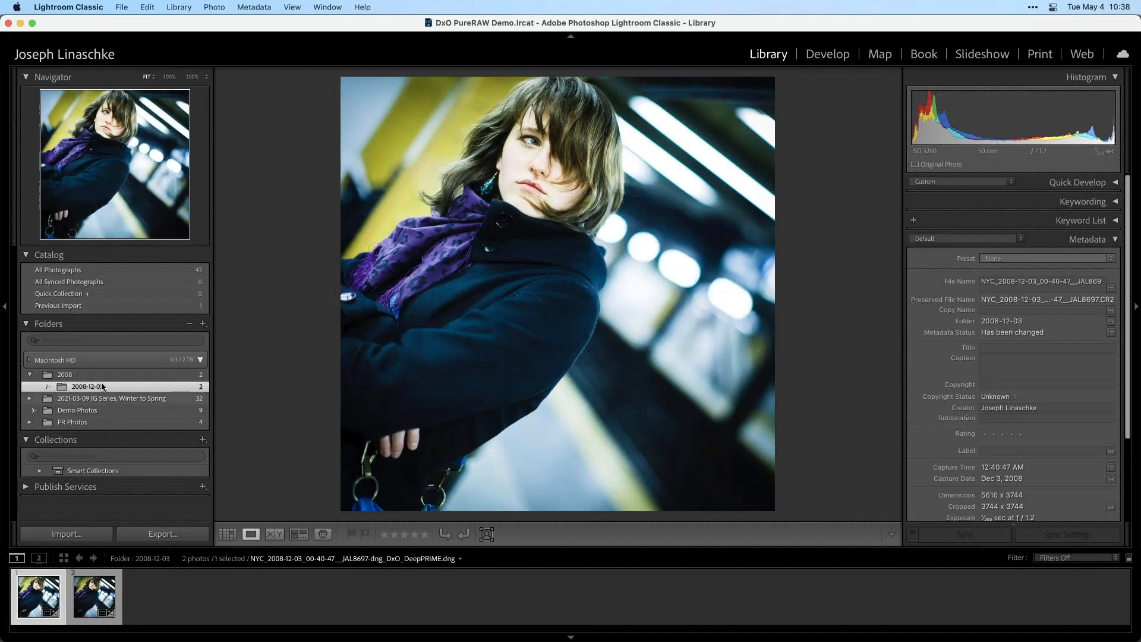
click(203, 323)
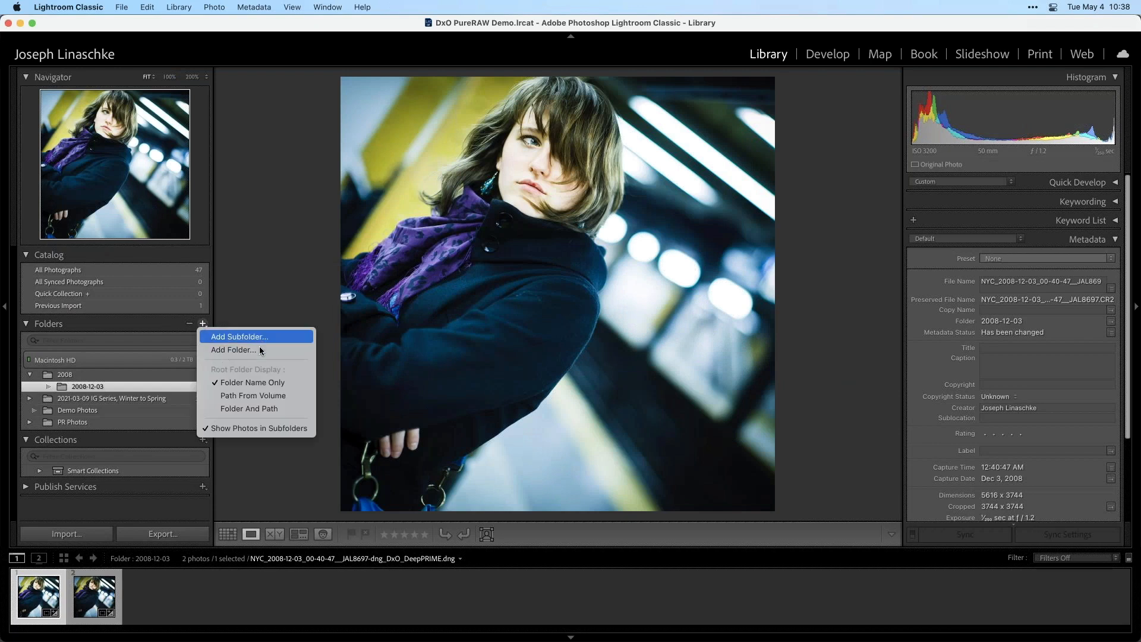
click(261, 350)
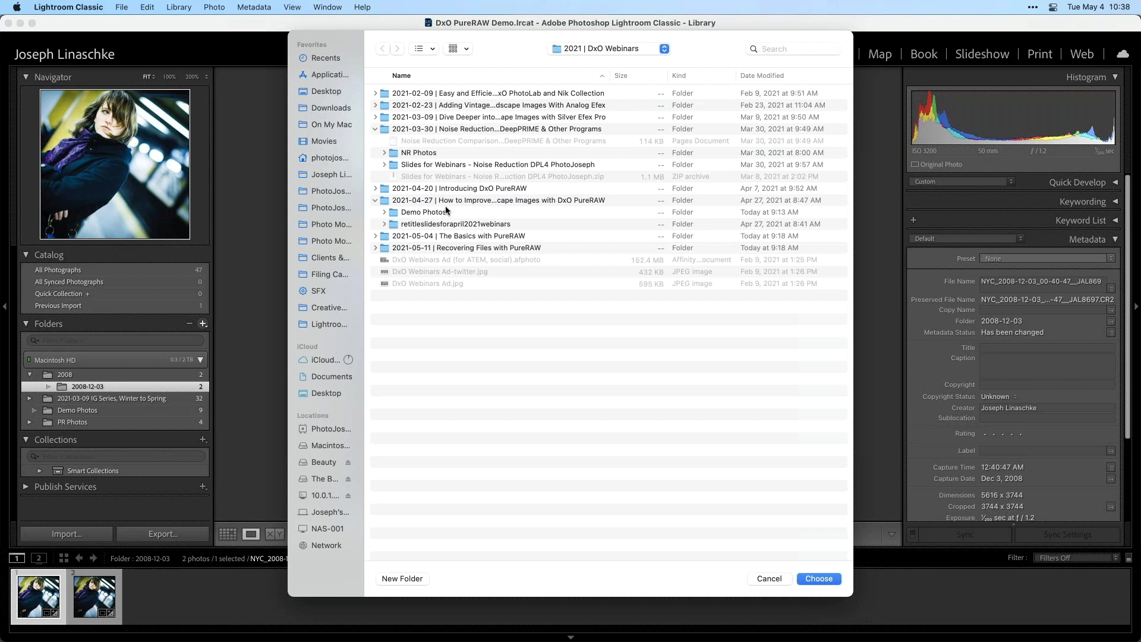
click(446, 212)
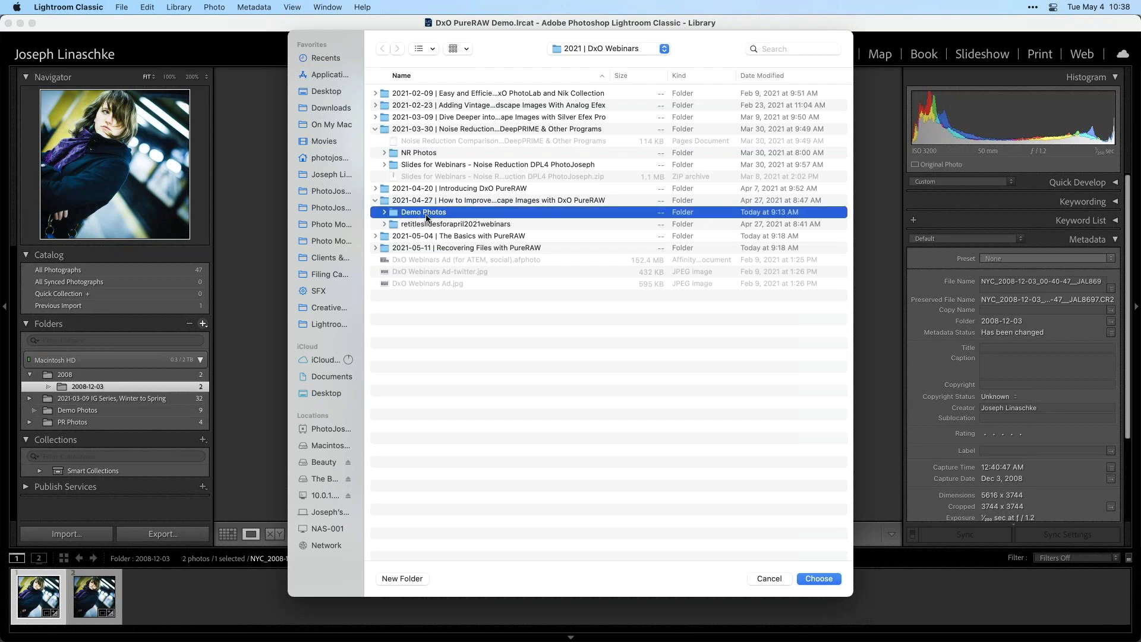
click(819, 579)
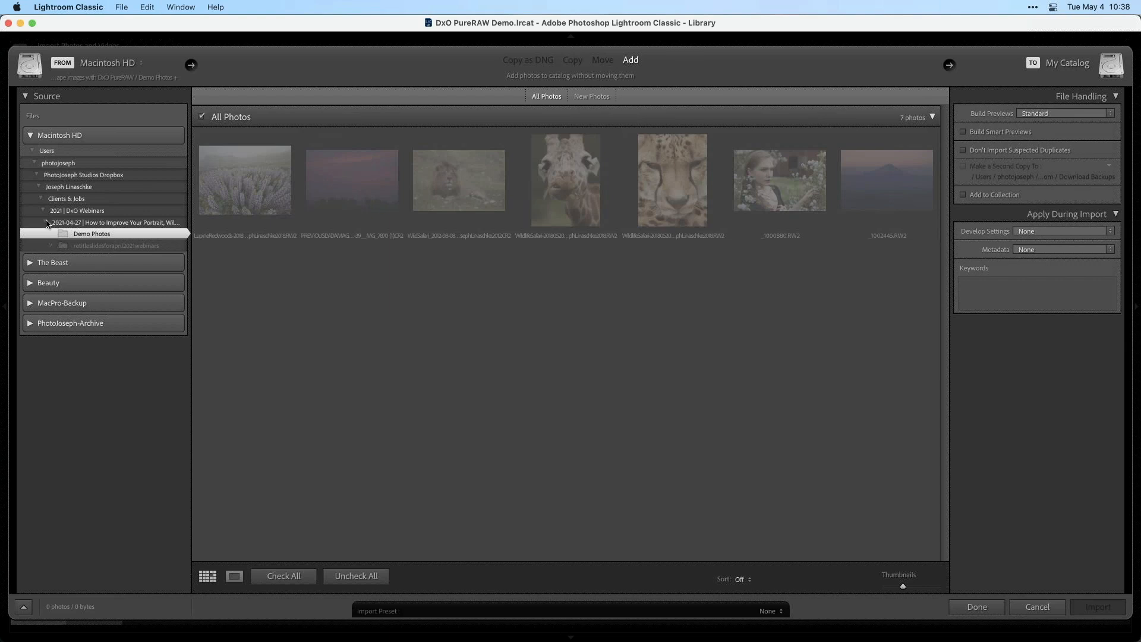
click(1037, 606)
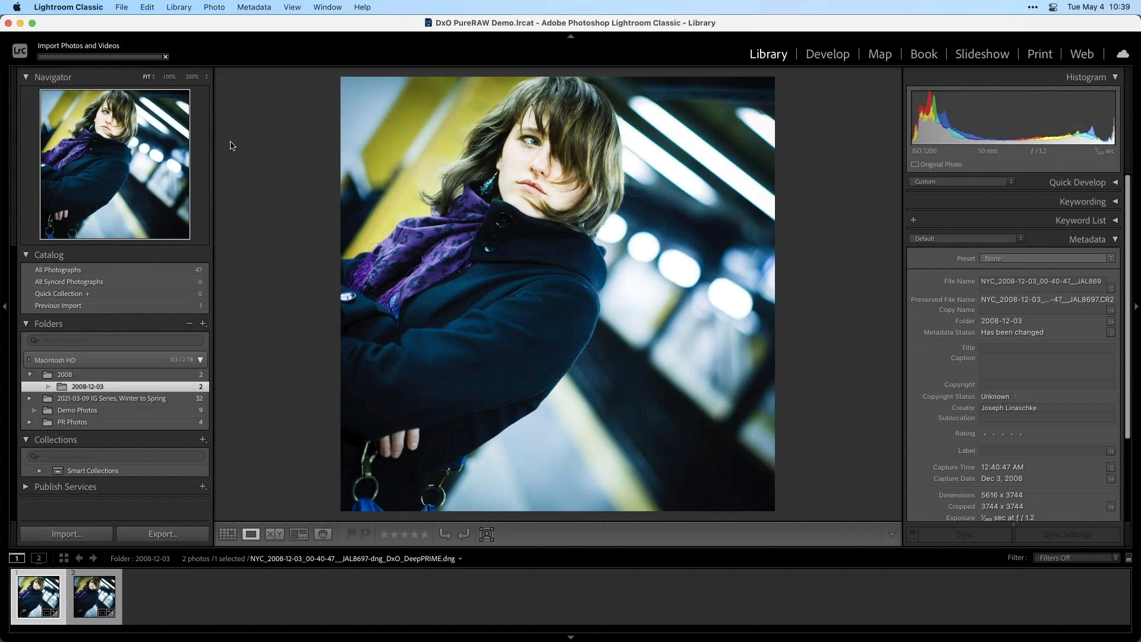
click(121, 7)
key(Escape)
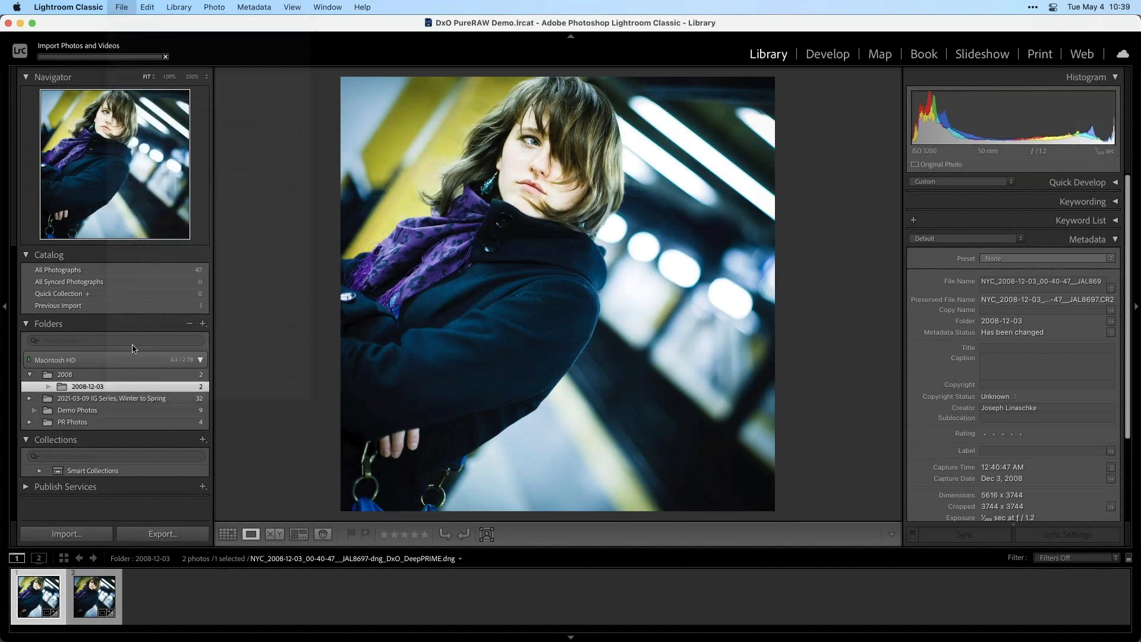
Step: Add the Demo Photos folder inside "2021-05-04 | The Basics with PureRAW" to the Lightroom library for import
click(203, 323)
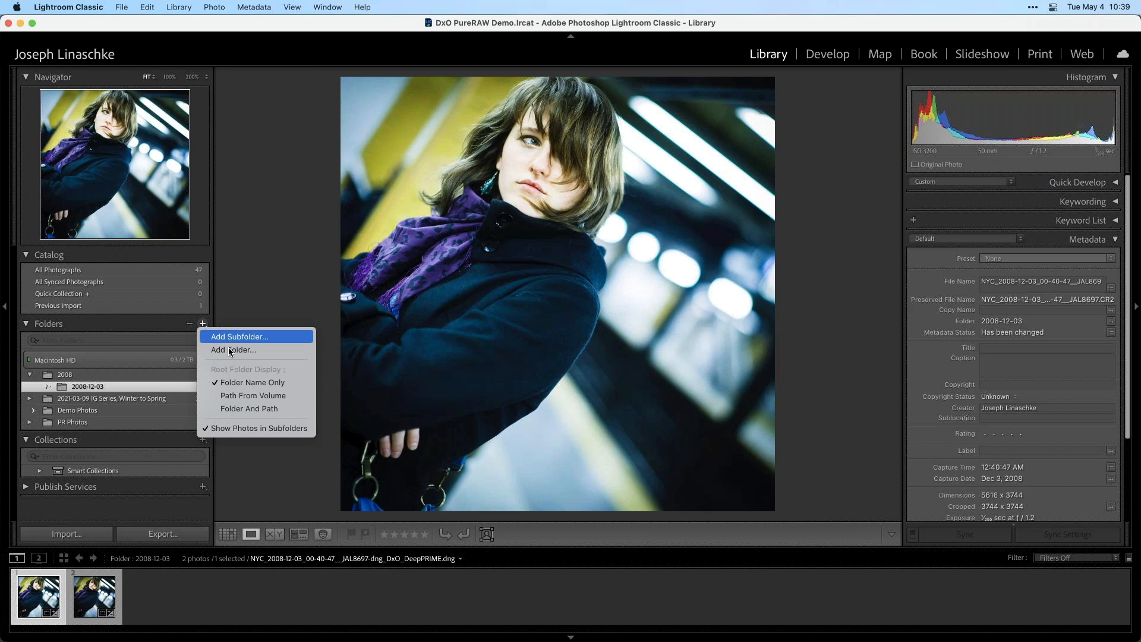
click(235, 350)
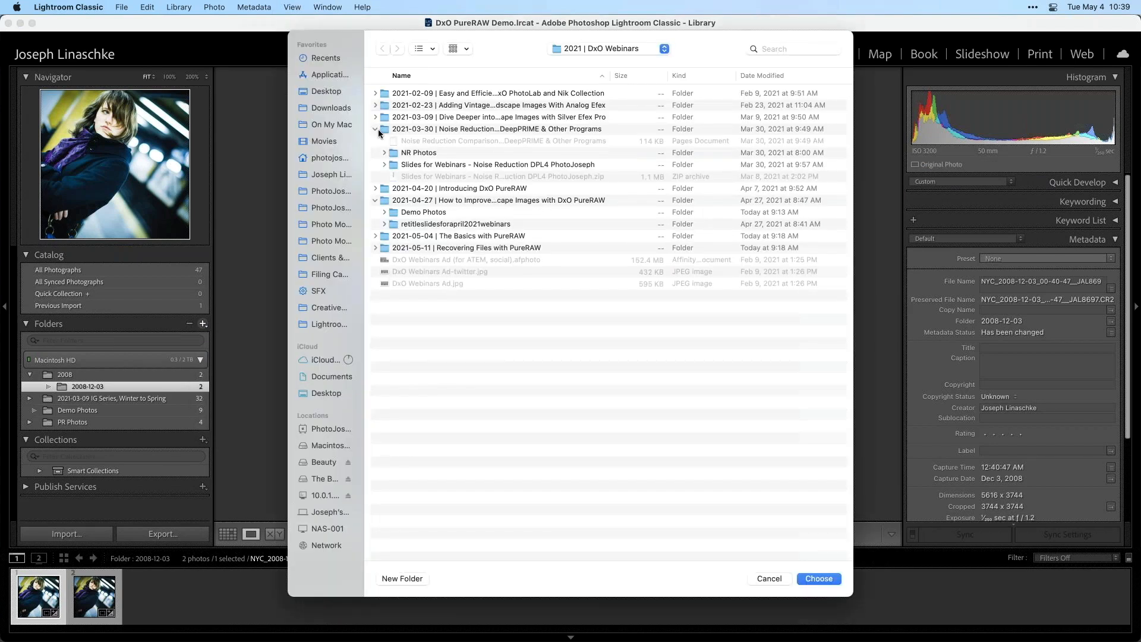
click(376, 129)
click(375, 153)
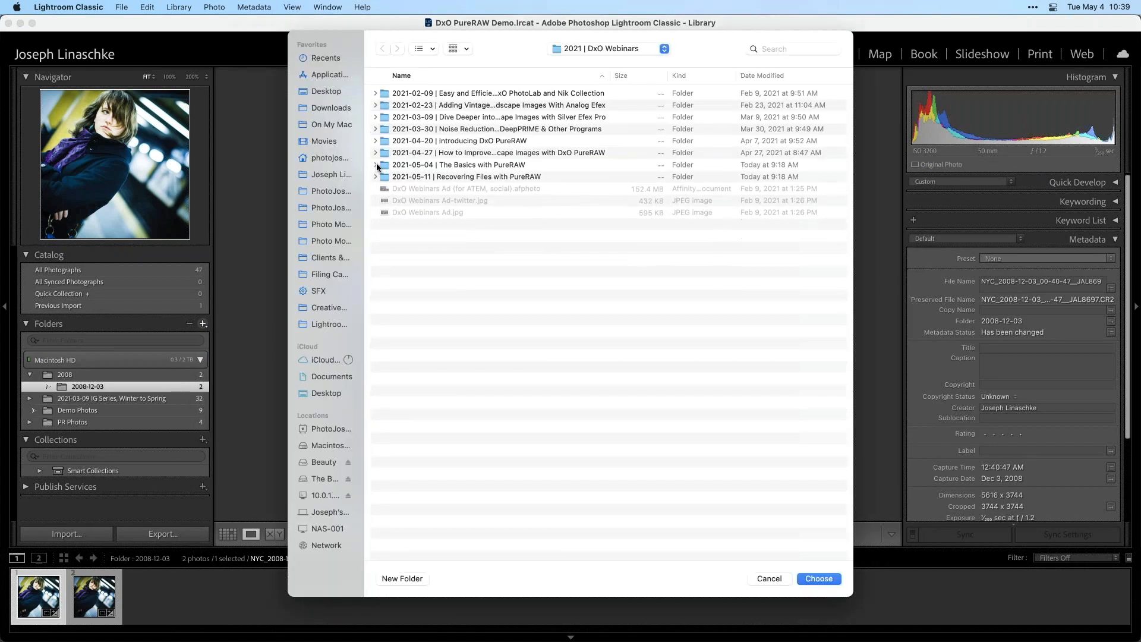
click(375, 164)
click(416, 177)
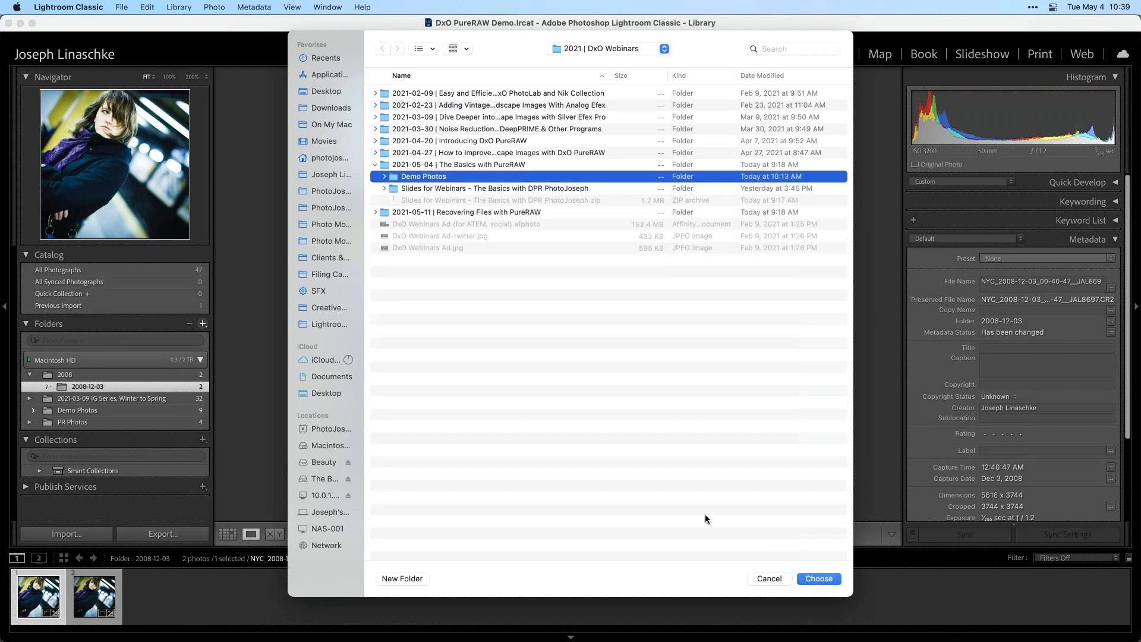
click(822, 579)
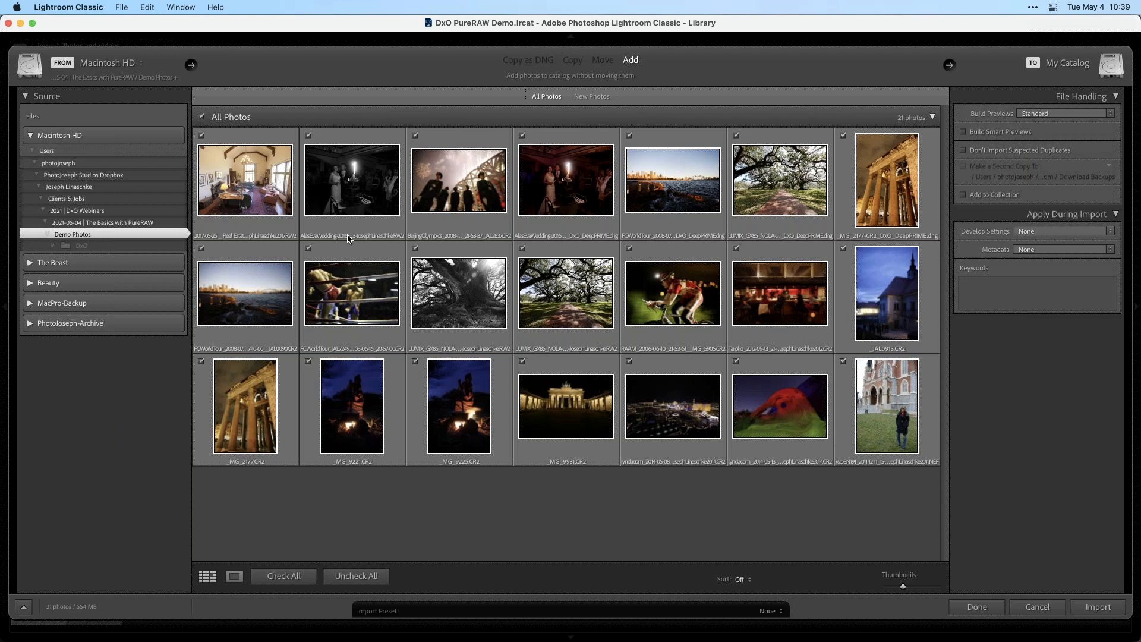
Step: Exclude the candlelit wedding and harbor skyline DeepPRIME DNGs from the import, and import the remaining photos
click(521, 136)
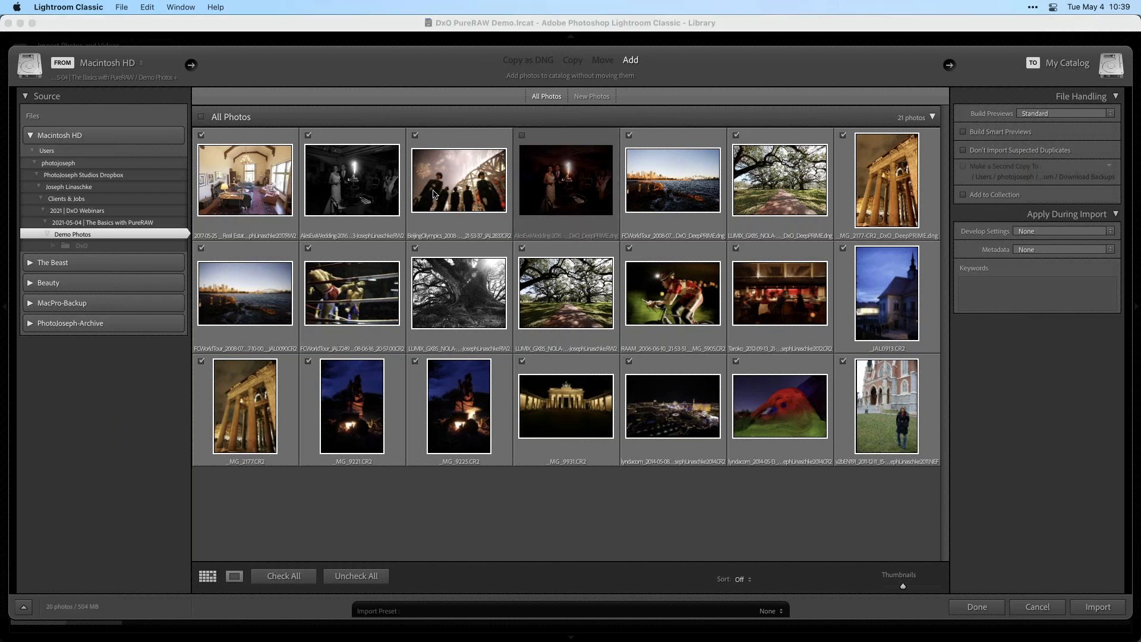
click(629, 136)
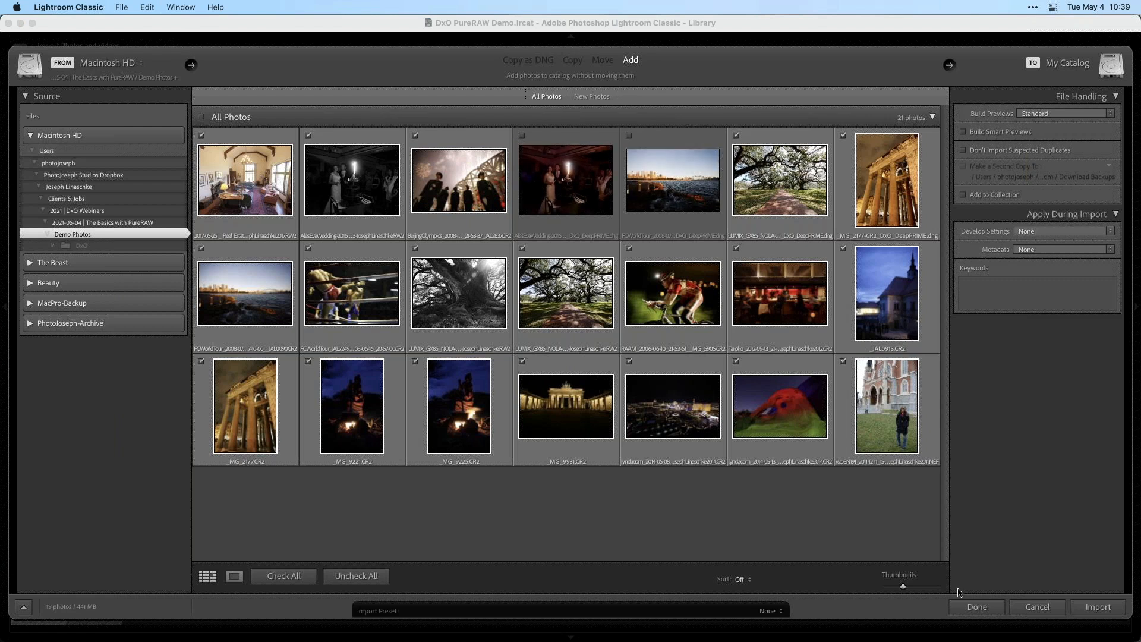
click(1106, 612)
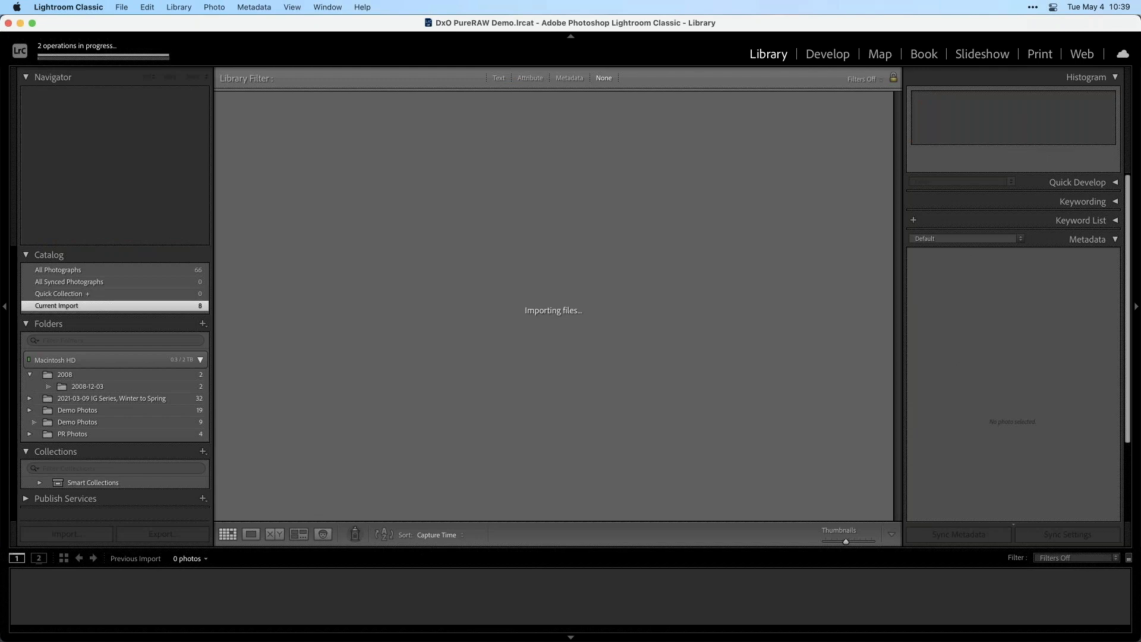
click(527, 477)
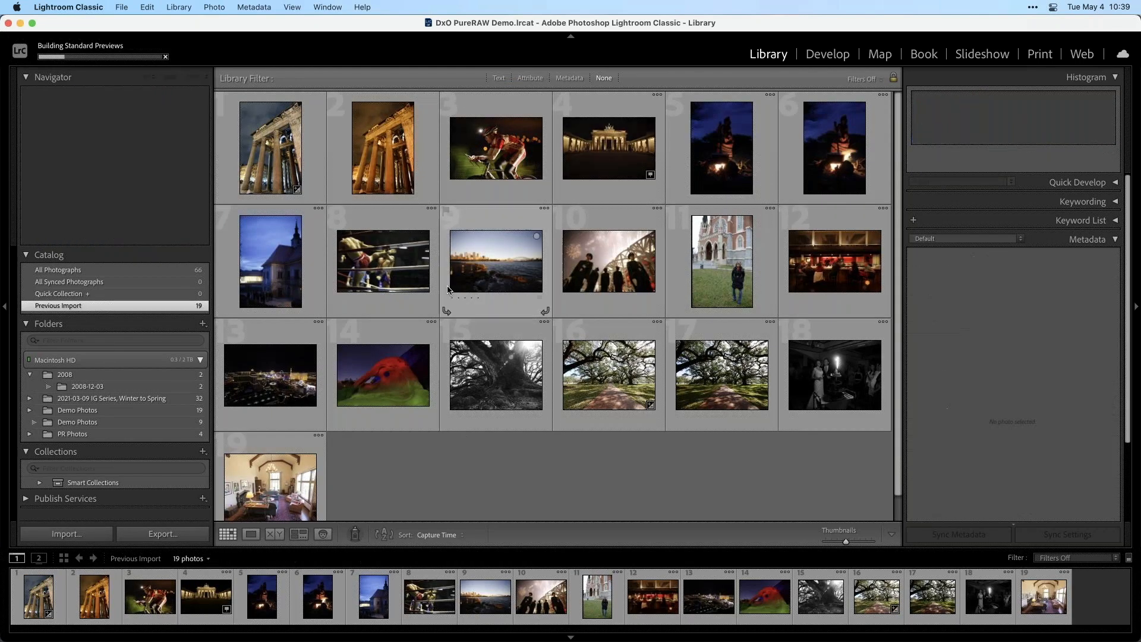
Step: Send the cyclist photo RAAM_2006-06-10_21-53-51__MG_5905.CR2 to DxO PureRAW, and download and save its Canon EOS 5D + Canon EF85mm f/1.2L II USM optics module
click(466, 156)
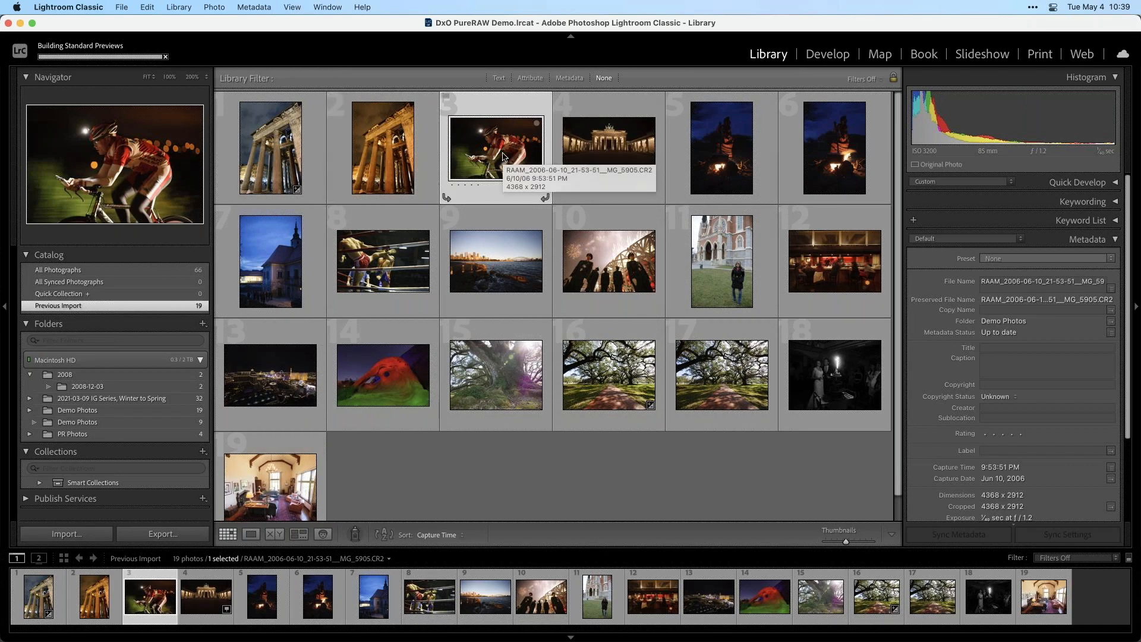
drag(497, 156, 383, 316)
key(super+Tab)
key(super+Tab)
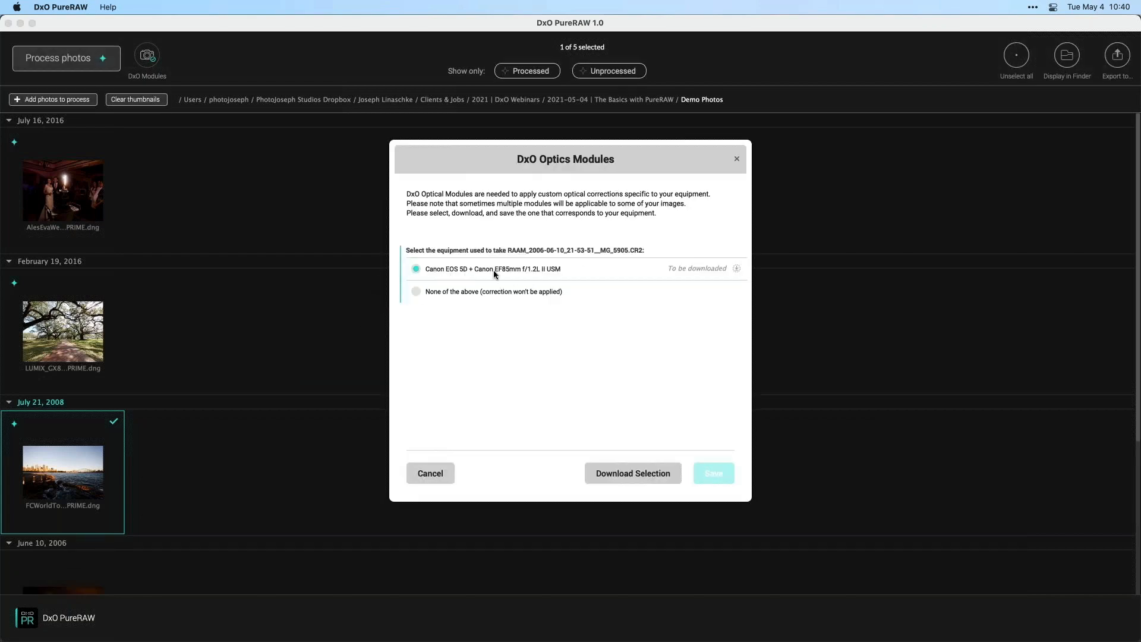
click(632, 476)
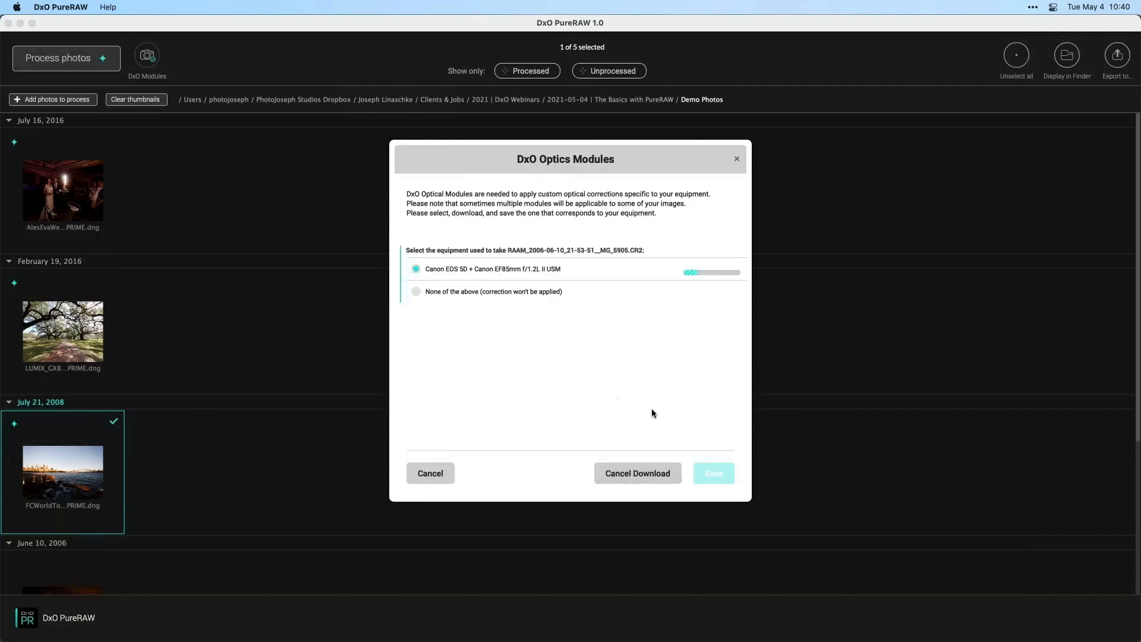
click(714, 473)
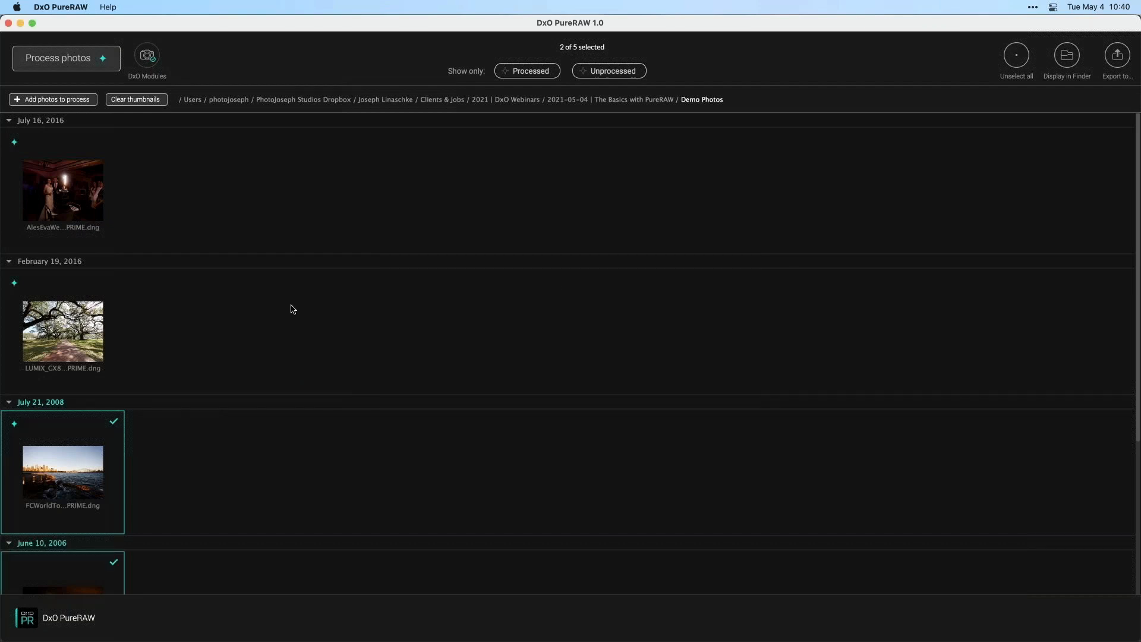
Step: Select only the cyclist photo dated June 10, 2006 among the PureRAW thumbnails
scroll(208, 371, down, 4)
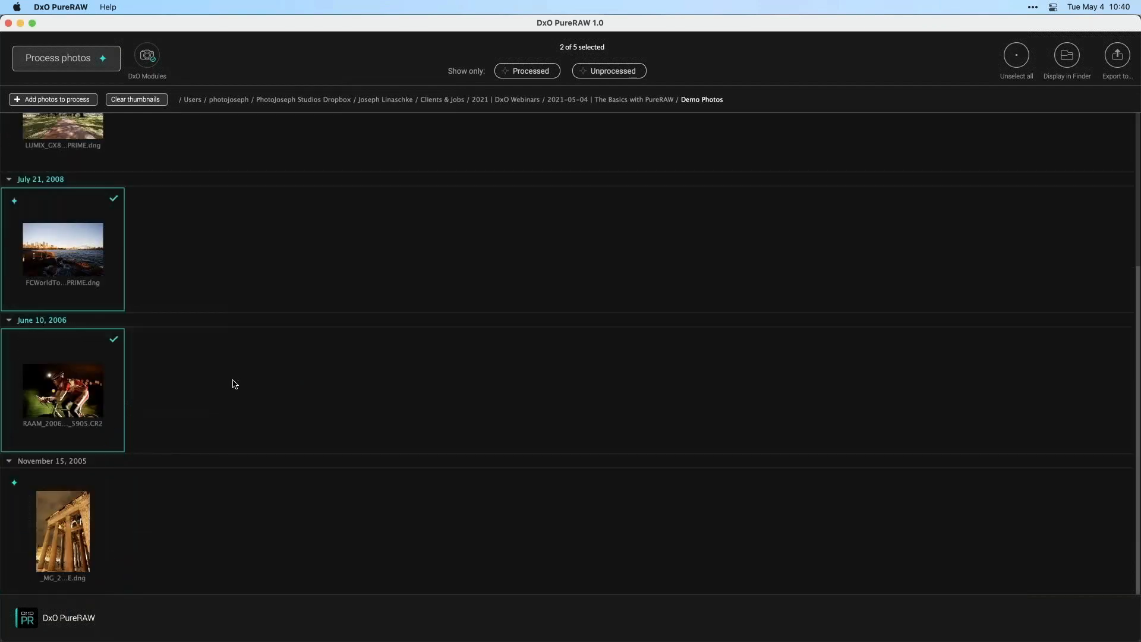
click(235, 383)
click(98, 385)
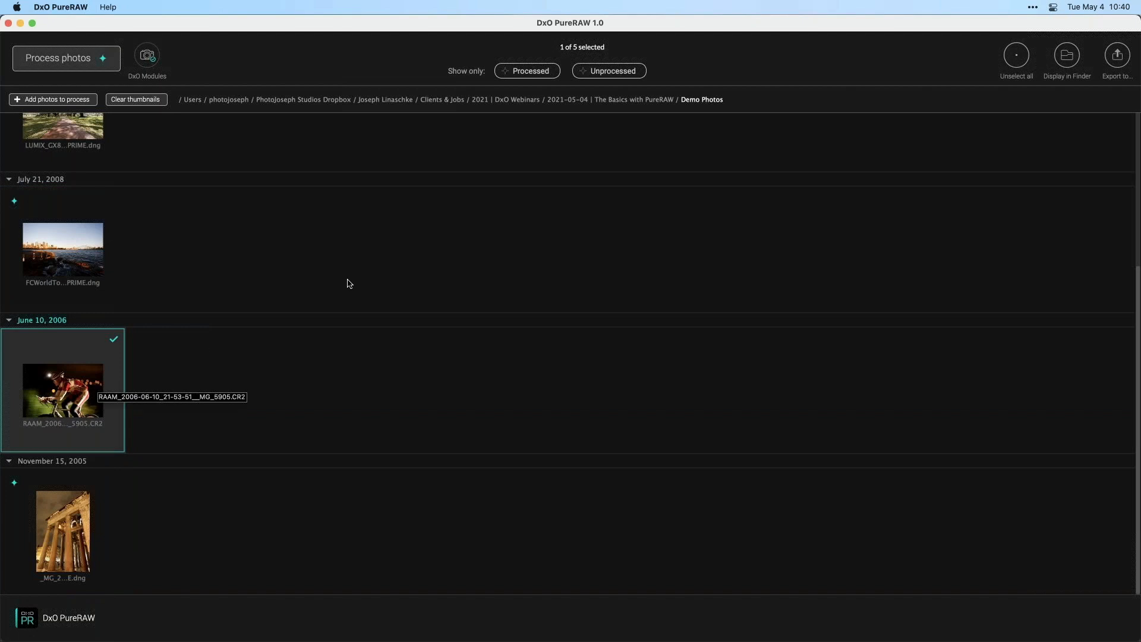
Step: Switch back to Lightroom Classic, clear the cyclist photo selection and open the campfire photo _MG_9221.CR2 in the single-image view
key(super+Tab)
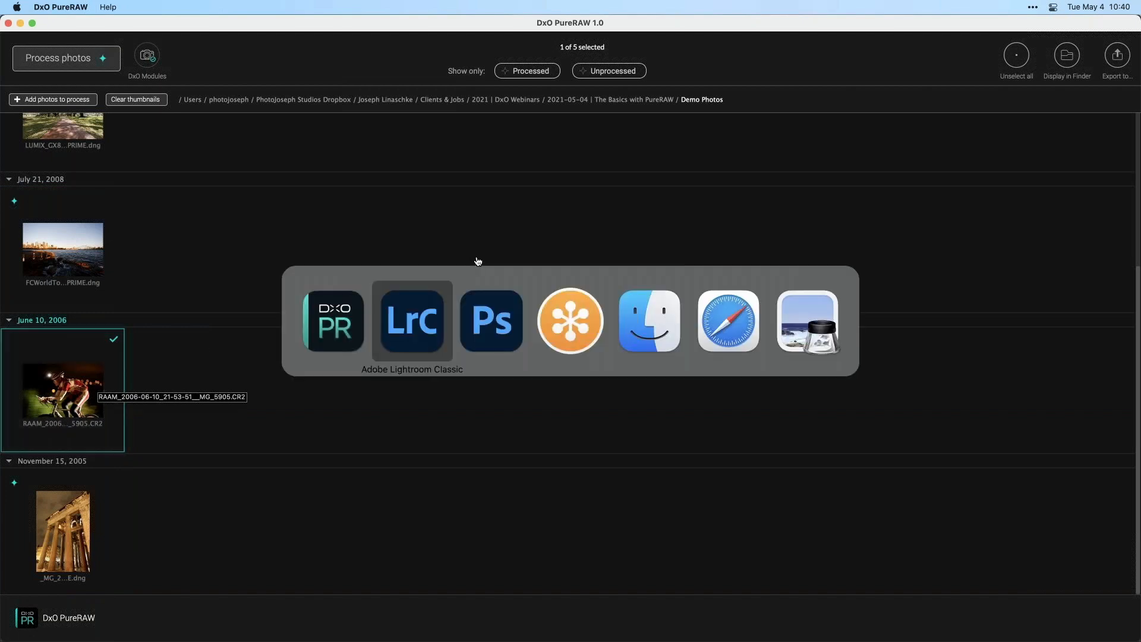
click(399, 331)
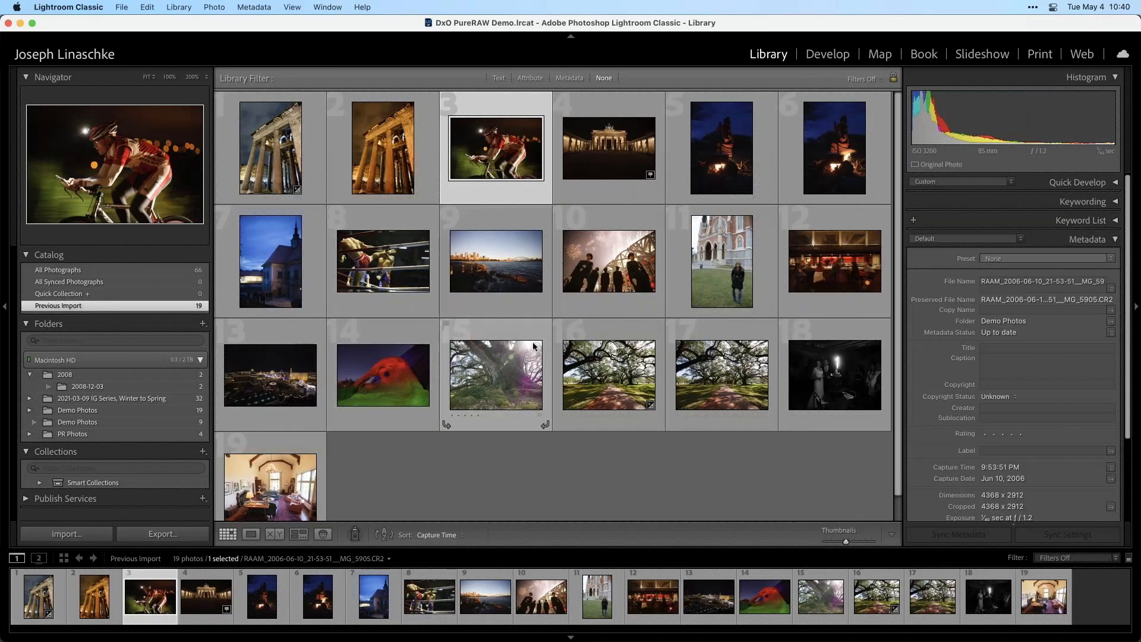
key(super+d)
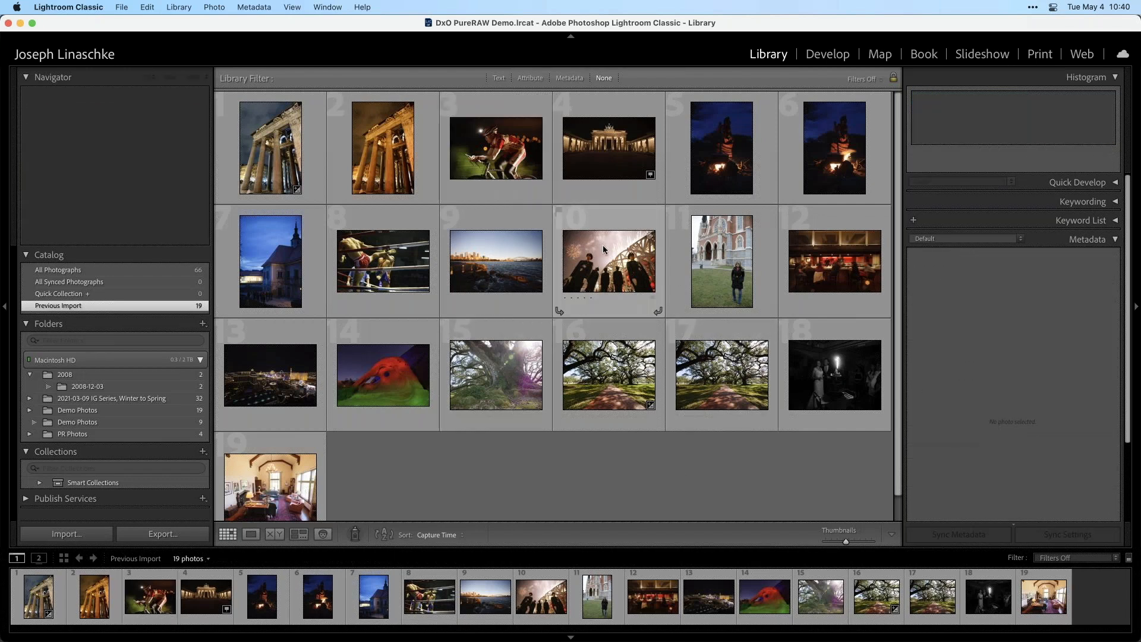
click(796, 178)
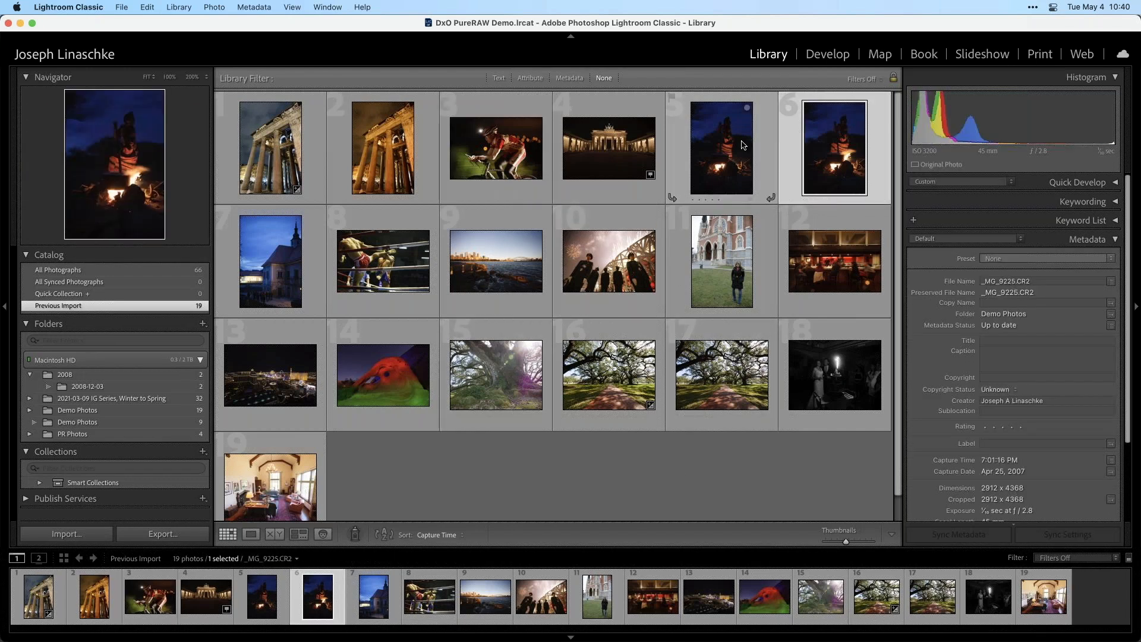
double_click(741, 145)
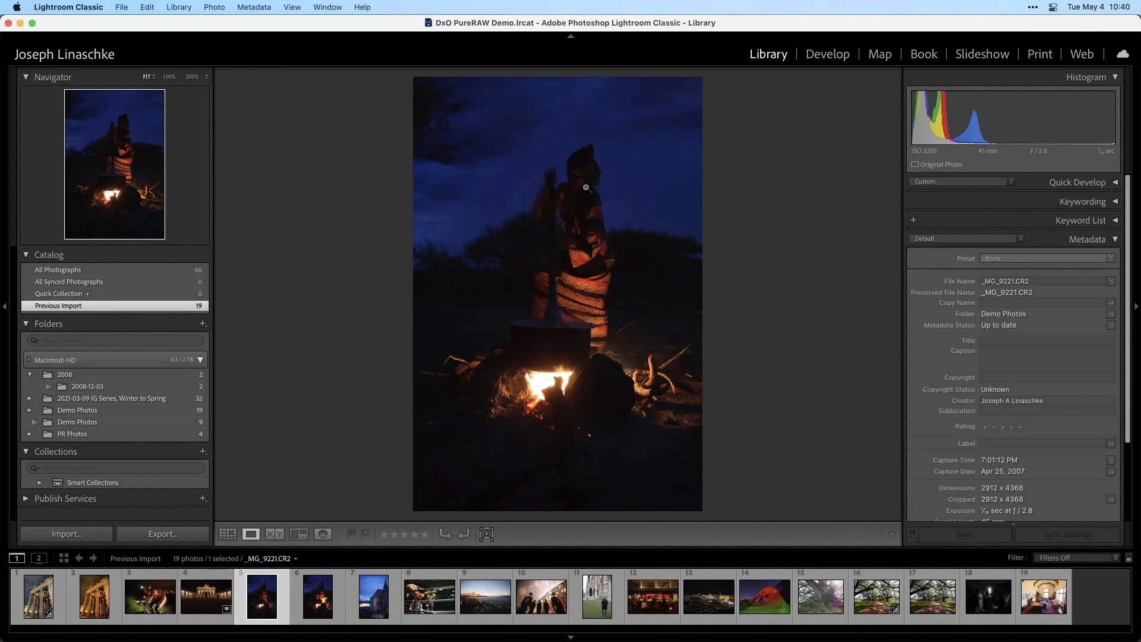
Step: Compare the standing figure in the campfire photos _MG_9221.CR2 and _MG_9225.CR2 at 100% zoom
key(Right)
key(Left)
click(584, 177)
drag(614, 128, 609, 248)
mouse_move(570, 189)
mouse_down()
mouse_move(540, 218)
mouse_move(577, 190)
mouse_up()
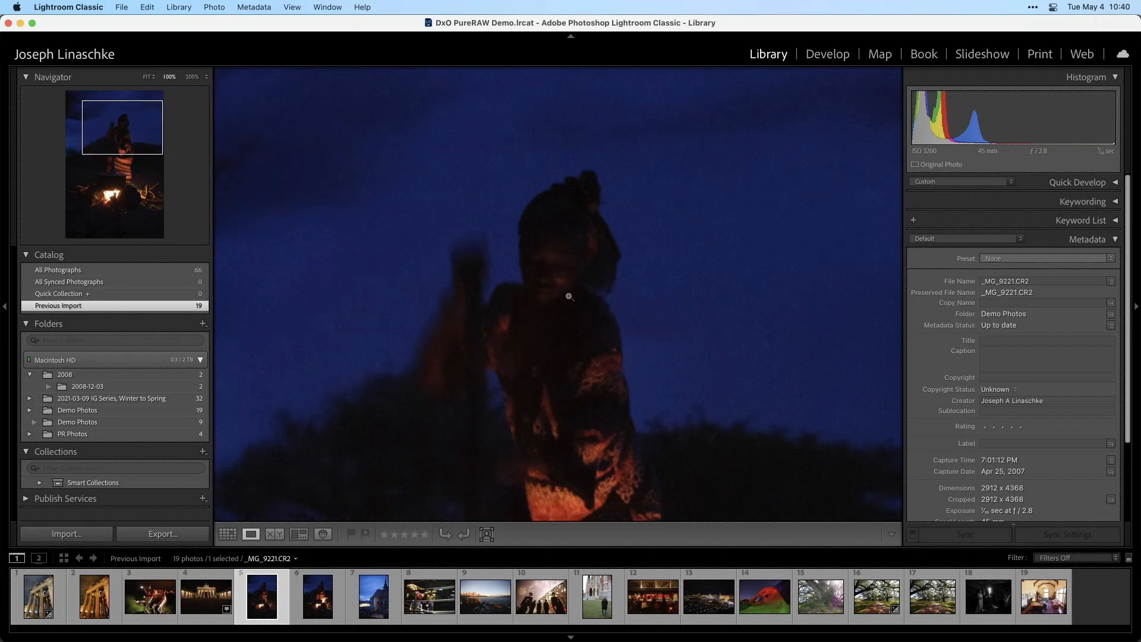
key(Right)
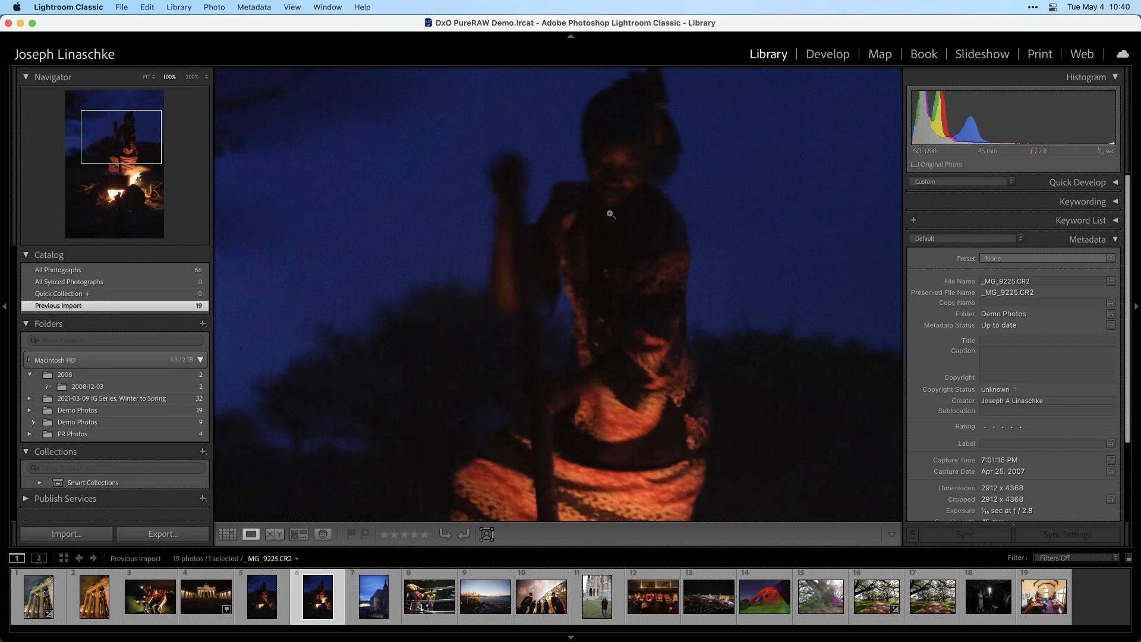
Step: Examine the standing figure and the exposure metadata of campfire photo _MG_9221.CR2, and fit the whole photo in view
key(Left)
drag(580, 195, 574, 238)
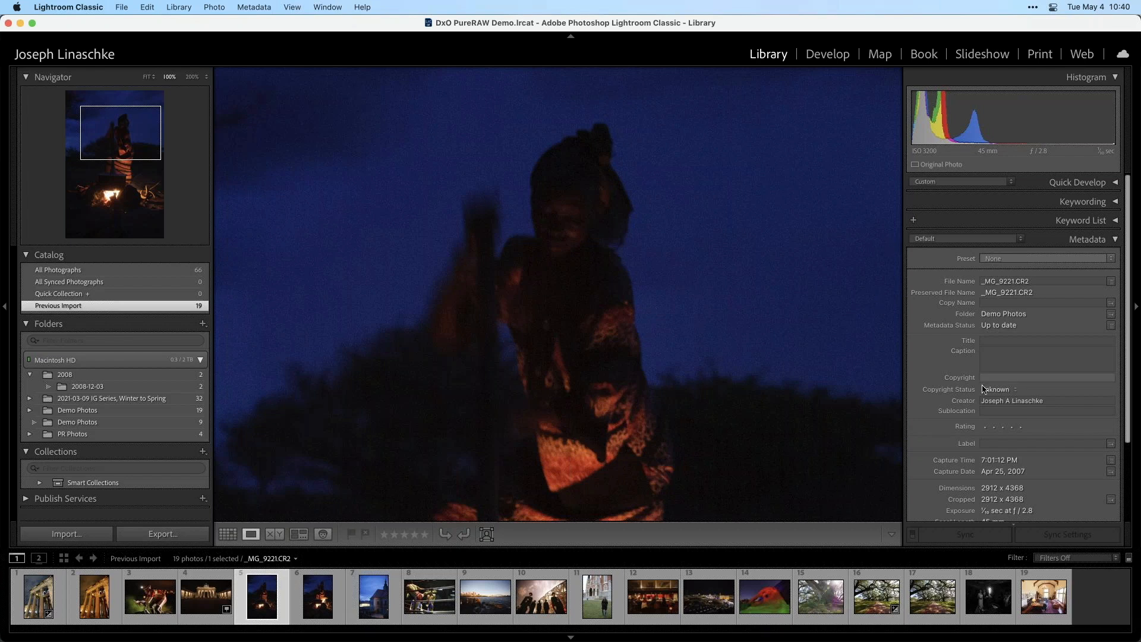
scroll(985, 389, down, 1)
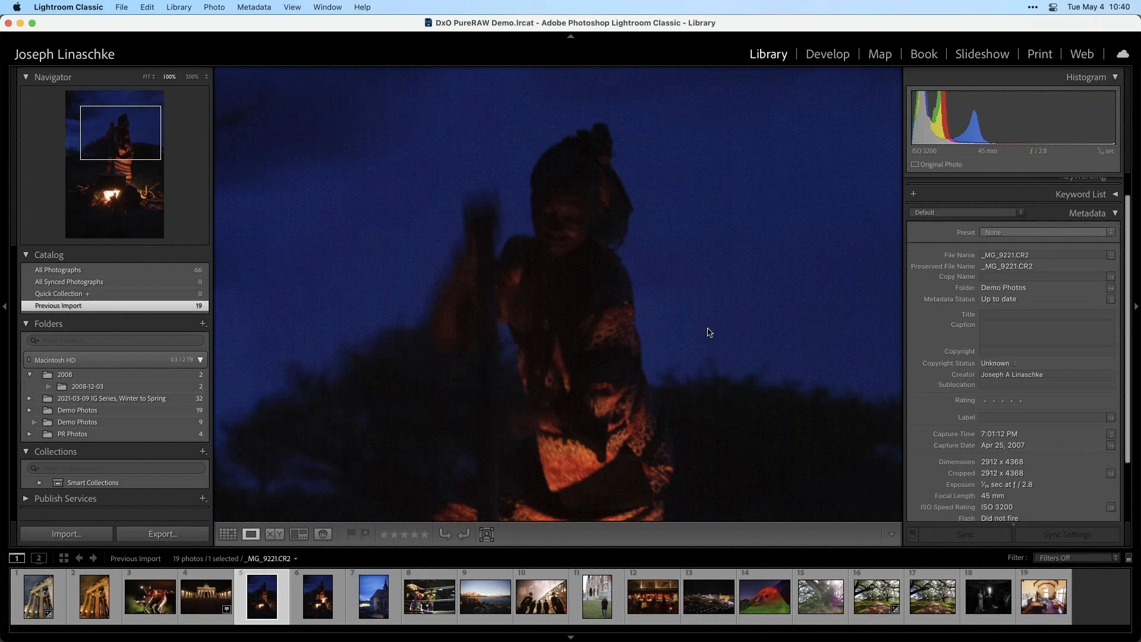
click(662, 276)
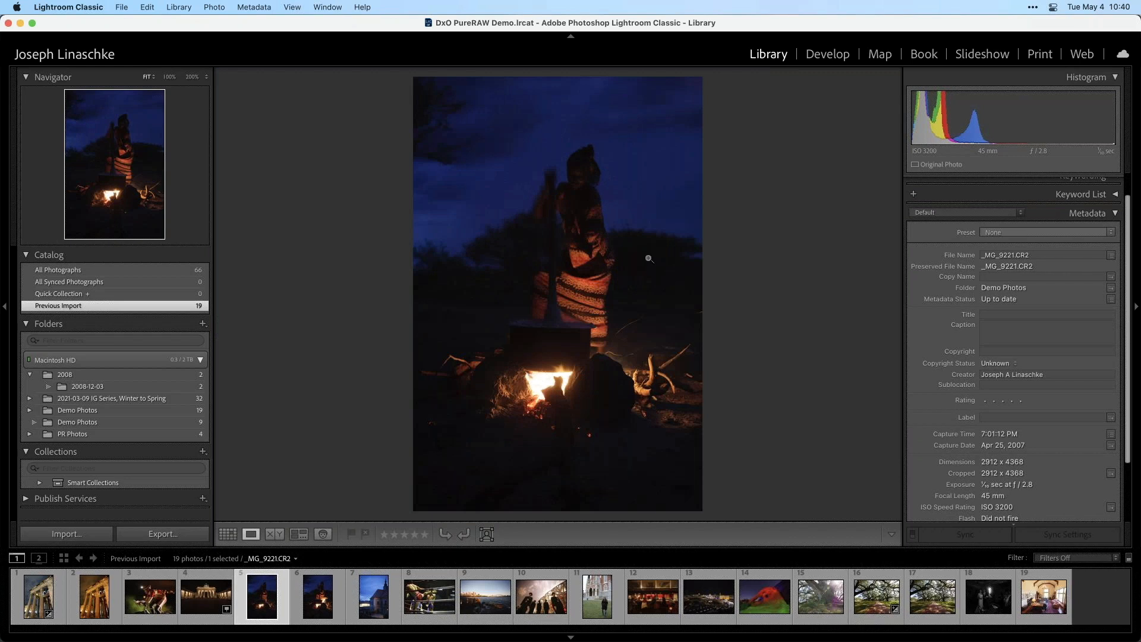
Step: Go to campfire photo _MG_9225.CR2, return to the thumbnail grid and bring up the available actions for that photo
key(Right)
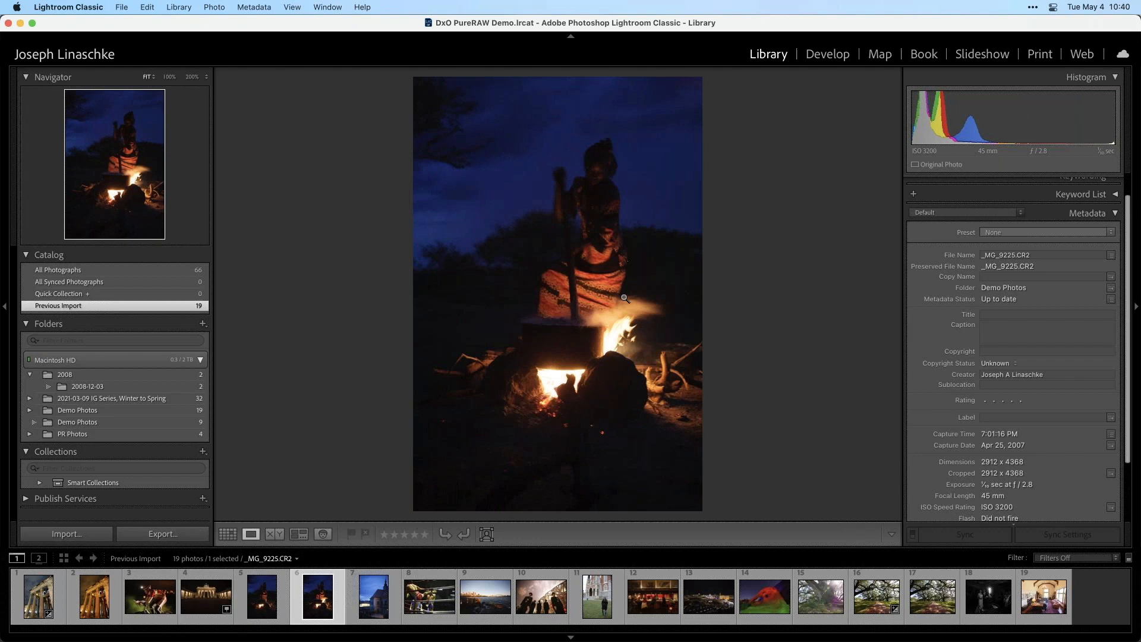
double_click(625, 298)
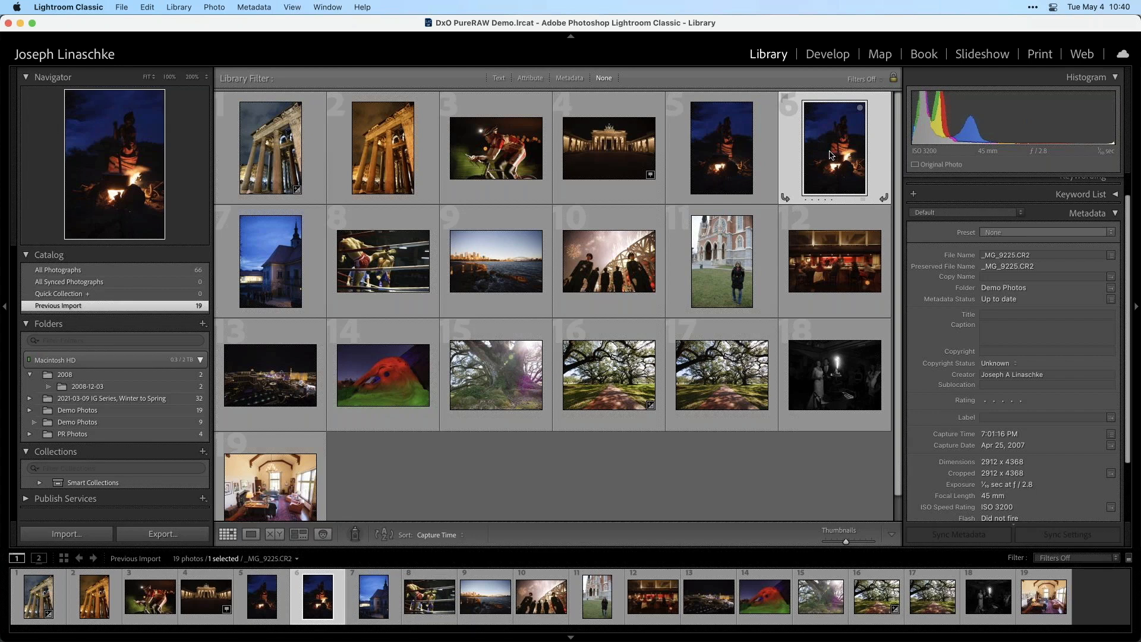
right_click(828, 145)
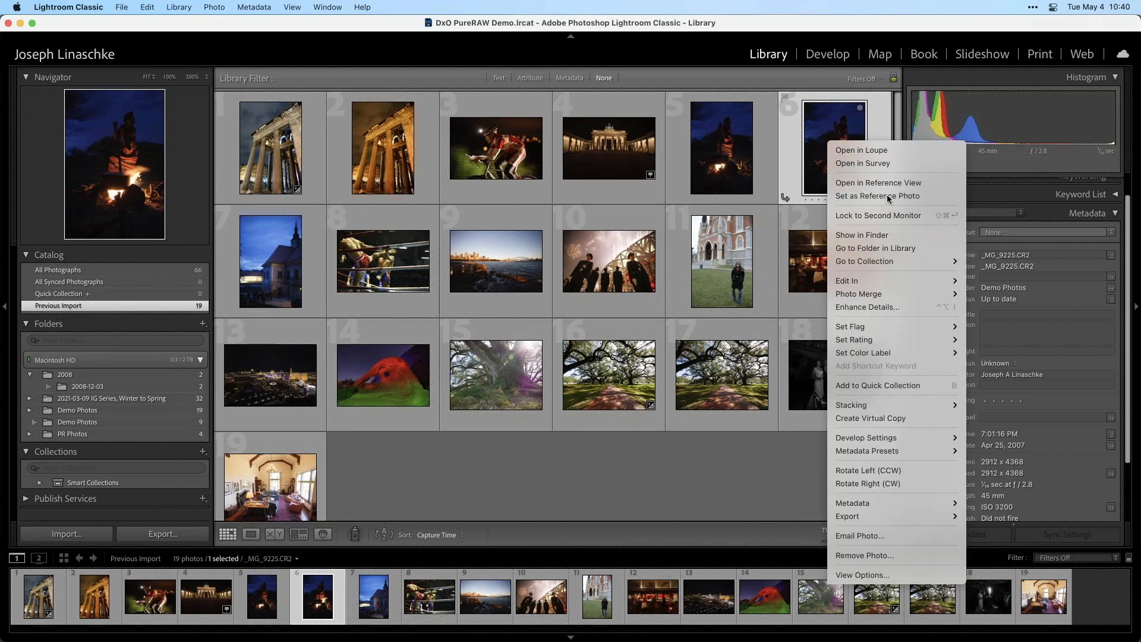
Step: Reveal _MG_9225.CR2 in Finder, add it to DxO PureRAW, and download and save its Canon EOS 5D + EF24-70mm f/2.8L USM optics module
click(912, 236)
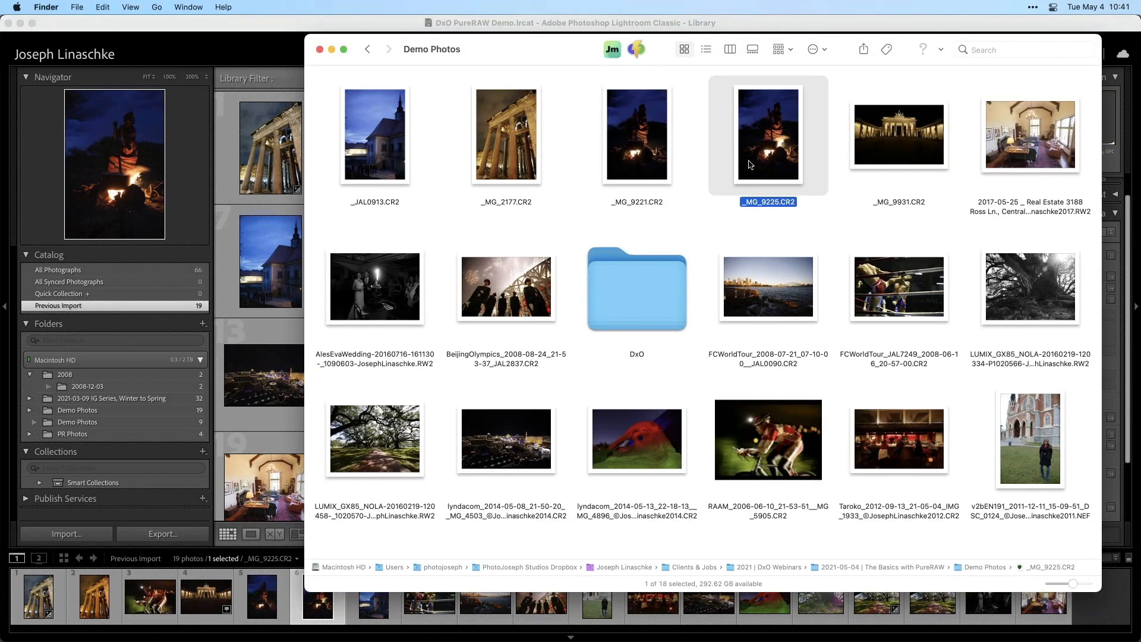
drag(766, 133, 291, 261)
key(super+Tab)
key(super+Tab)
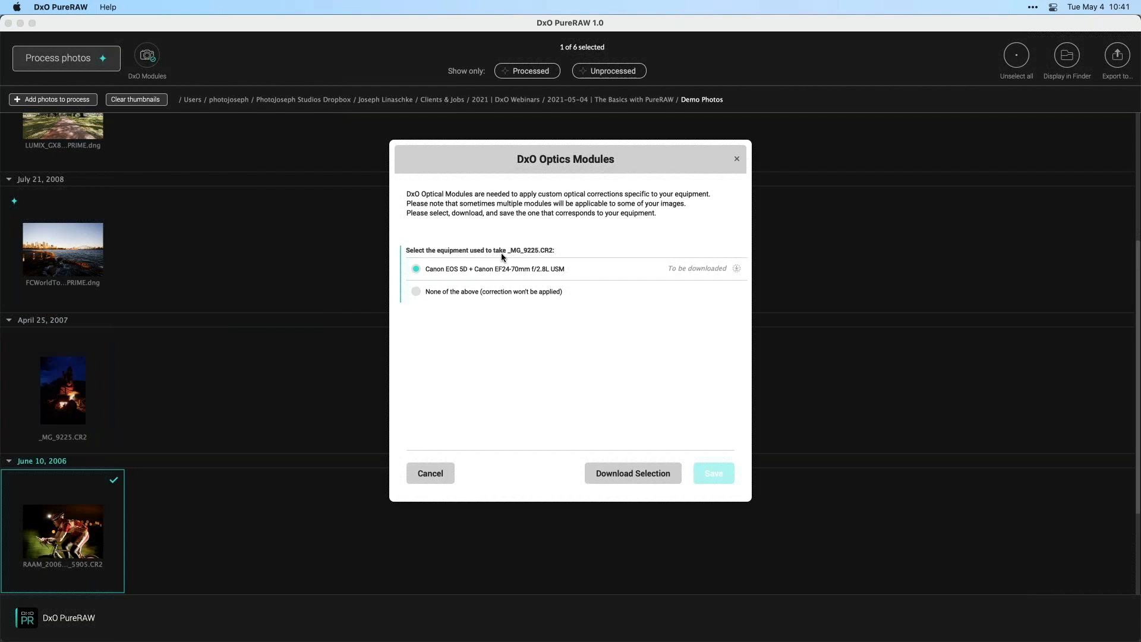
click(634, 473)
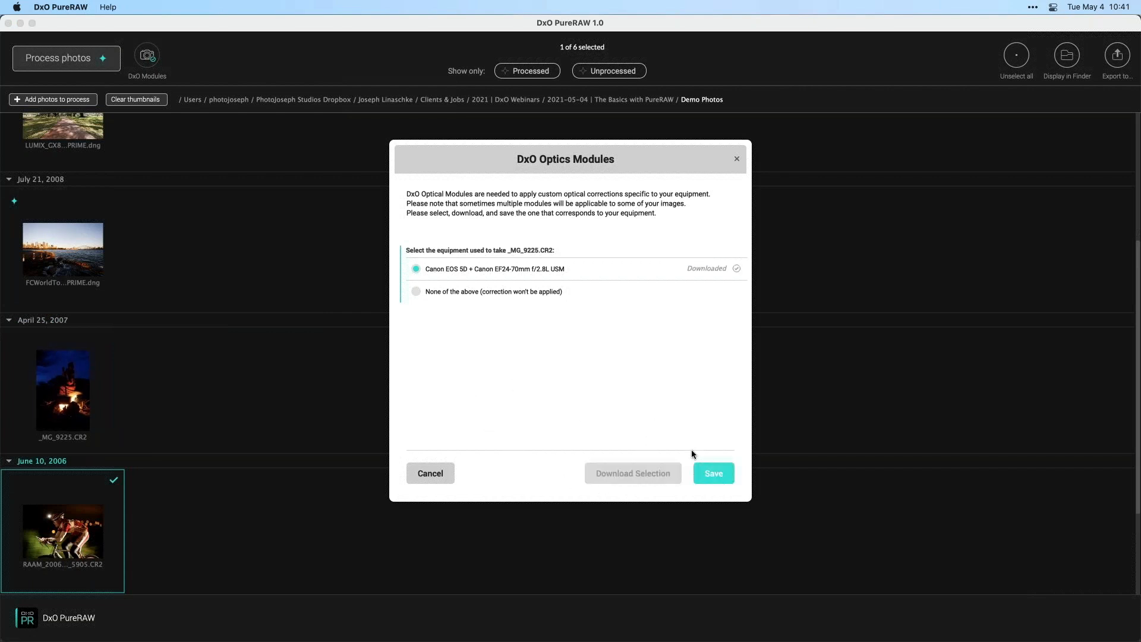
click(714, 473)
Step: Select only _MG_9225.CR2 in the April 25, 2007 group and open its large preview
click(66, 391)
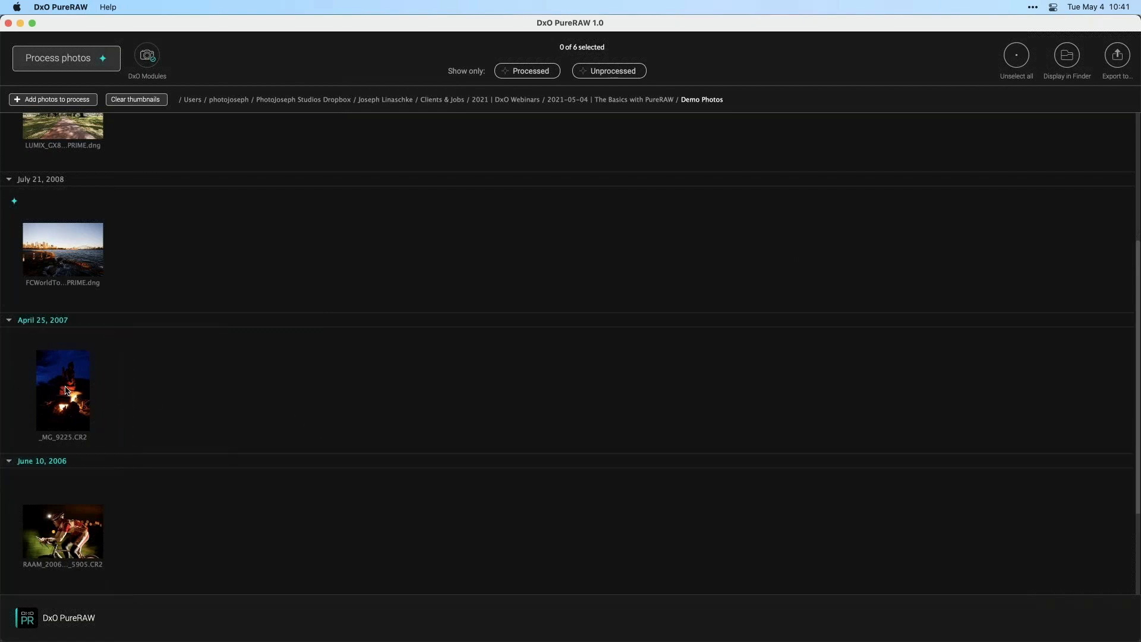
click(65, 391)
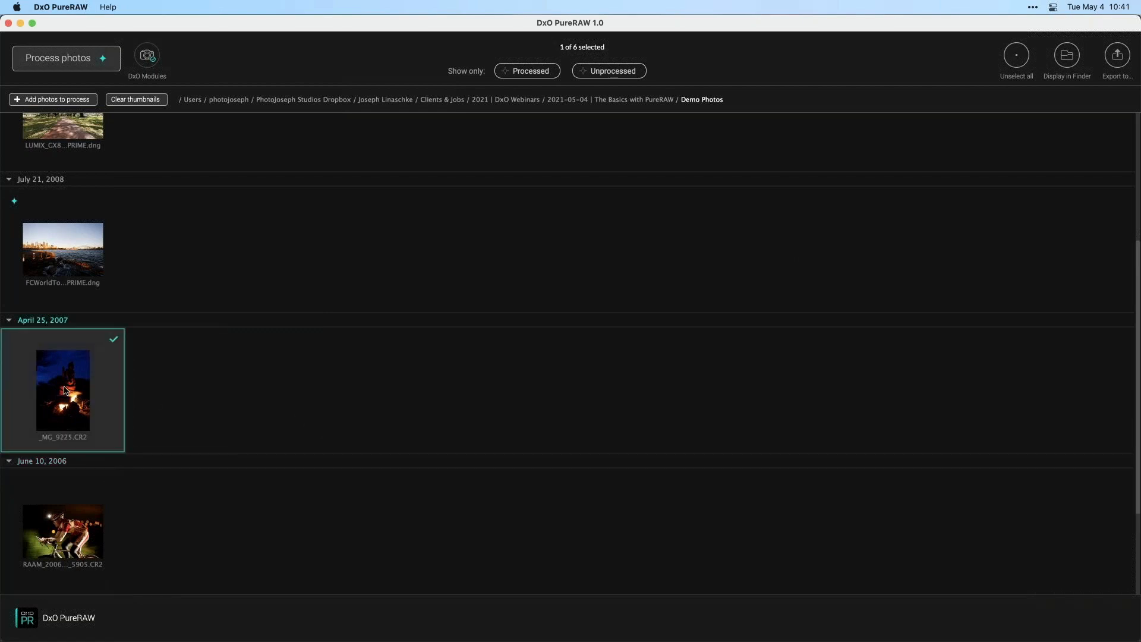
double_click(65, 390)
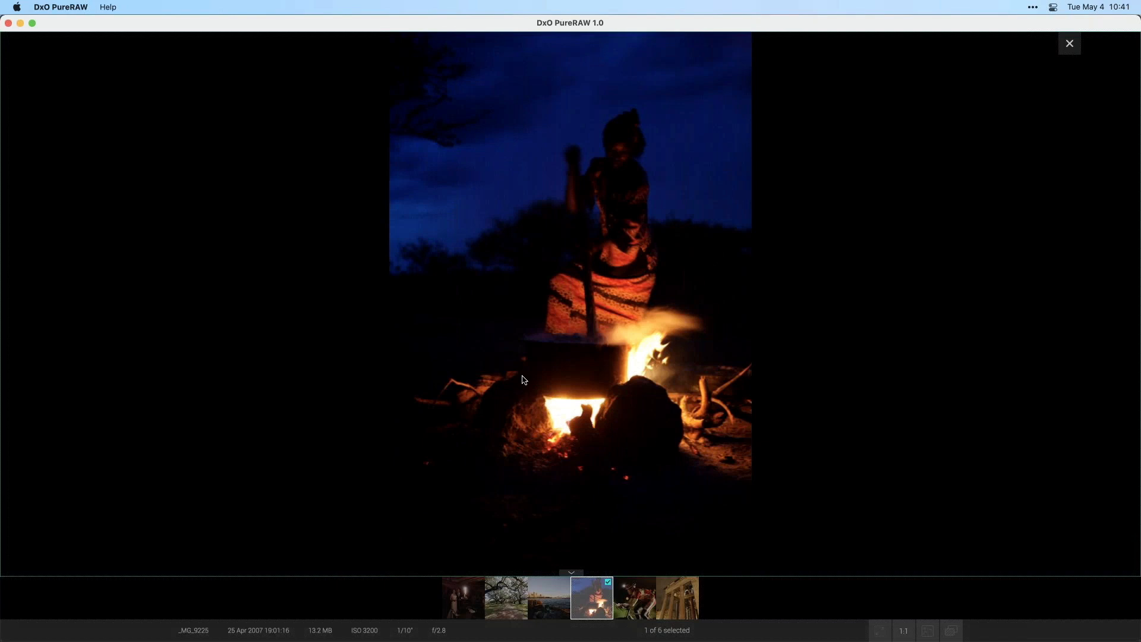
Step: Switch back to Lightroom Classic and reveal the campfire photo _MG_9225.CR2 in Finder again
key(super+Tab)
key(super+Tab)
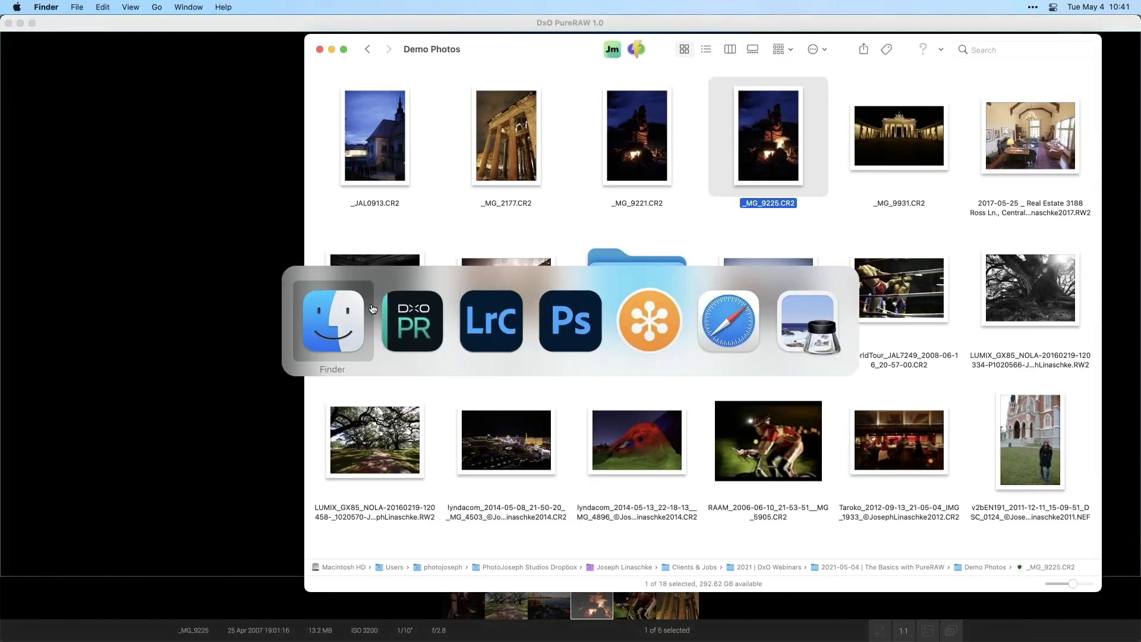
click(491, 323)
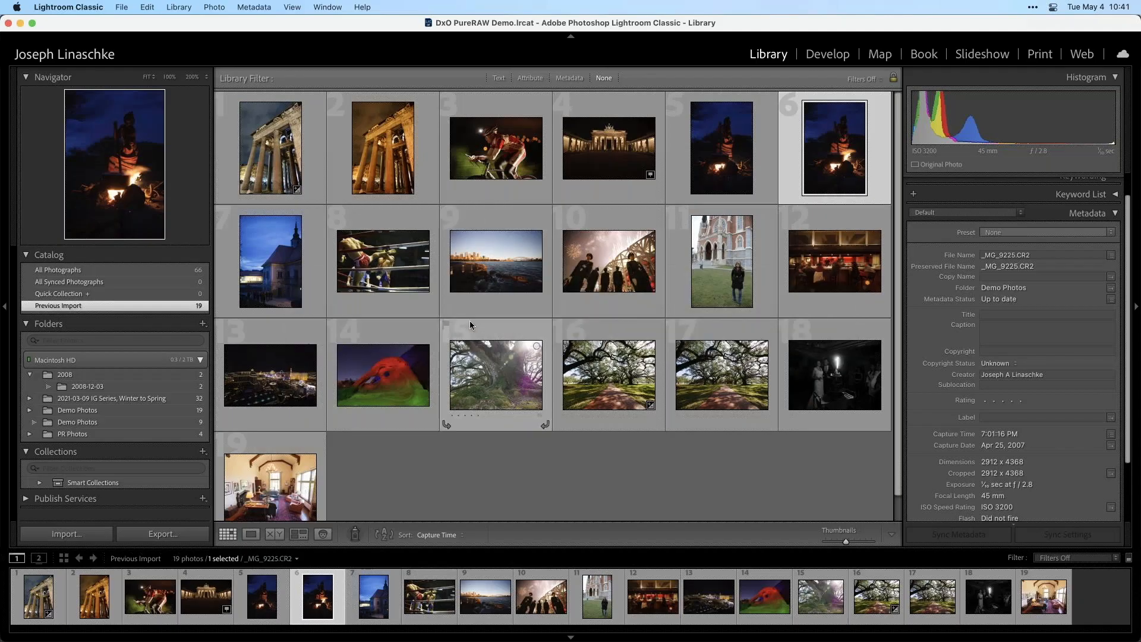
right_click(825, 149)
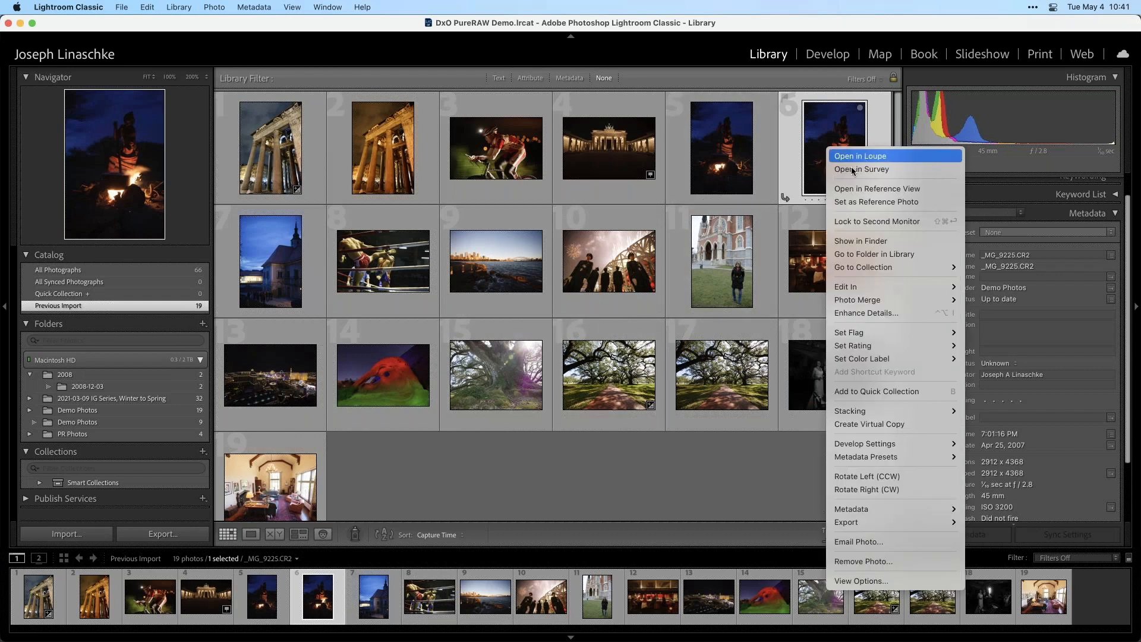
click(858, 241)
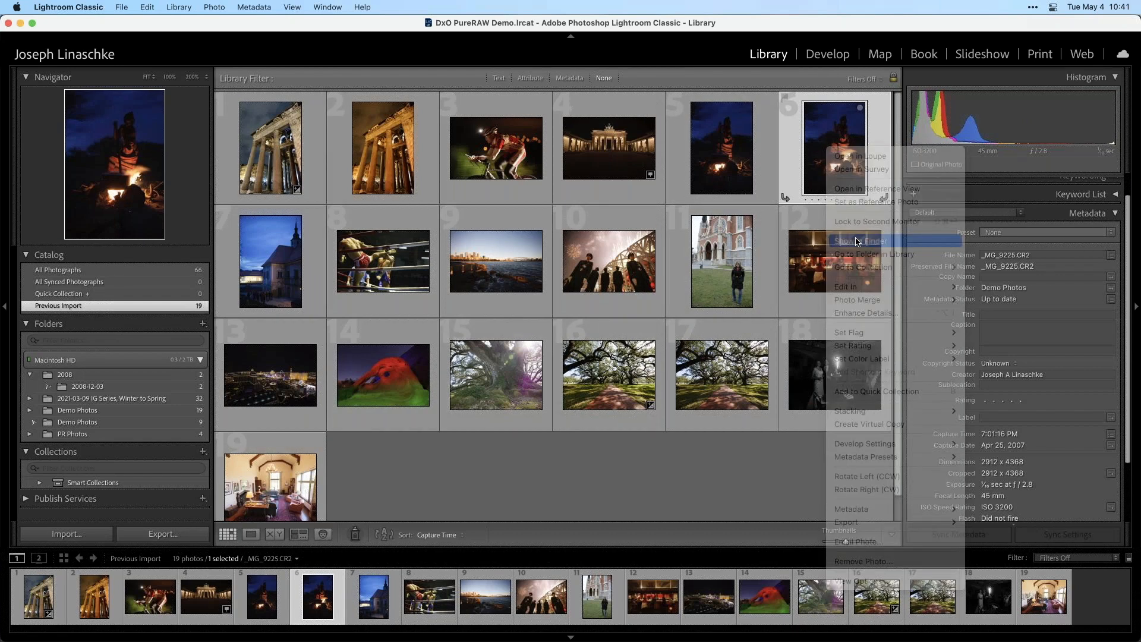
drag(772, 137, 761, 145)
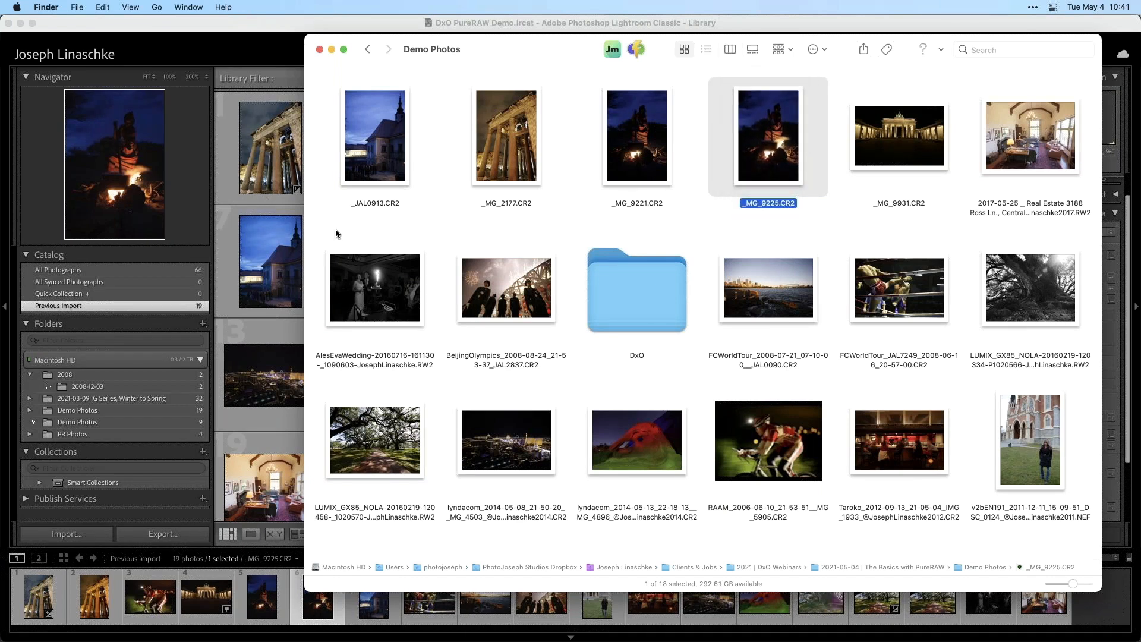
Step: Return to Lightroom Classic and try to reveal two selected photos in Finder at once, using the night city and red rock shots
click(250, 175)
click(486, 388)
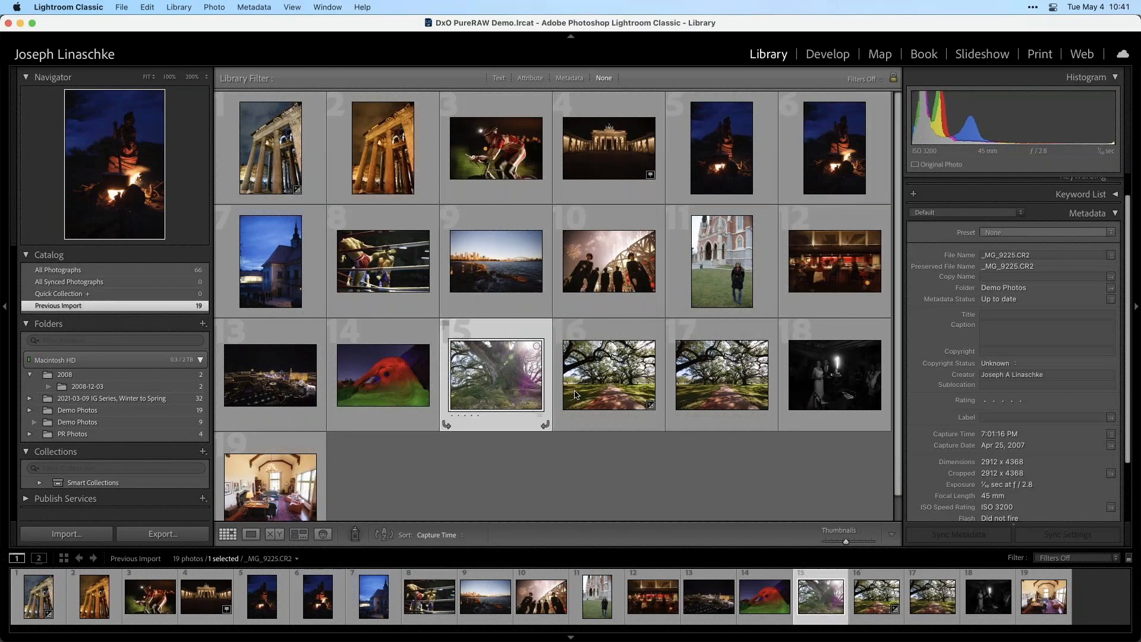
shift+click(628, 380)
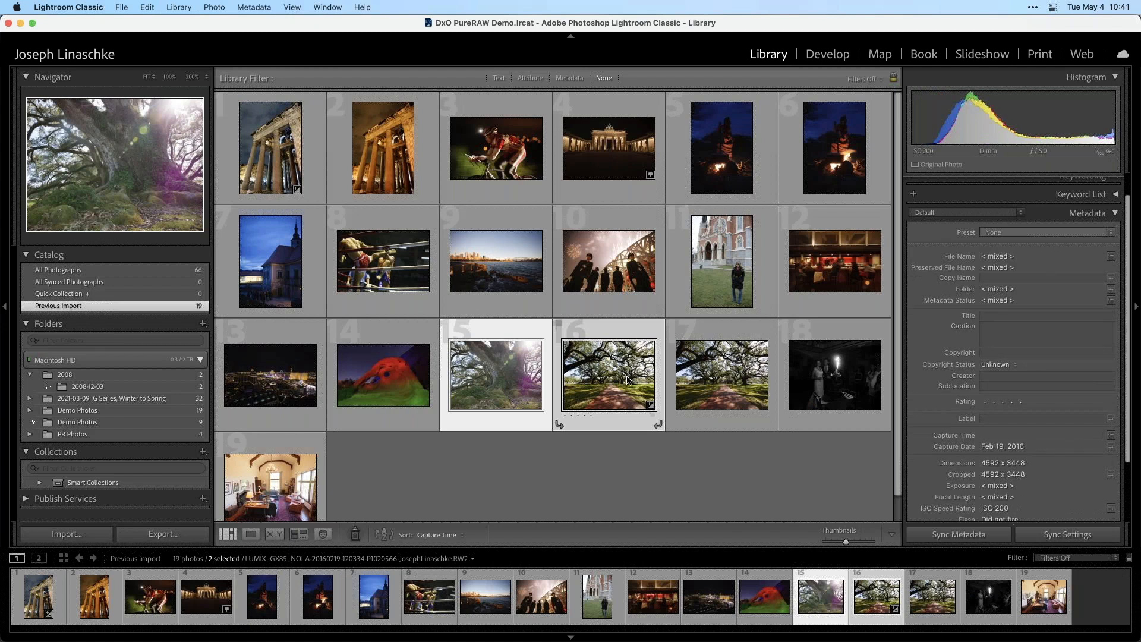
click(401, 386)
shift+click(297, 374)
right_click(357, 368)
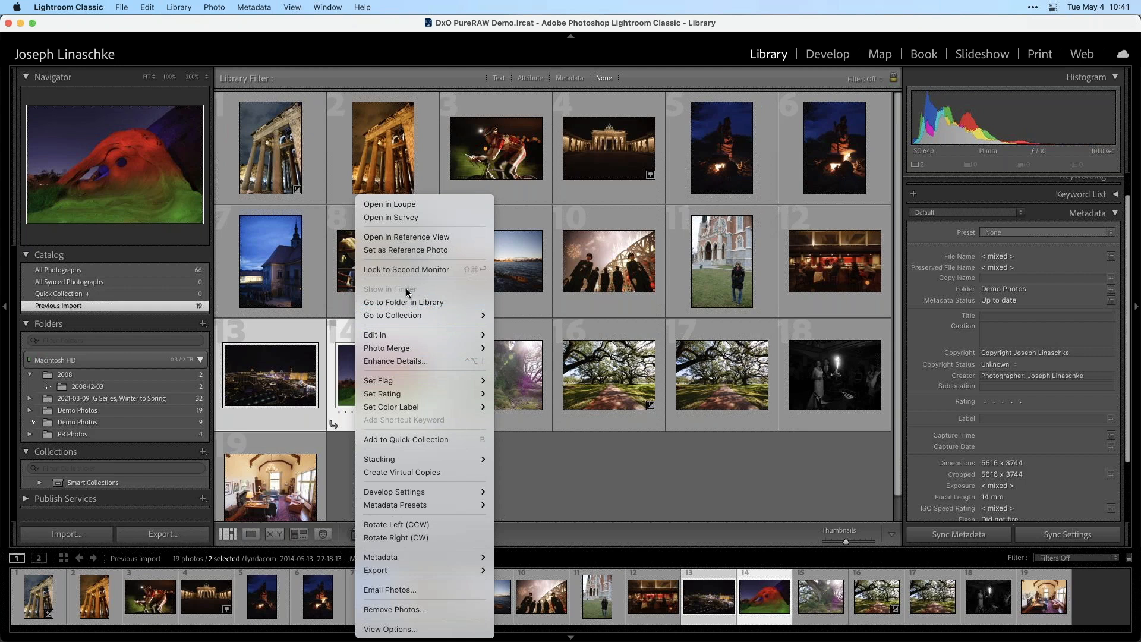
click(248, 371)
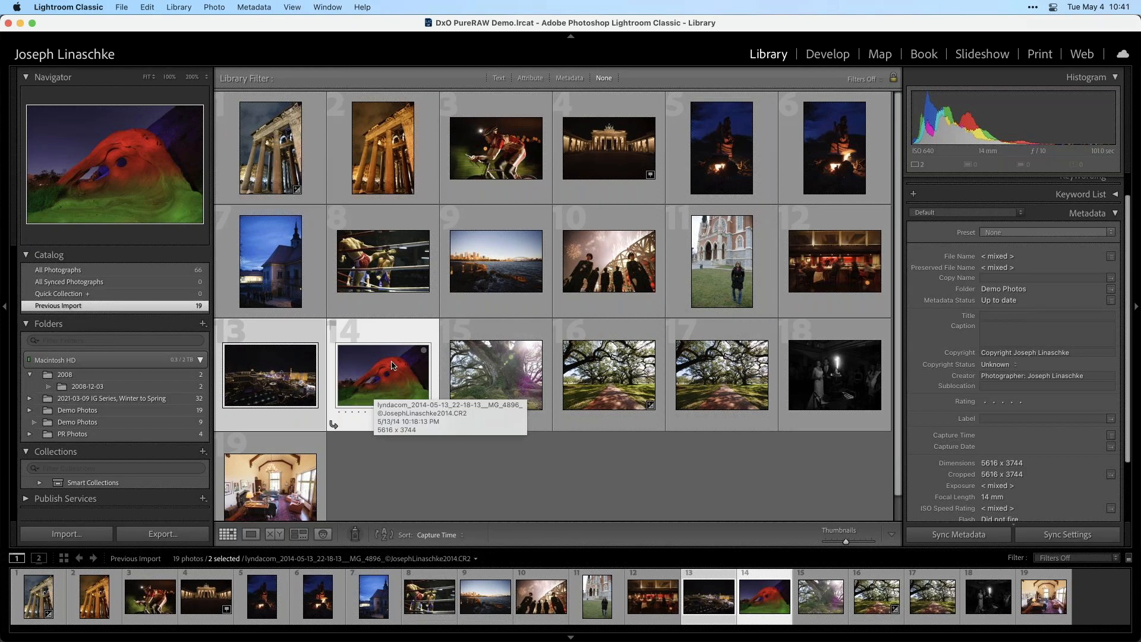
Step: Reveal only the red and green rock photo in Finder, and add the neighbouring night city file to the selection there
click(392, 392)
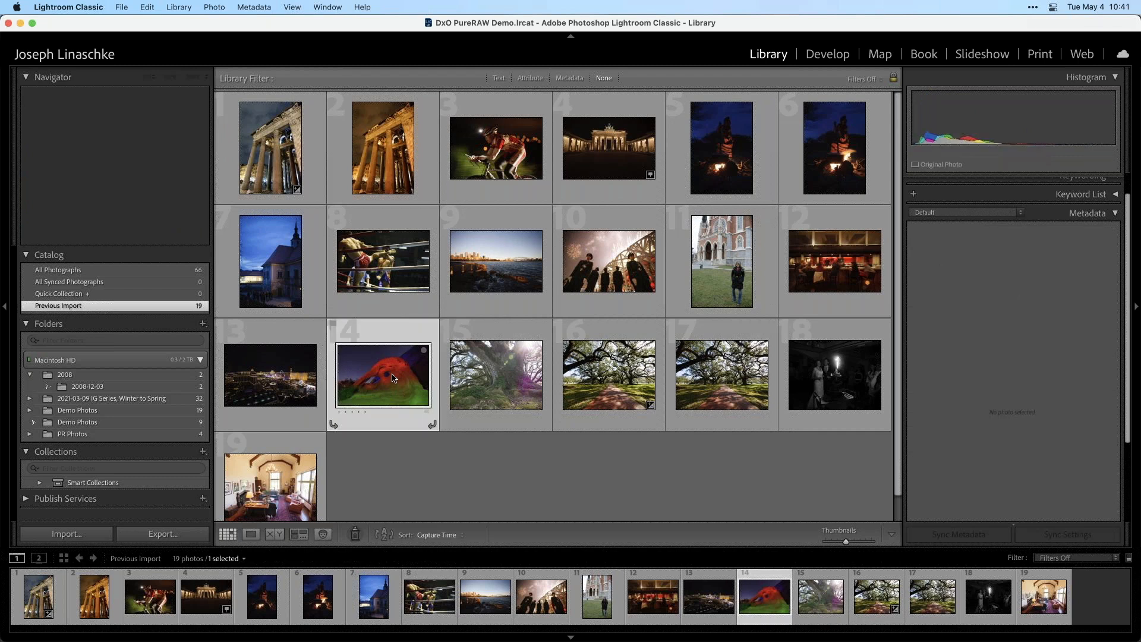
right_click(393, 378)
click(446, 291)
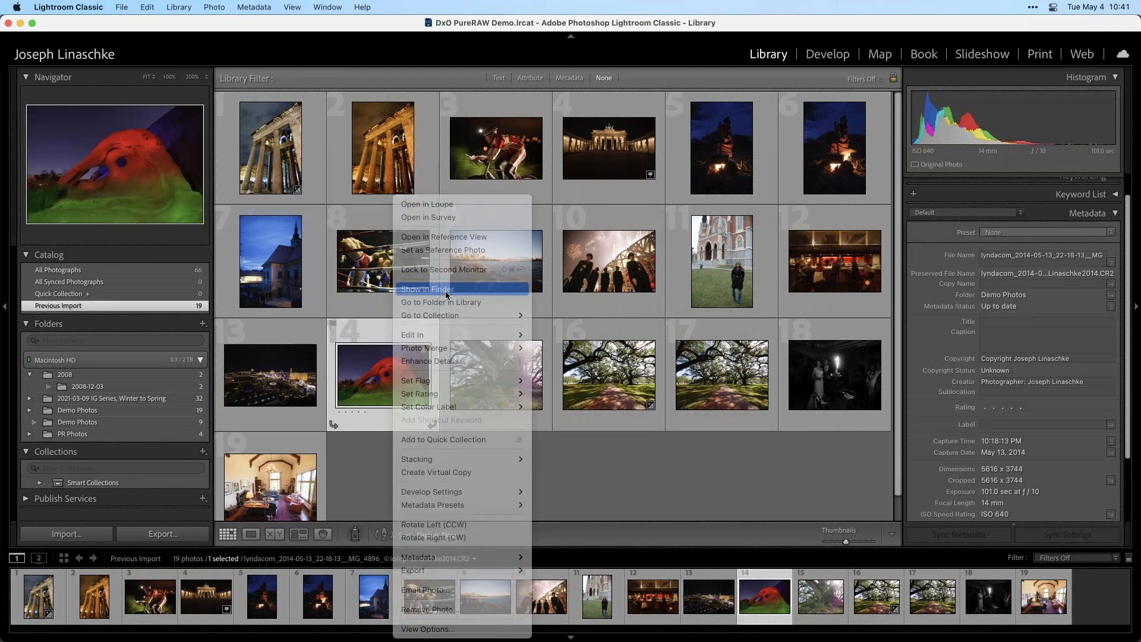
super+click(515, 430)
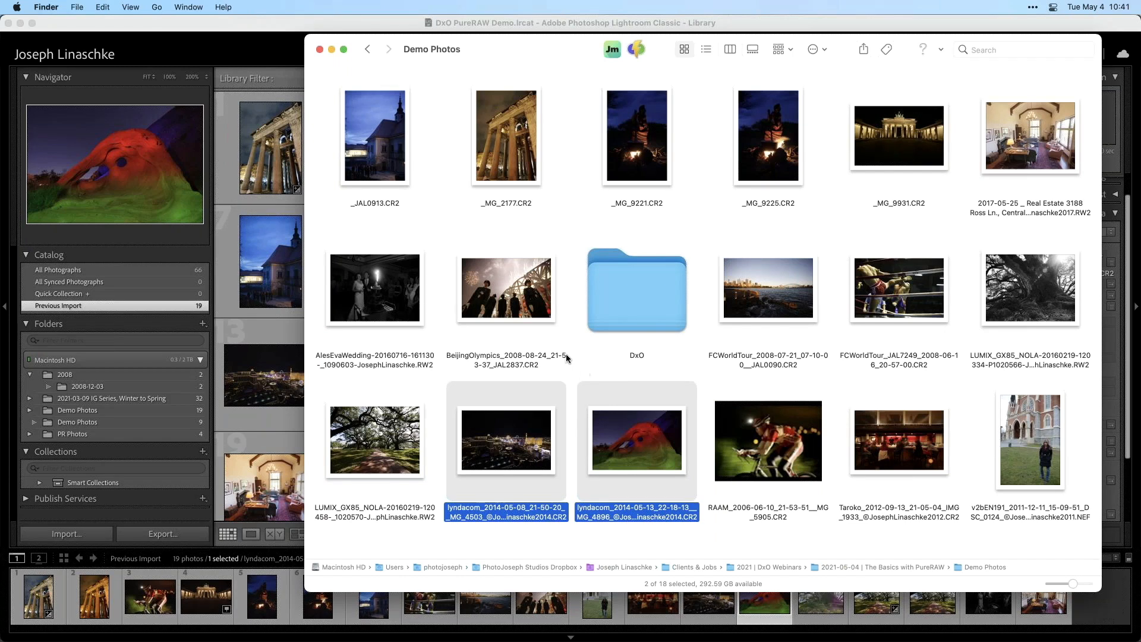
Step: Switch to DxO PureRAW, close the large preview, and process the selected _MG_9225.CR2
key(super+Tab)
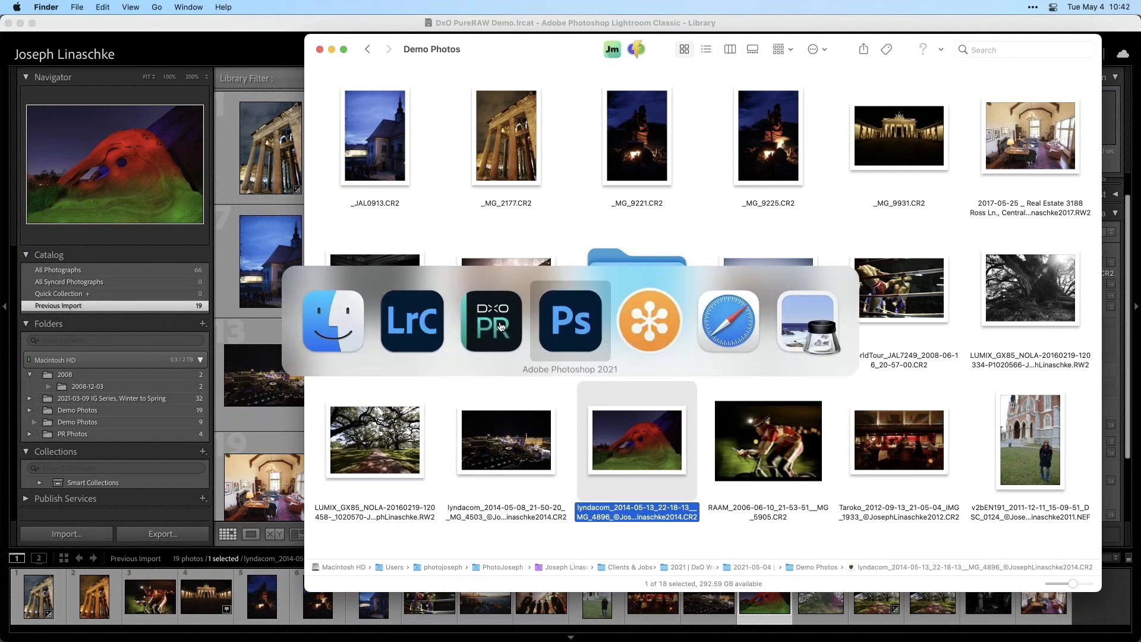
click(501, 327)
click(1073, 45)
click(66, 62)
click(675, 472)
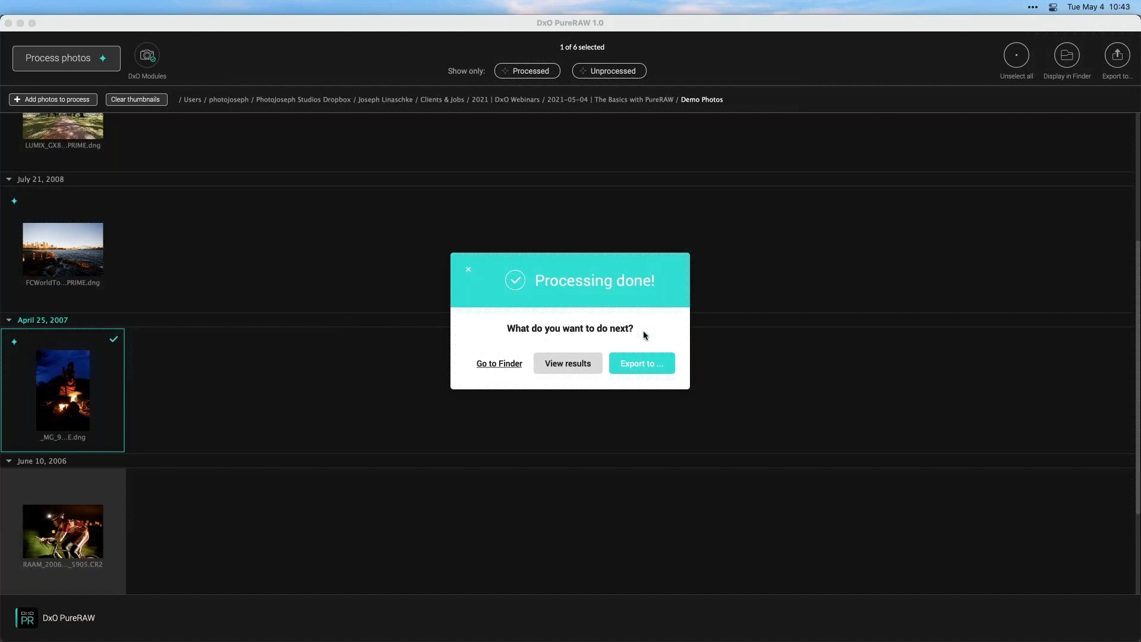
Step: View the processing results and compare the original RAW with the processed DNG at 1:1 around the figure and fire, finally closing the comparison
click(567, 363)
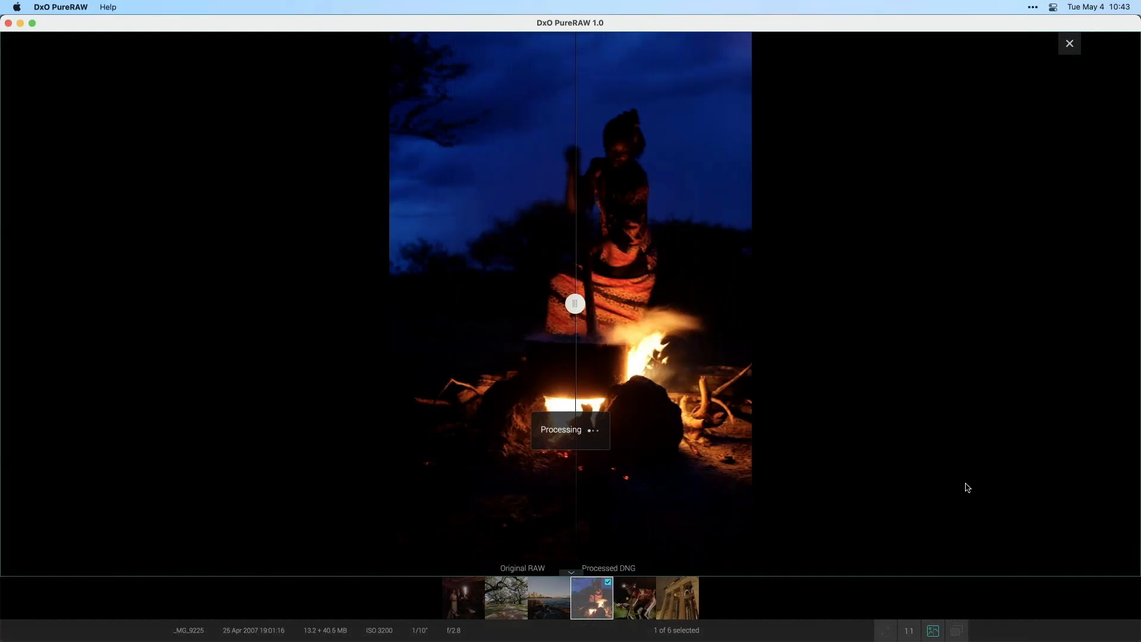
click(909, 630)
drag(710, 185, 718, 473)
mouse_move(576, 306)
mouse_down()
mouse_move(783, 296)
mouse_move(660, 288)
mouse_move(700, 285)
mouse_move(579, 300)
mouse_up()
drag(731, 285, 644, 291)
drag(721, 204, 719, 77)
drag(661, 304, 553, 306)
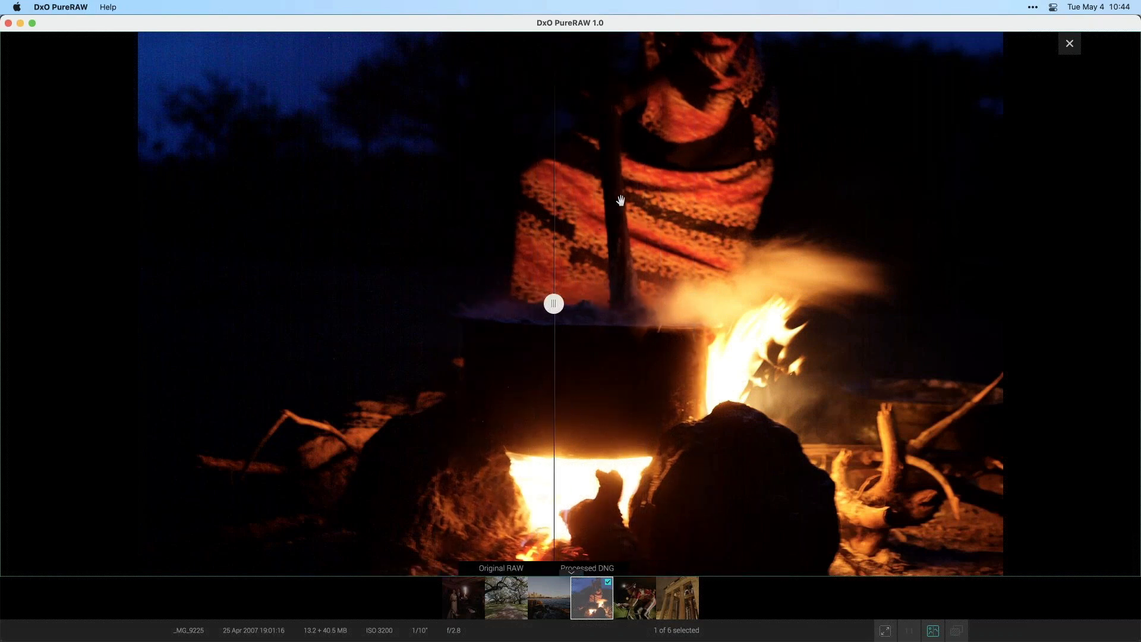
click(620, 200)
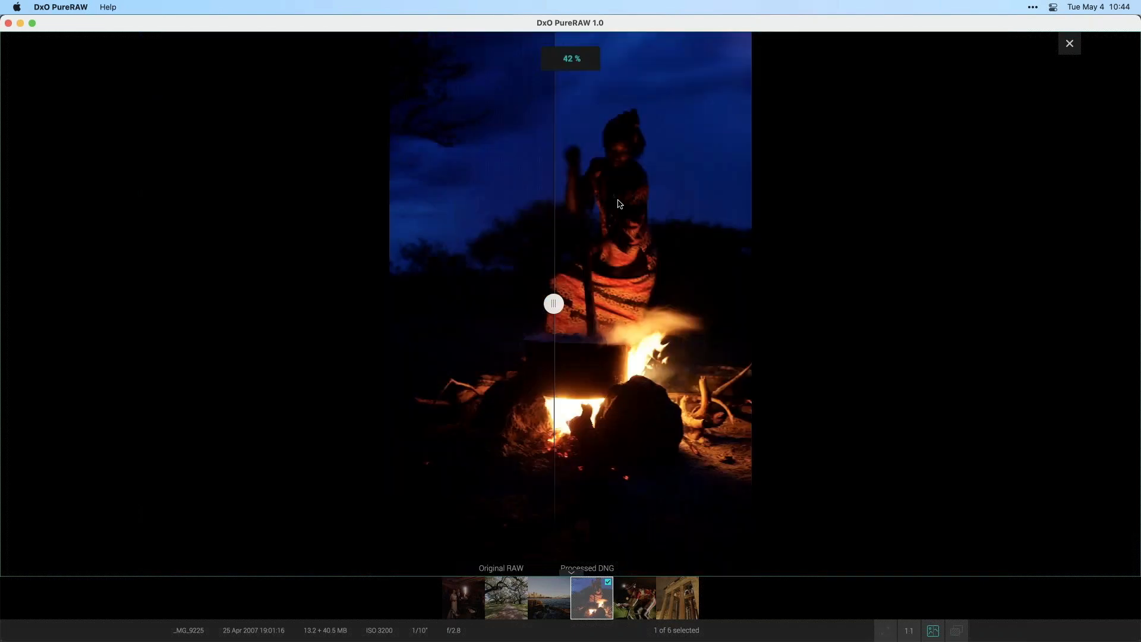
click(1070, 44)
Step: Export the processed _MG_9225 DNG to Lightroom Classic without the original raw file, and import it using Copy as DNG
right_click(66, 378)
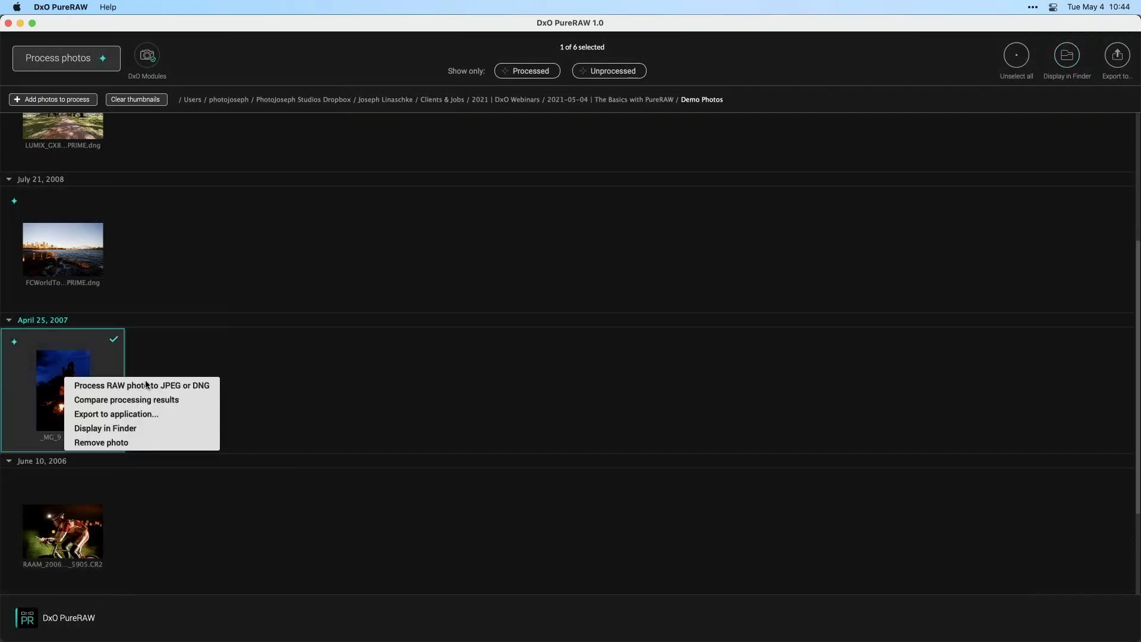
click(154, 414)
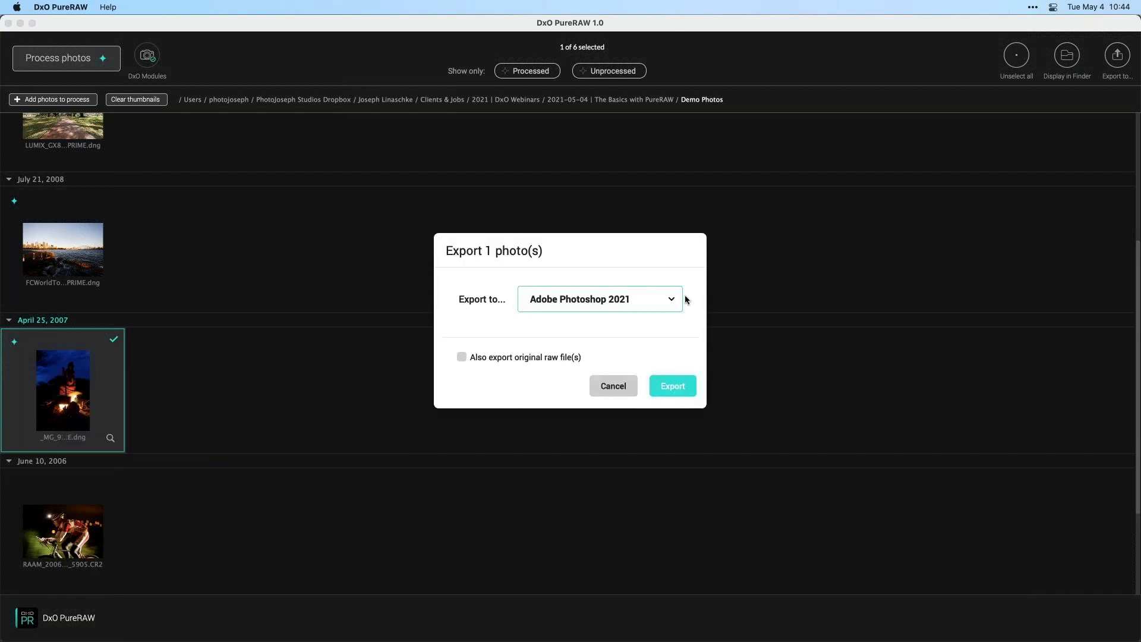
click(671, 297)
click(634, 339)
click(659, 387)
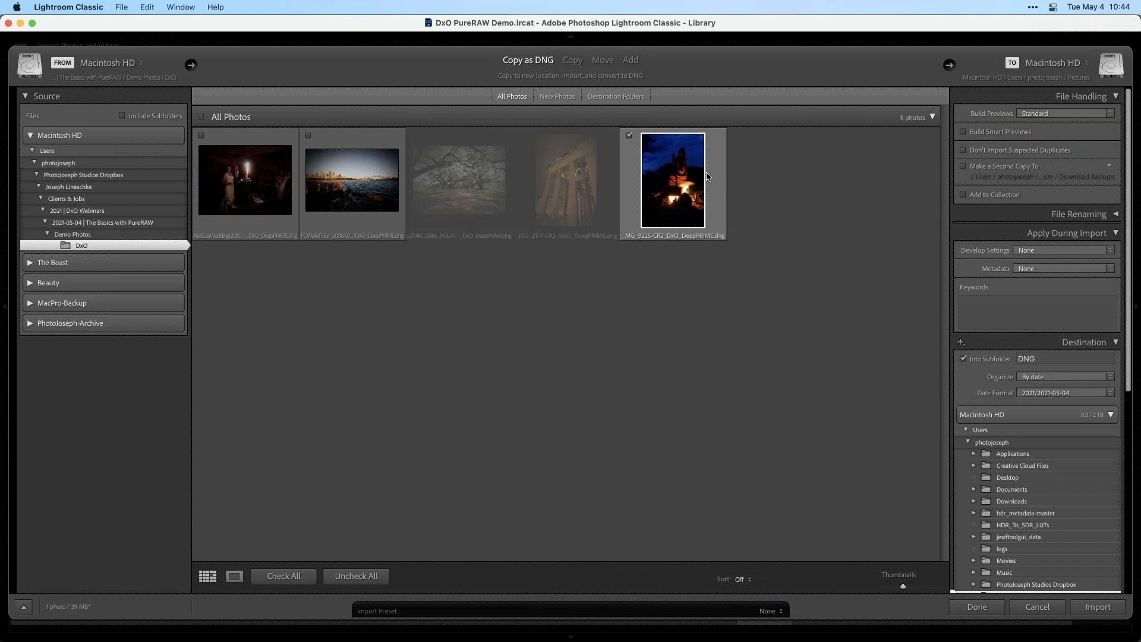
click(1099, 606)
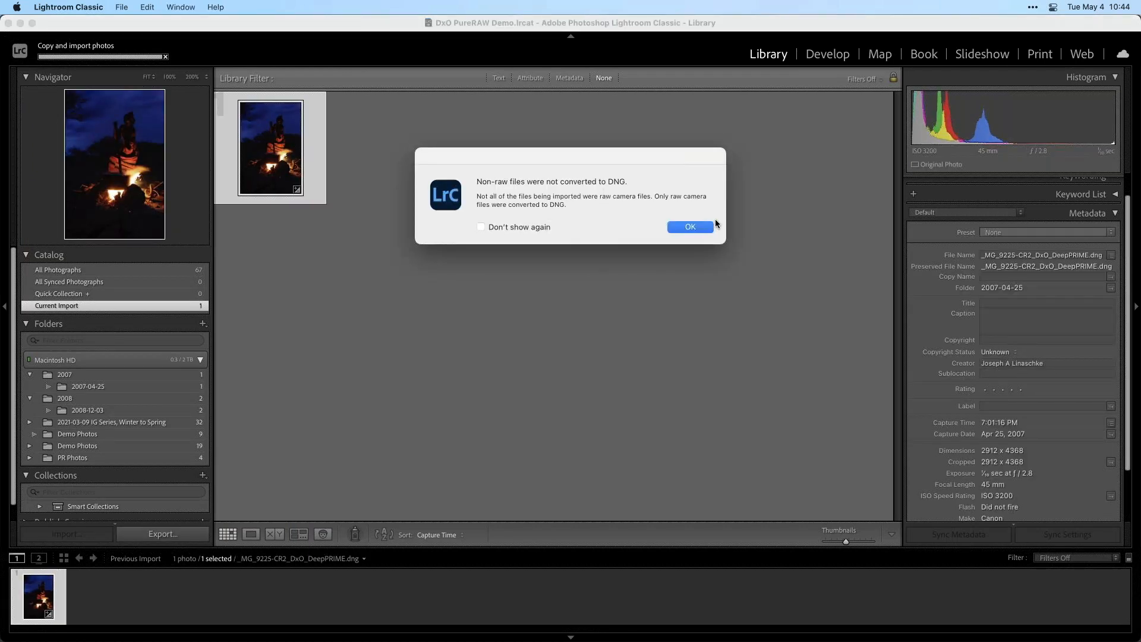
click(692, 228)
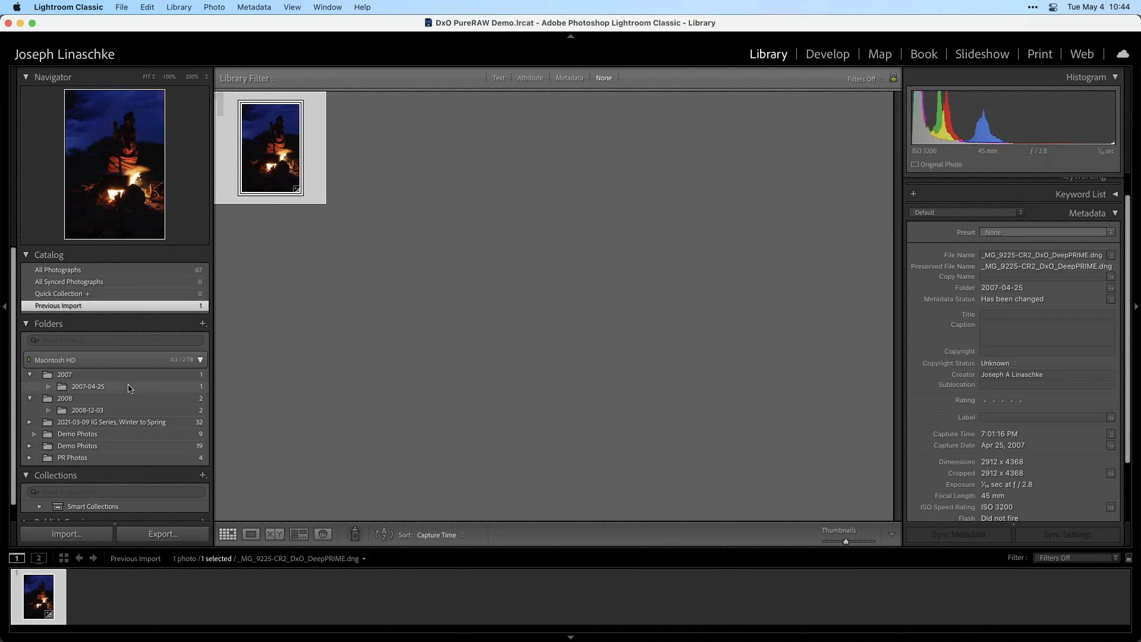
Step: Examine the contents of both Demo Photos folders and the DxO subfolder, including the option for showing photos in subfolders
click(115, 437)
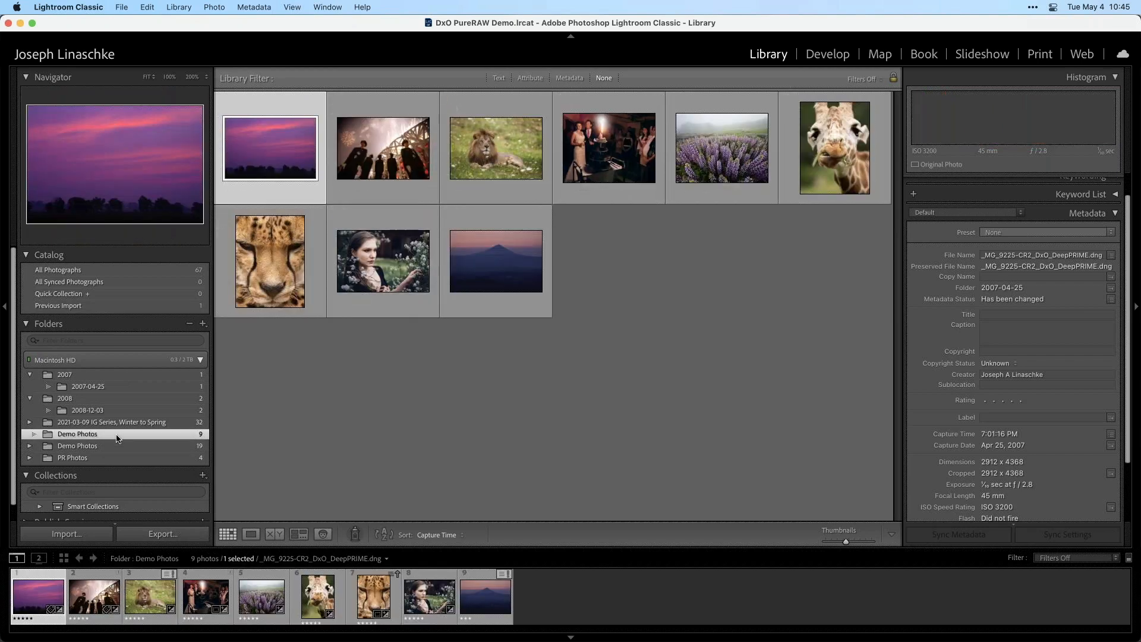
click(123, 444)
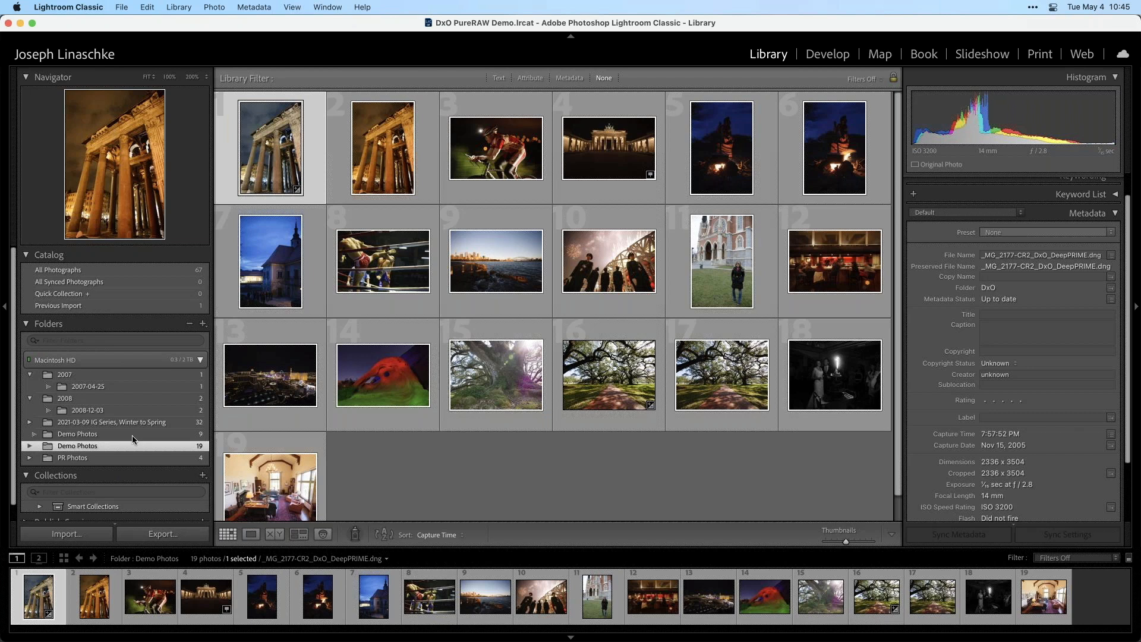
click(29, 446)
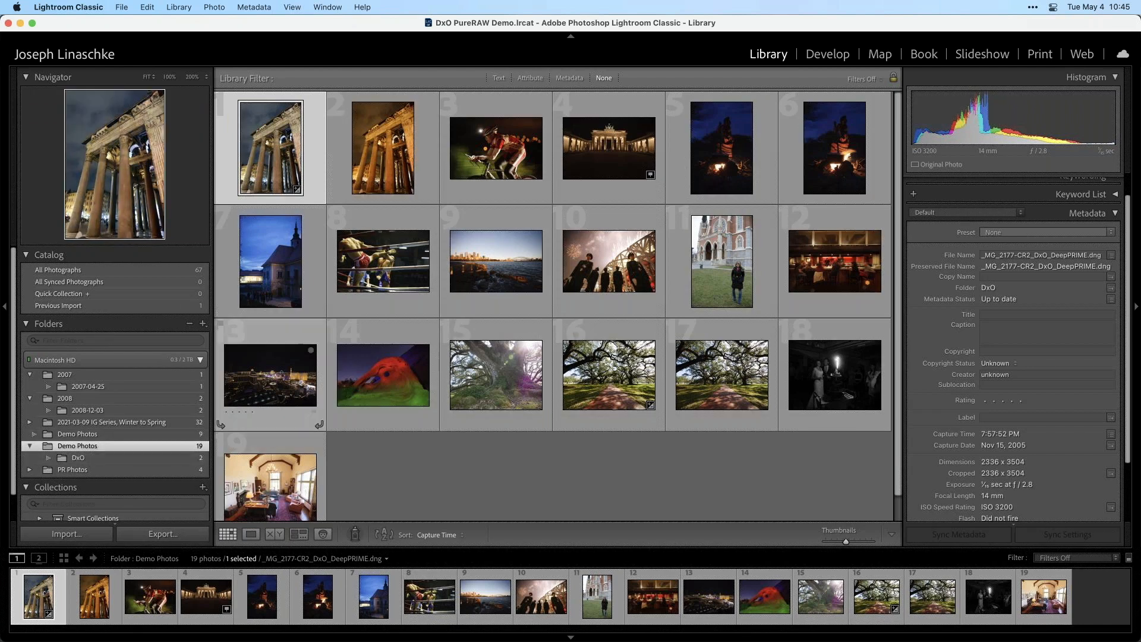
click(203, 323)
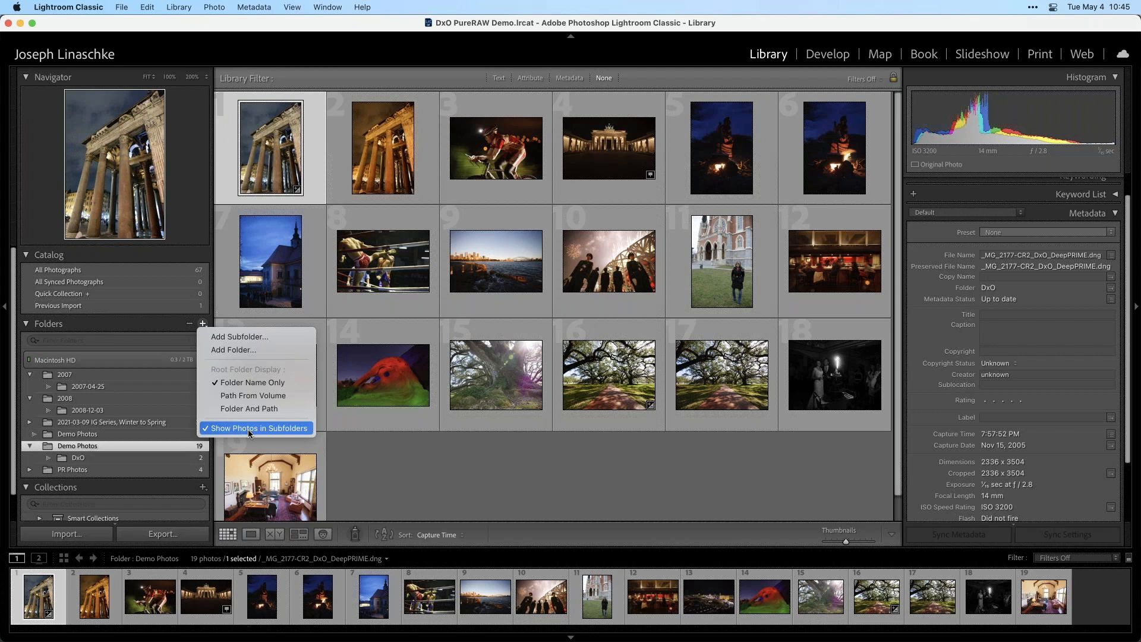
click(167, 460)
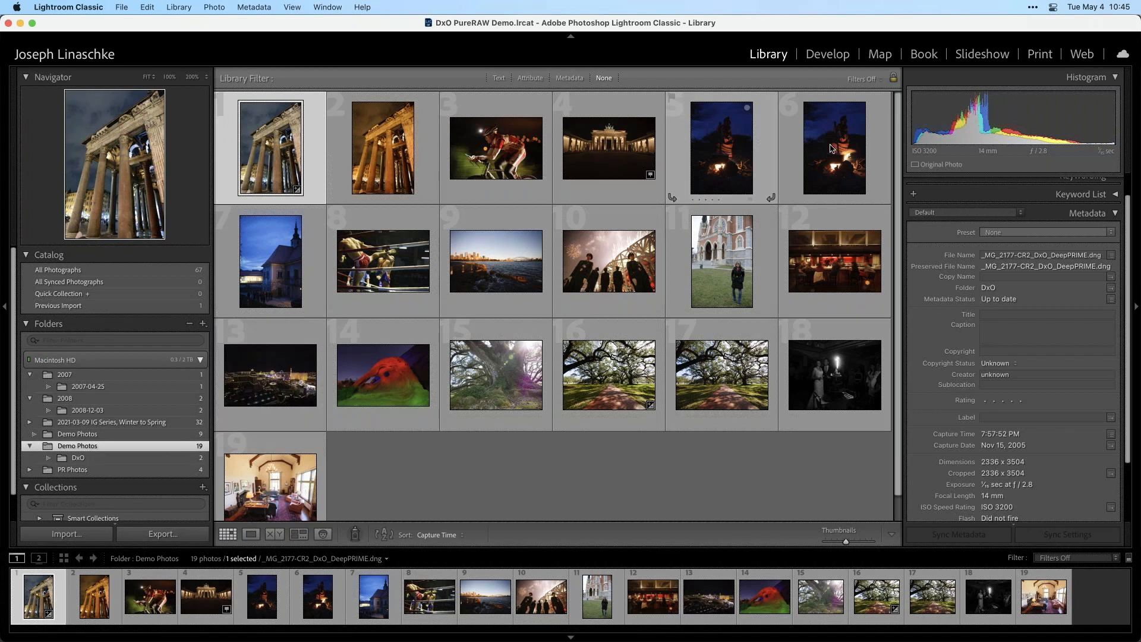
click(143, 458)
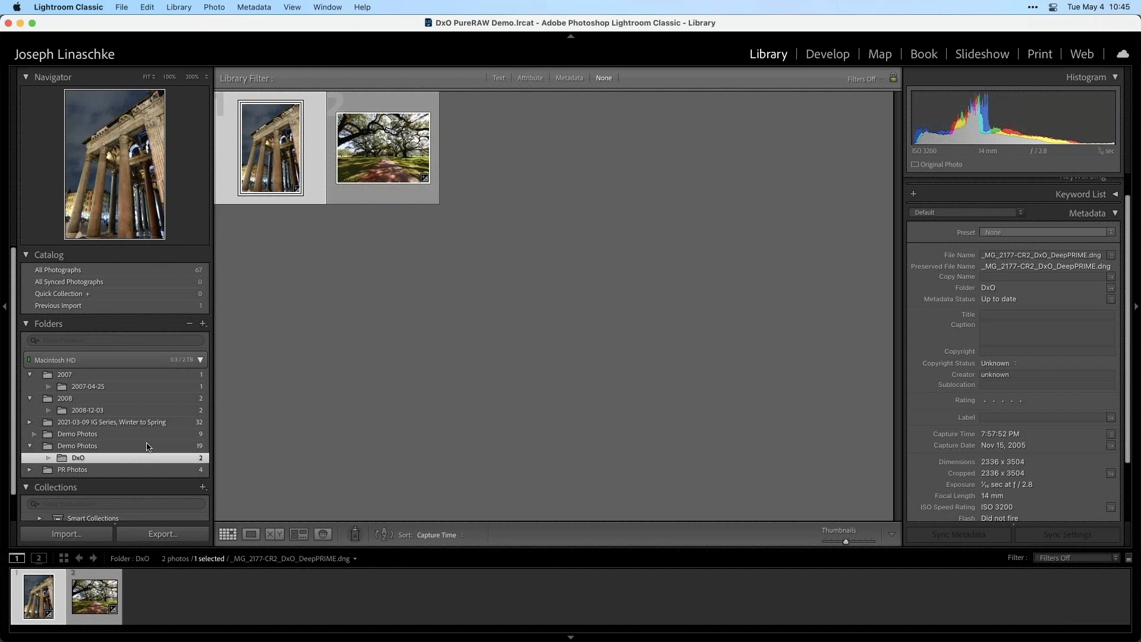
click(145, 447)
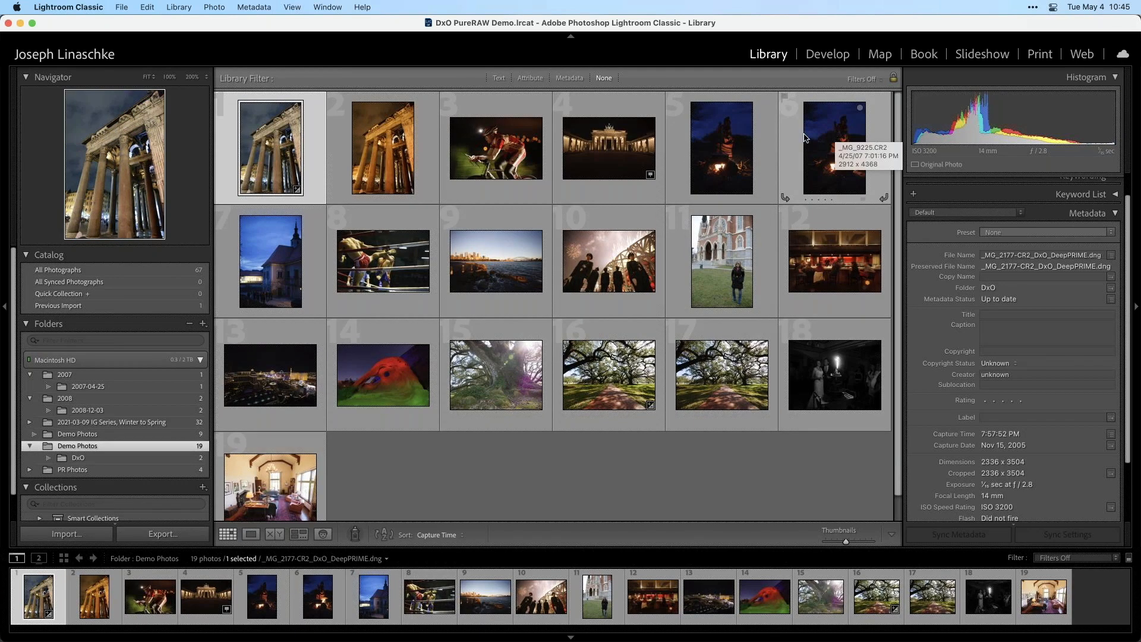
Step: Check the two campfire photos in the Demo Photos folder, then select the raw cyclist photo RAAM_2006-06-10_21-53-51__MG_5905.CR2
click(741, 142)
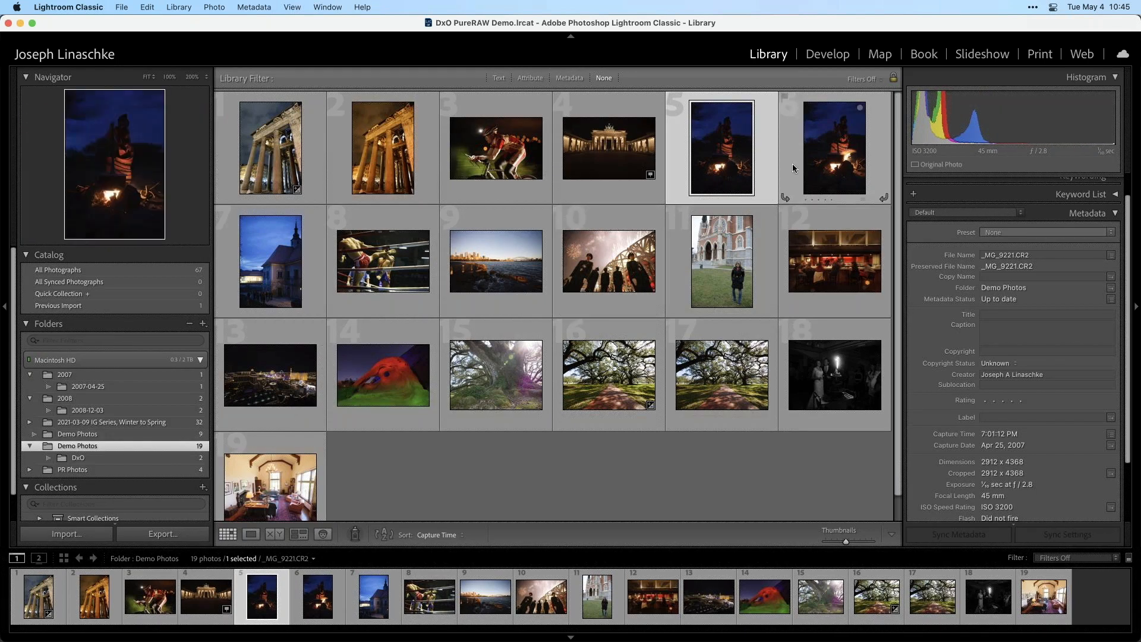
click(609, 475)
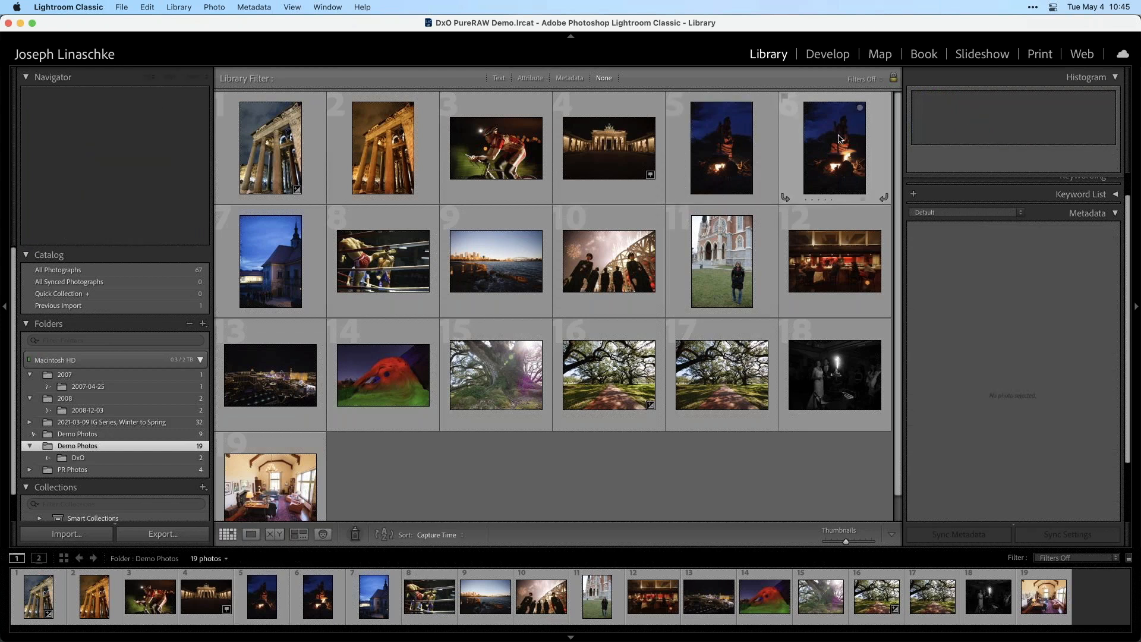
click(832, 161)
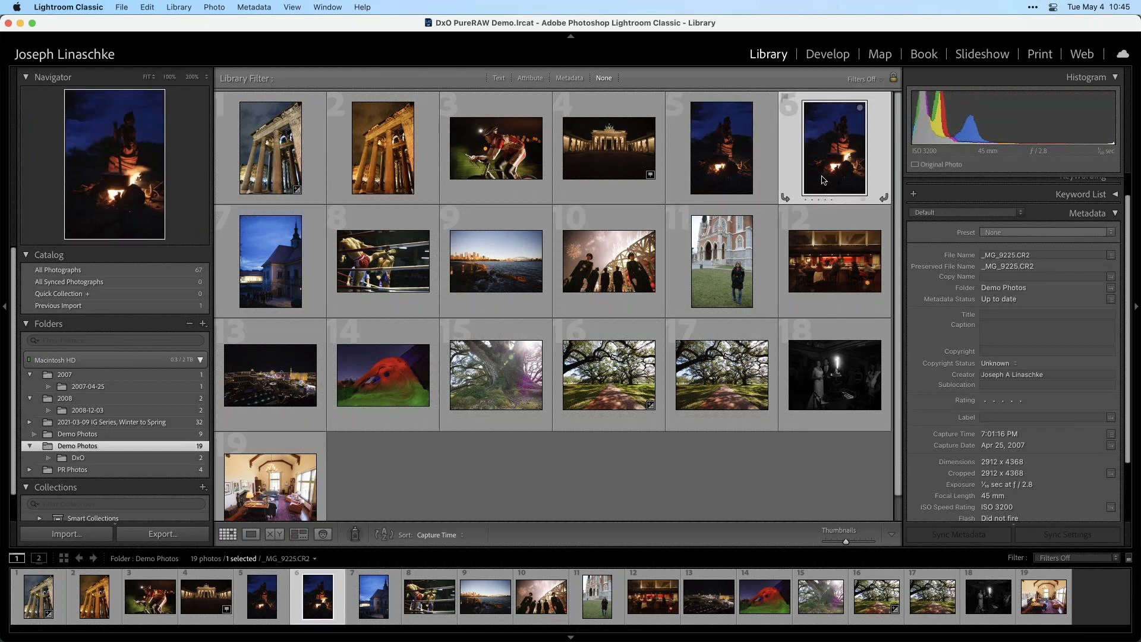
click(488, 155)
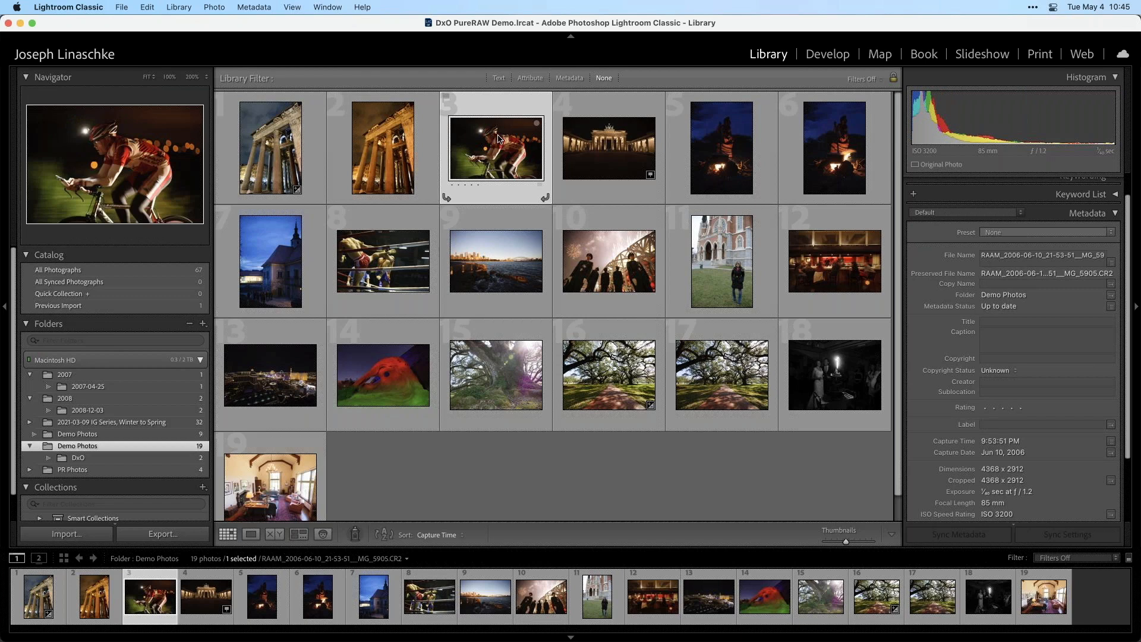
Step: Switch to DxO PureRAW and remove the April 25, 2007 campfire DNG and the June 10, 2006 cyclist CR2 from its library
key(super+Tab)
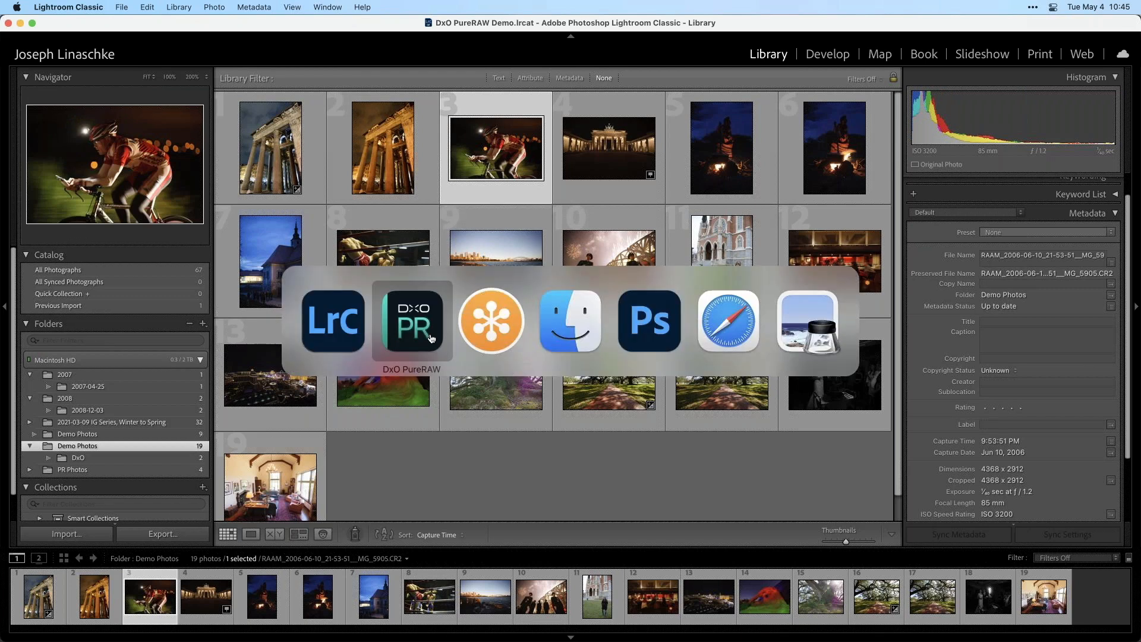
click(430, 338)
scroll(158, 407, down, 3)
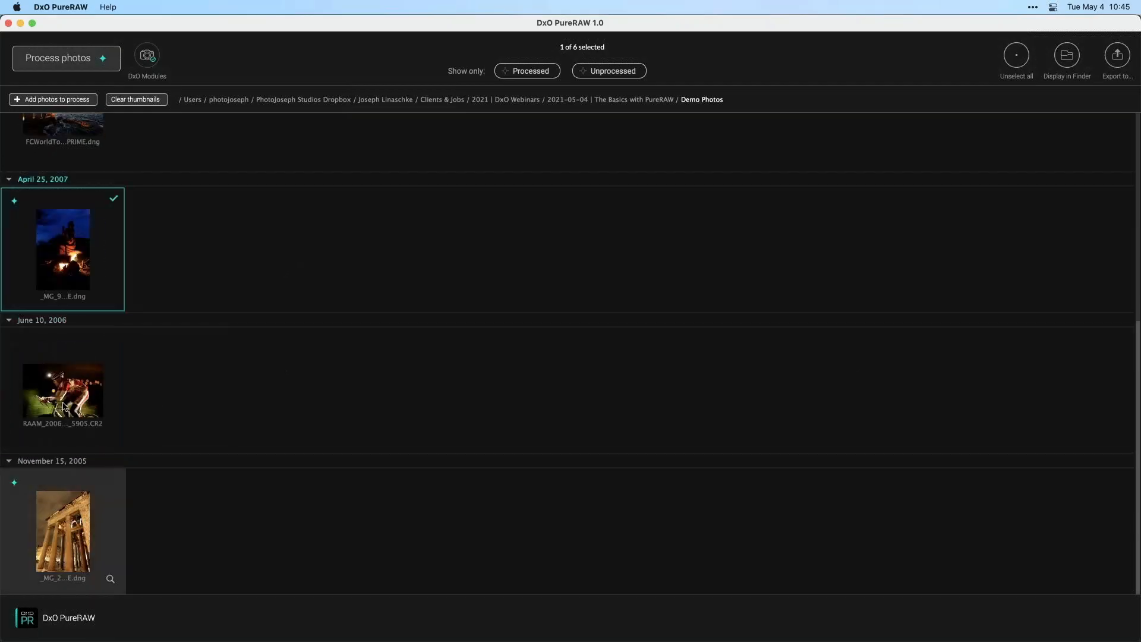
right_click(85, 386)
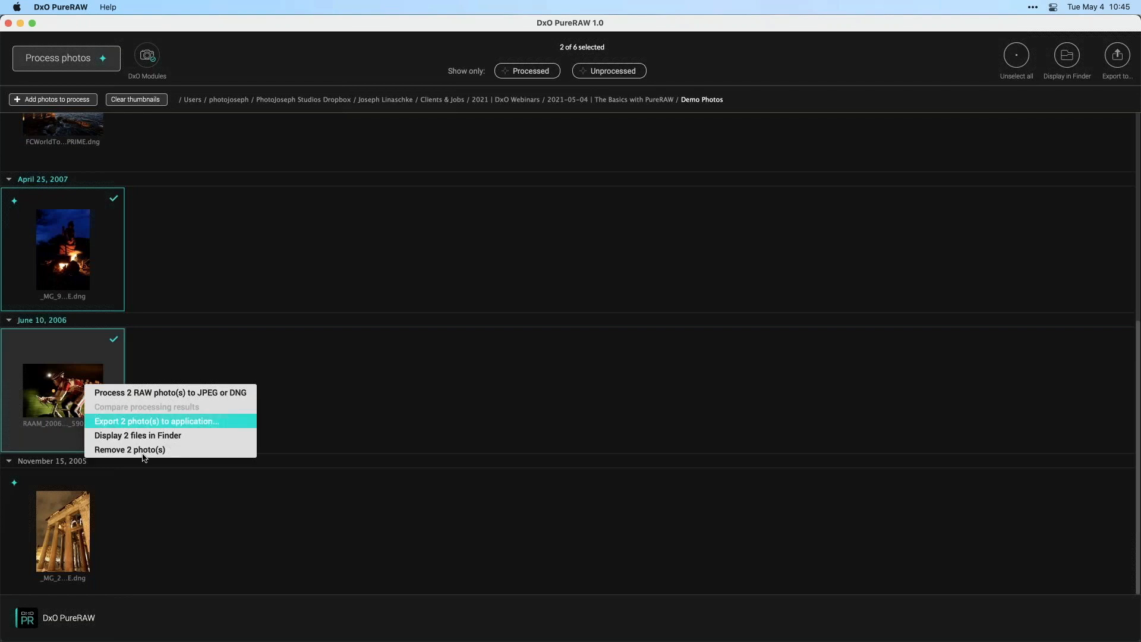
click(418, 302)
scroll(178, 380, up, 1)
right_click(75, 368)
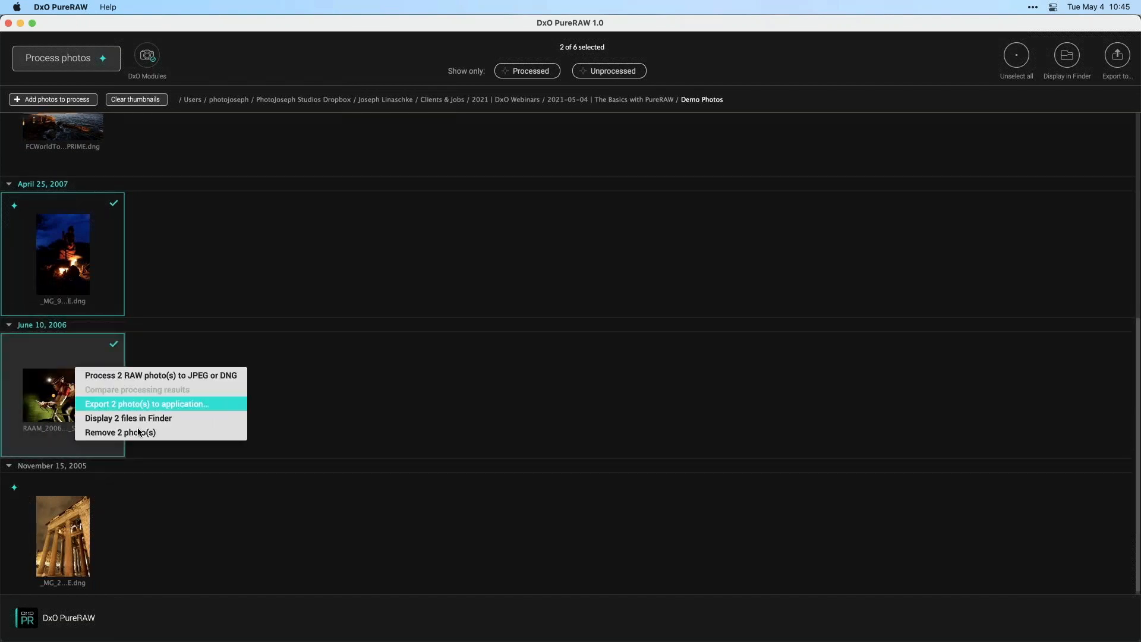
click(138, 432)
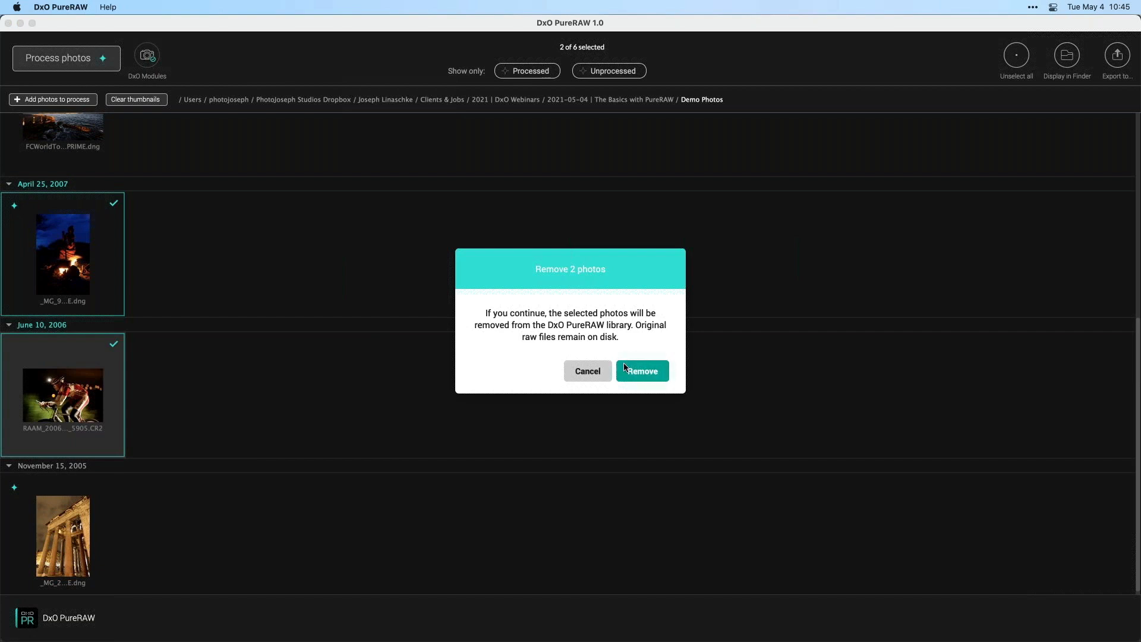
click(624, 366)
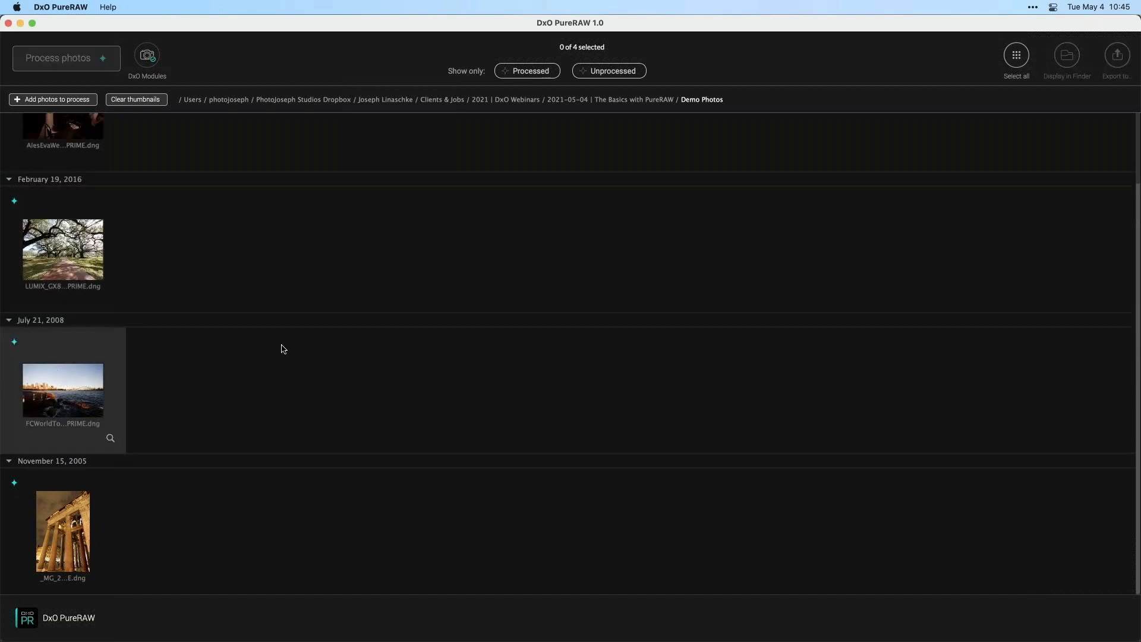
Step: Add the raw cyclist photo _MG_5905.CR2 to DxO PureRAW directly from the Lightroom Classic grid
key(super+Tab)
mouse_move(512, 158)
mouse_down()
mouse_move(535, 123)
mouse_move(513, 143)
mouse_up()
drag(414, 355, 339, 392)
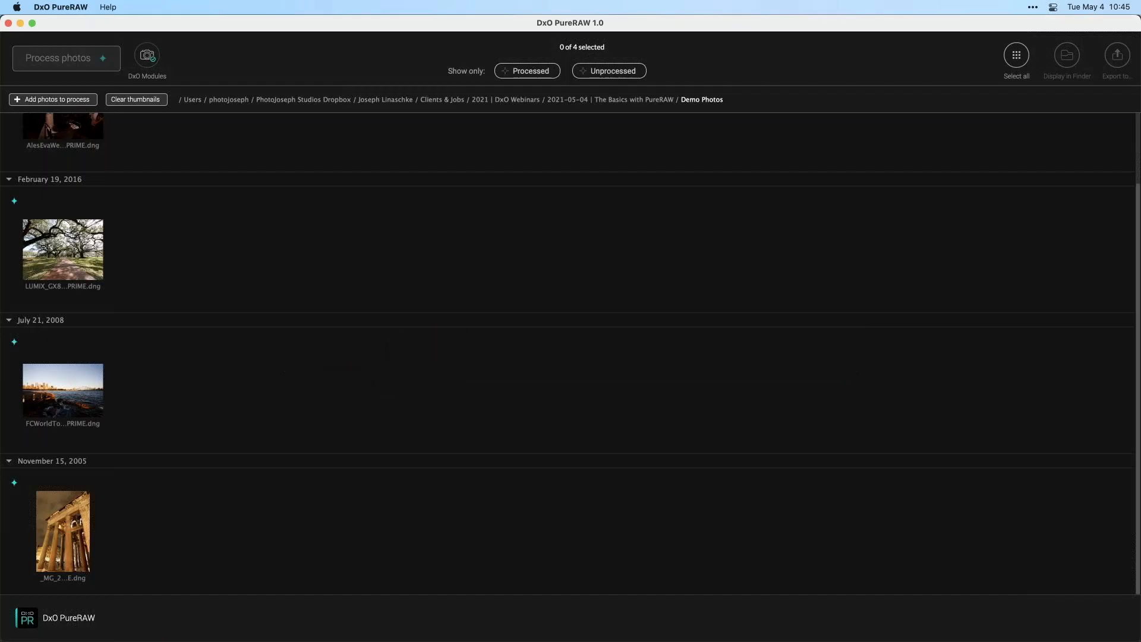
click(67, 534)
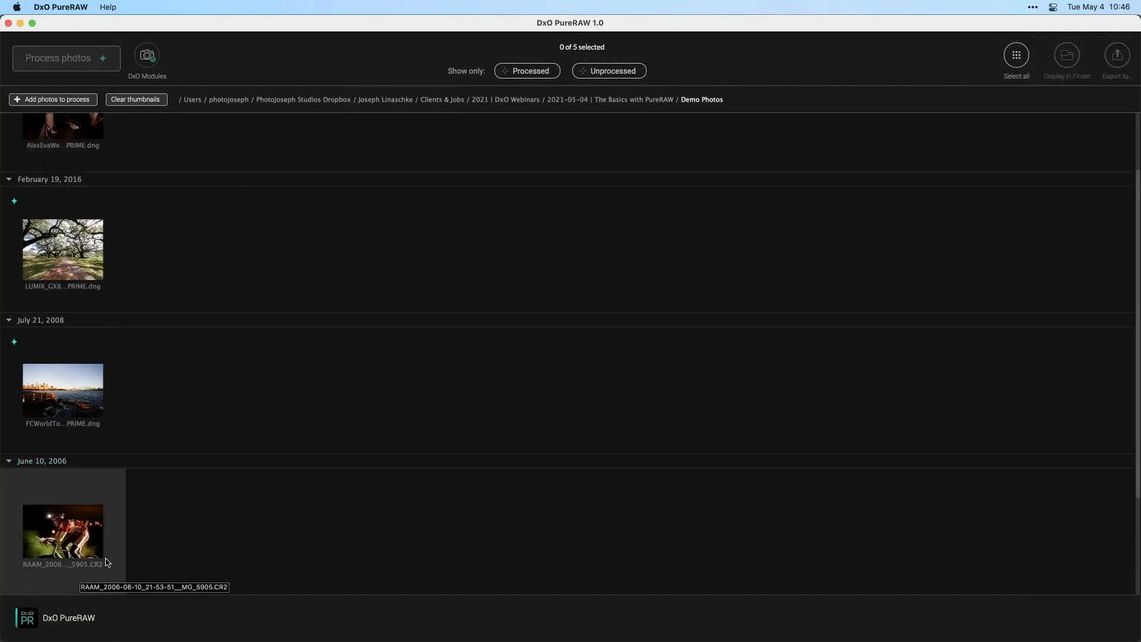
Step: Process the cyclist photo RAAM_2006-06-10_21-53-51__MG_5905.CR2 in DxO PureRAW
click(54, 530)
click(89, 58)
click(666, 476)
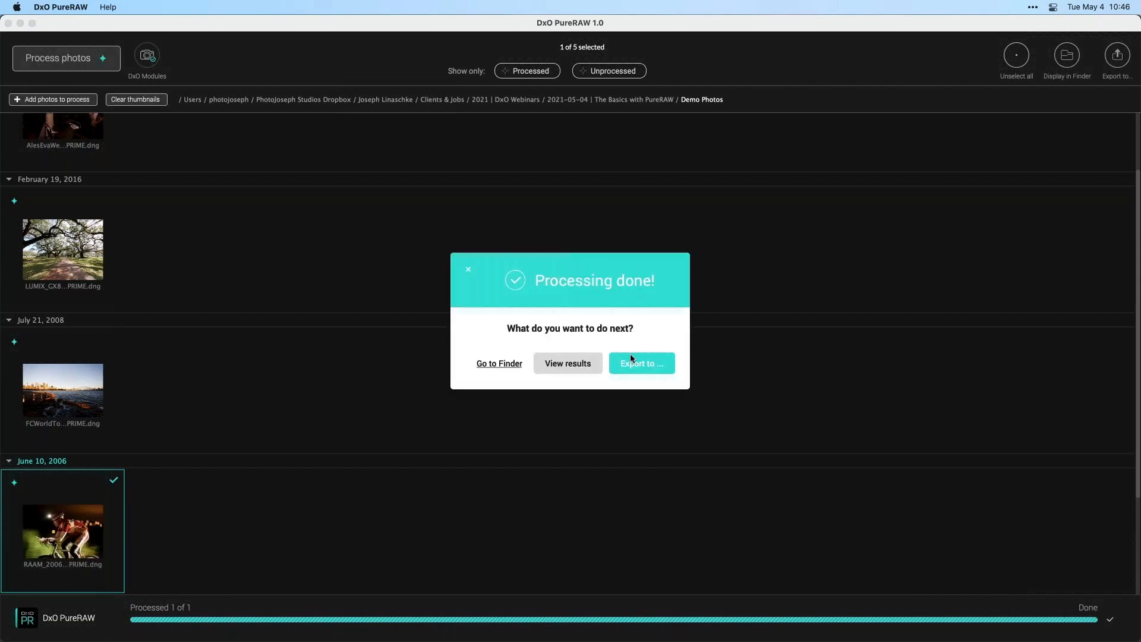
Step: Export the processed cyclist DNG to Adobe Lightroom Classic without the original raw file, and import it using Add
click(649, 364)
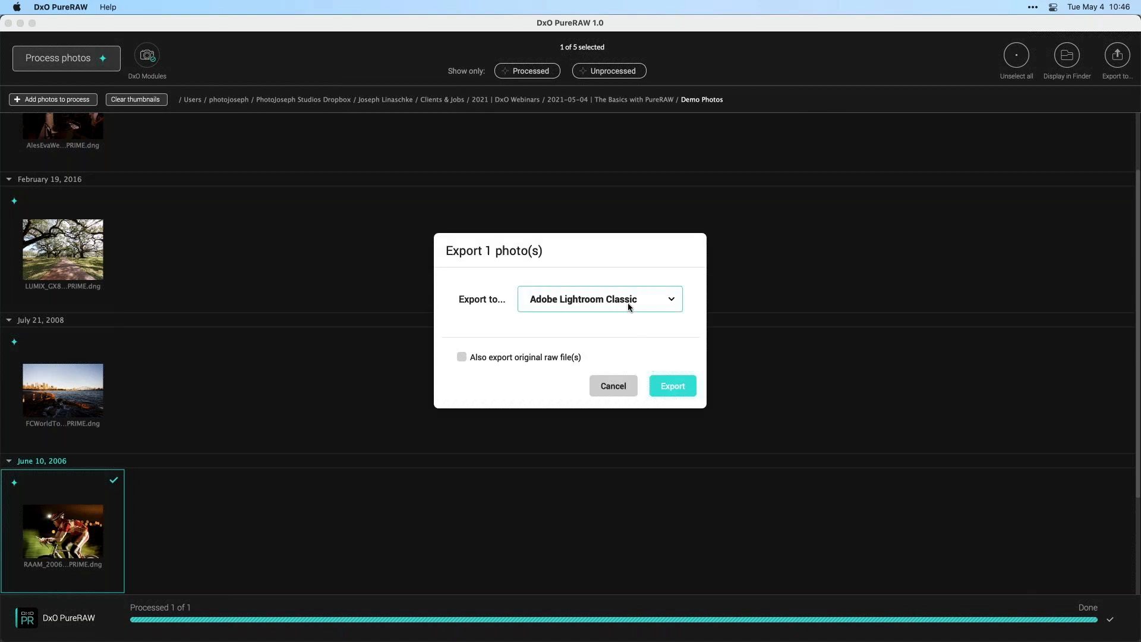
click(684, 389)
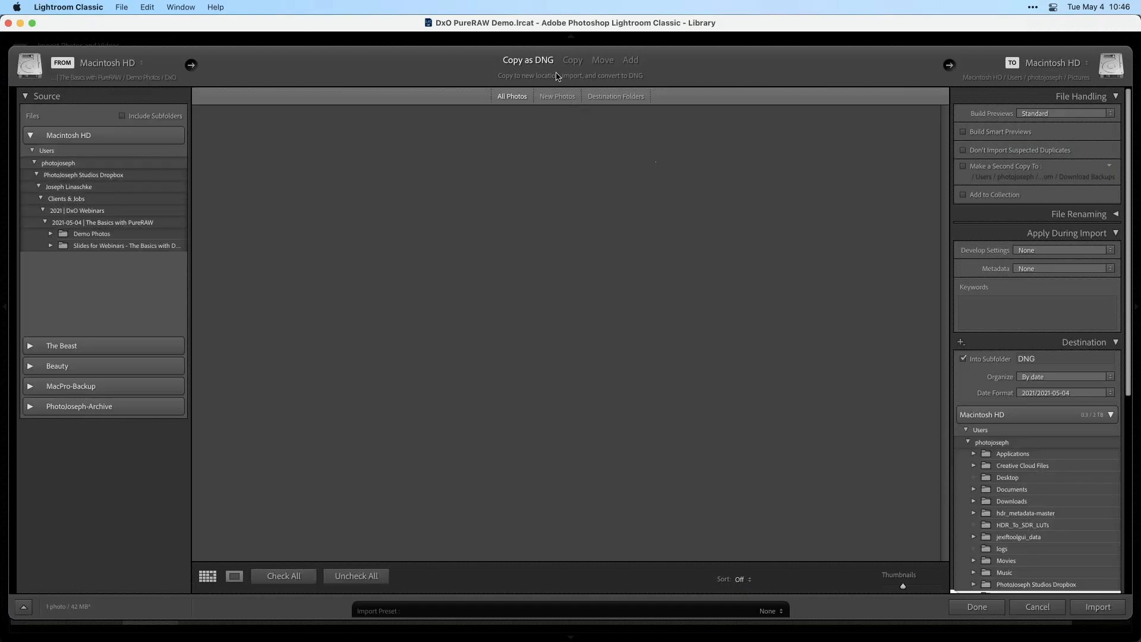
click(631, 60)
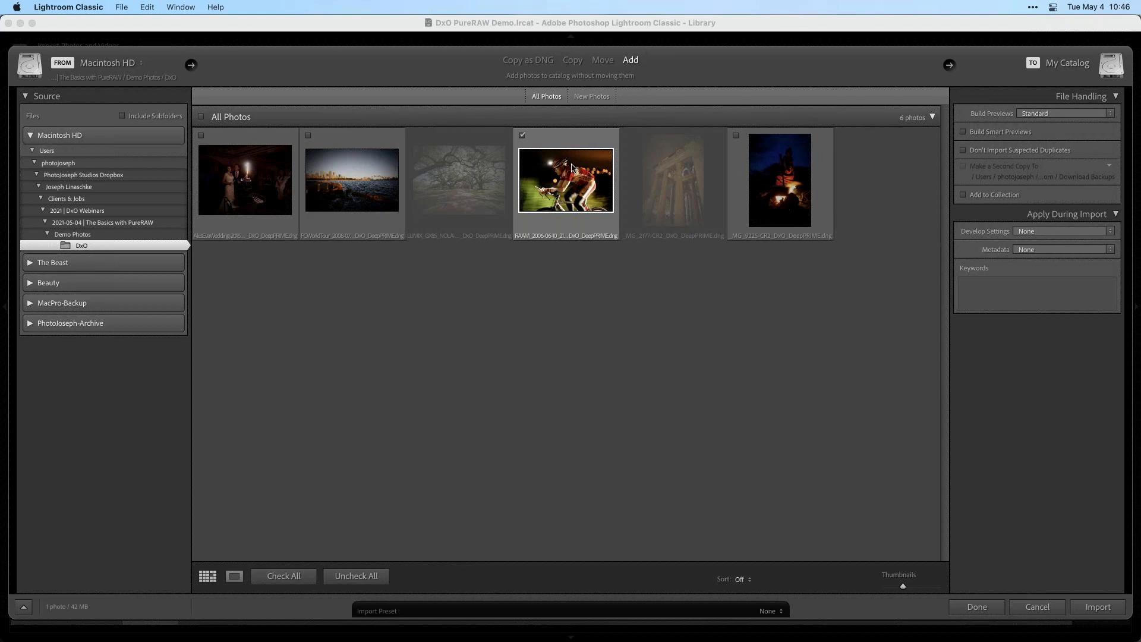
click(1108, 609)
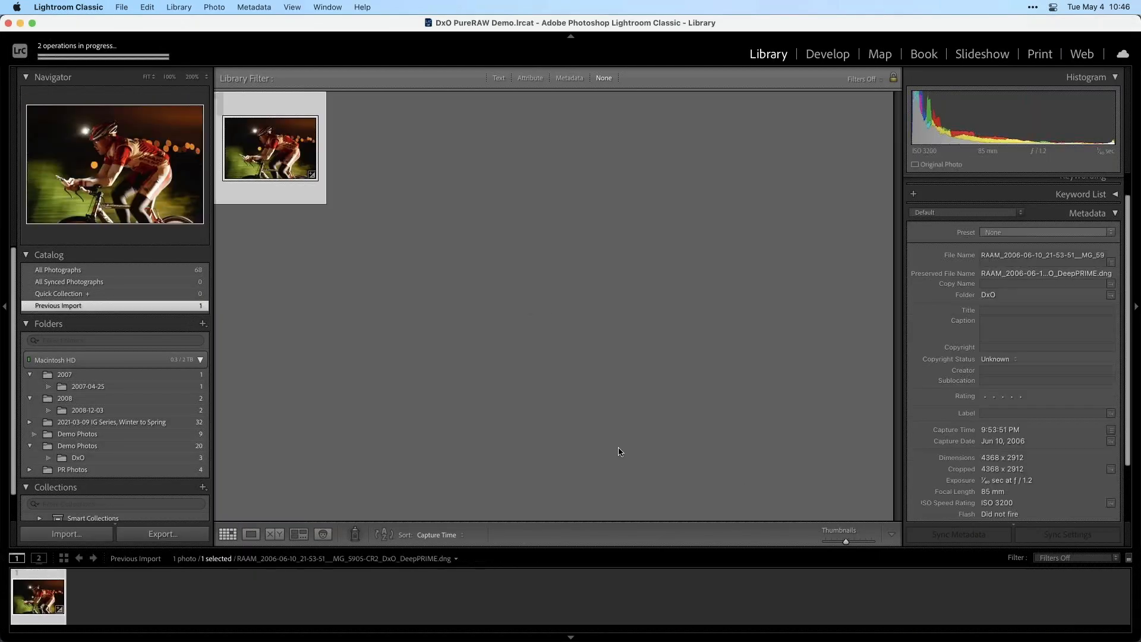
Step: Show the Demo Photos folder and compare the original cyclist CR2 with its DeepPRIME DNG as full-frame views
click(122, 446)
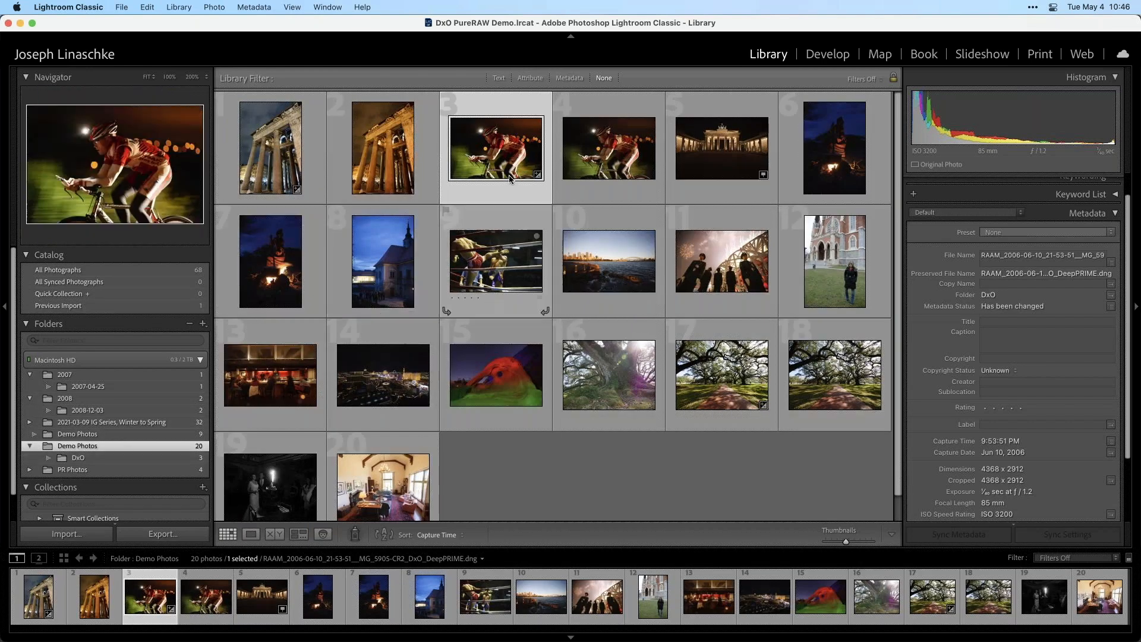
click(591, 161)
click(518, 156)
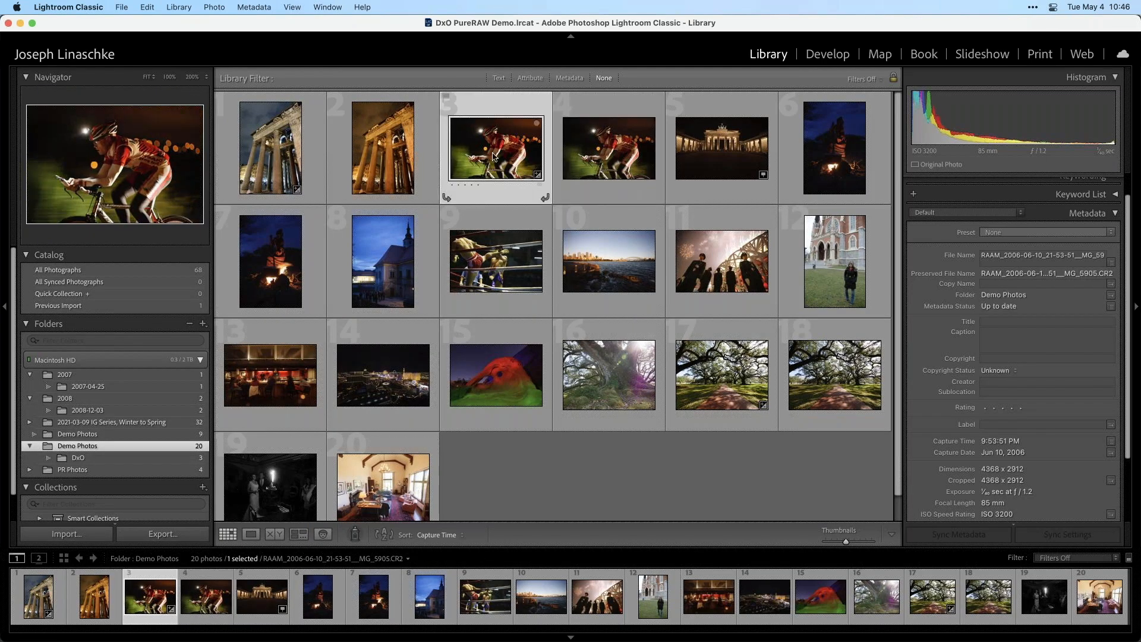
double_click(612, 171)
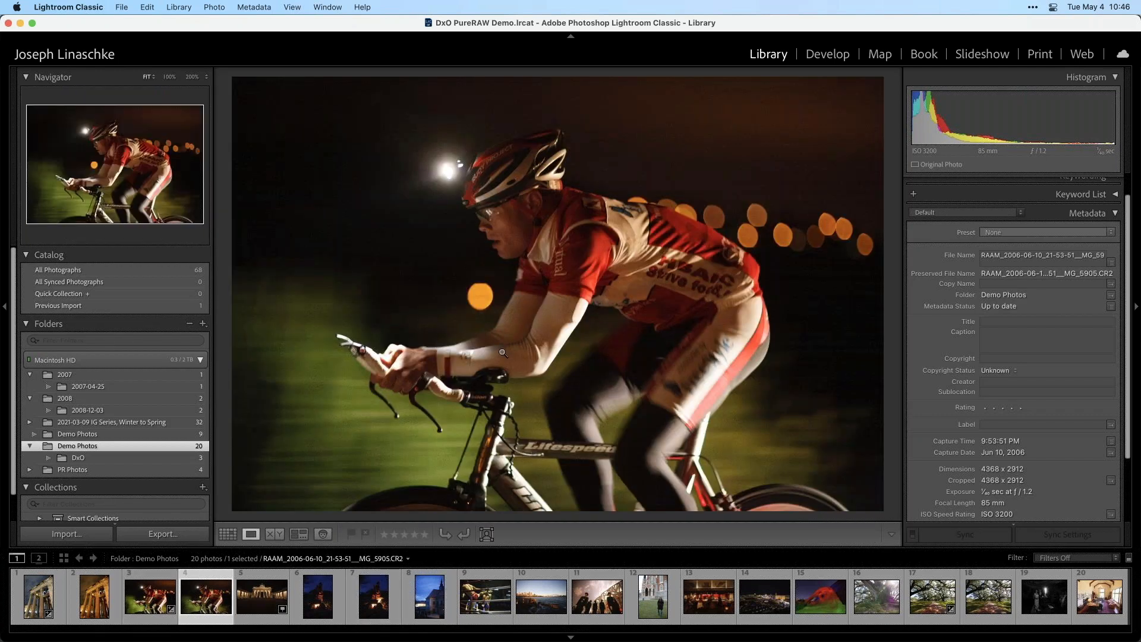
key(Left)
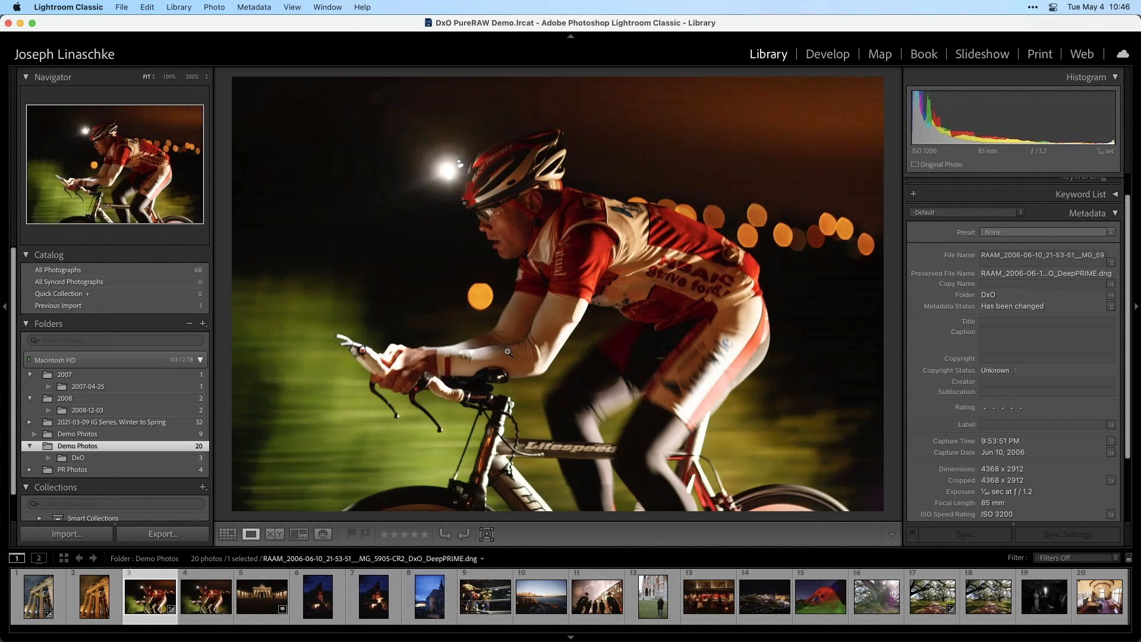
key(Right)
Step: Compare the cyclist CR2 and DeepPRIME DNG at 100% around the rider's back and the blurred background lights
click(680, 349)
drag(679, 349, 634, 428)
drag(725, 118, 585, 291)
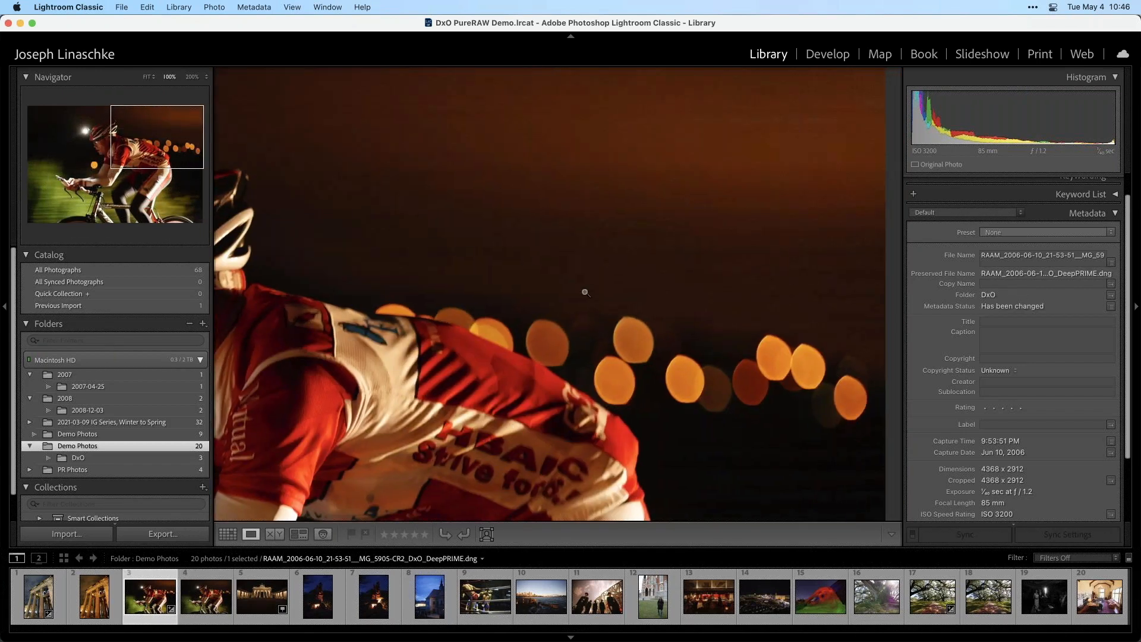
key(Right)
key(Left)
key(Right)
key(Left)
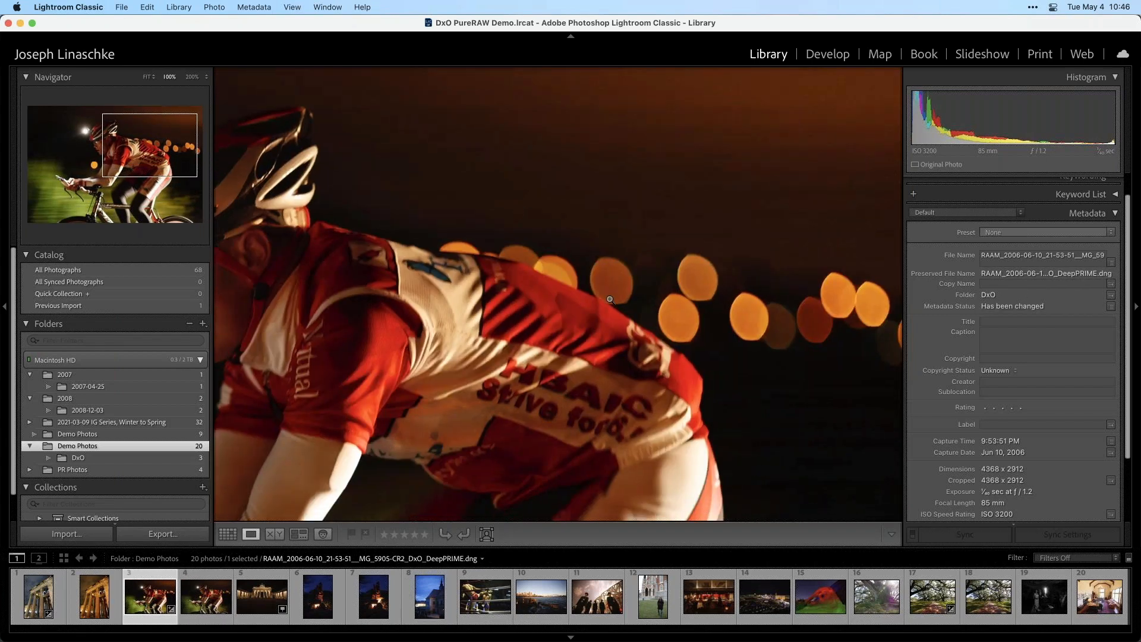
key(Right)
key(Left)
key(Right)
key(Left)
Step: Compare both cyclist versions at 100% with the whole upper body and jersey in view
drag(497, 309, 640, 234)
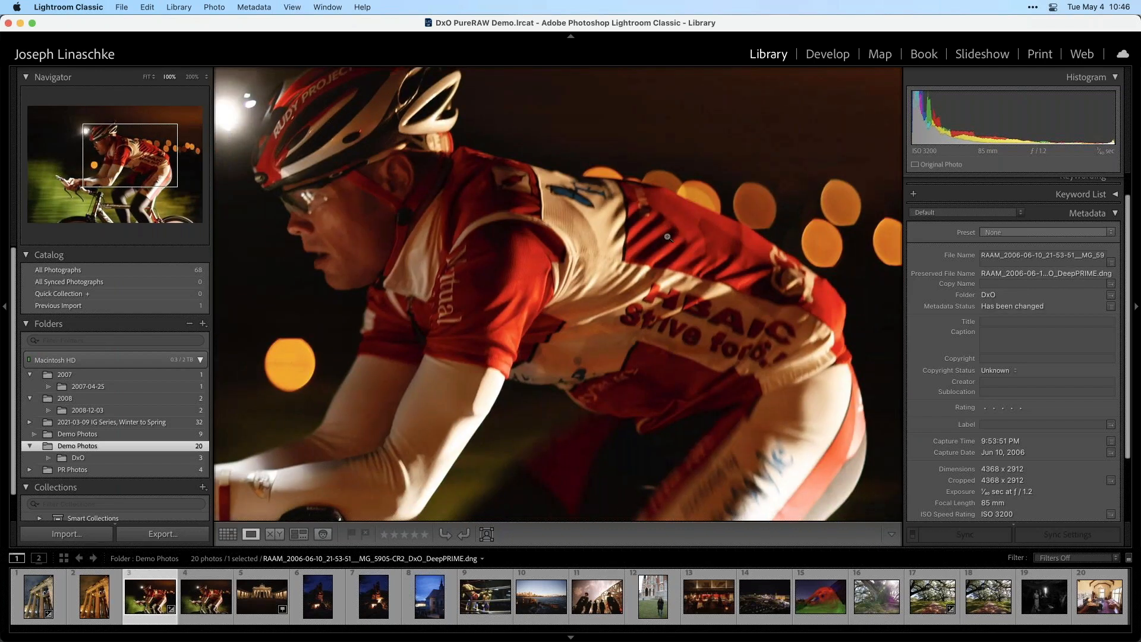
key(Left)
key(Right)
key(Right)
key(Left)
key(Right)
key(Left)
Step: Compare both cyclist versions at 100% around the rider's helmet and face
drag(483, 206, 733, 245)
key(Right)
key(Left)
key(Right)
key(Right)
key(Left)
key(Right)
key(Left)
key(Right)
key(Left)
Step: Compare both cyclist versions at 100% around the rider's arms and handlebars, and return to the grid view
drag(662, 288, 569, 197)
key(Right)
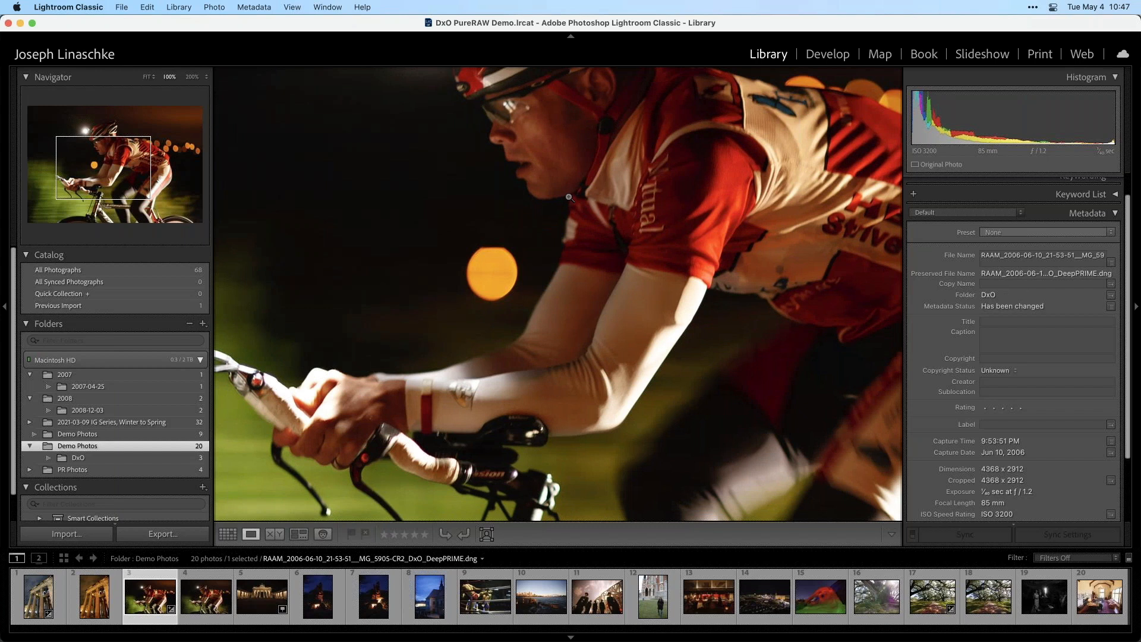
key(Left)
key(Left)
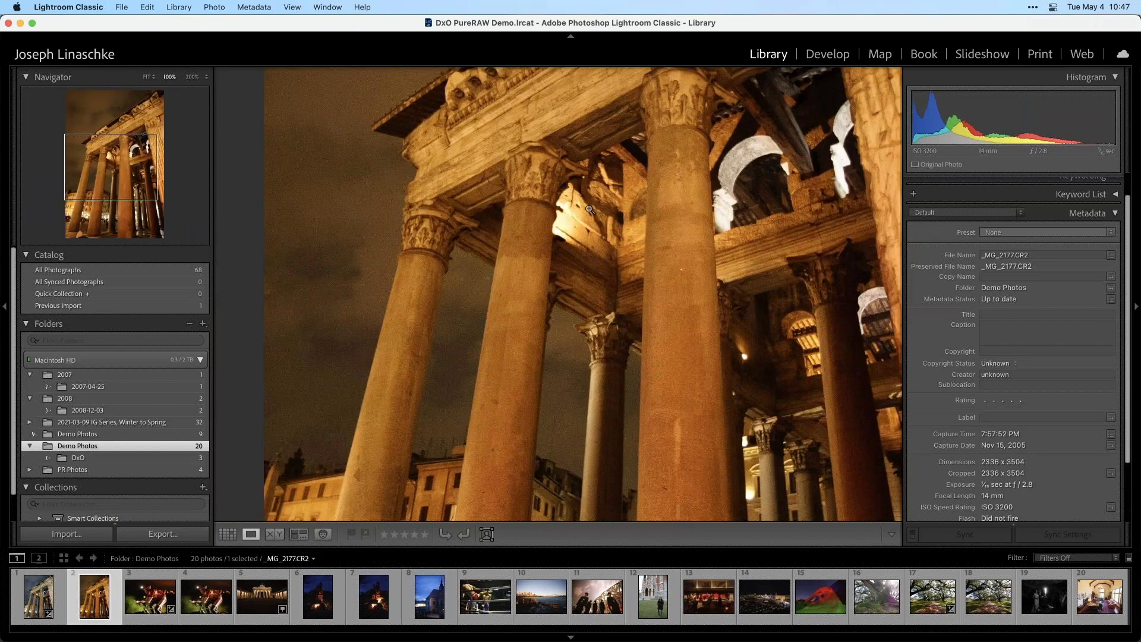
key(g)
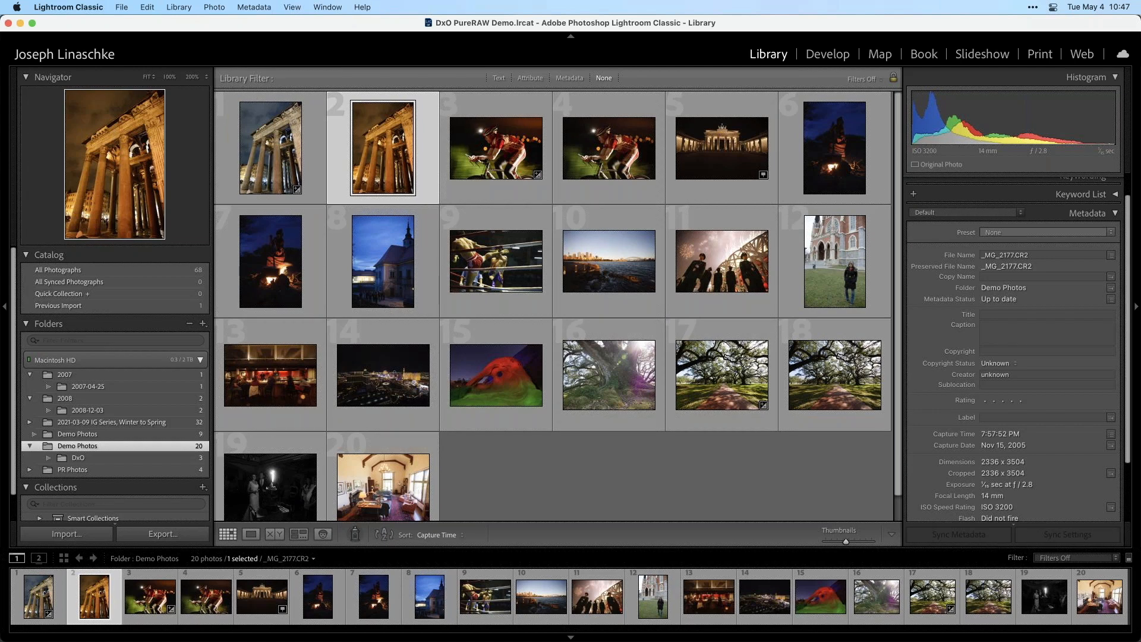
Step: Switch to Finder, bring up the PR Photos window, and open its DxO subfolder
key(super+Tab)
key(super+Tab)
key(super+Tab)
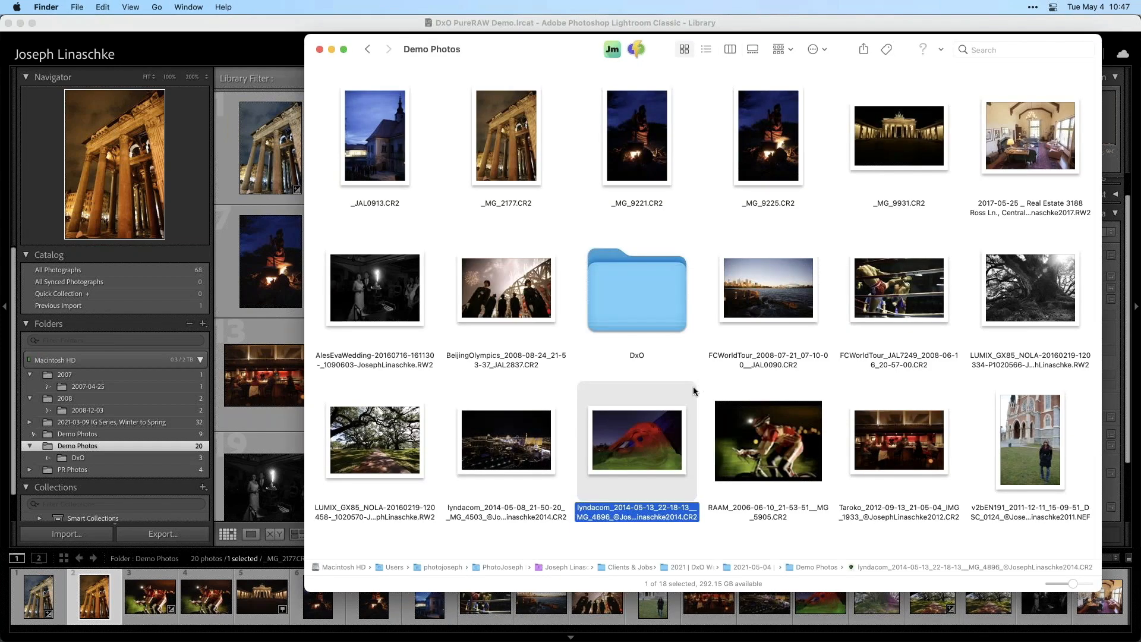
click(707, 173)
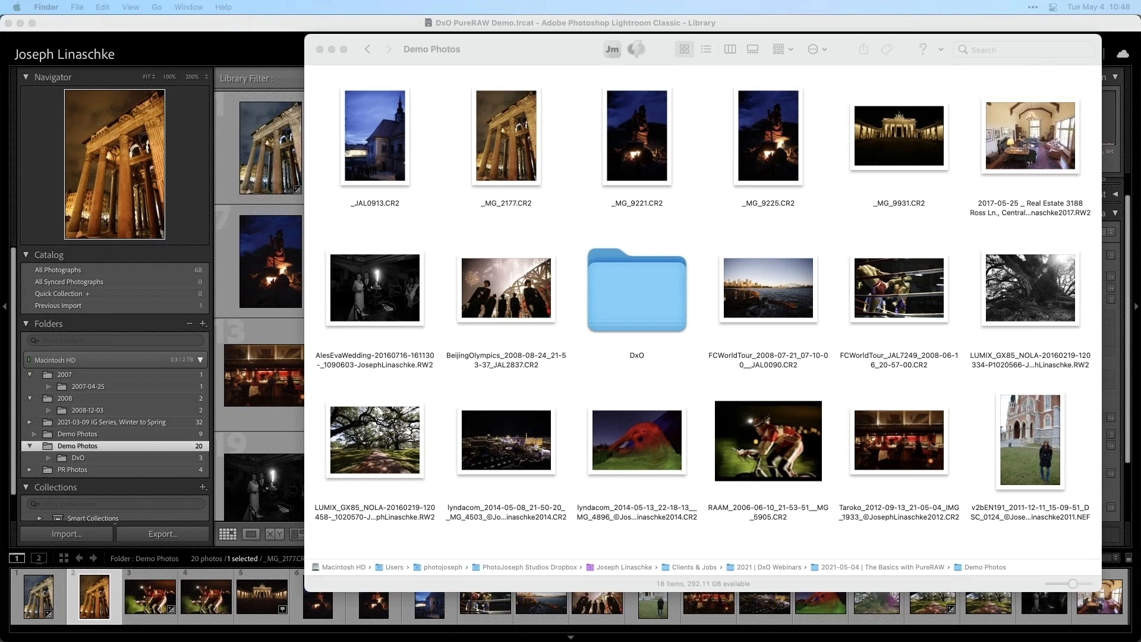
key(super+grave)
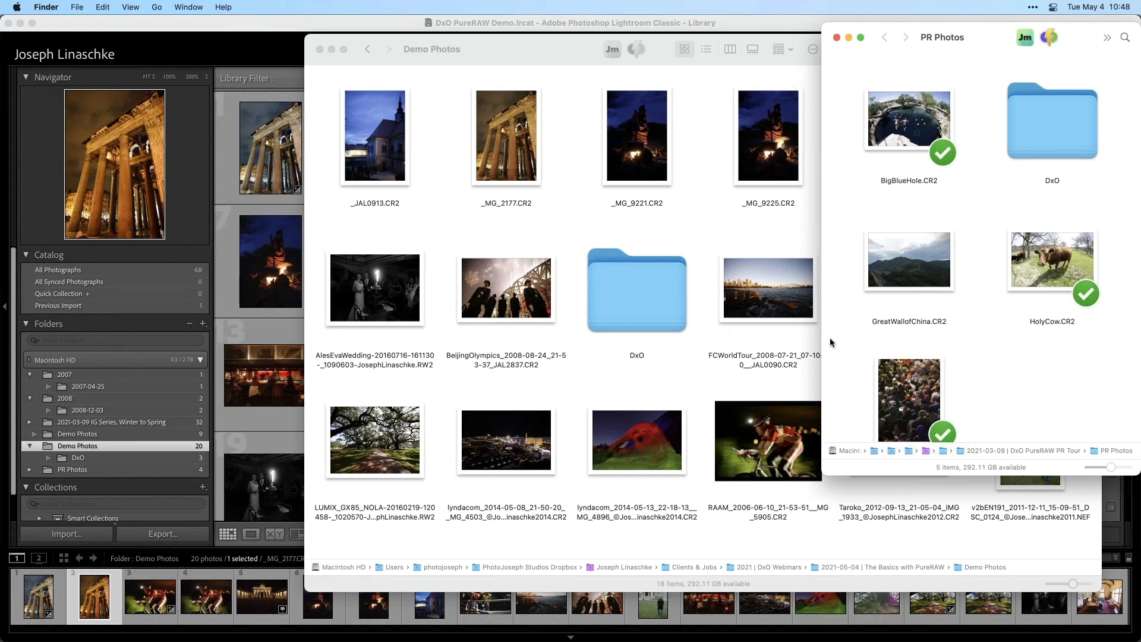
click(913, 142)
double_click(1075, 127)
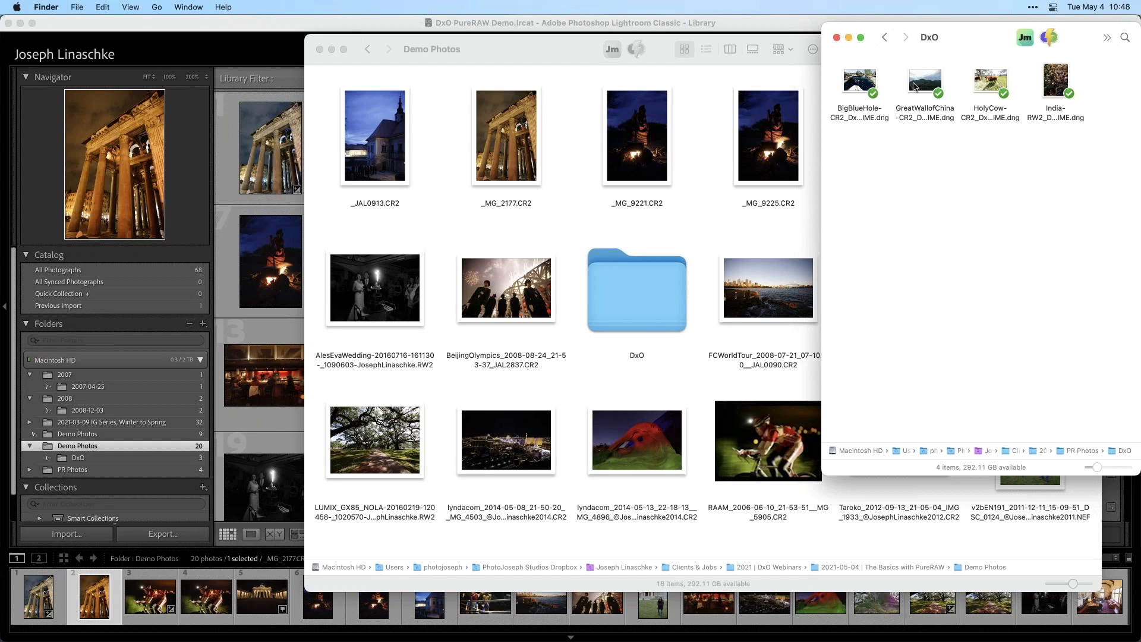
Step: Delete the BigBlueHole DNG and then the entire DxO subfolder from PR Photos, and switch to DxO PureRAW
click(858, 93)
key(super+BackSpace)
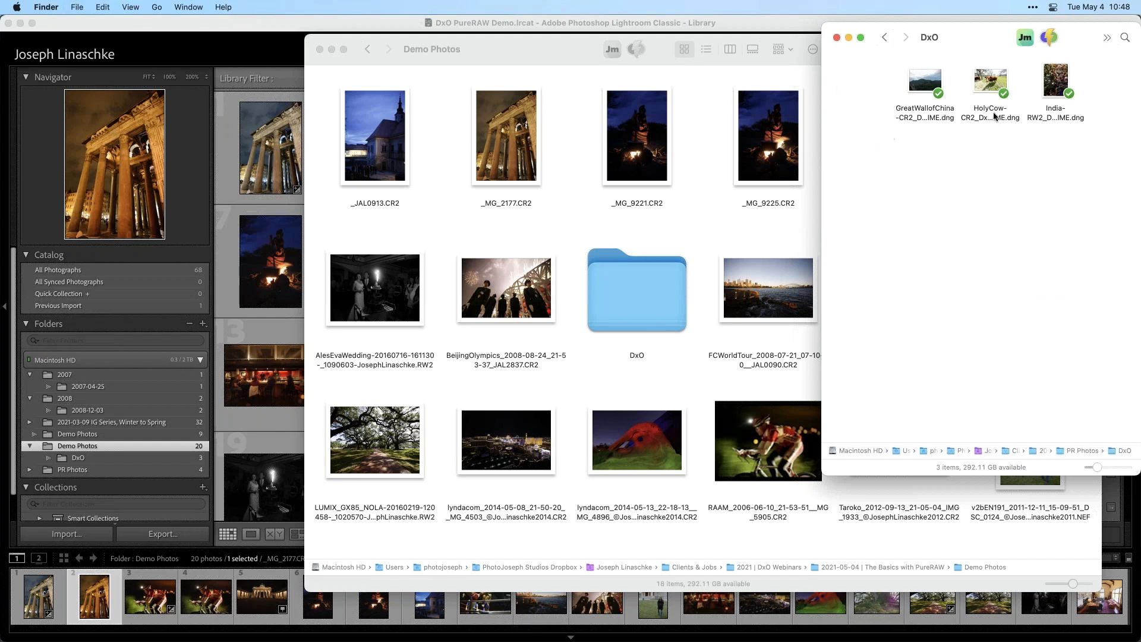
key(super+a)
click(885, 38)
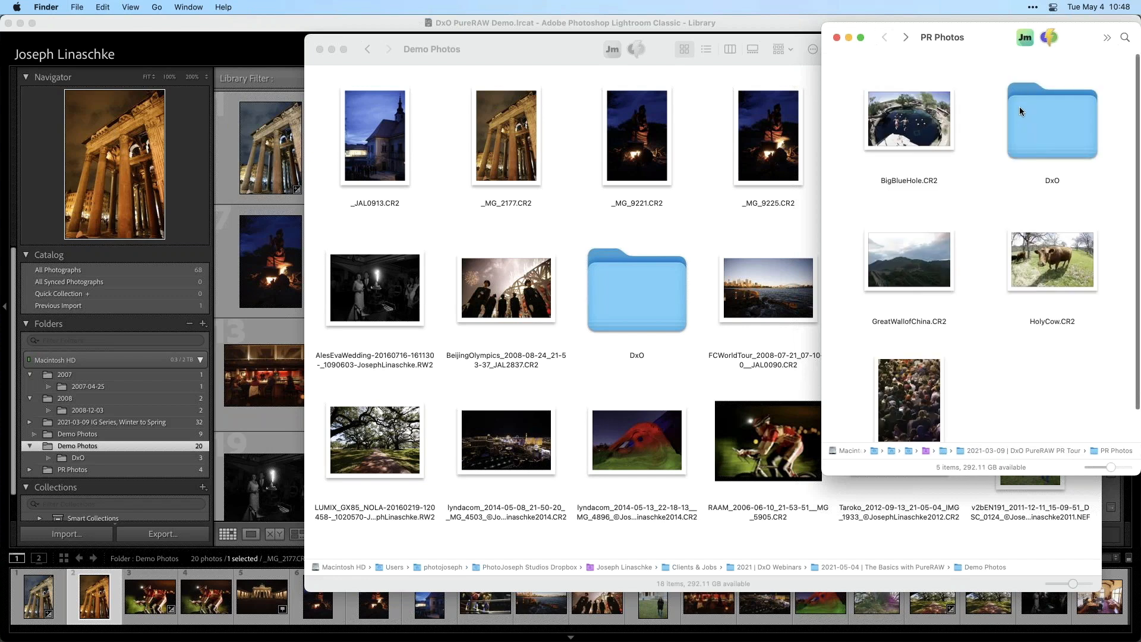
click(1018, 106)
key(super+BackSpace)
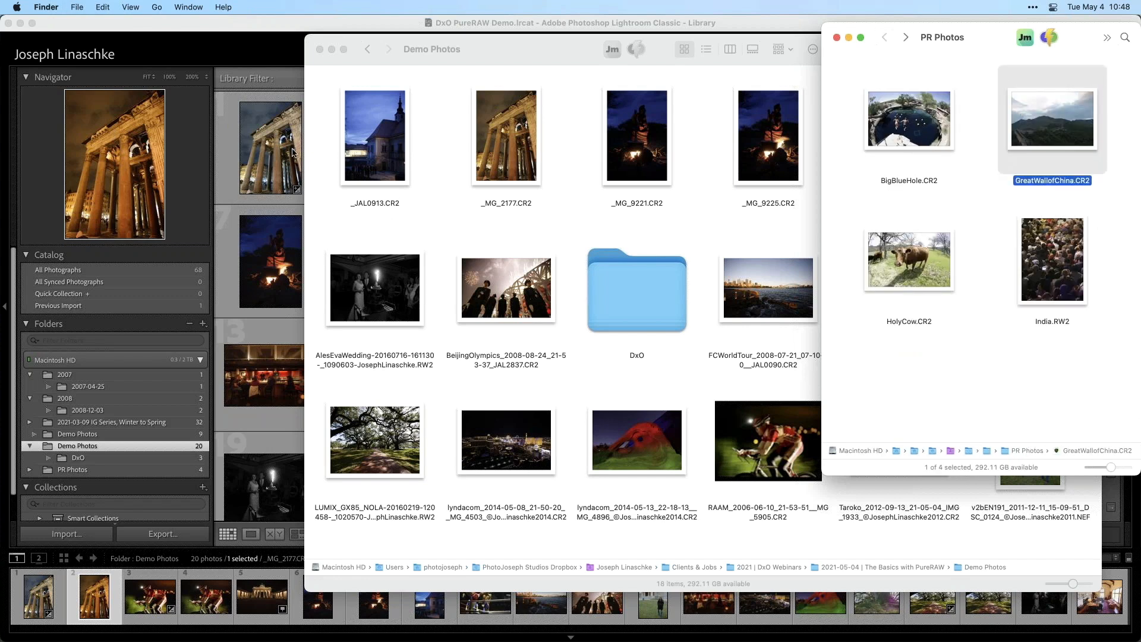
key(super+Tab)
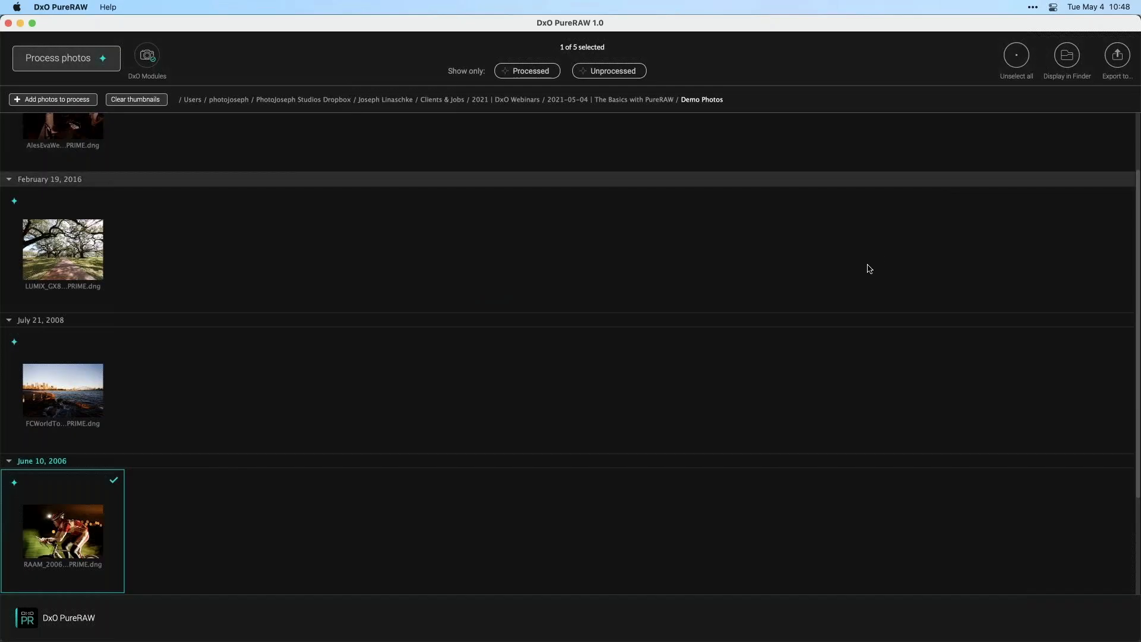
Step: Add BigBlueHole.CR2 from Finder's PR Photos window to DxO PureRAW, downloading and saving its Canon EOS 1Ds Mark III + EF15mm f/2.8 Fisheye module
key(super+Tab)
click(909, 121)
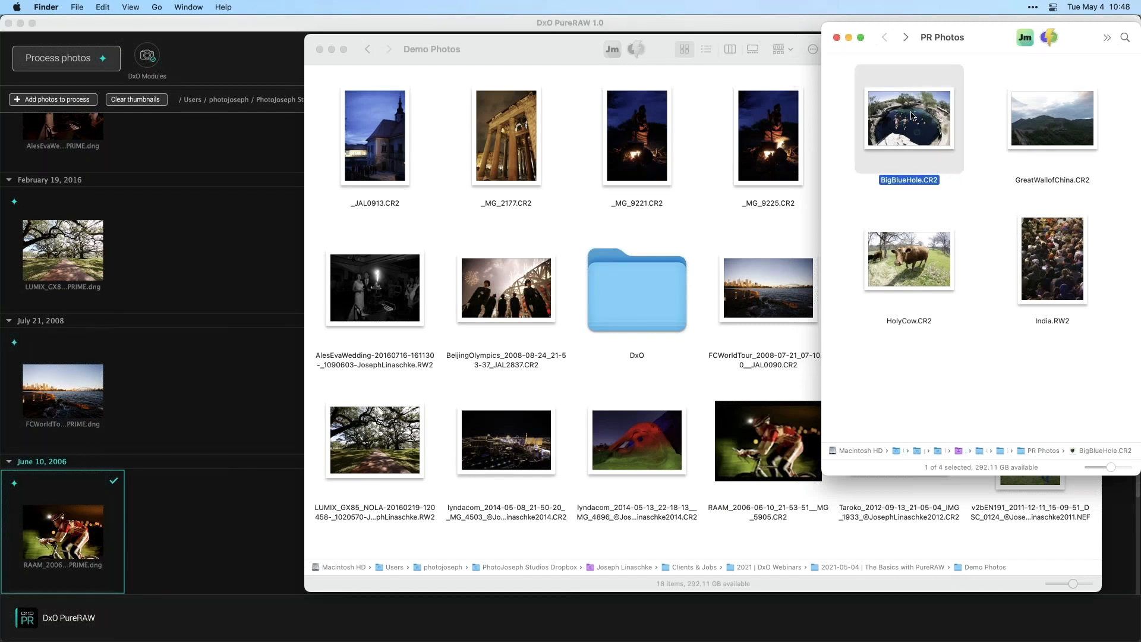
drag(918, 123, 247, 247)
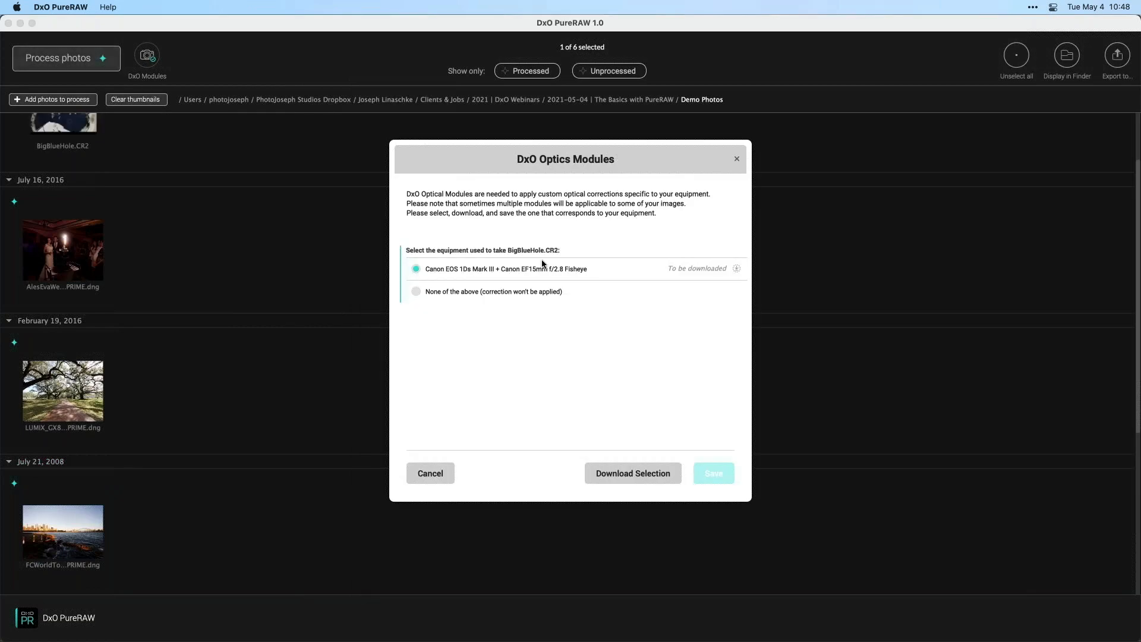
click(626, 471)
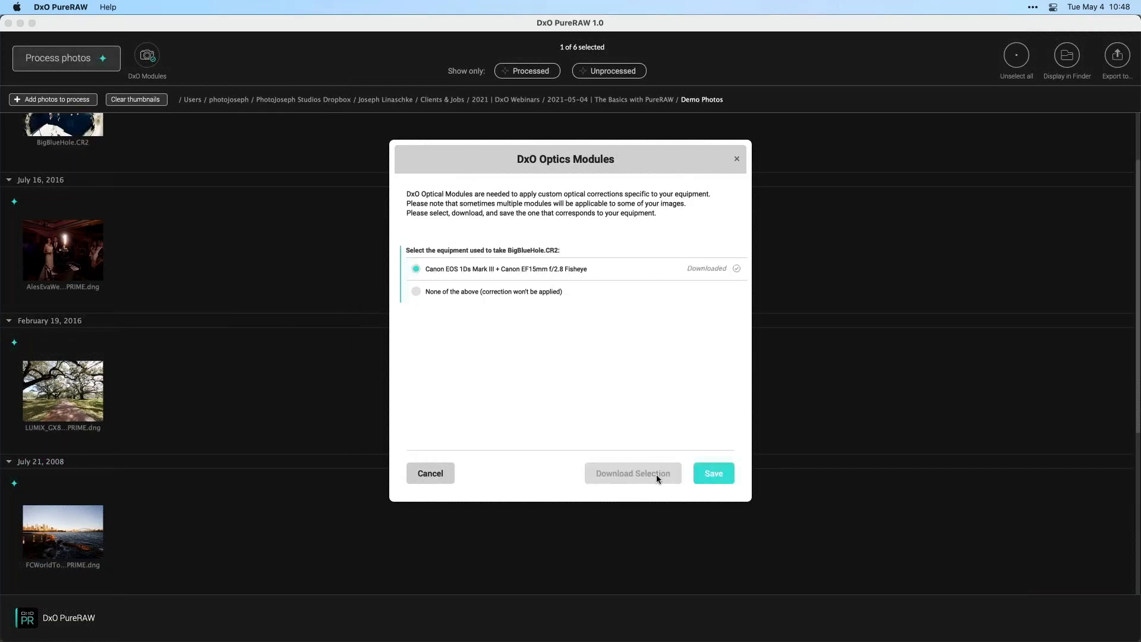
click(702, 471)
Step: Process the two selected photos with DeepPRIME to DNG into the 'DxO' folder inside the original images' folder
scroll(117, 229, up, 3)
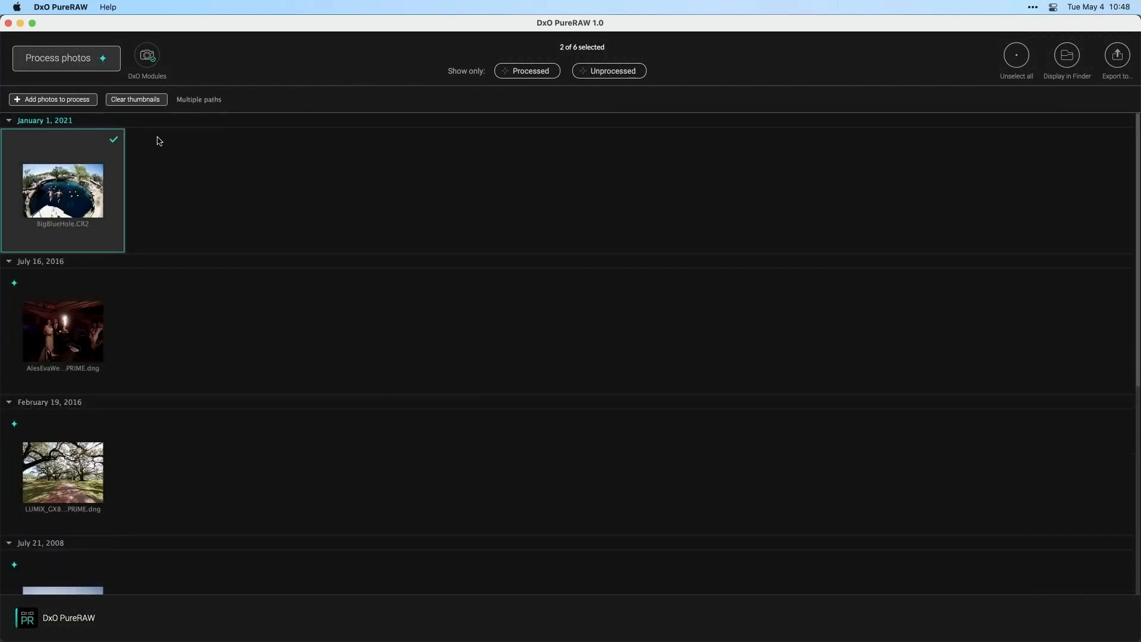
click(102, 58)
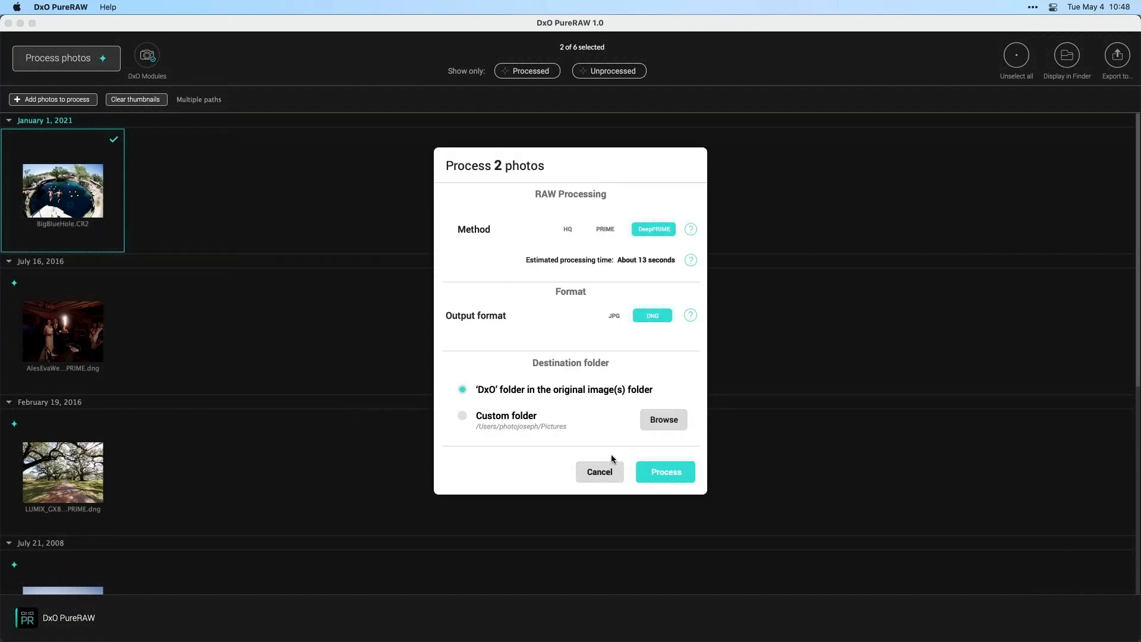
click(665, 473)
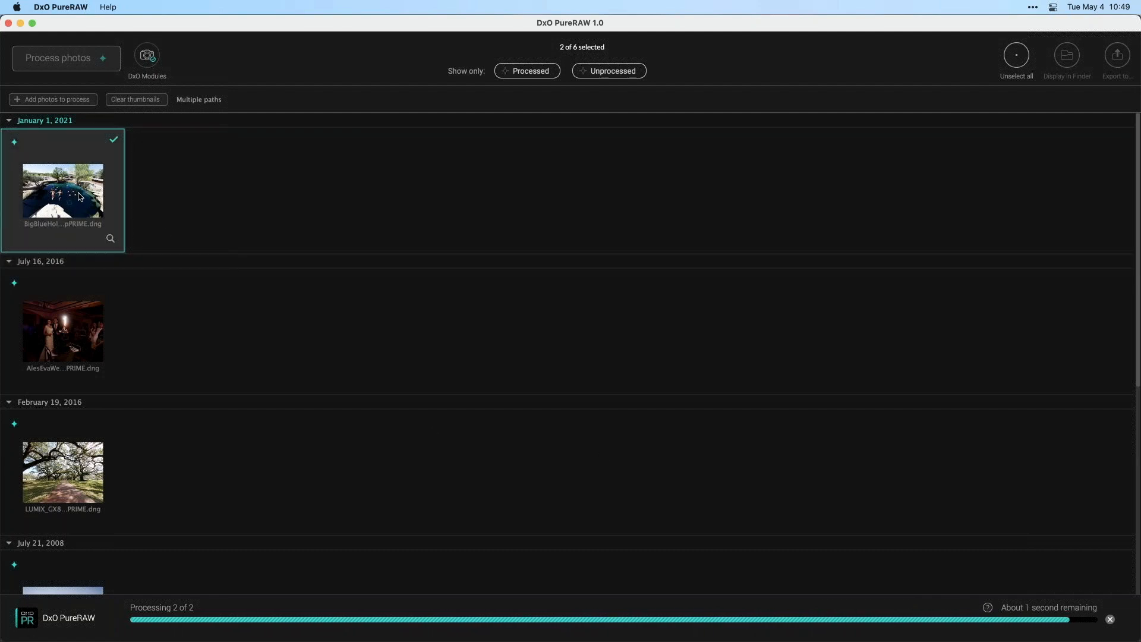
Step: View the BigBlueHole result, compare the full original RAW and processed DNG alternately, and return to the grid view
click(590, 362)
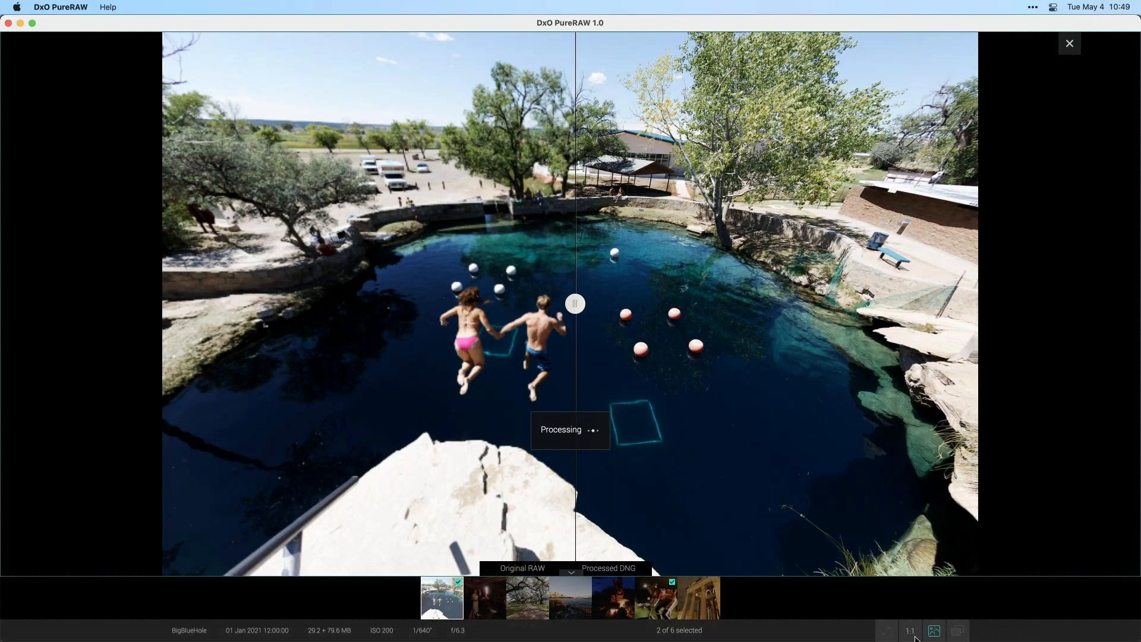
click(959, 630)
click(959, 630)
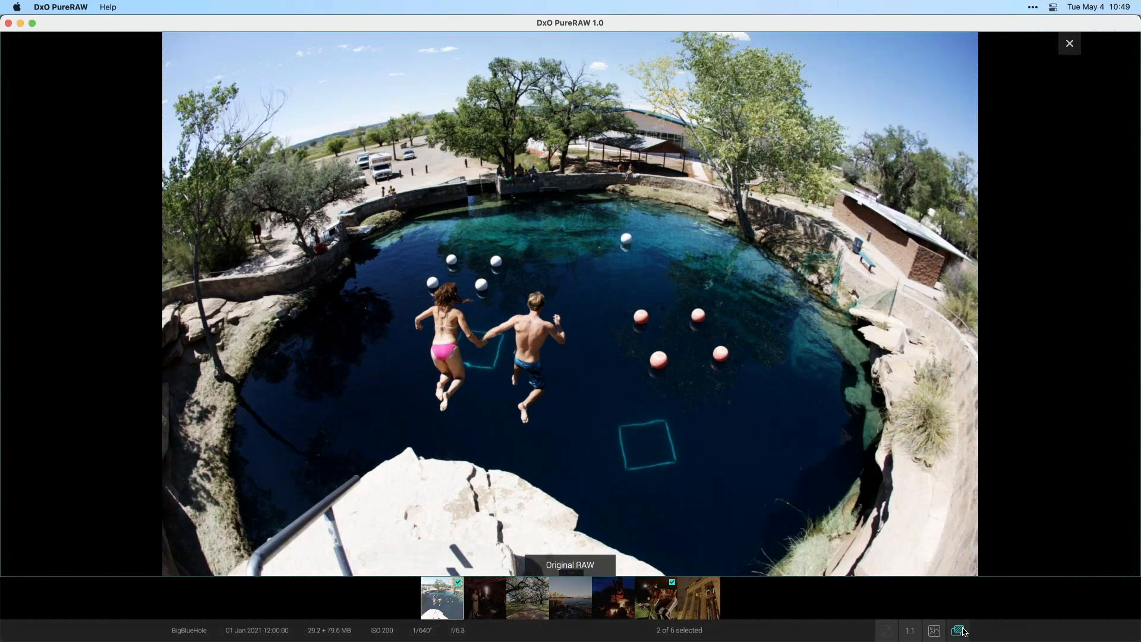
click(959, 630)
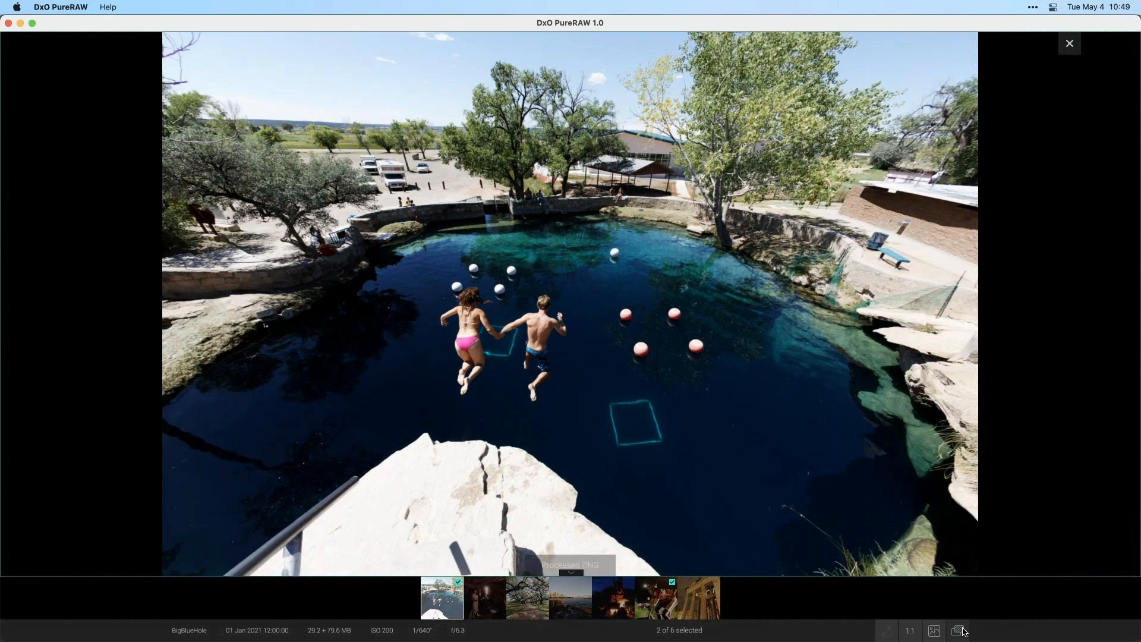
click(959, 630)
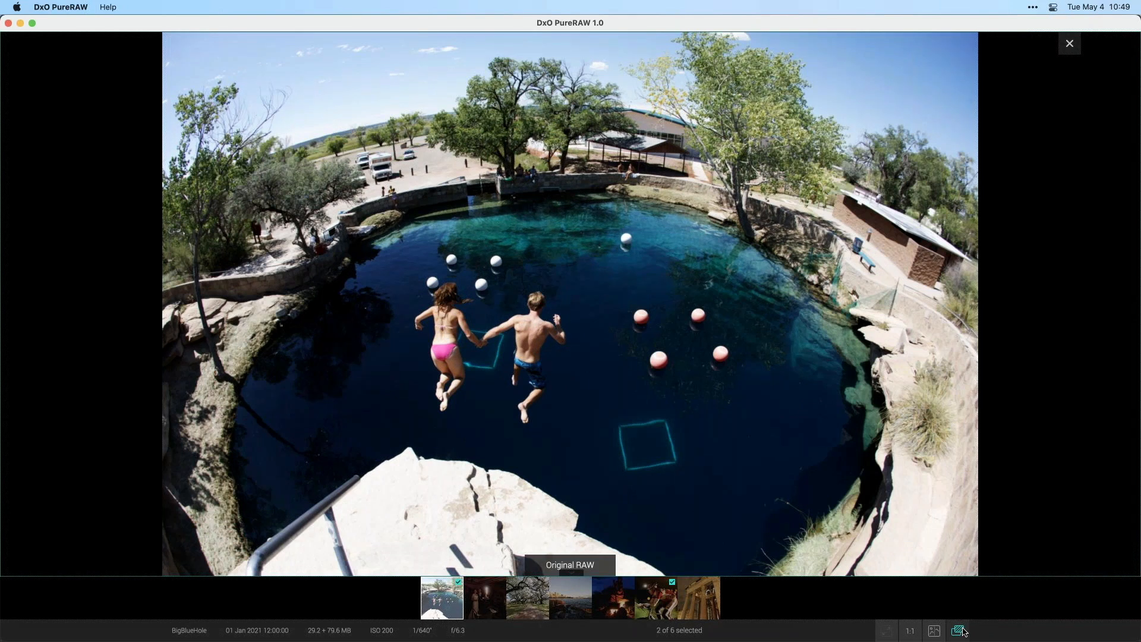
click(959, 630)
click(959, 630)
click(963, 631)
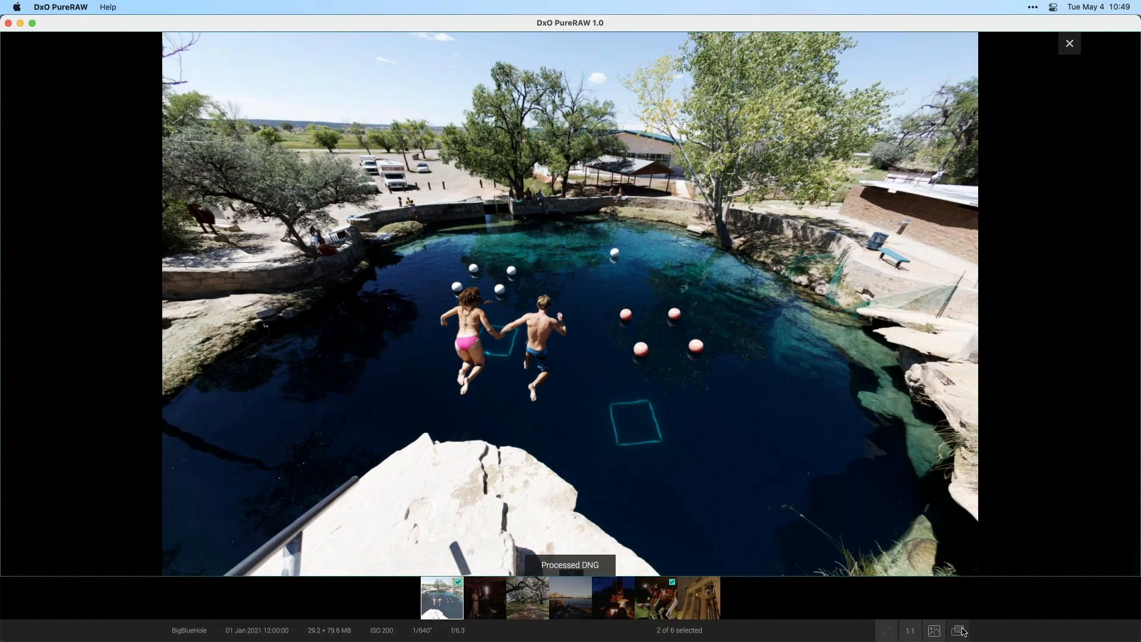
click(1068, 44)
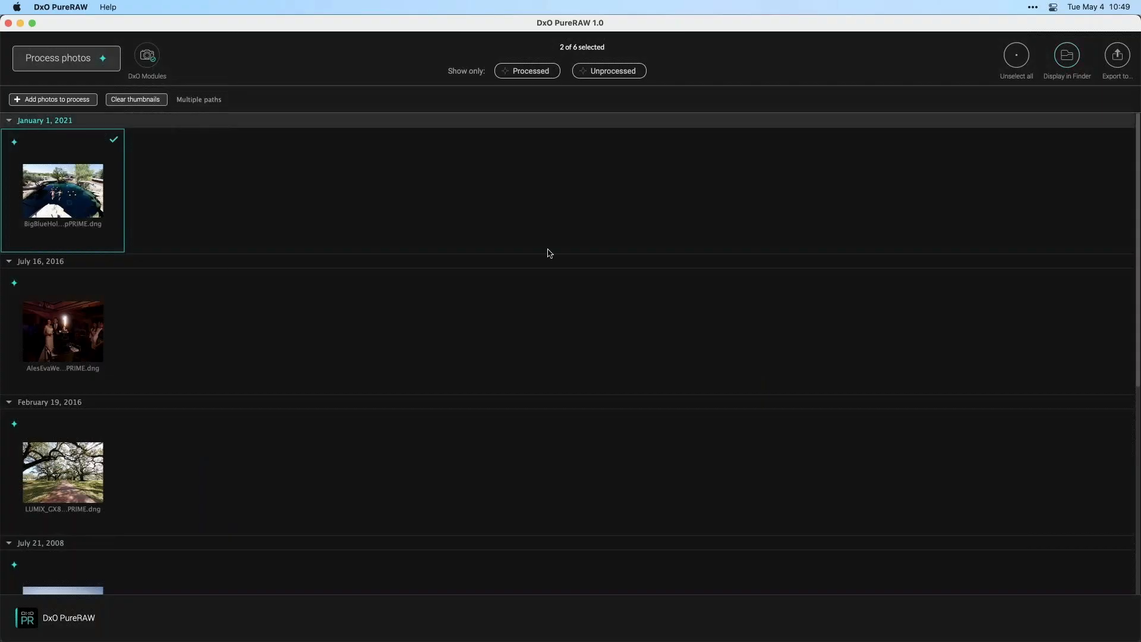
right_click(77, 179)
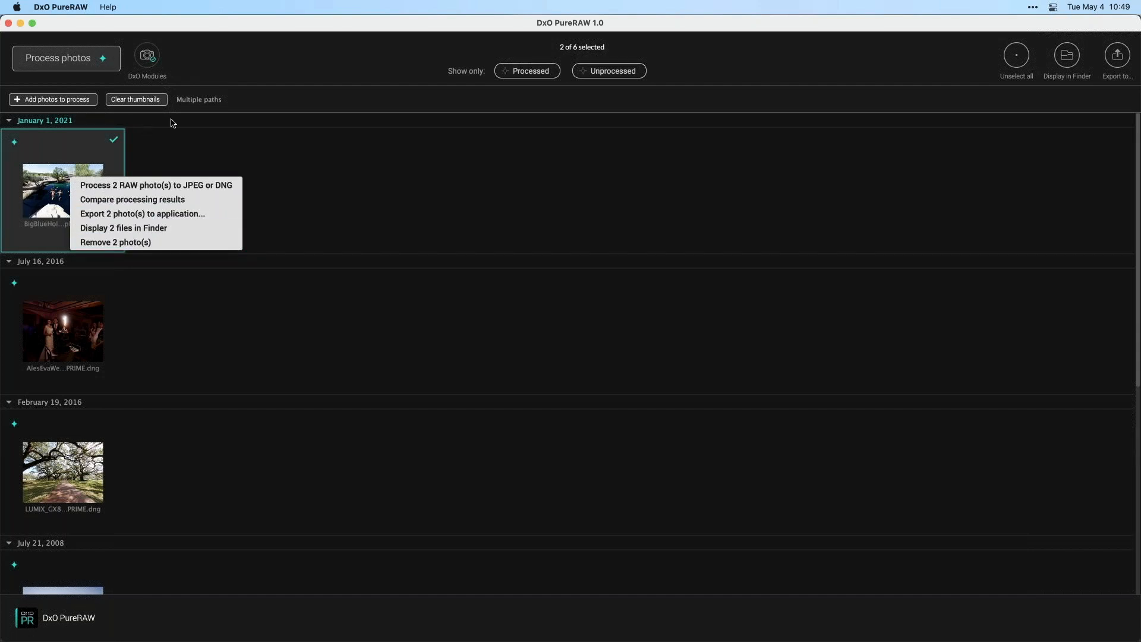
click(116, 139)
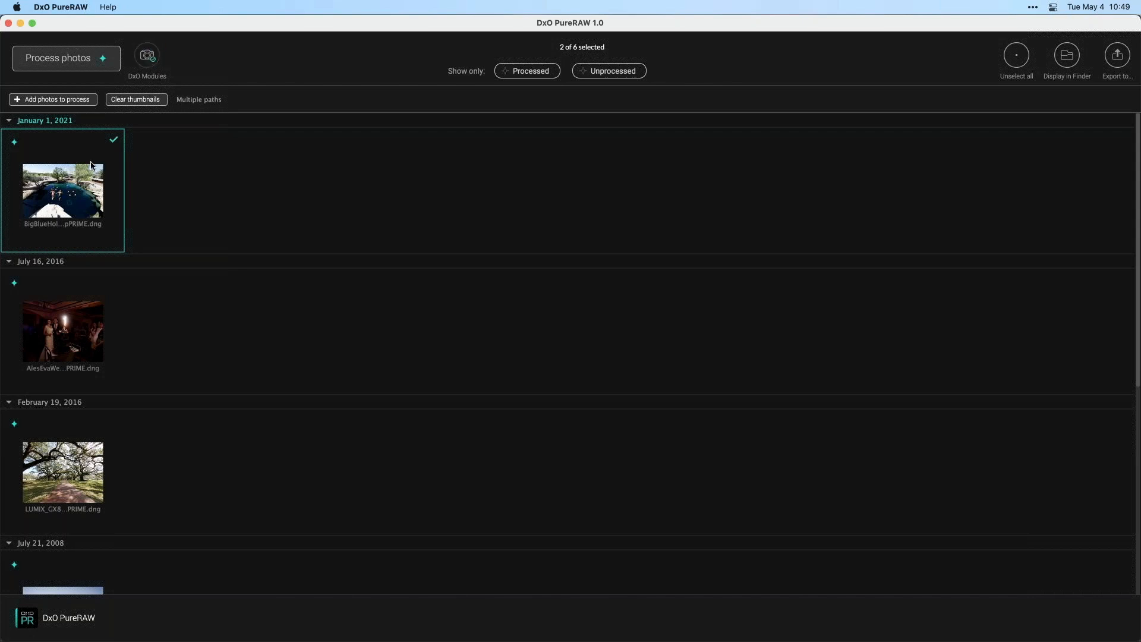
Step: Review the DxO Optics Modules assigned to the loaded photos and close the list without saving changes
click(146, 56)
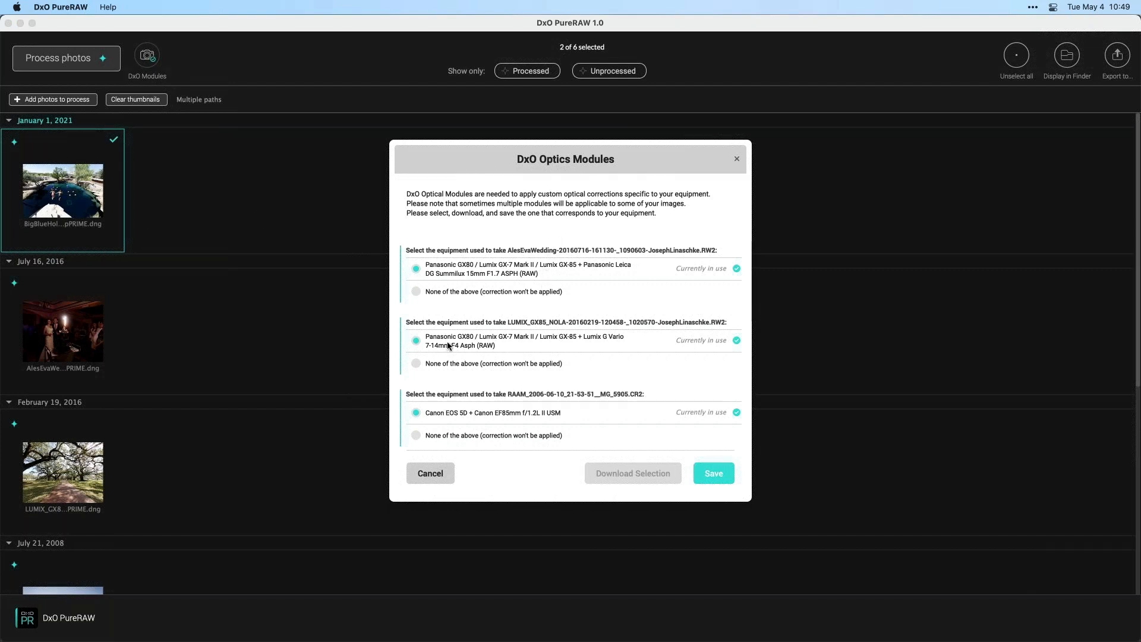
scroll(588, 357, down, 1)
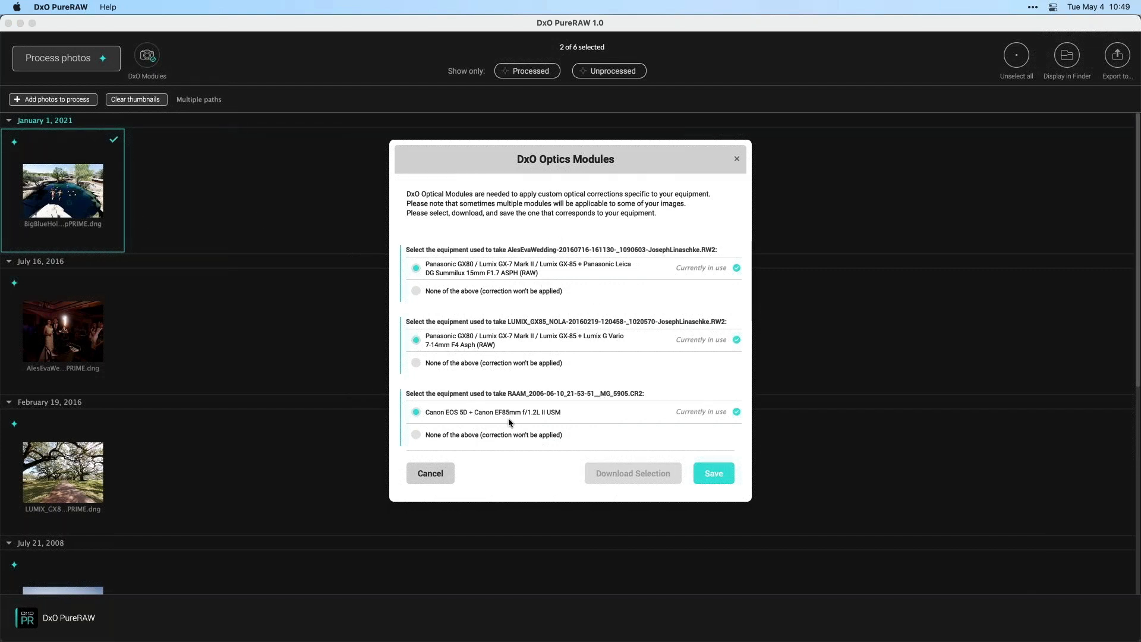
scroll(552, 344, down, 2)
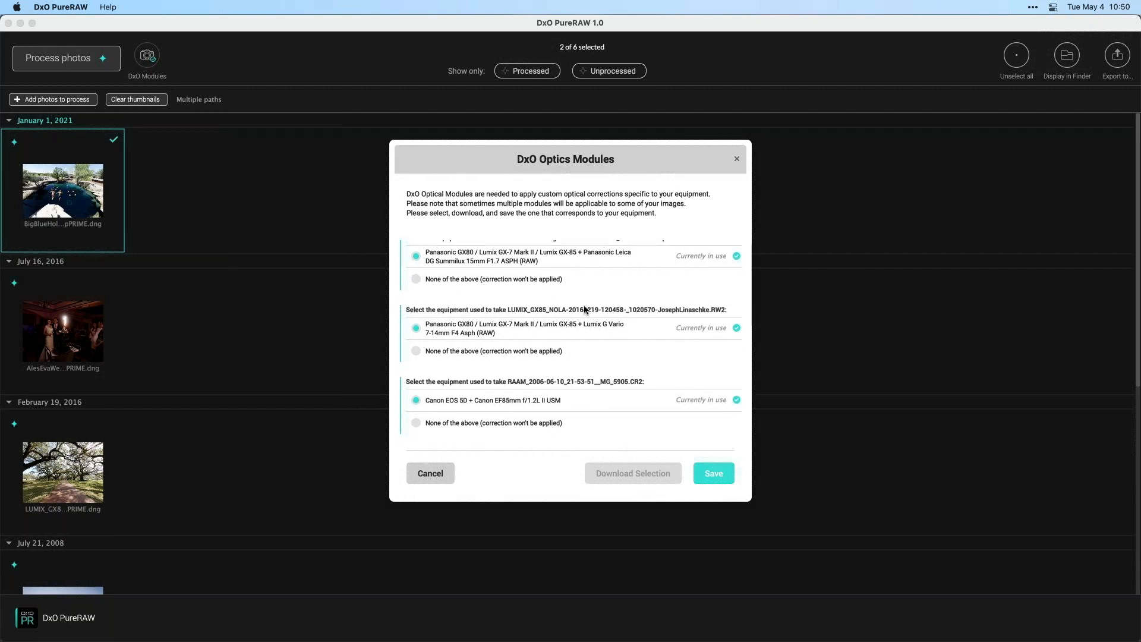
scroll(543, 284, up, 2)
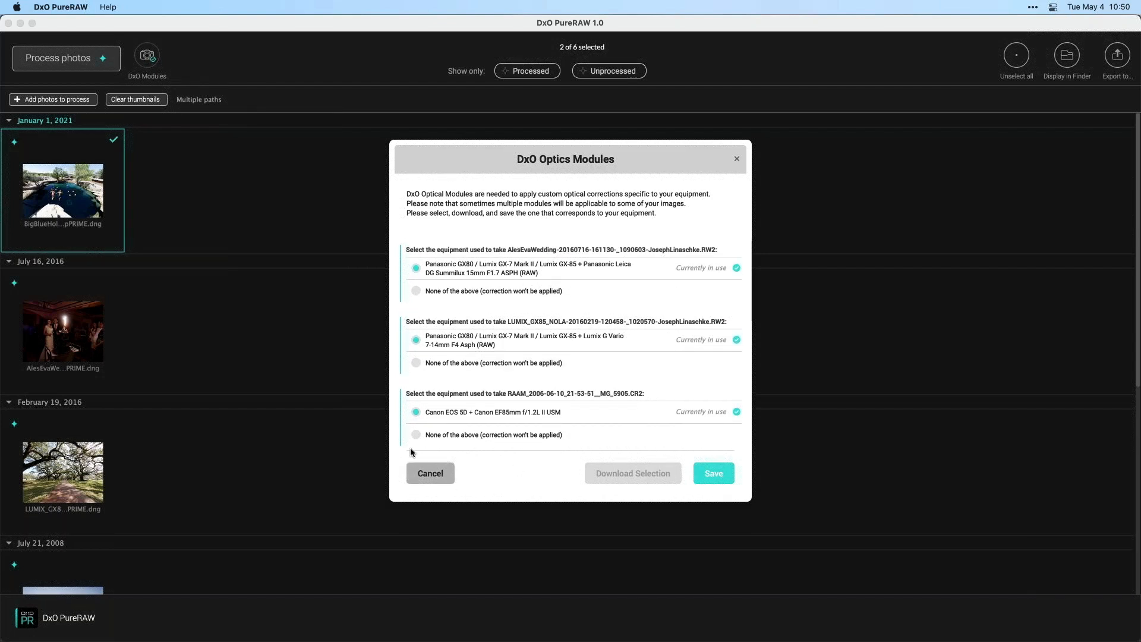
click(419, 470)
Step: Select only BigBlueHole, check the optics module list through the lens choices for _MG_2177.CR2, and cancel it
click(65, 201)
click(147, 55)
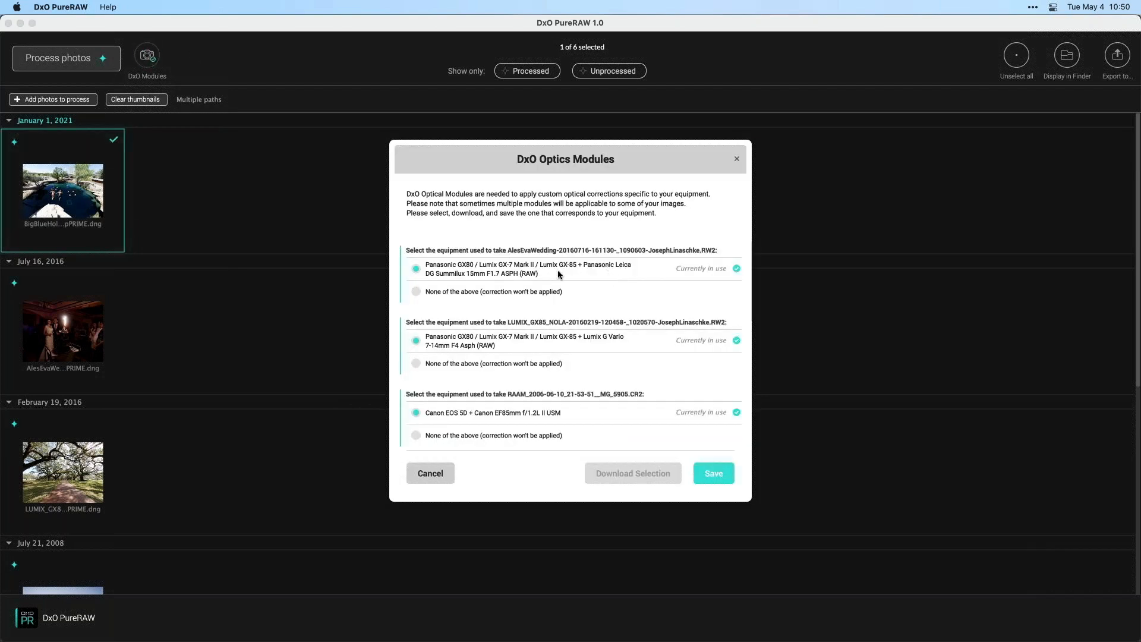
scroll(581, 310, down, 5)
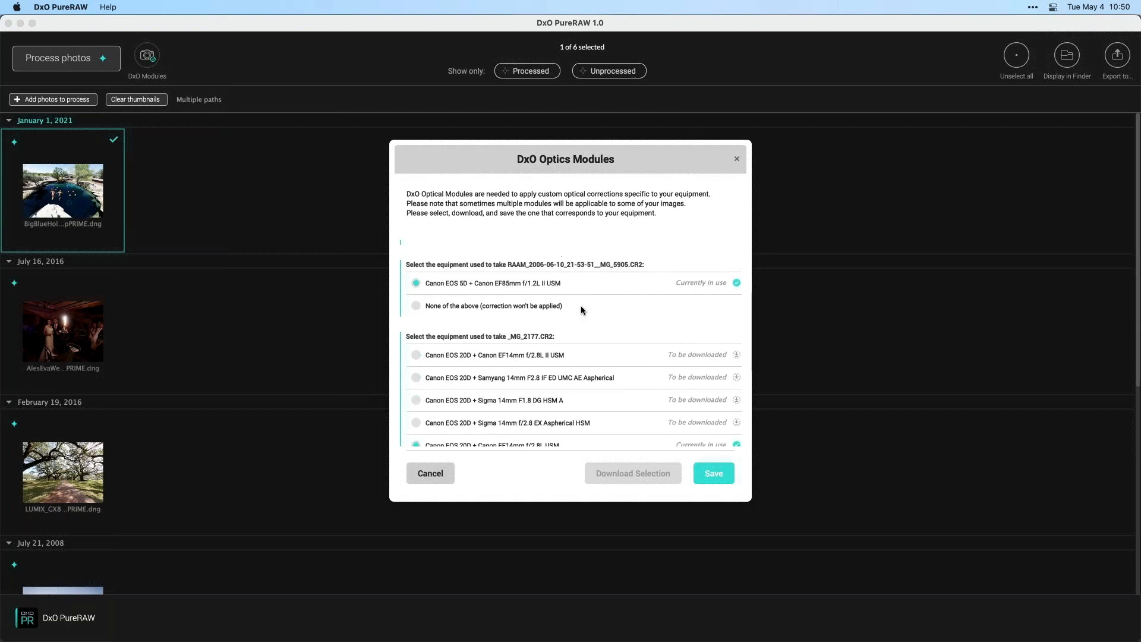
scroll(538, 330, down, 1)
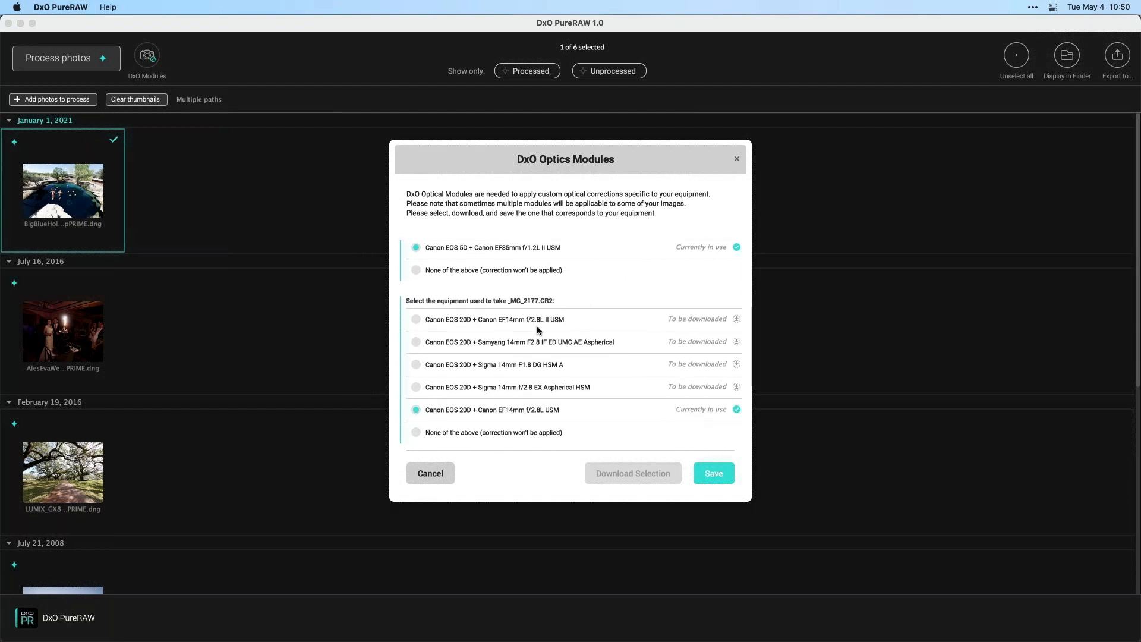
scroll(539, 326, up, 1)
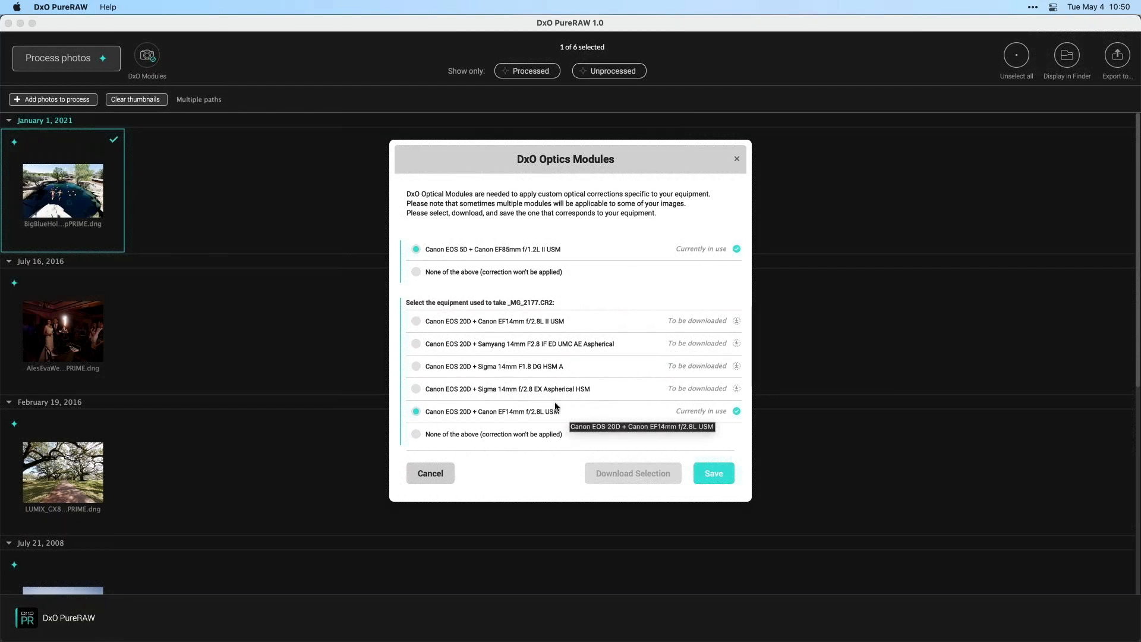
scroll(585, 326, up, 1)
scroll(639, 318, up, 5)
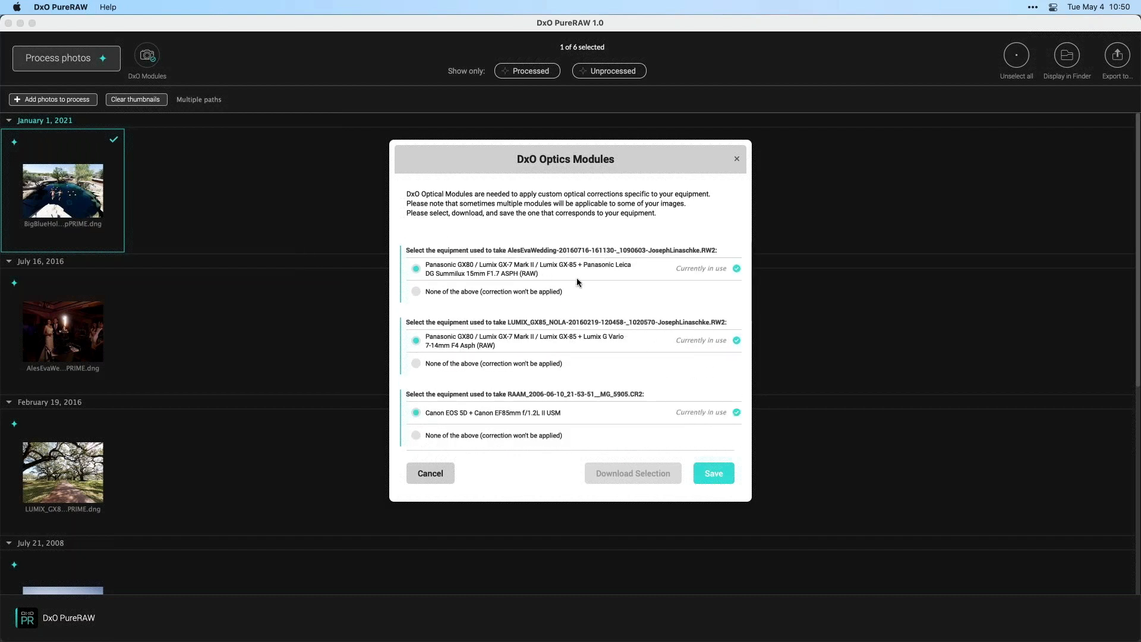
click(430, 469)
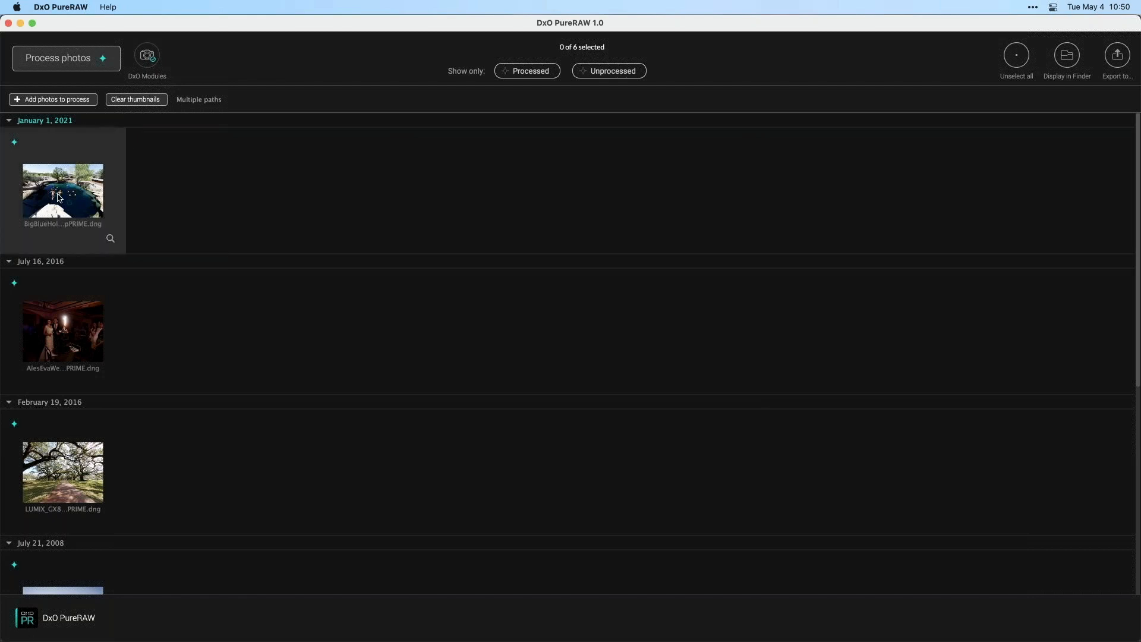
Step: Clear all thumbnails and add only BigBlueHole.CR2 again from the PR Photos folder in Finder
click(105, 244)
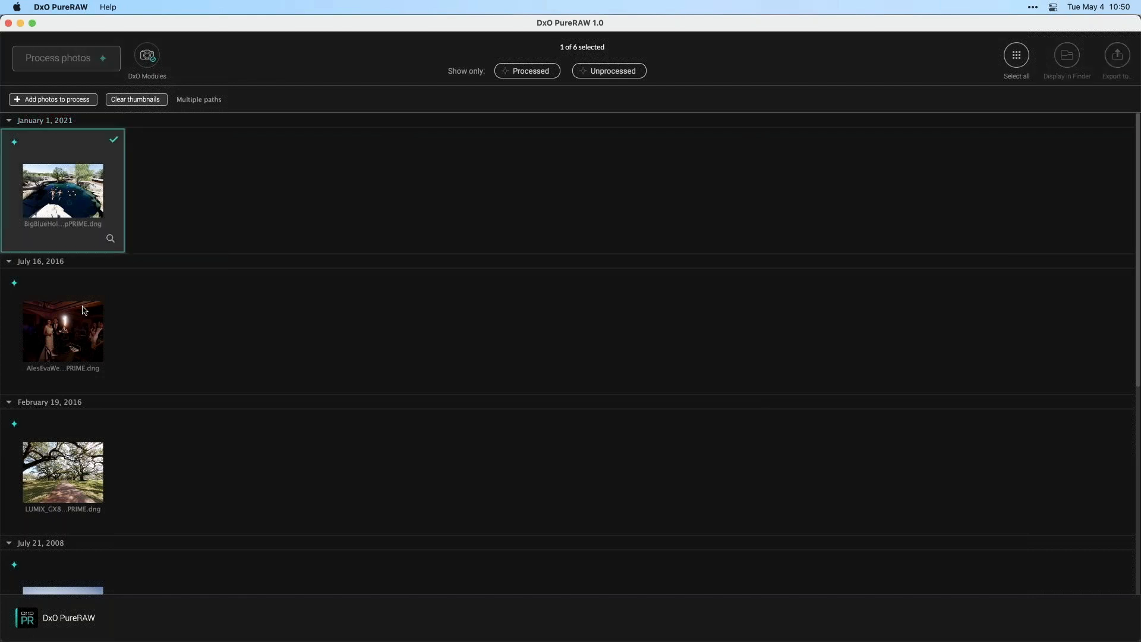
click(153, 99)
key(super+Tab)
drag(907, 111, 186, 184)
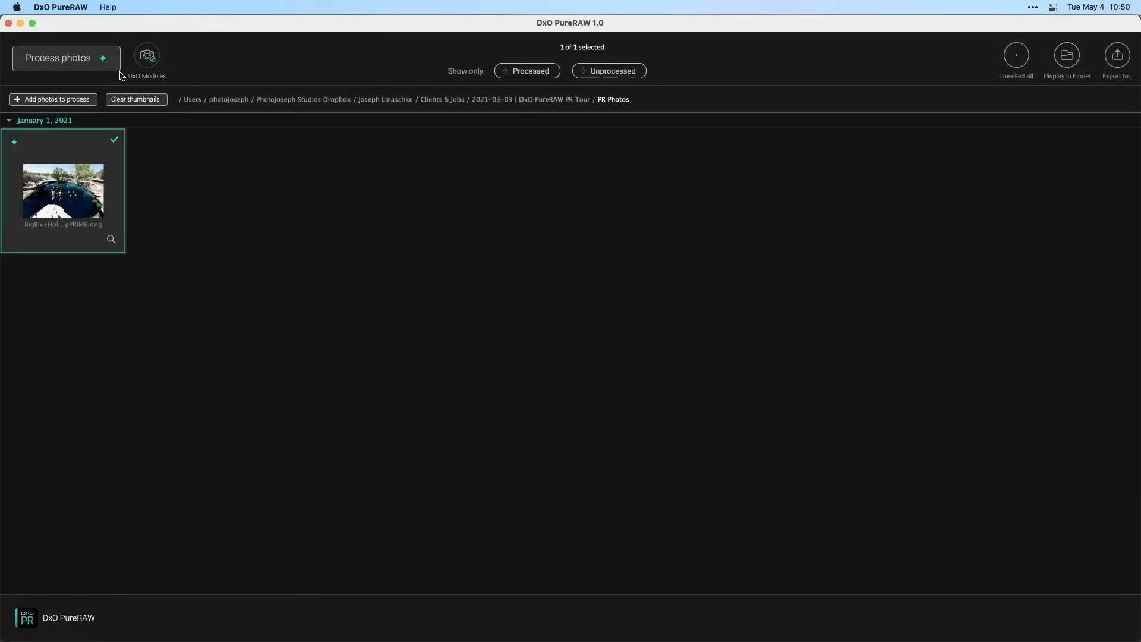
Step: Set BigBlueHole.CR2's optics module to None of the above, save it, and process the photo again
click(147, 56)
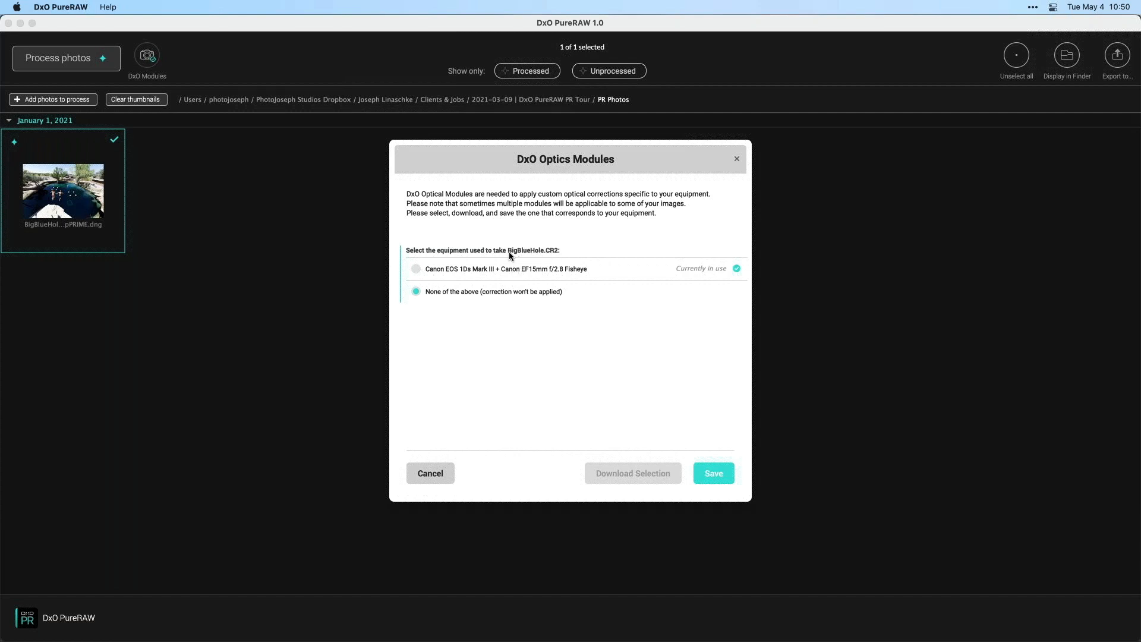
click(709, 467)
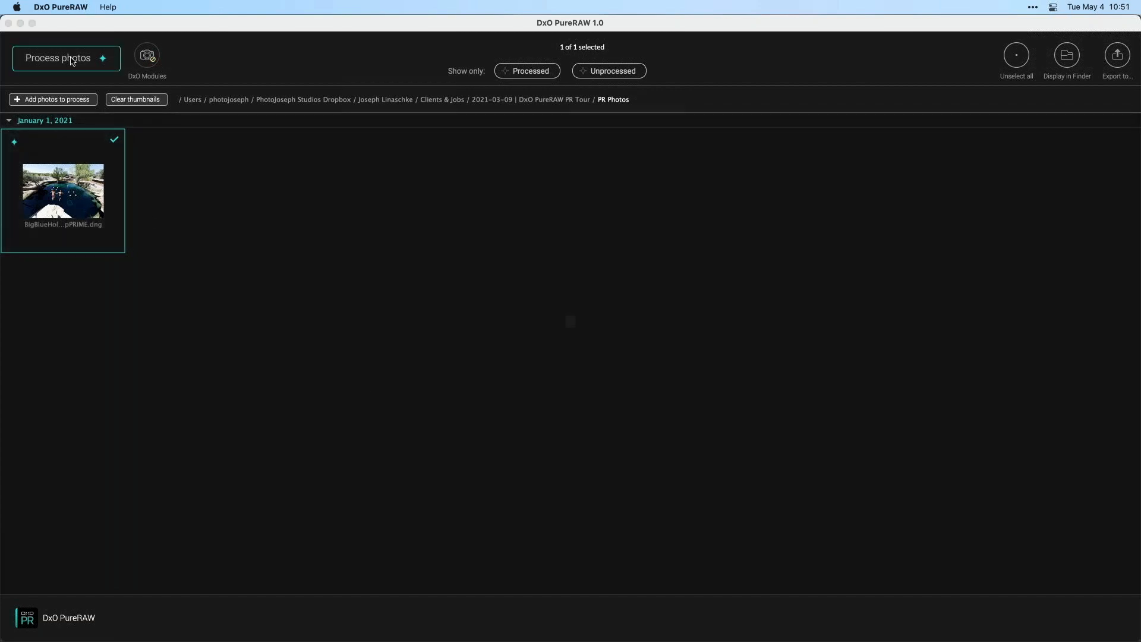
click(72, 60)
click(666, 471)
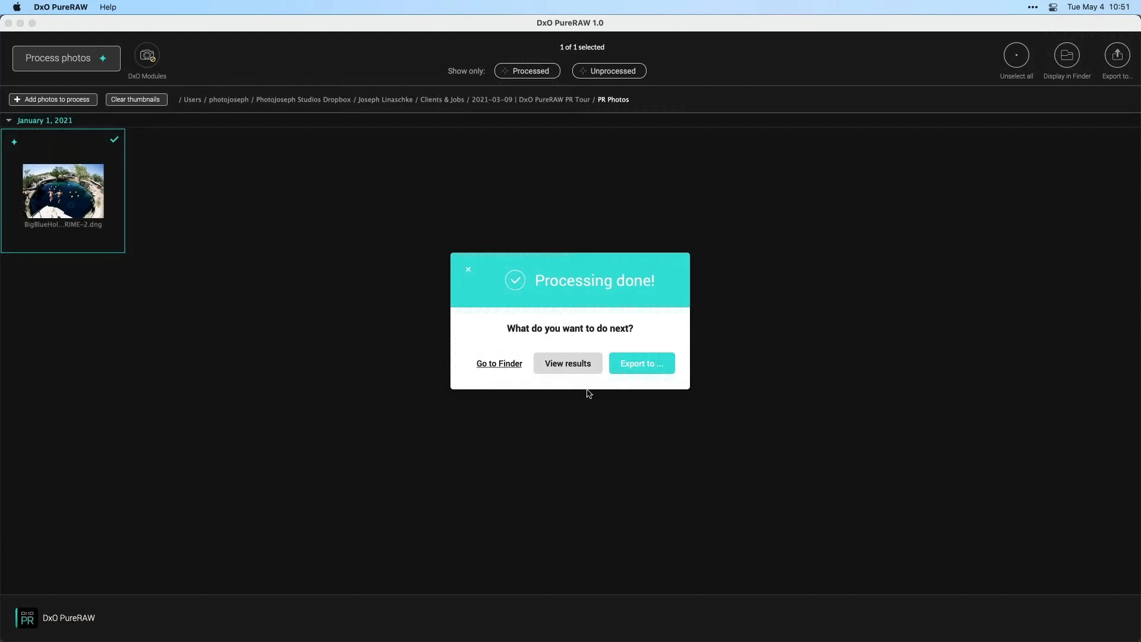
Step: Compare the original and newly processed BigBlueHole in the split view, and return to the grid view
click(575, 363)
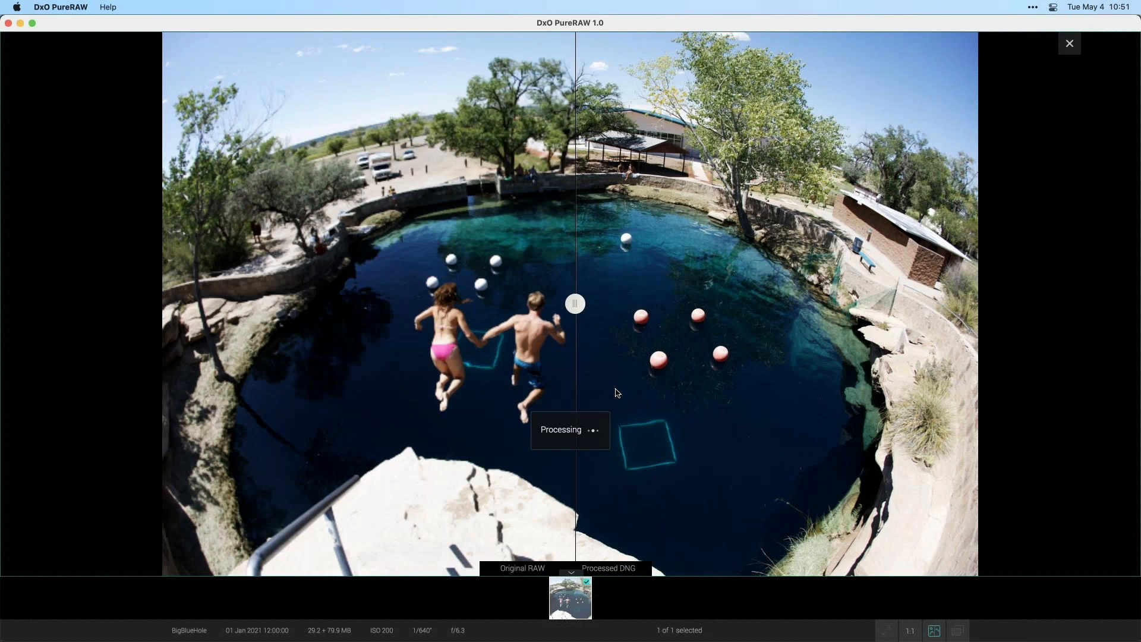
drag(366, 312, 564, 337)
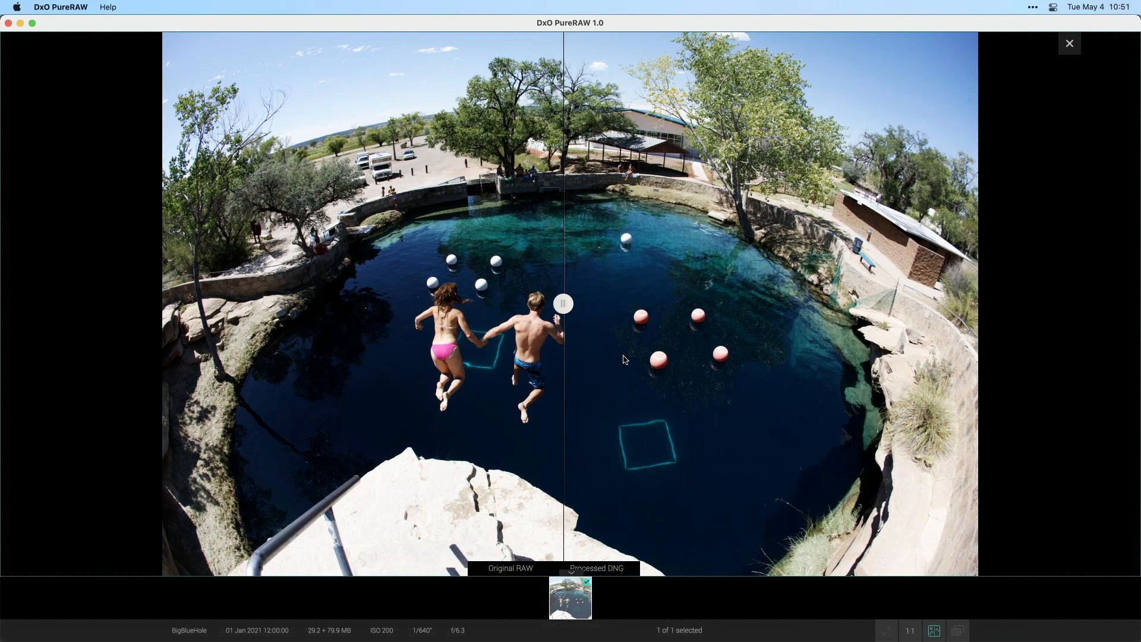
click(1069, 44)
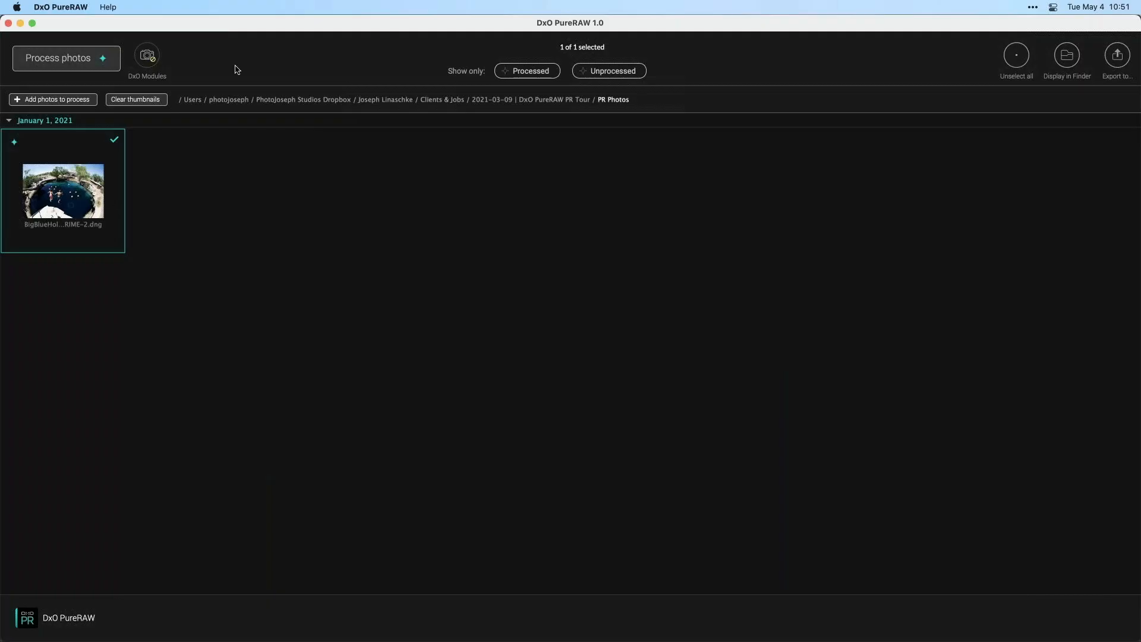
Step: Set BigBlueHole.CR2's optics module to Canon EOS 1Ds Mark III + Canon EF15mm f/2.8 Fisheye, save it, and reopen the module selection
click(148, 56)
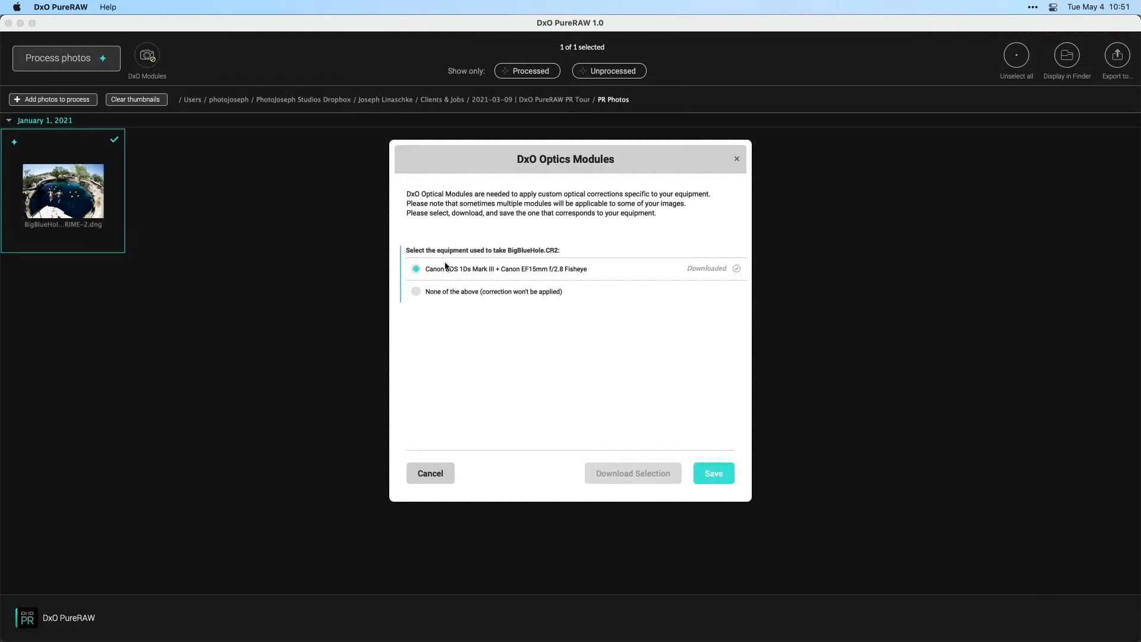
click(713, 473)
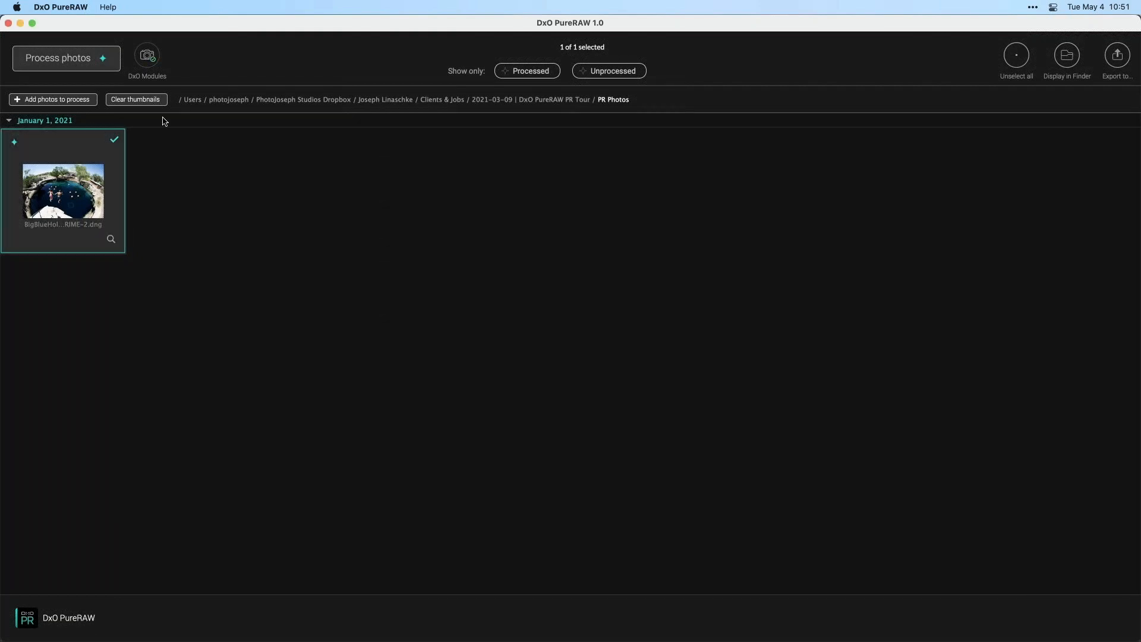
click(146, 56)
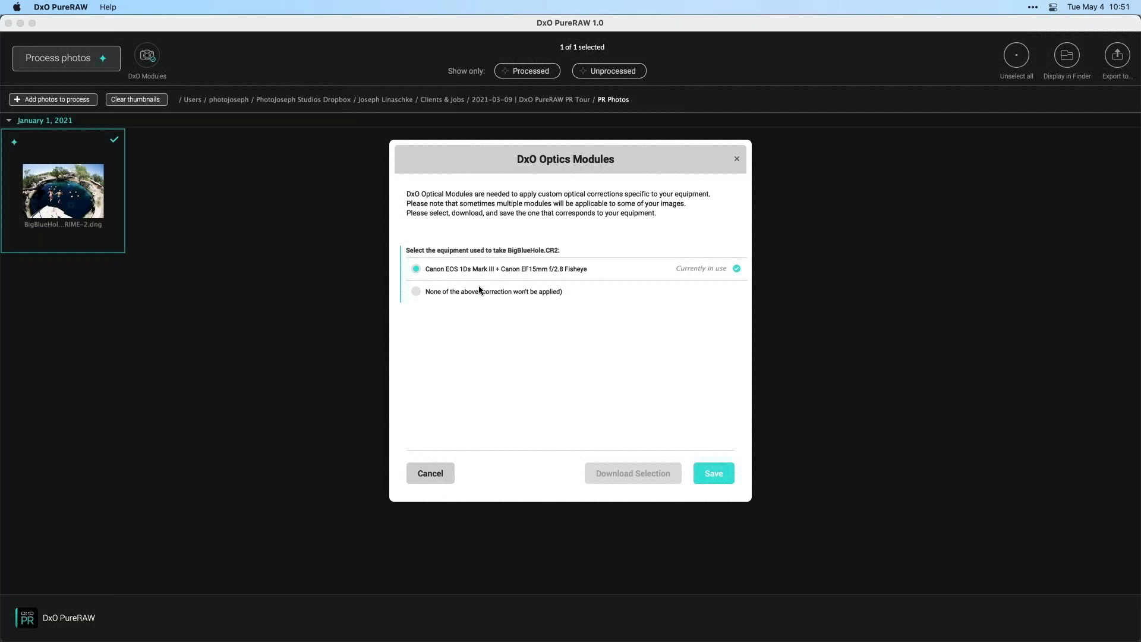
Step: Review the optics module selection for BigBlueHole.CR2 once more and close it without changes
key(Escape)
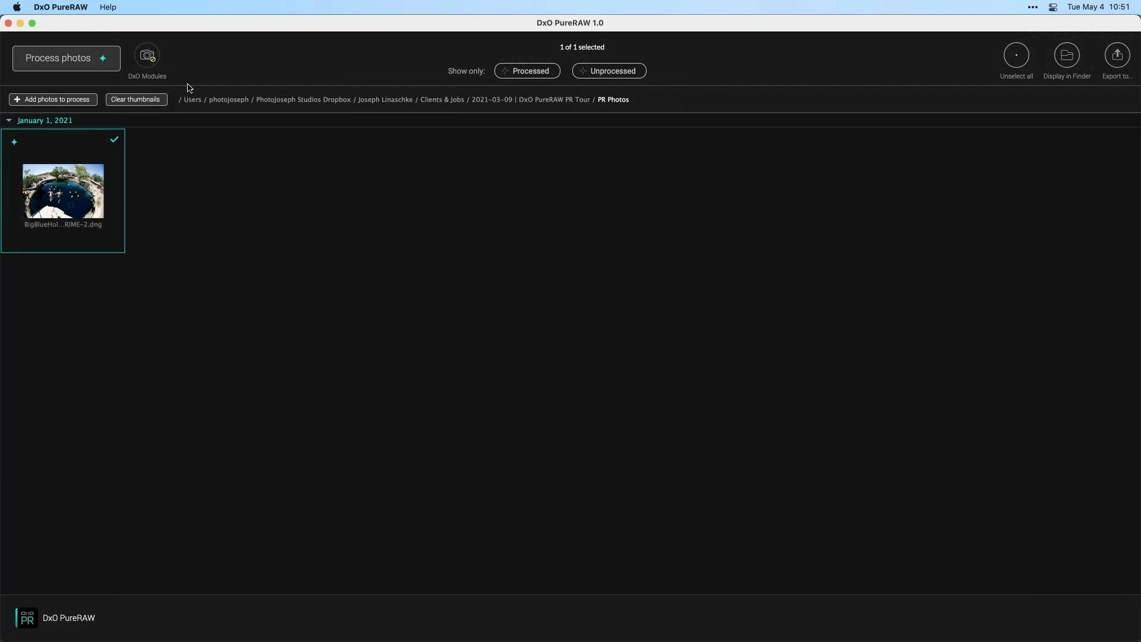
click(149, 66)
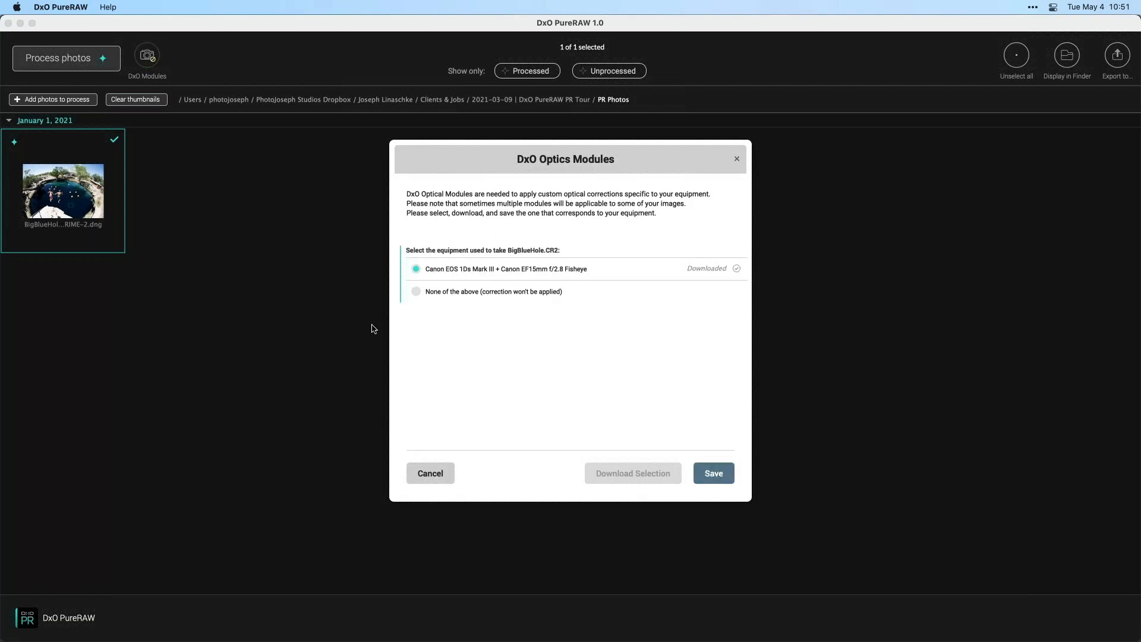
key(Escape)
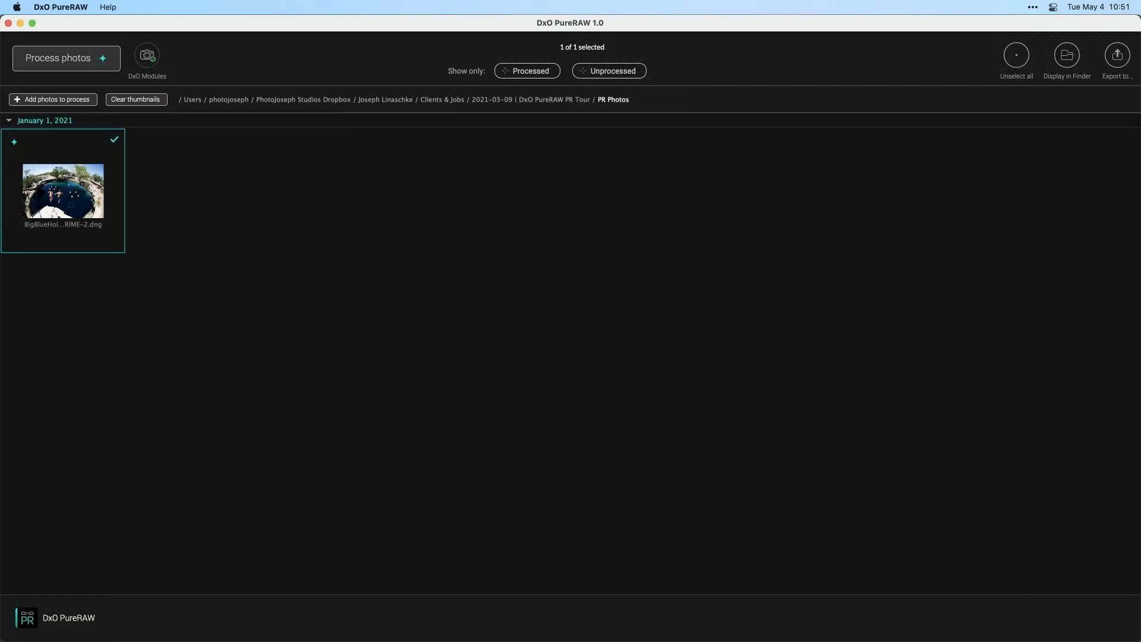
Step: Switch to Lightroom Classic and give the kickboxing photo the title "my title", caption "my caption" and copyright "my copyright"
key(super+Tab)
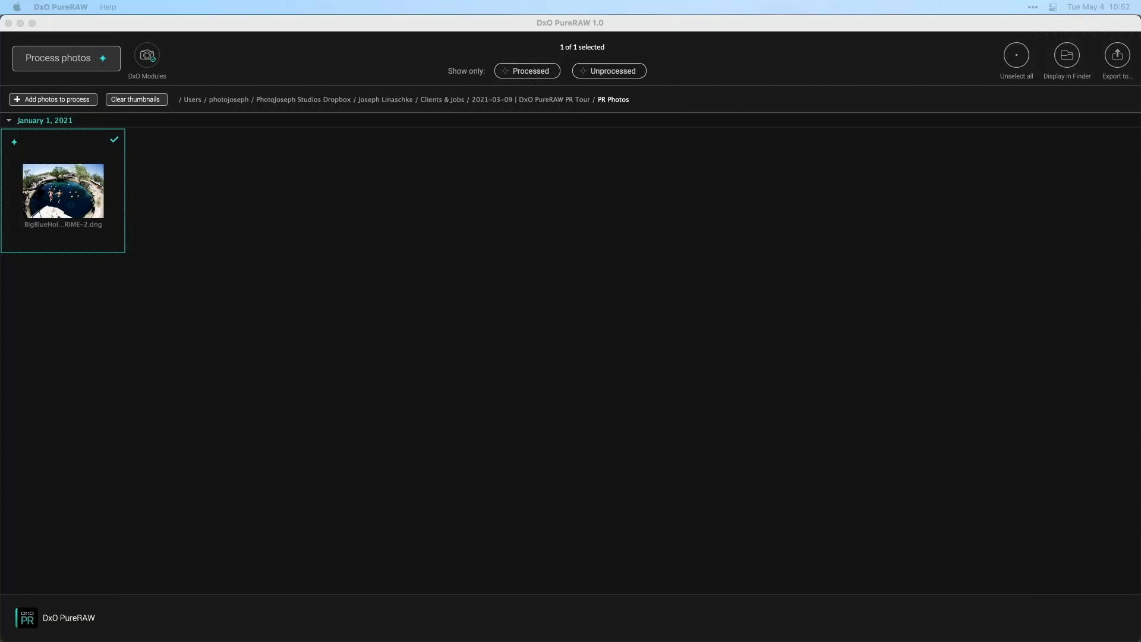
key(super+Tab)
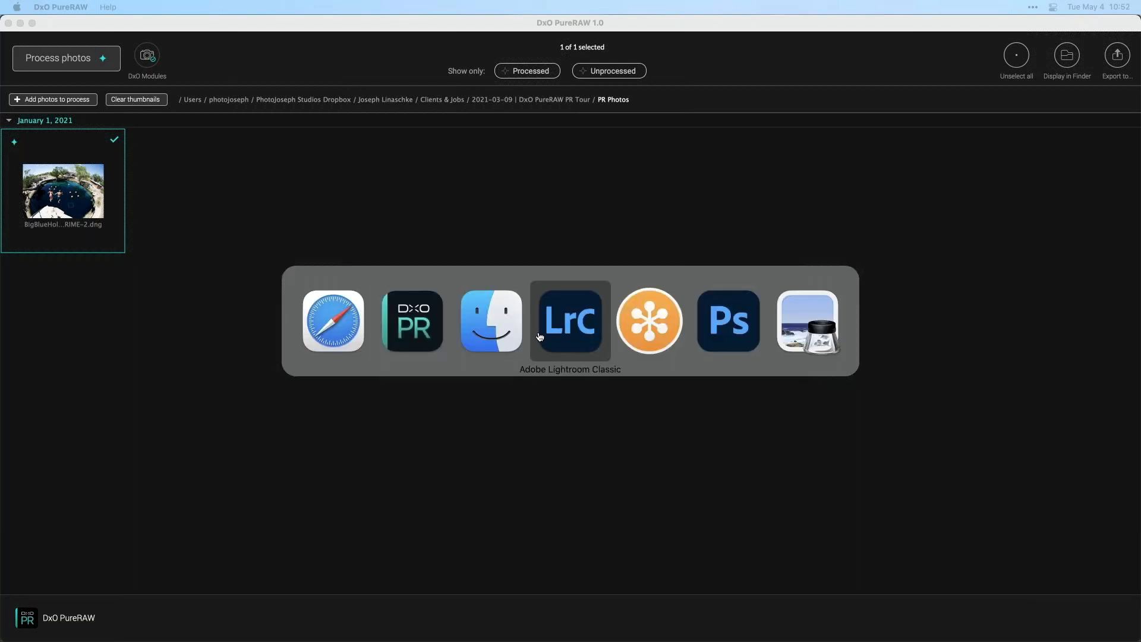
click(579, 330)
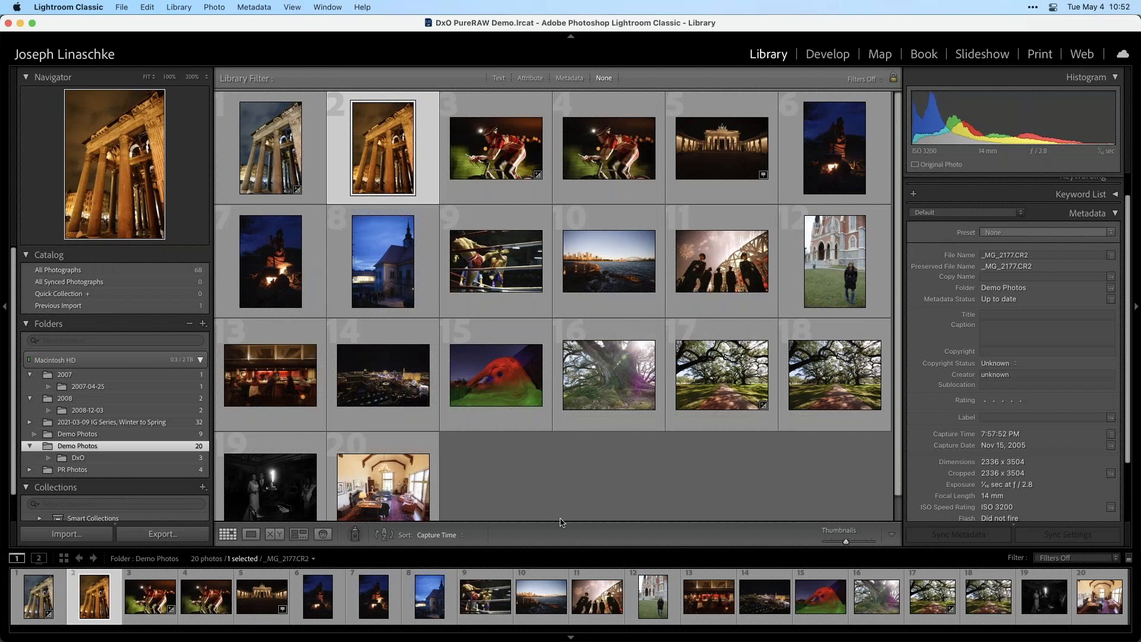
click(505, 262)
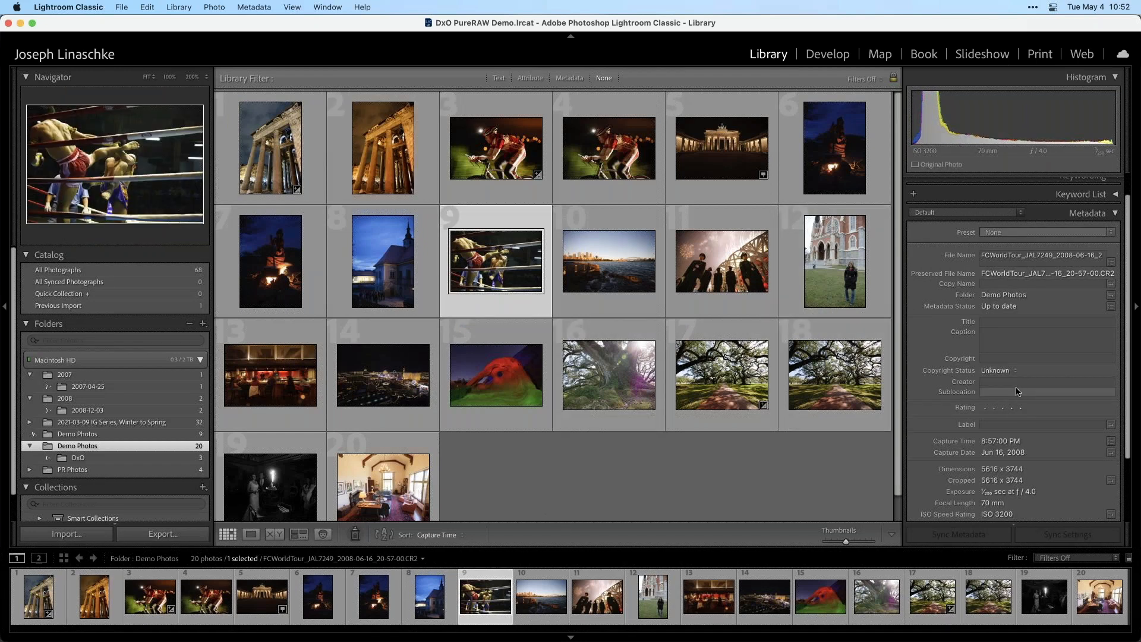
click(1002, 322)
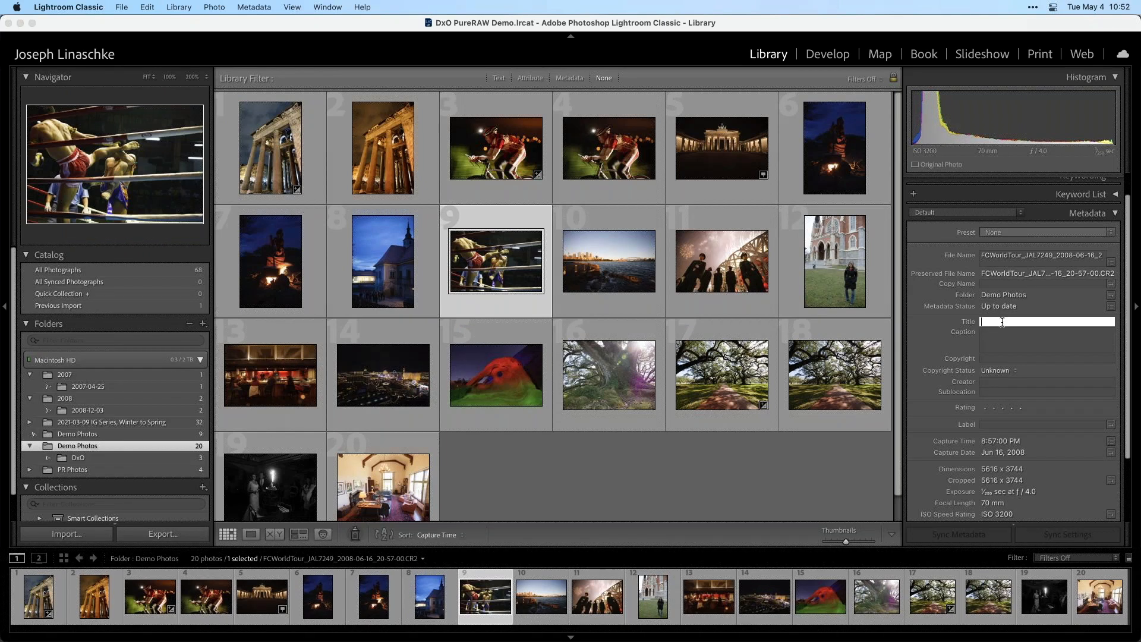
text(my title)
key(Tab)
text(my caption)
key(Tab)
text(my copyright)
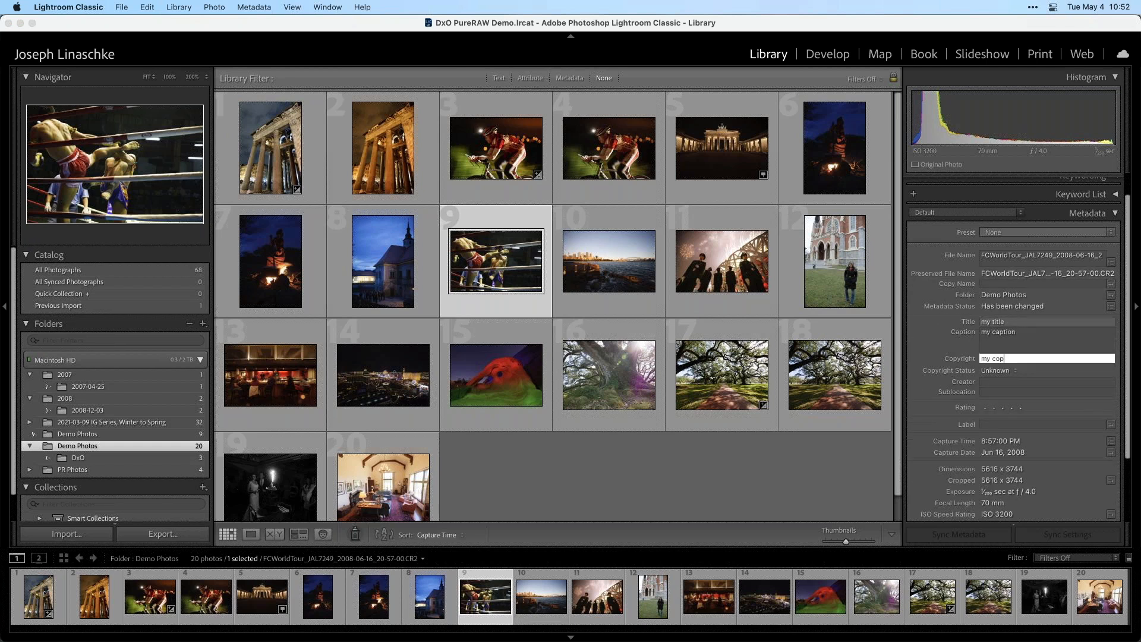
key(Tab)
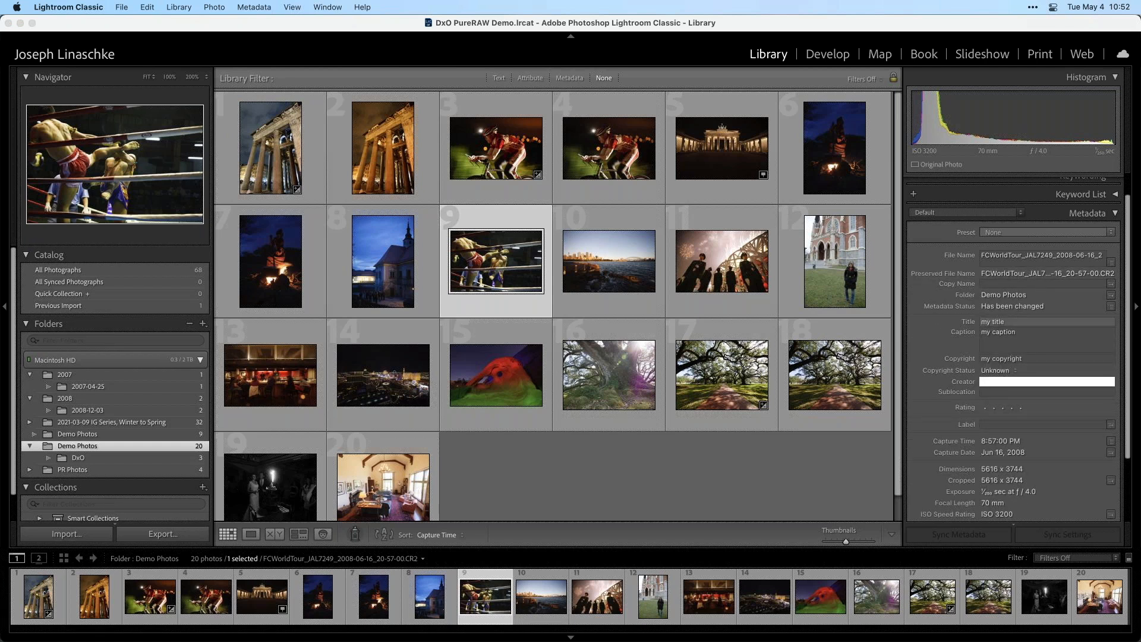
Step: Add the keyword thailand to the kickboxing photo
scroll(956, 331, down, 2)
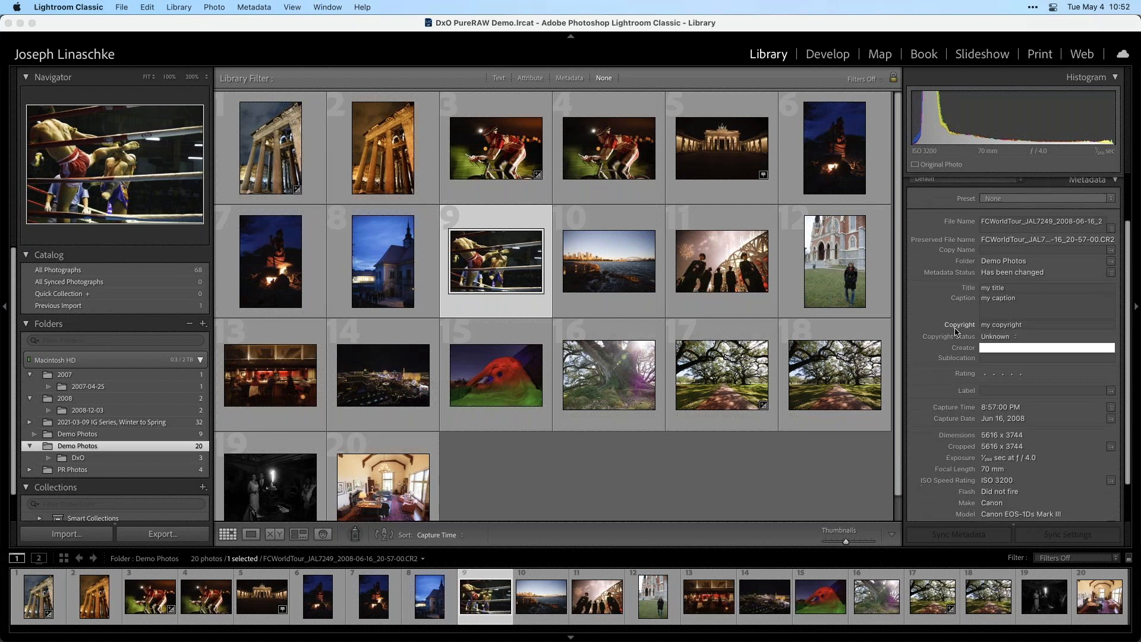
scroll(958, 331, down, 2)
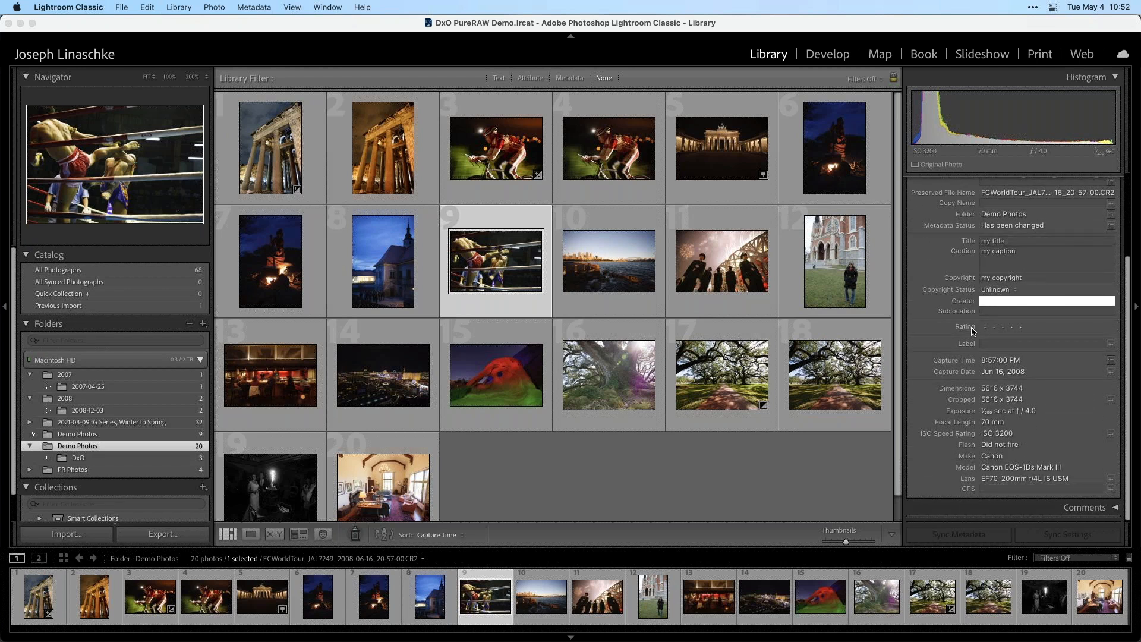
scroll(972, 330, up, 5)
click(1105, 225)
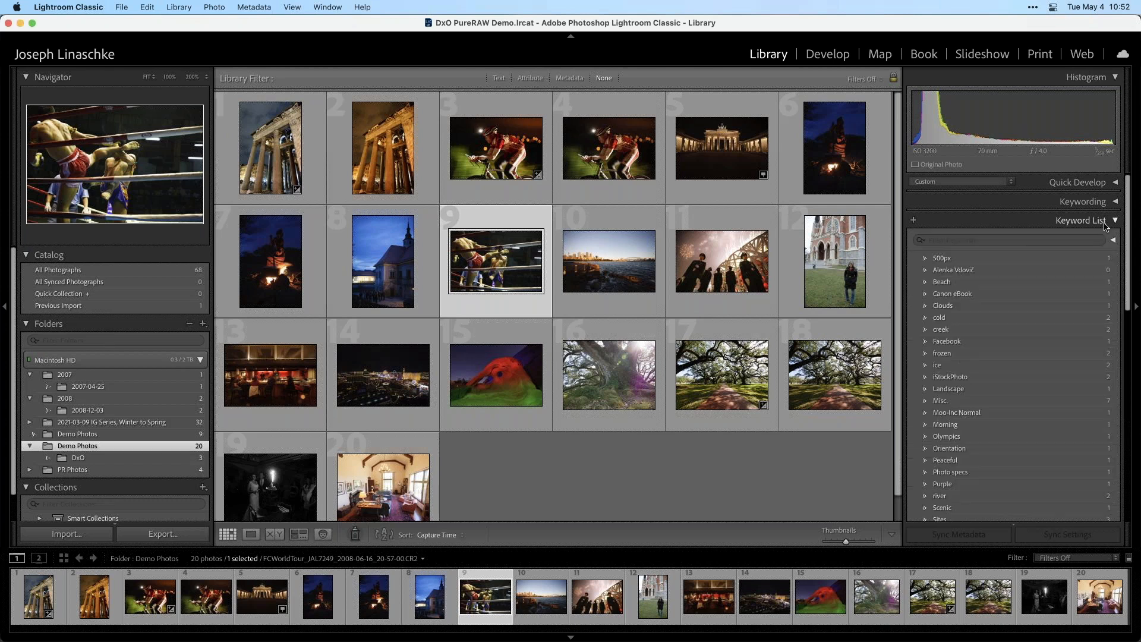
click(1087, 204)
click(959, 256)
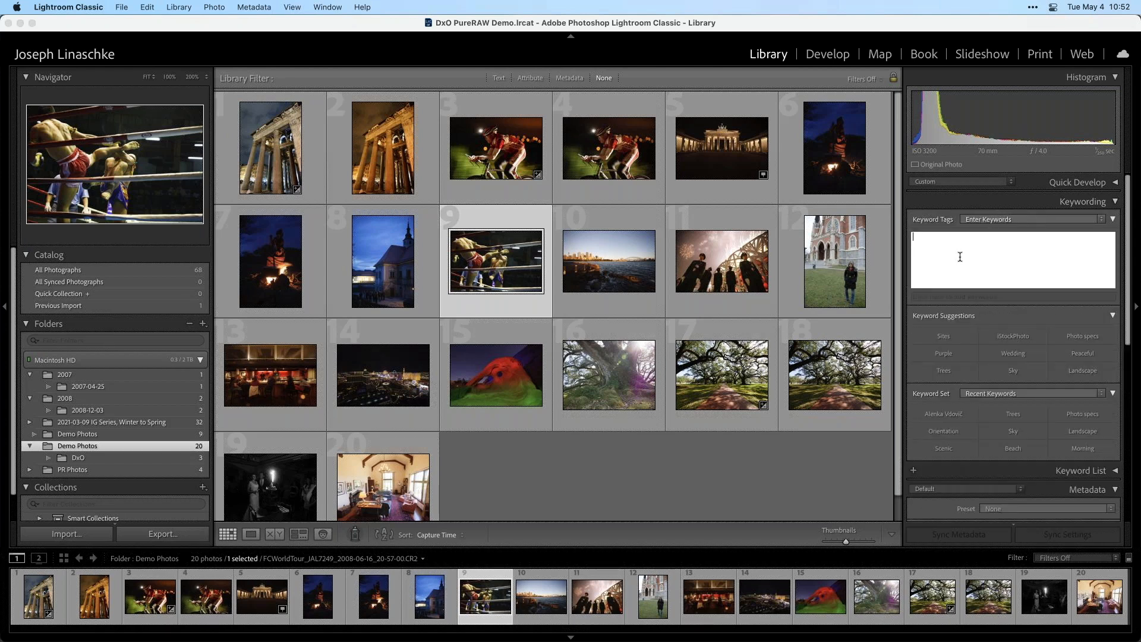
text(thailand)
key(Return)
Step: Add the suggested keyword iStockPhoto to the kickboxing photo and review its metadata
click(964, 240)
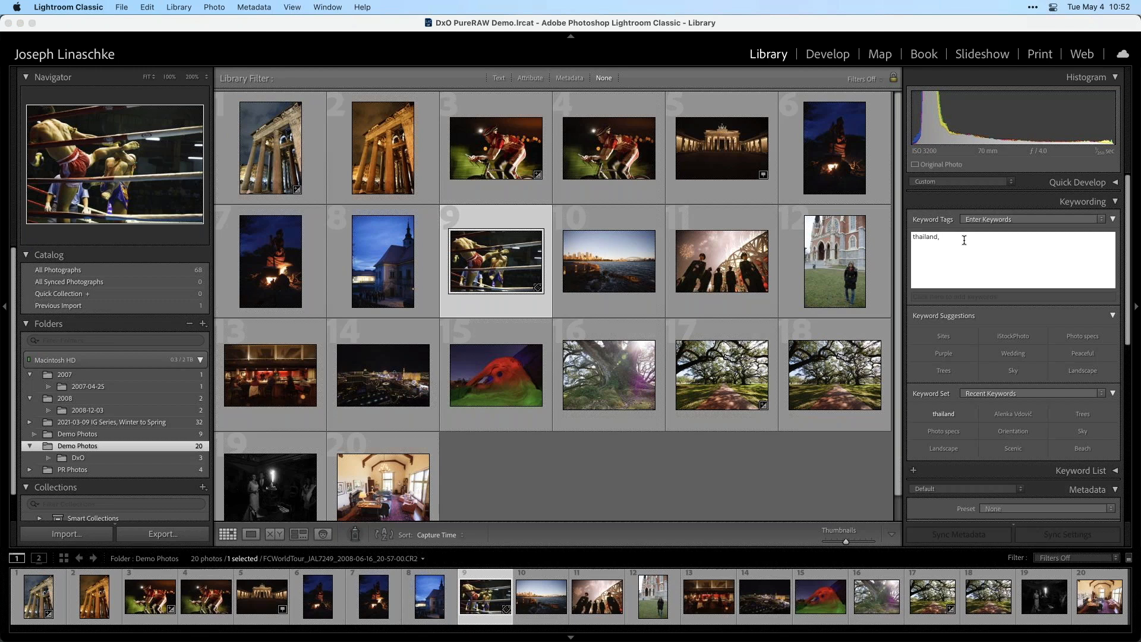
key(Return)
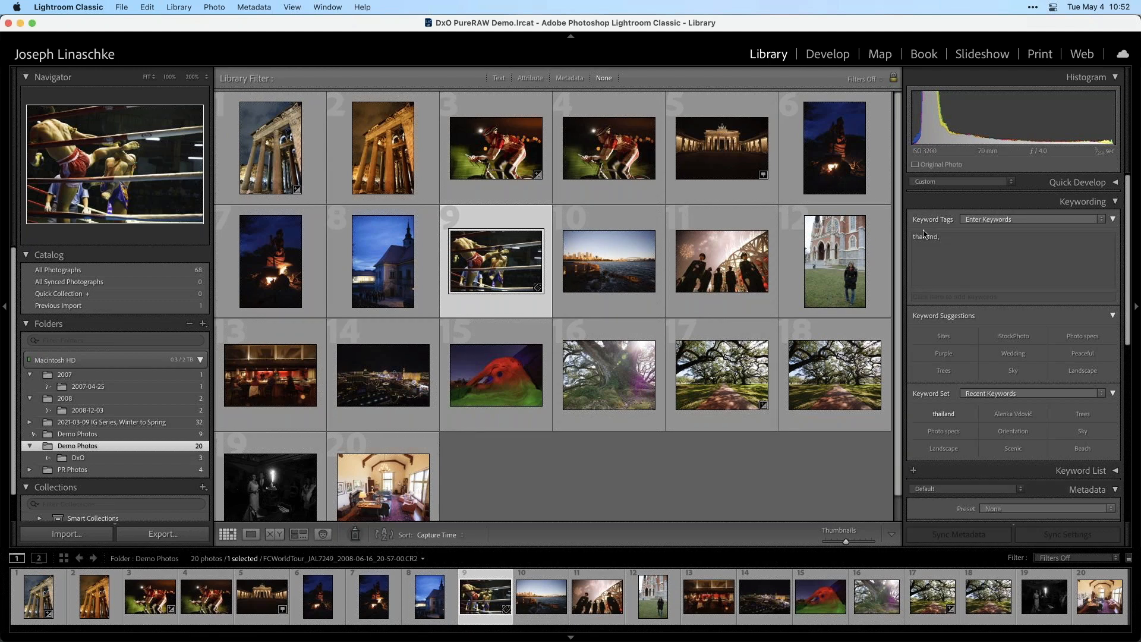
click(949, 237)
key(Return)
click(1012, 336)
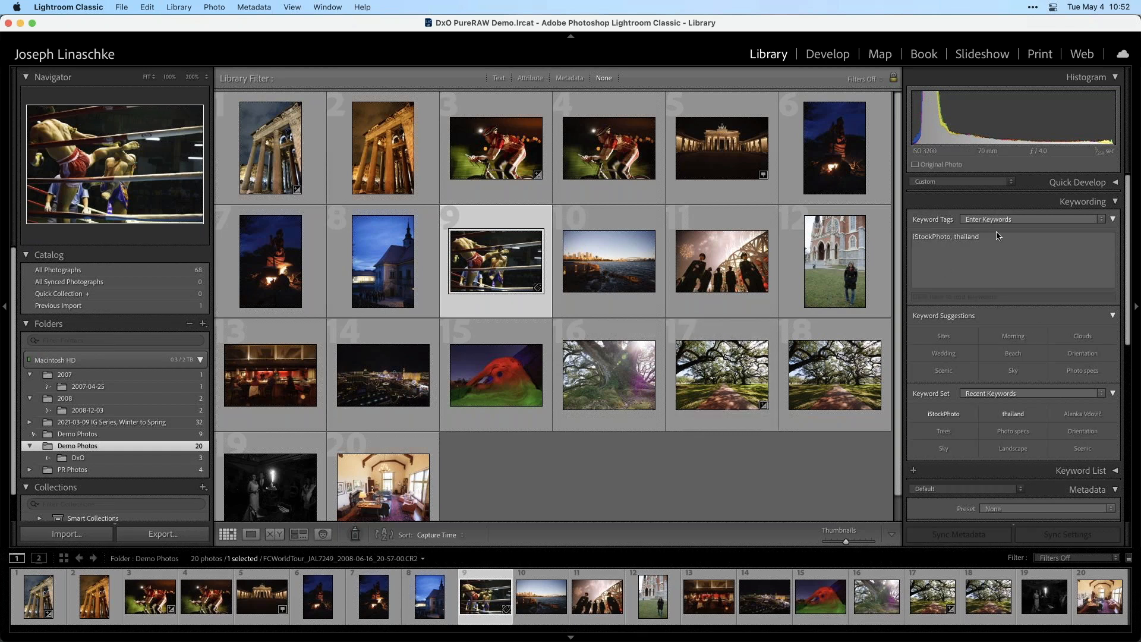
scroll(980, 375, down, 5)
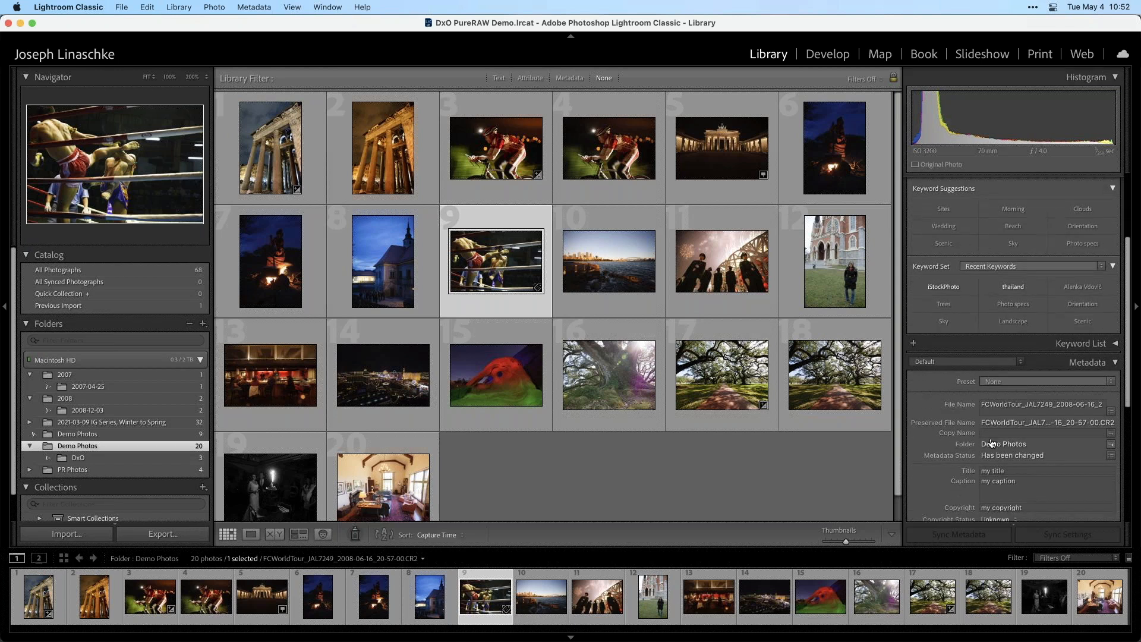
scroll(1005, 431, down, 3)
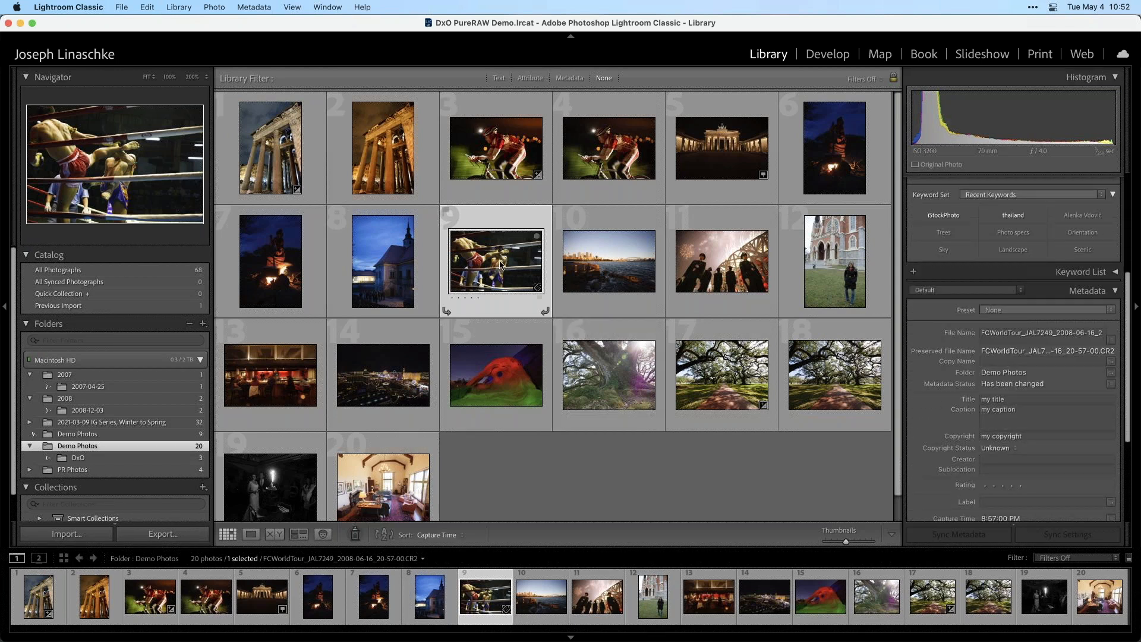
Step: Open the kickboxing photo in the Develop module and set Blacks to -40, Highlights to -7 and Temp to 4,168
double_click(480, 288)
click(609, 234)
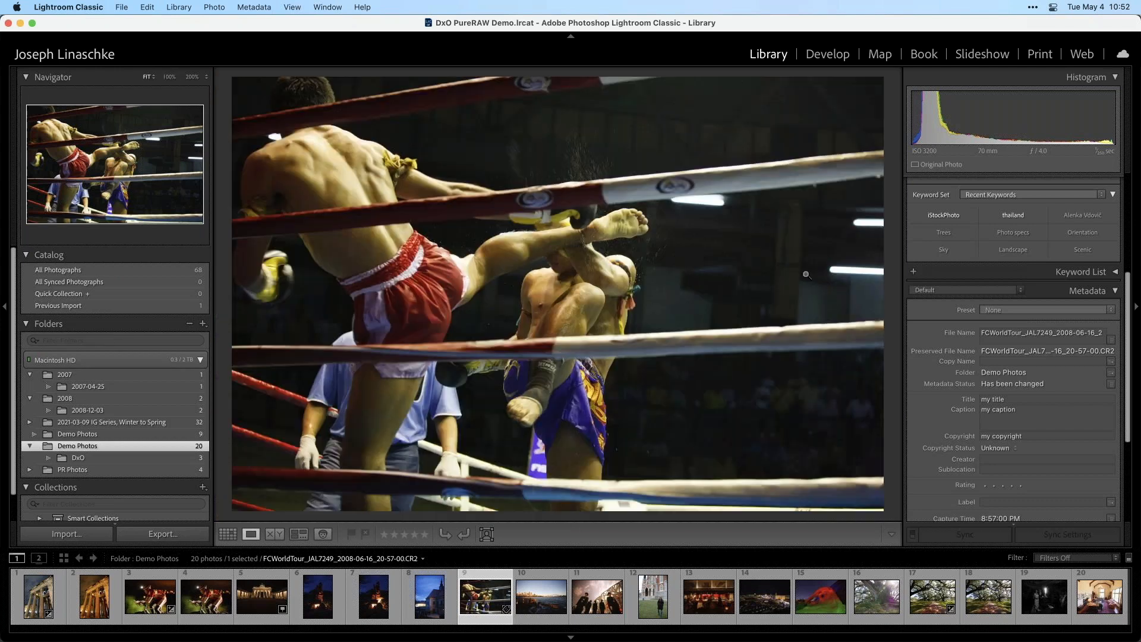
click(828, 54)
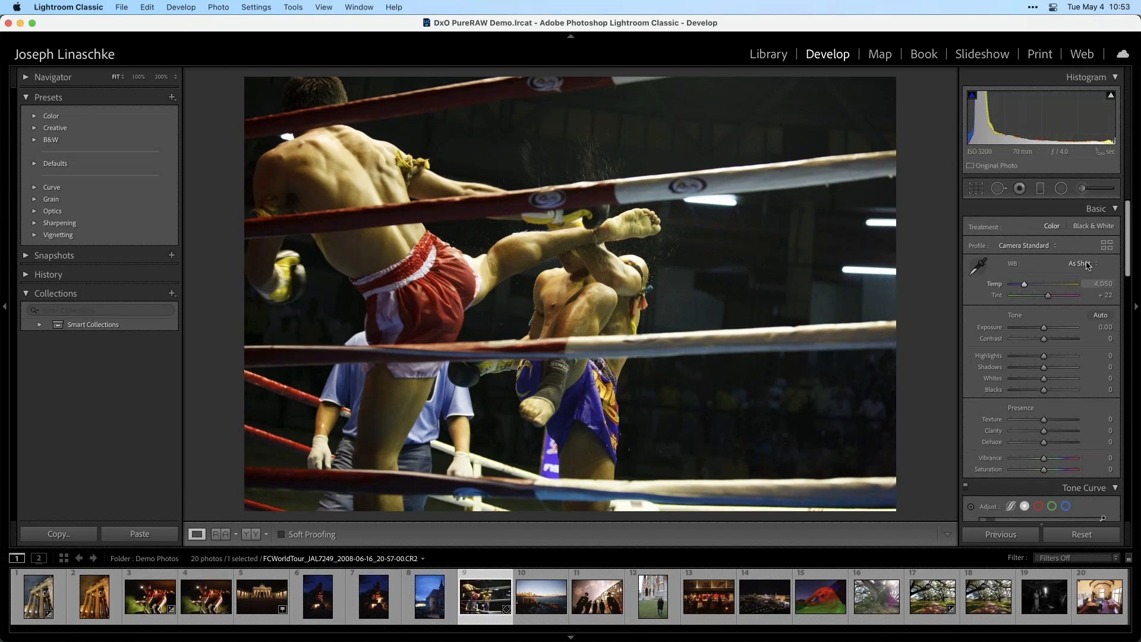
click(1102, 316)
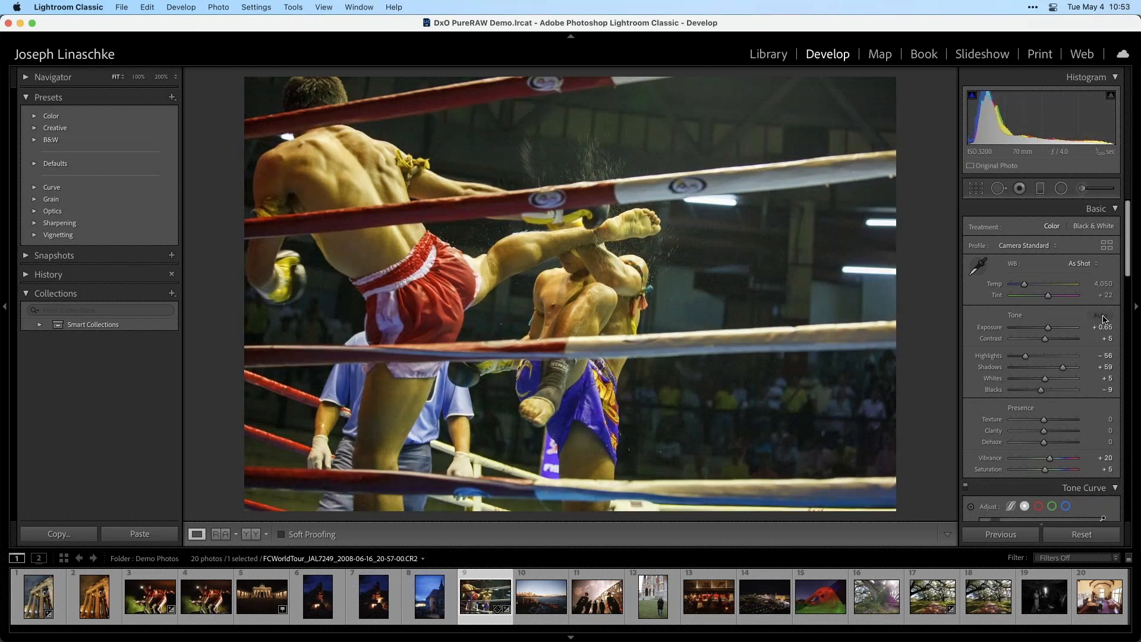
key(super+z)
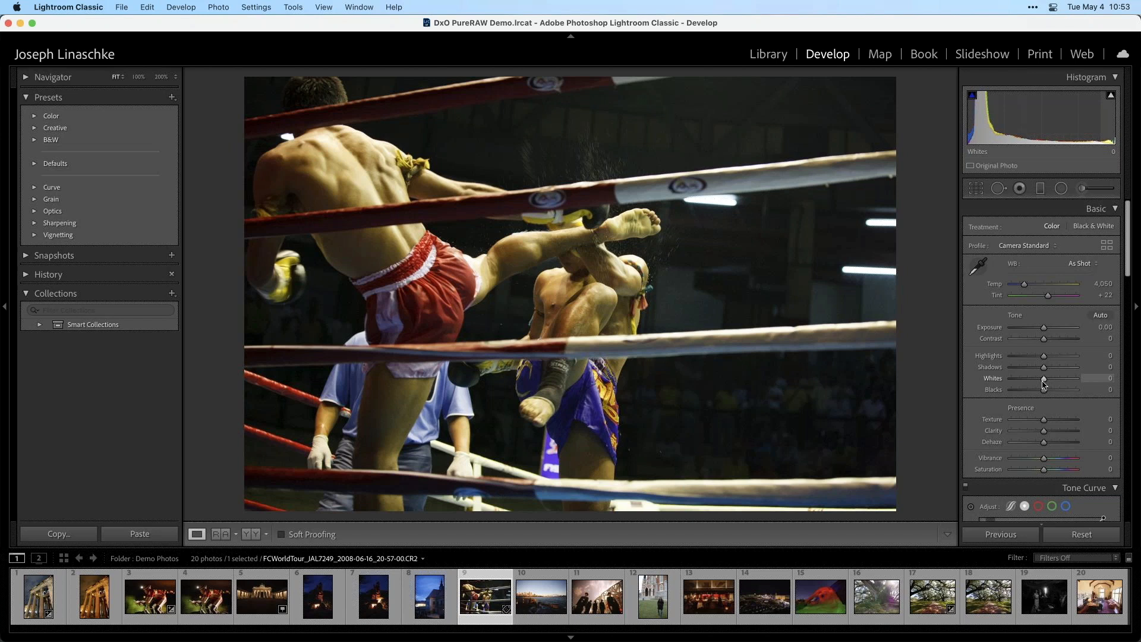
drag(1044, 391, 1031, 395)
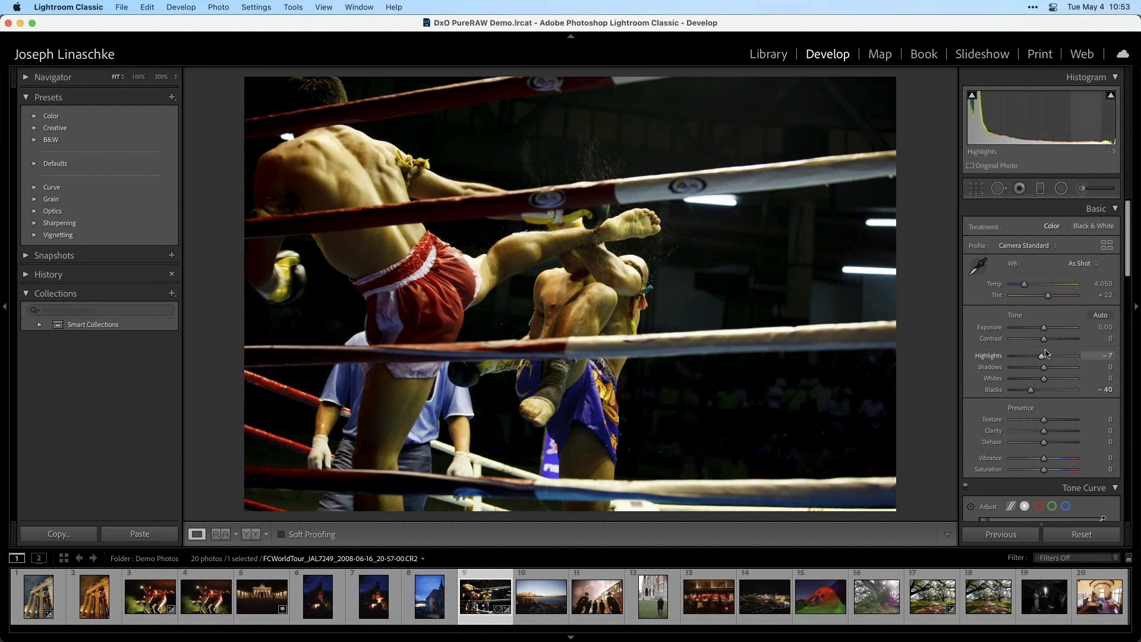
drag(1024, 284, 1027, 288)
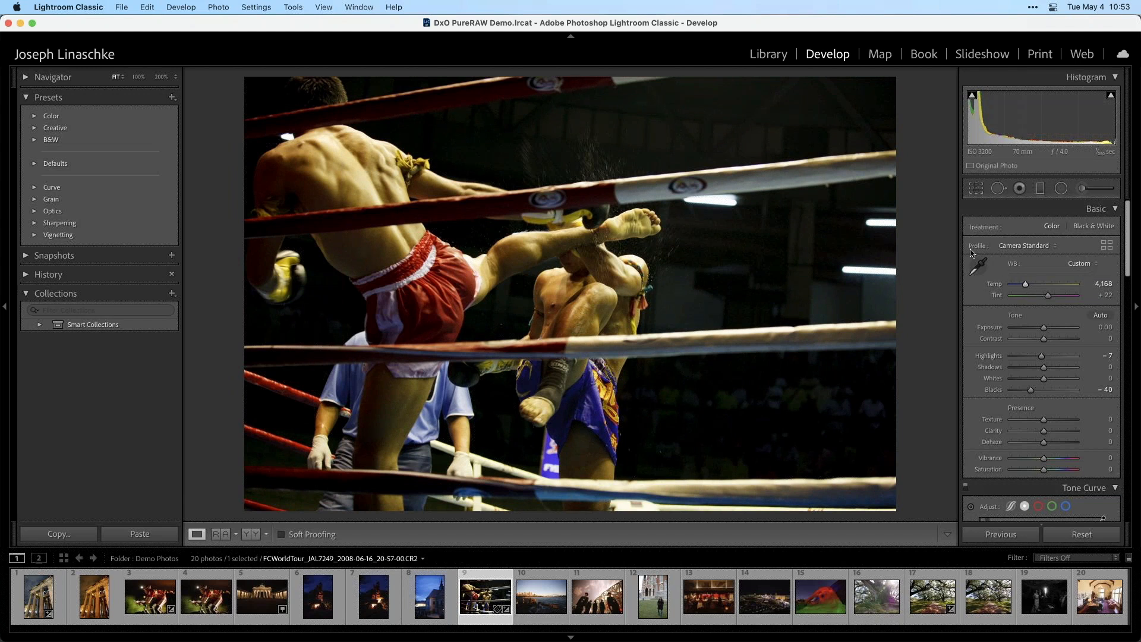
Step: Crop the kickboxing photo to a 1 x 1 aspect ratio
click(975, 189)
click(1078, 230)
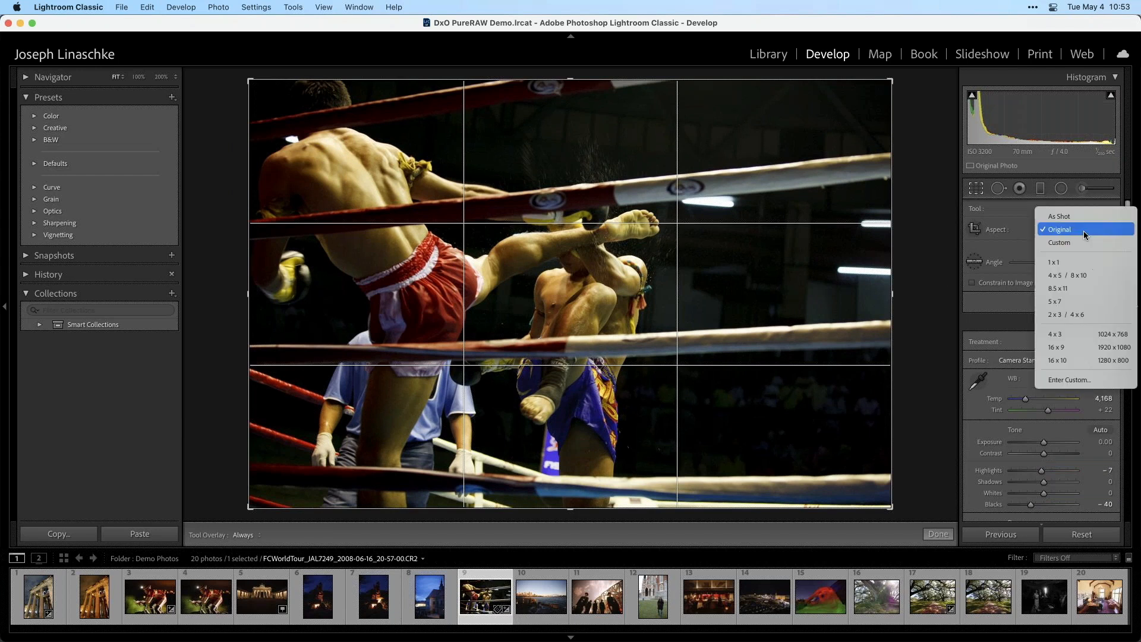
key(Return)
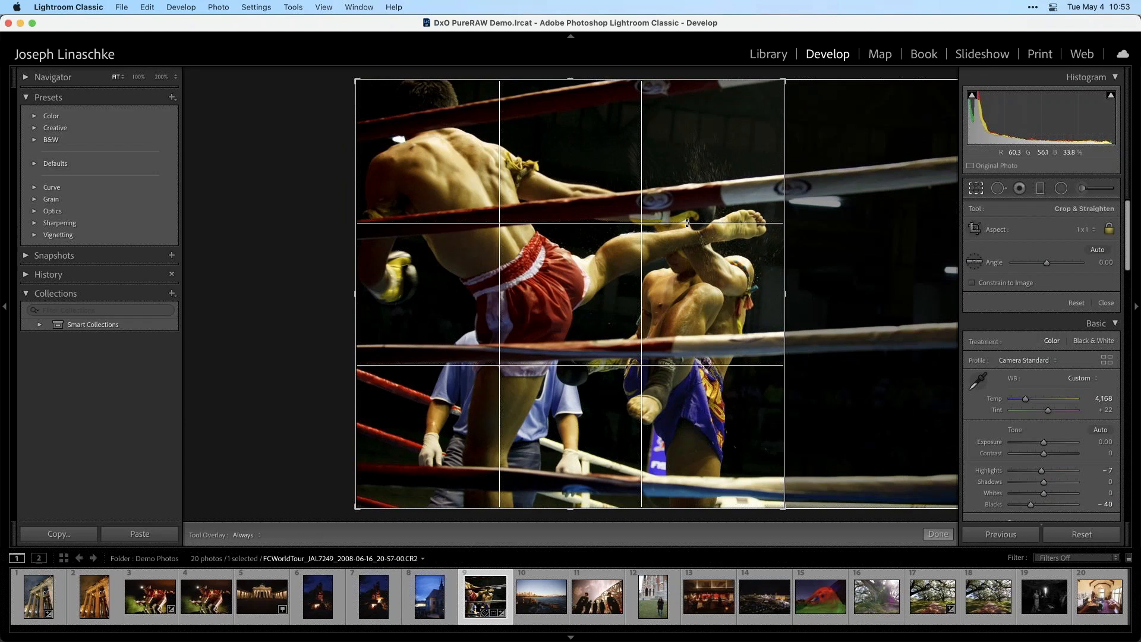
key(Return)
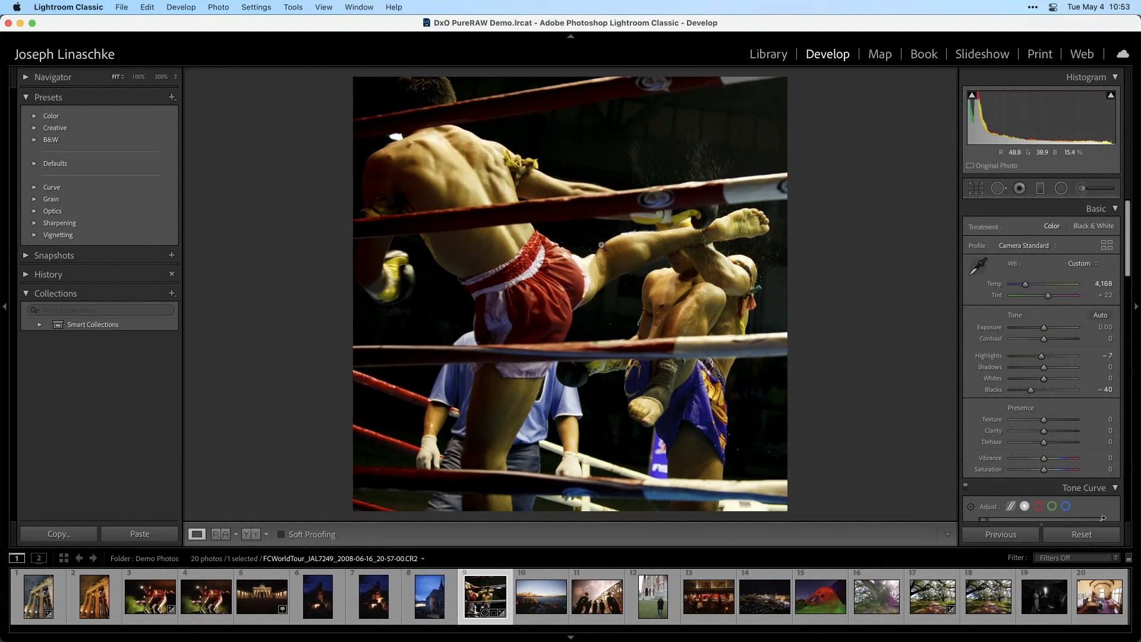
Step: Inspect the cropped kickboxing photo's detail and noise at 100%, and return to the fitted view
click(619, 173)
drag(546, 163, 572, 247)
scroll(600, 200, down, 5)
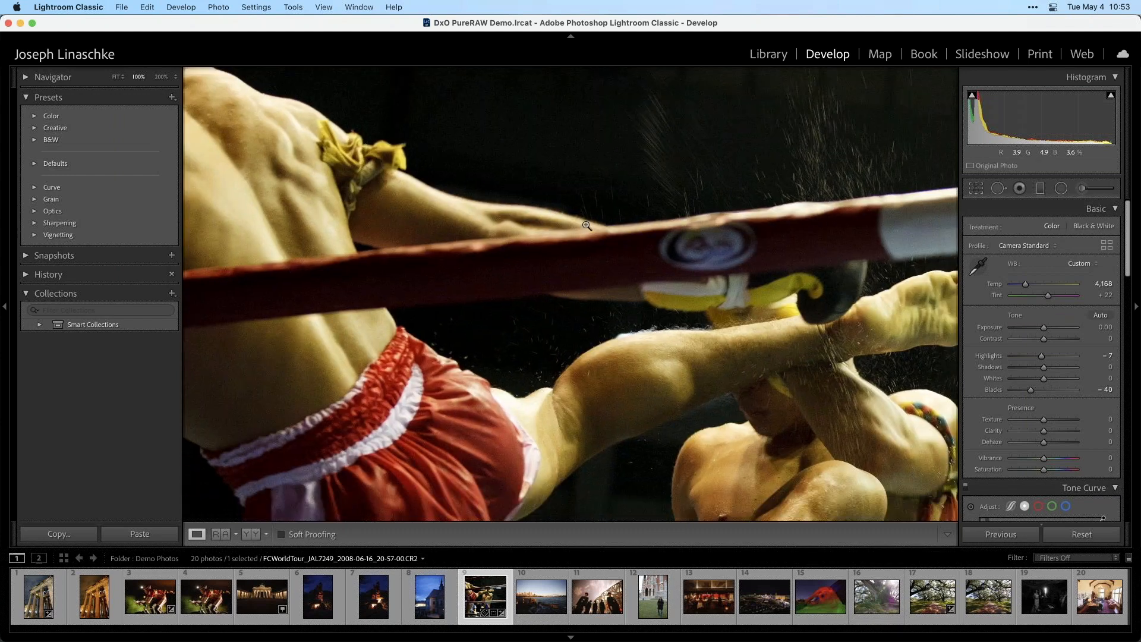
scroll(693, 258, down, 4)
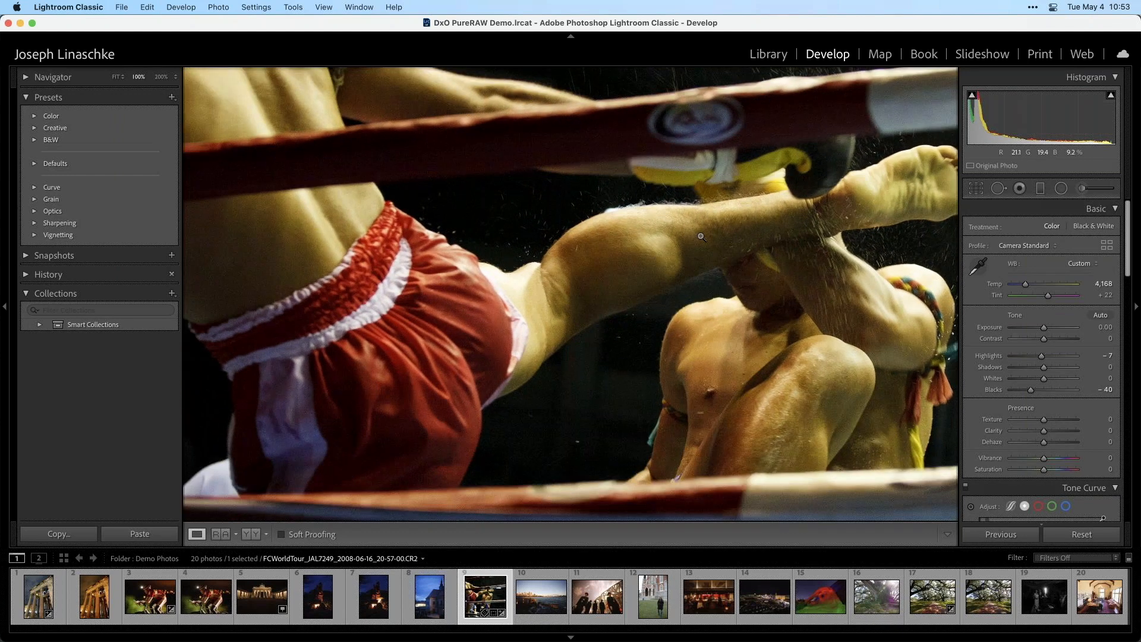
scroll(517, 404, up, 4)
scroll(517, 403, up, 1)
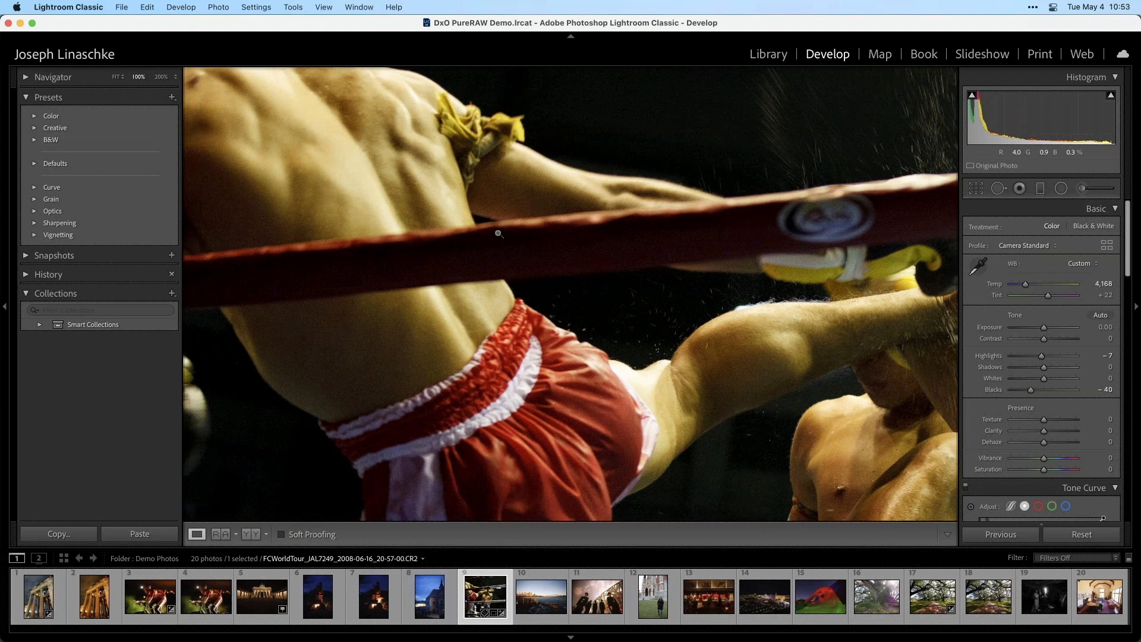
click(518, 404)
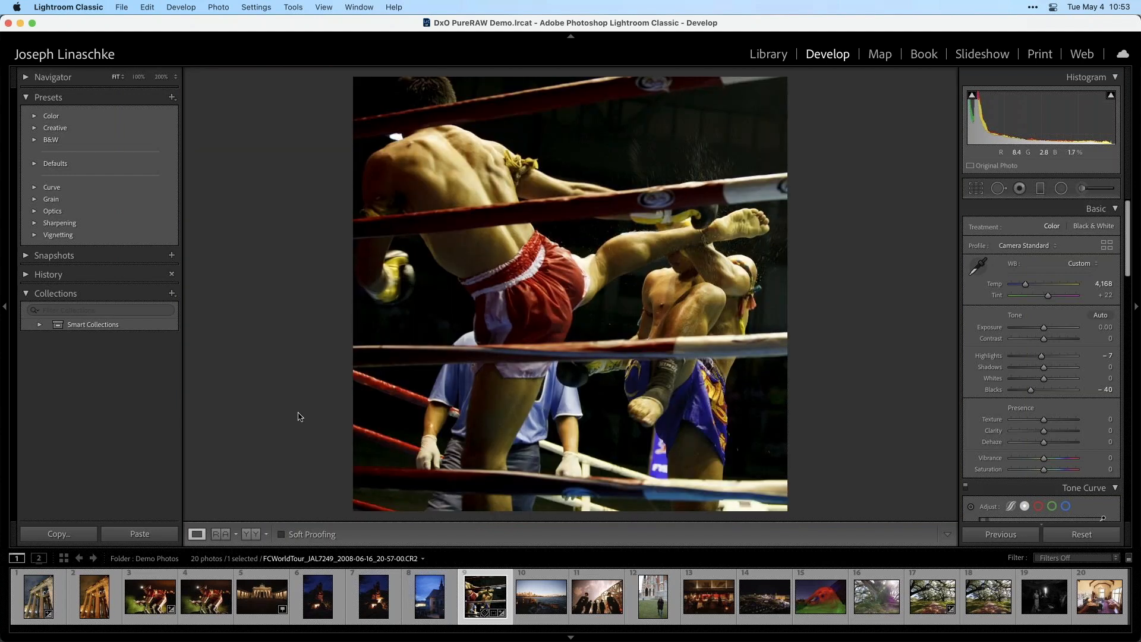
Step: Add the kickboxing photo to DxO PureRAW, download and save its Canon EOS 1Ds Mark III + Canon EF70-200mm f/4L IS USM module, and select it
drag(498, 593, 305, 311)
key(super+Tab)
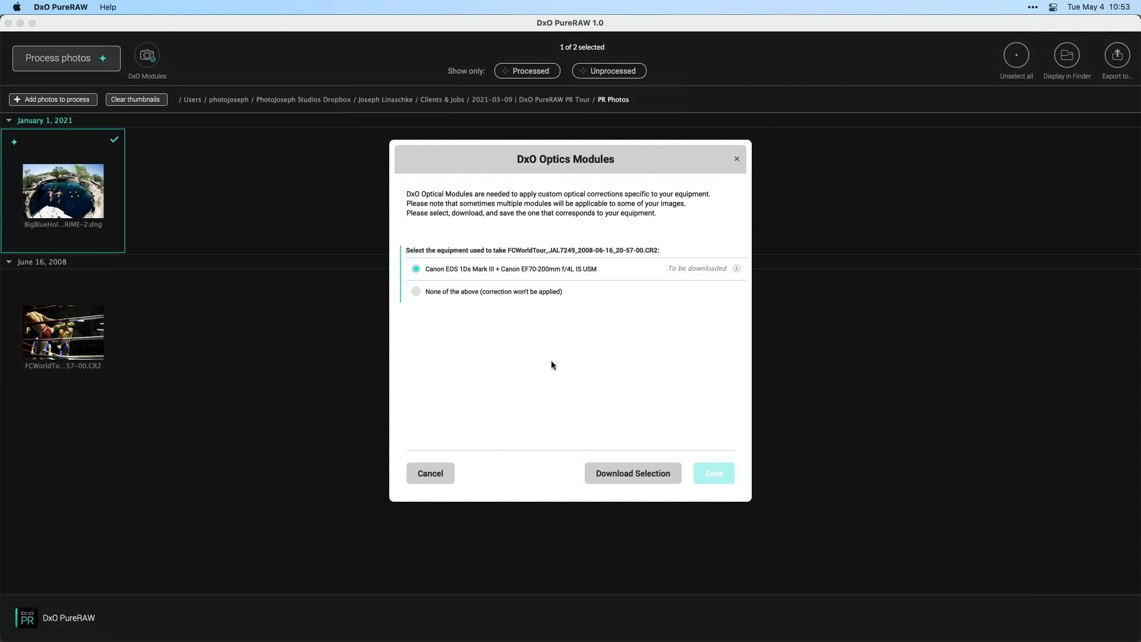
click(630, 473)
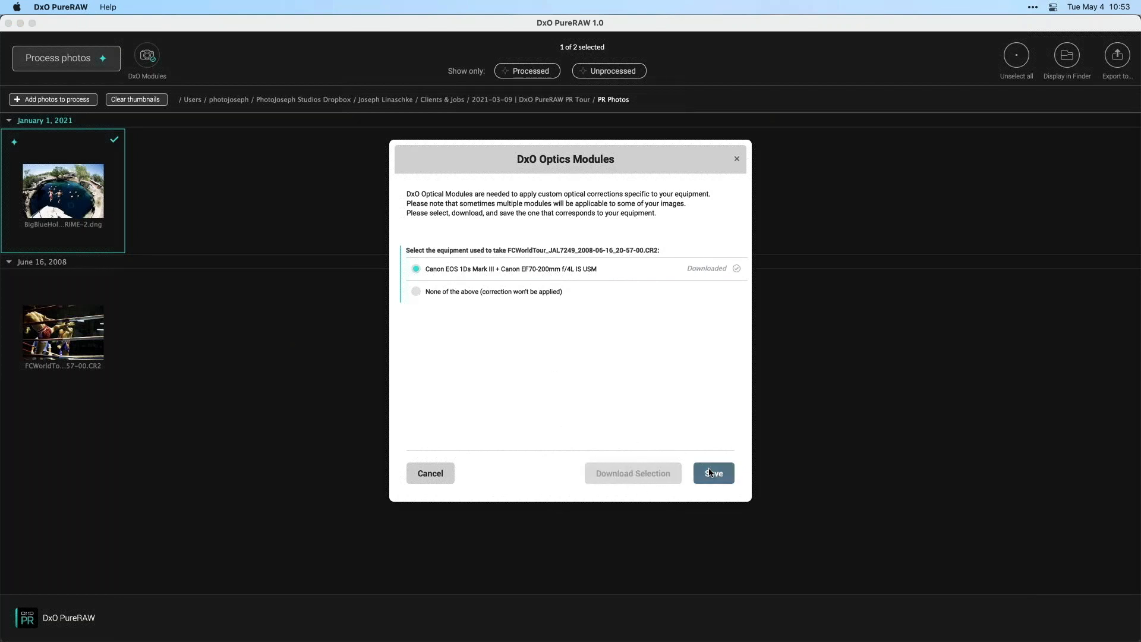
click(713, 473)
click(116, 349)
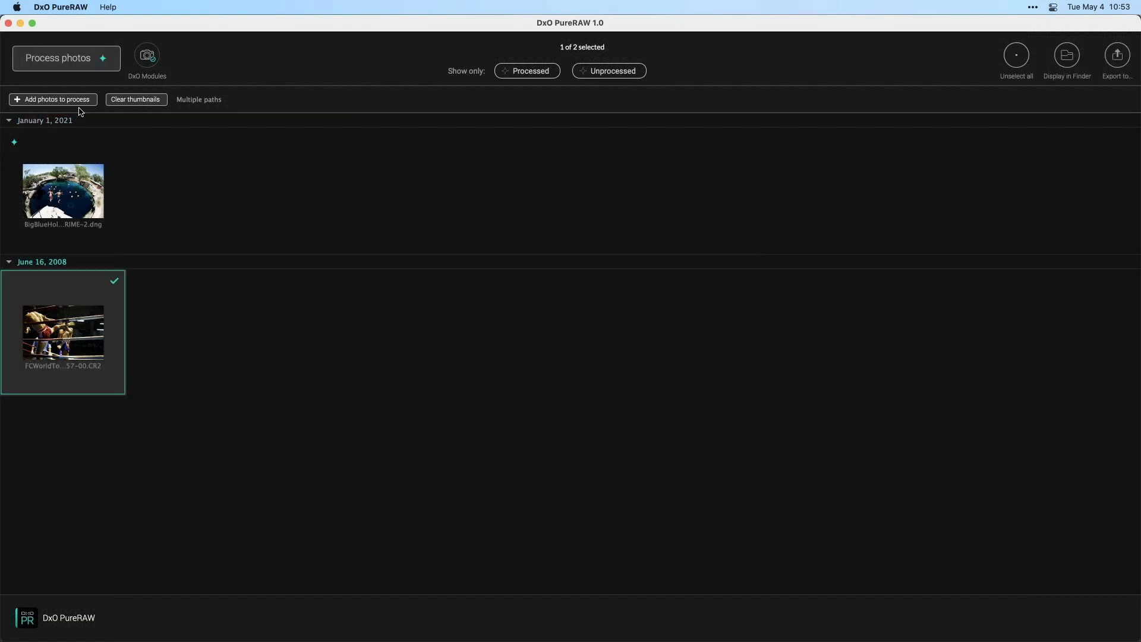
Step: Process the kickboxing photo with DeepPRIME to DNG in its DxO folder, and export it into the Adobe Lightroom Classic catalog
click(65, 67)
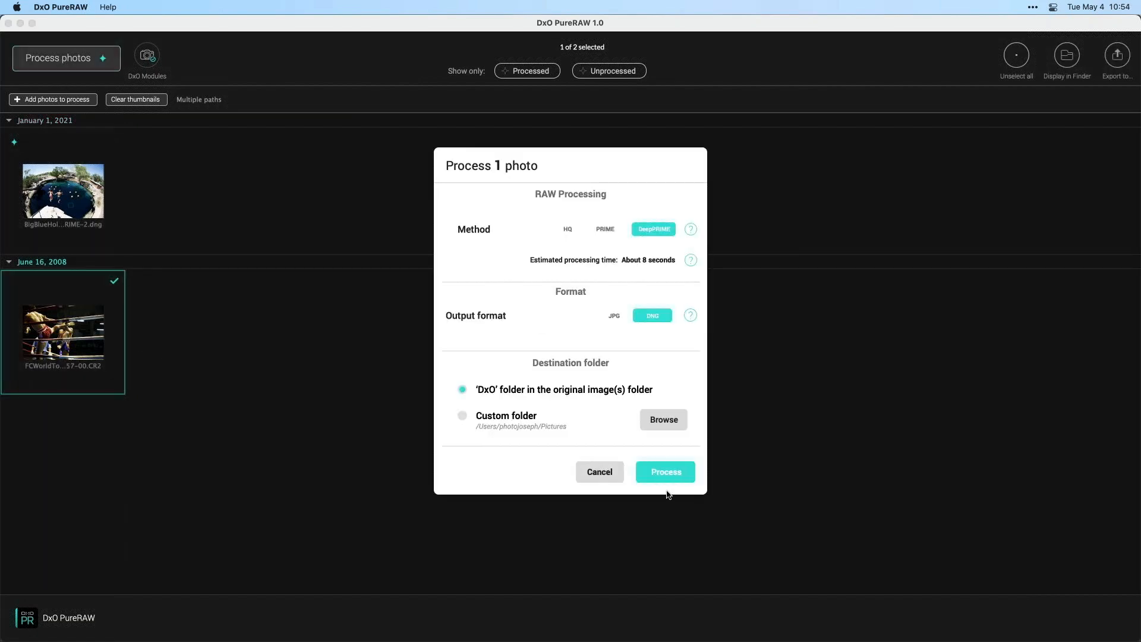
click(666, 479)
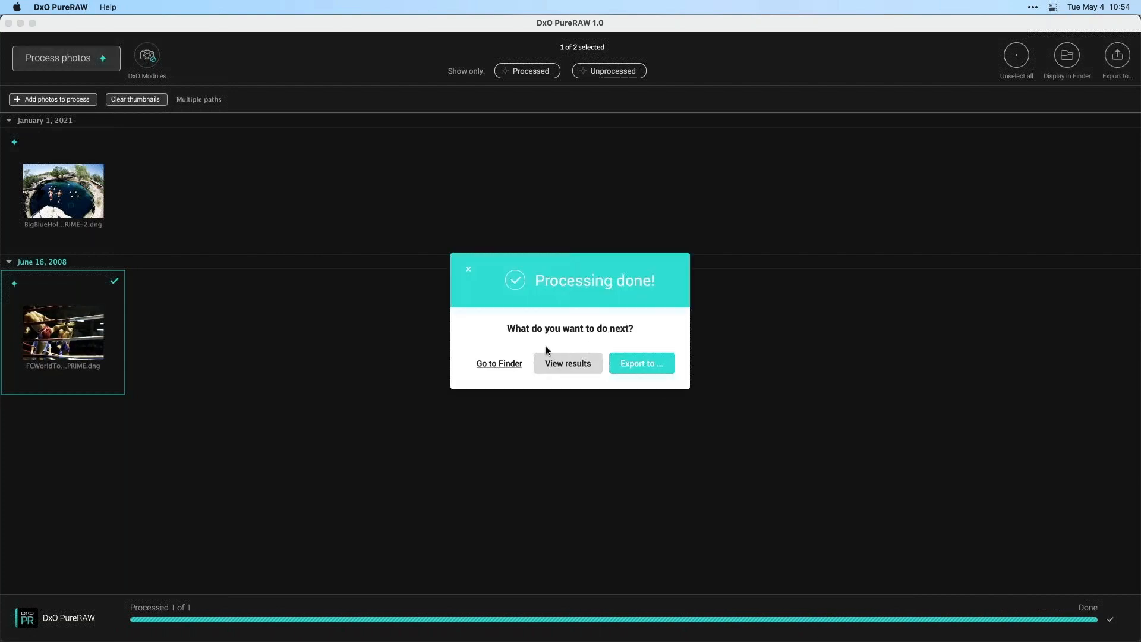
click(633, 359)
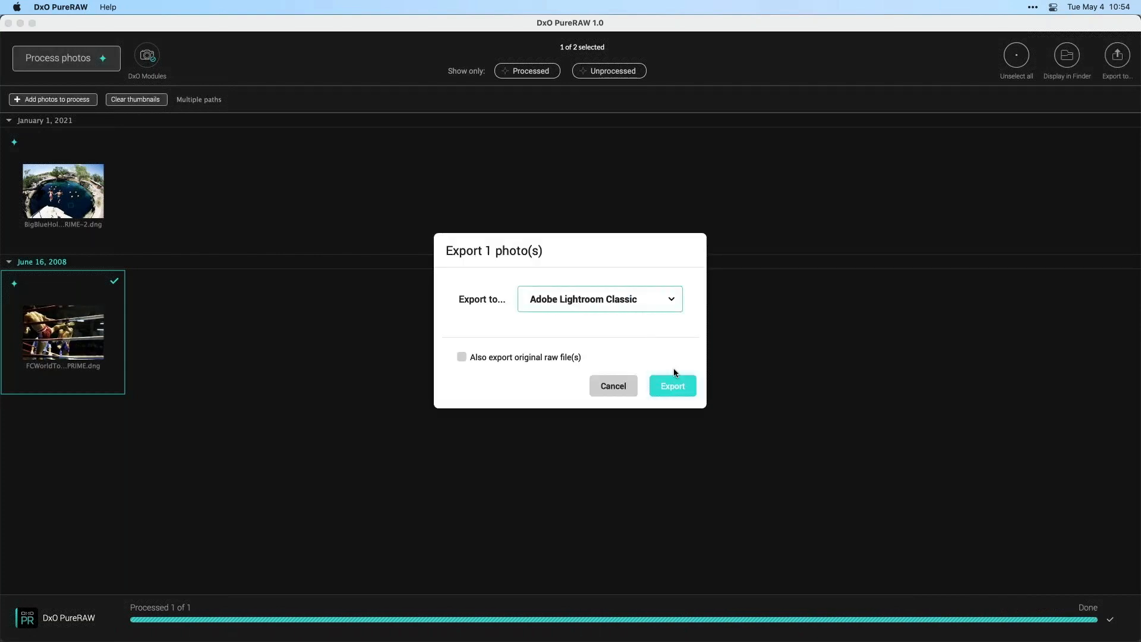
click(678, 383)
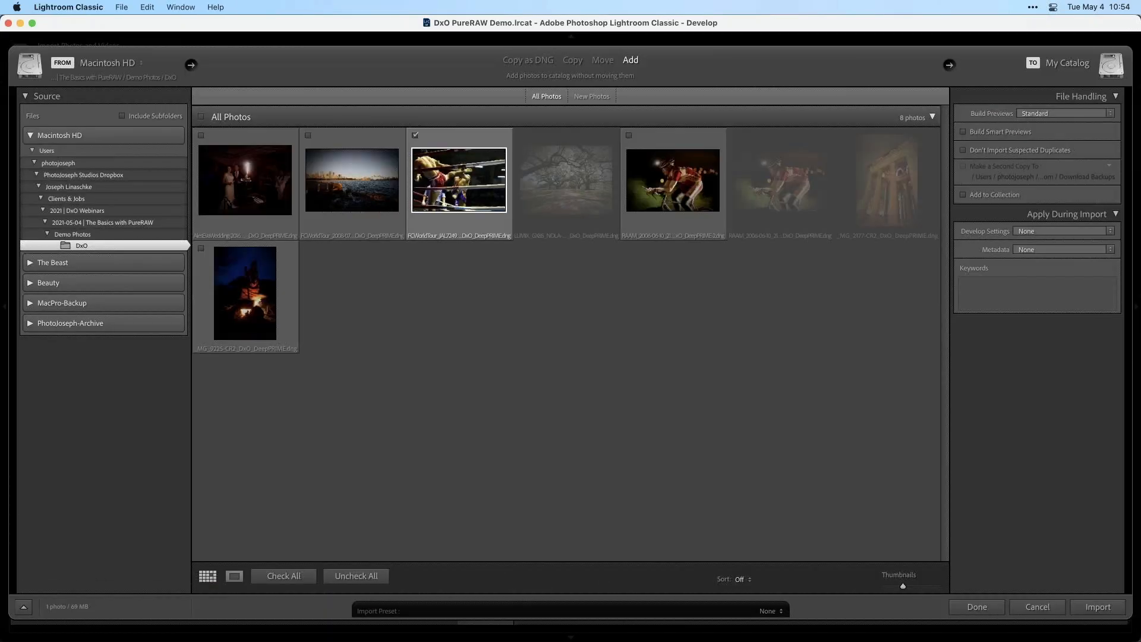
click(1106, 603)
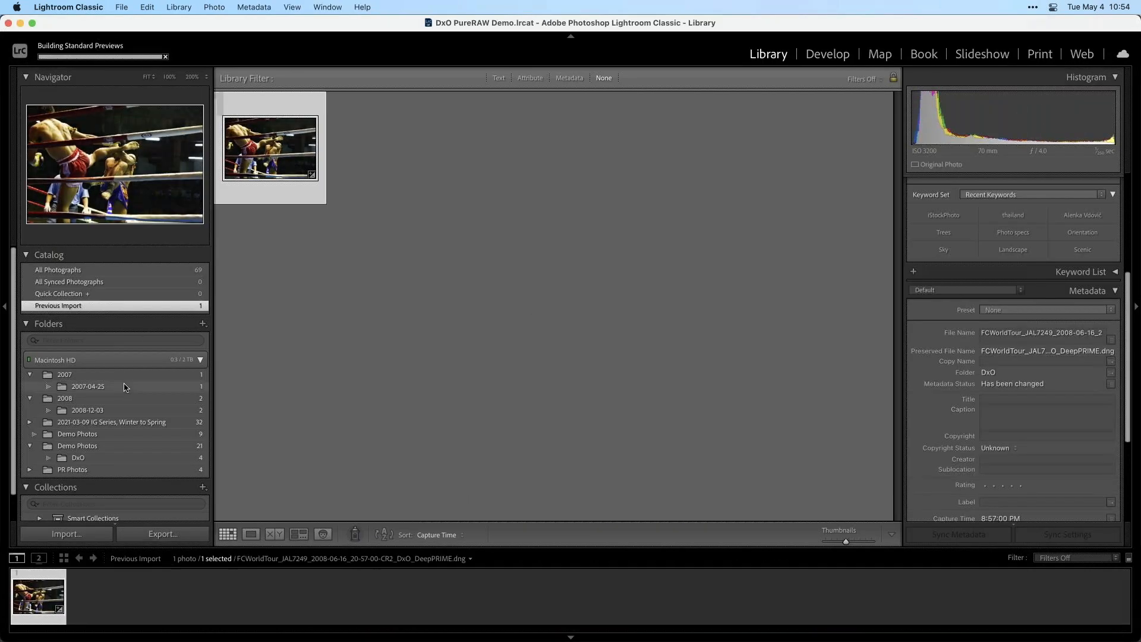
Step: Open the Demo Photos folder and compare the original kickboxing CR2 with its DeepPRIME DNG in the enlarged view
scroll(125, 395, down, 1)
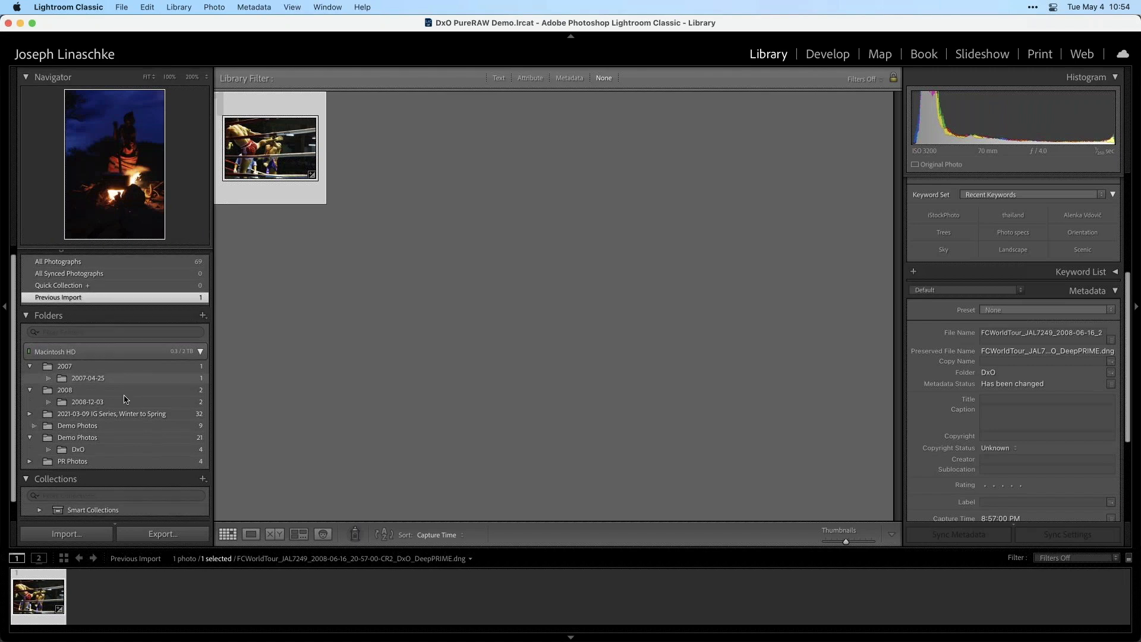
click(122, 436)
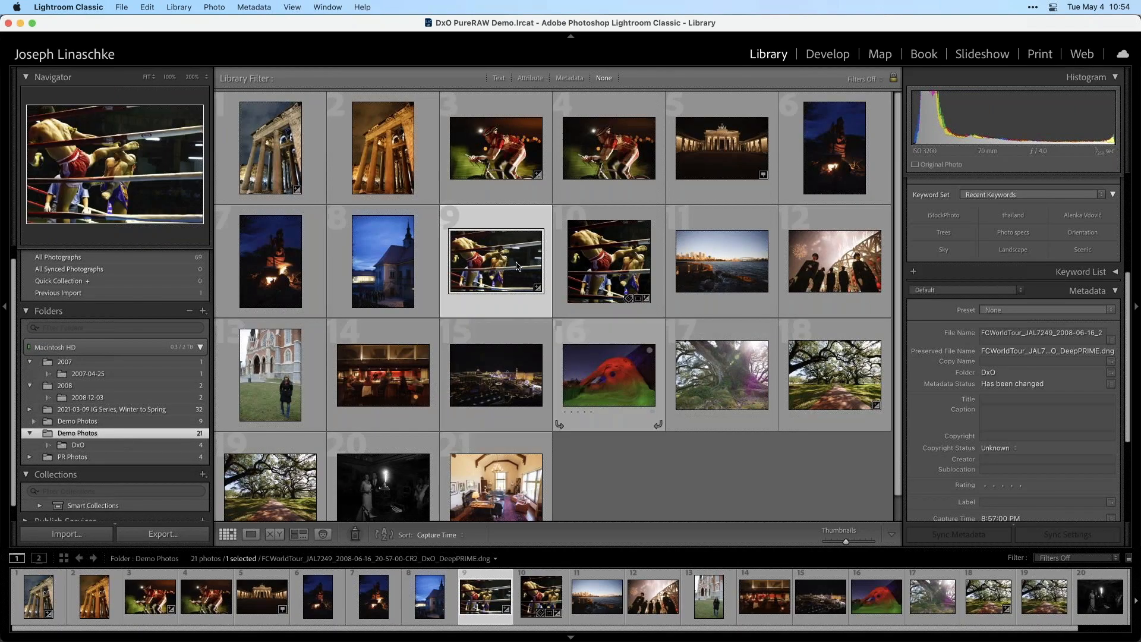
double_click(558, 262)
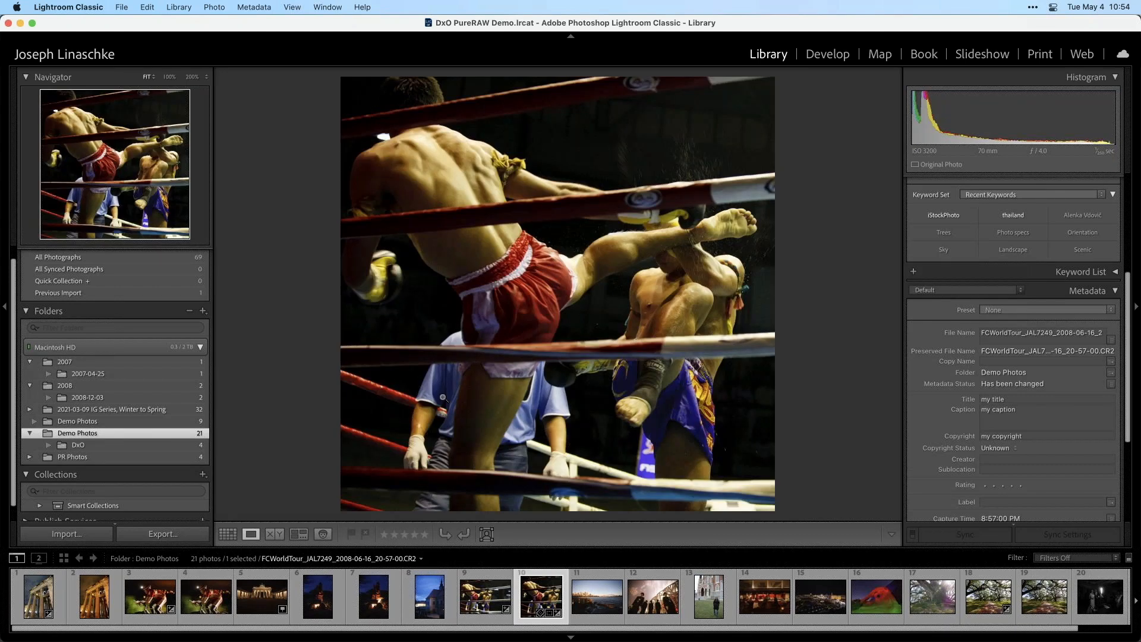
key(Left)
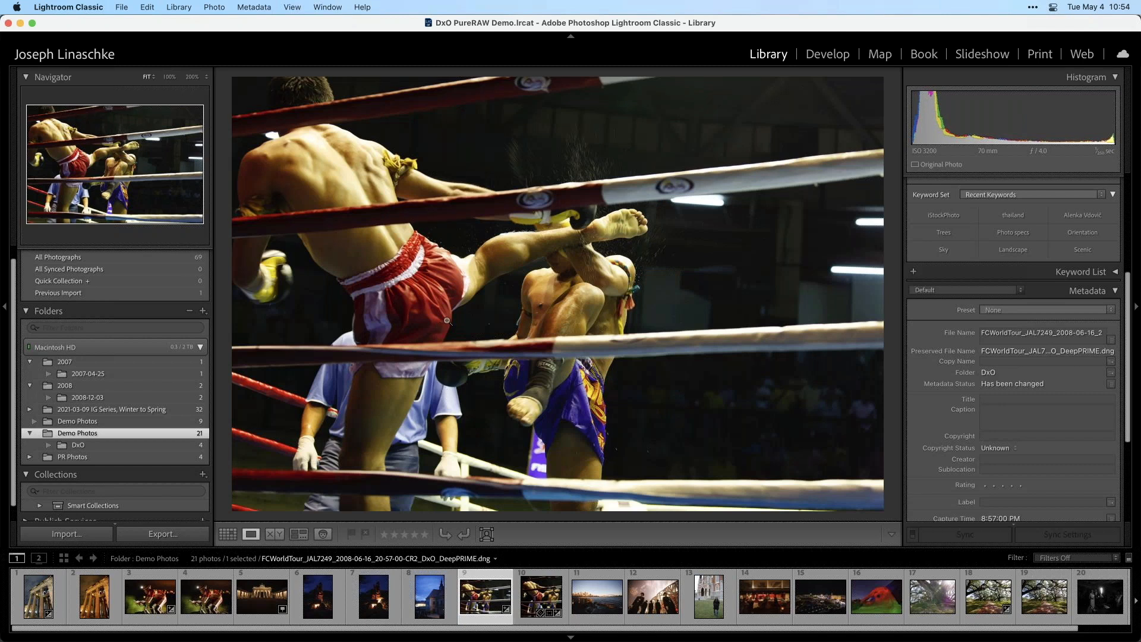
key(Right)
key(Left)
key(Right)
Step: Compare the Develop settings and crop of the kickboxing CR2 and its DNG, and return to the Library's metadata view
click(820, 55)
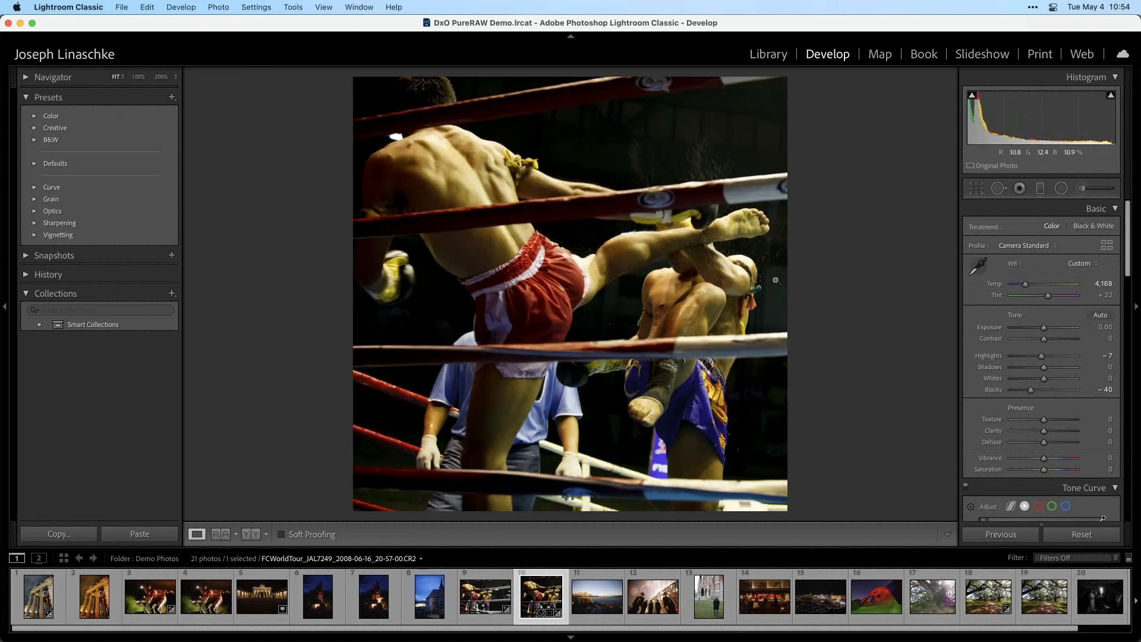
key(Left)
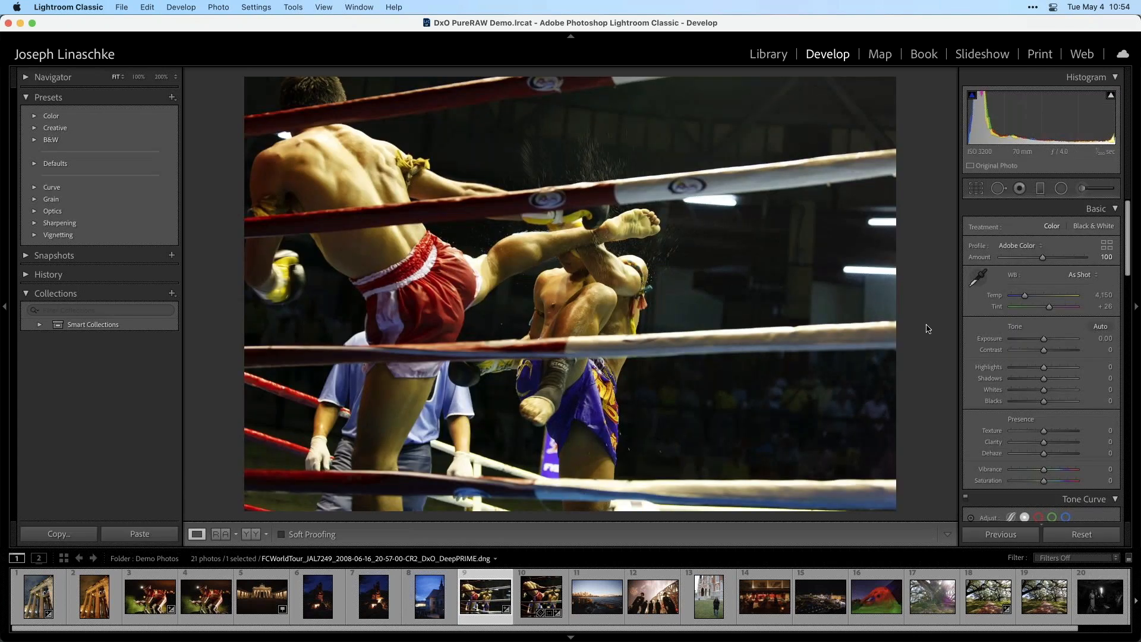
key(Right)
key(Left)
key(Right)
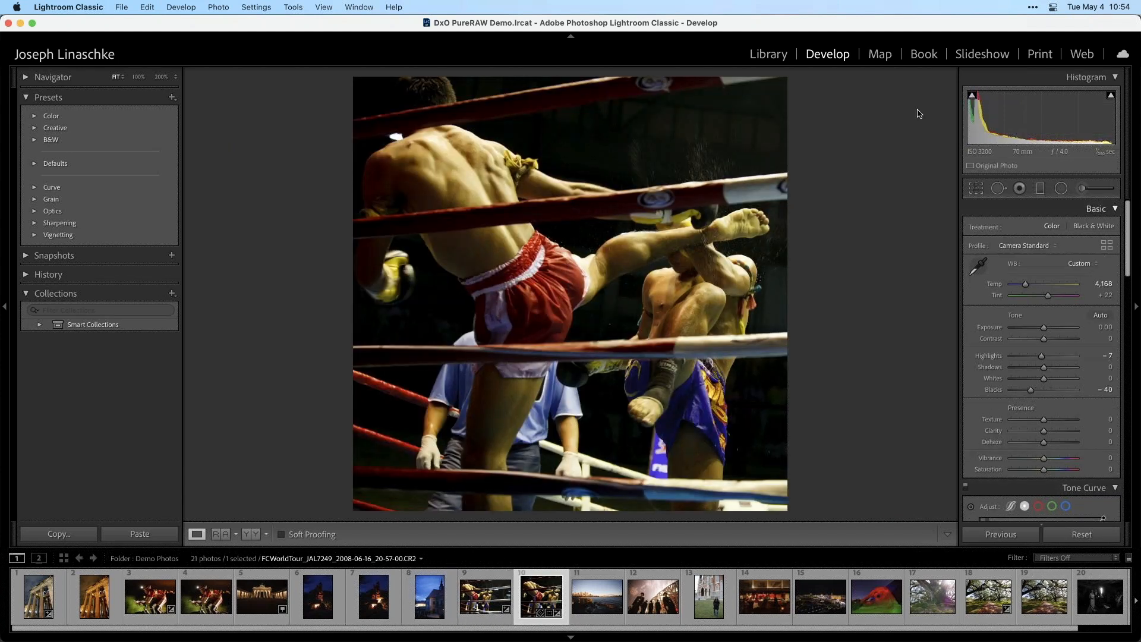
click(780, 55)
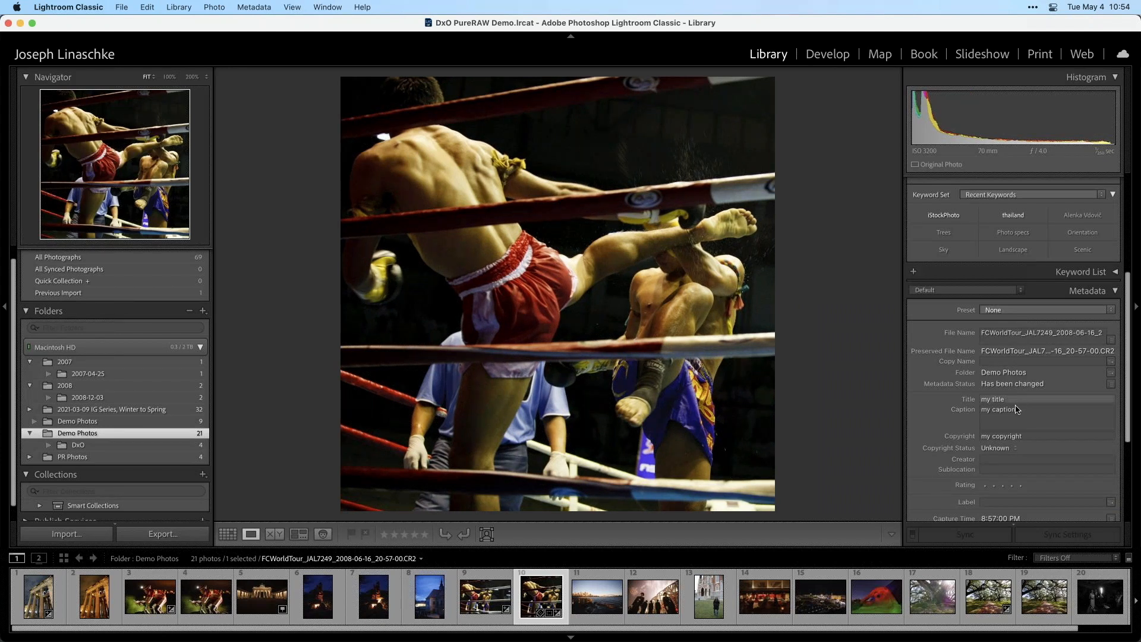
Step: Delete the kickboxing DeepPRIME DNG from the catalog and from disk
click(486, 591)
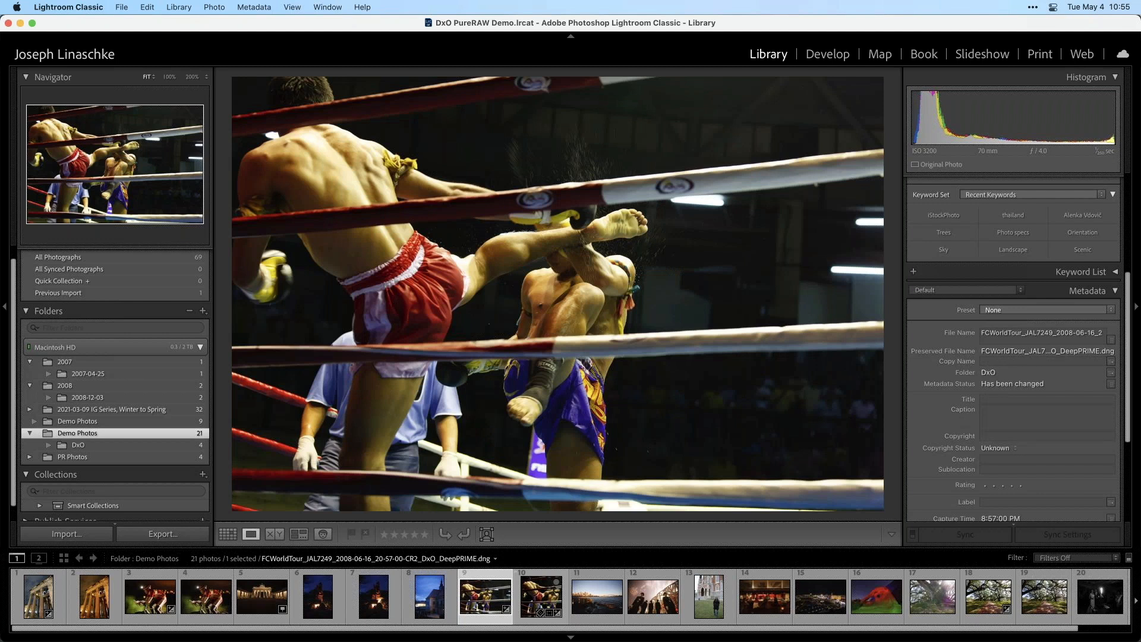
right_click(486, 598)
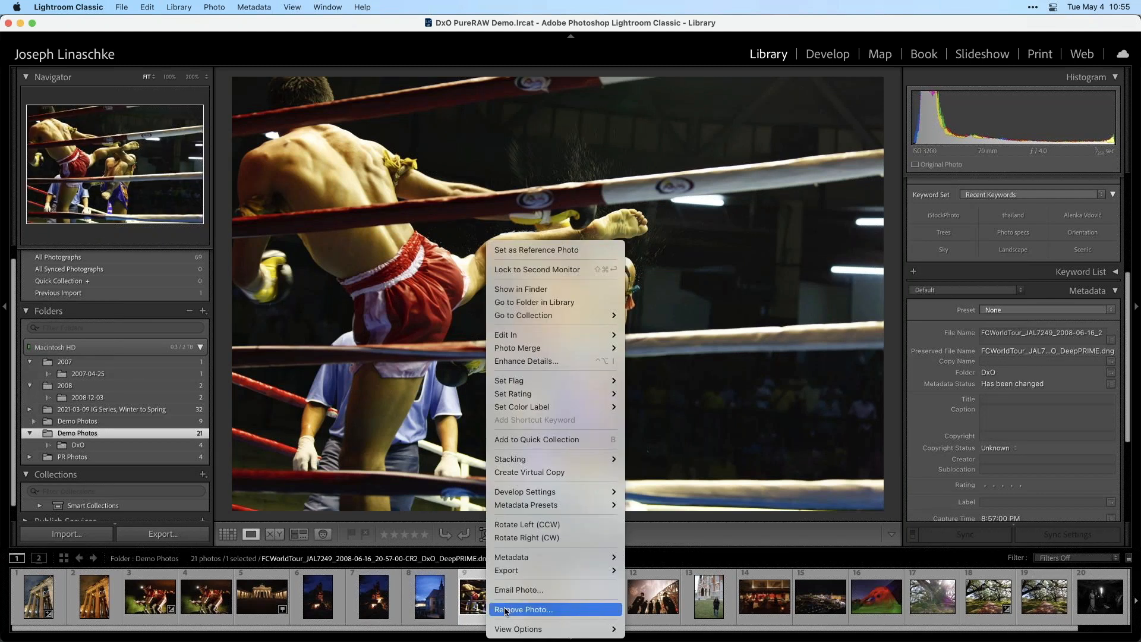
click(505, 610)
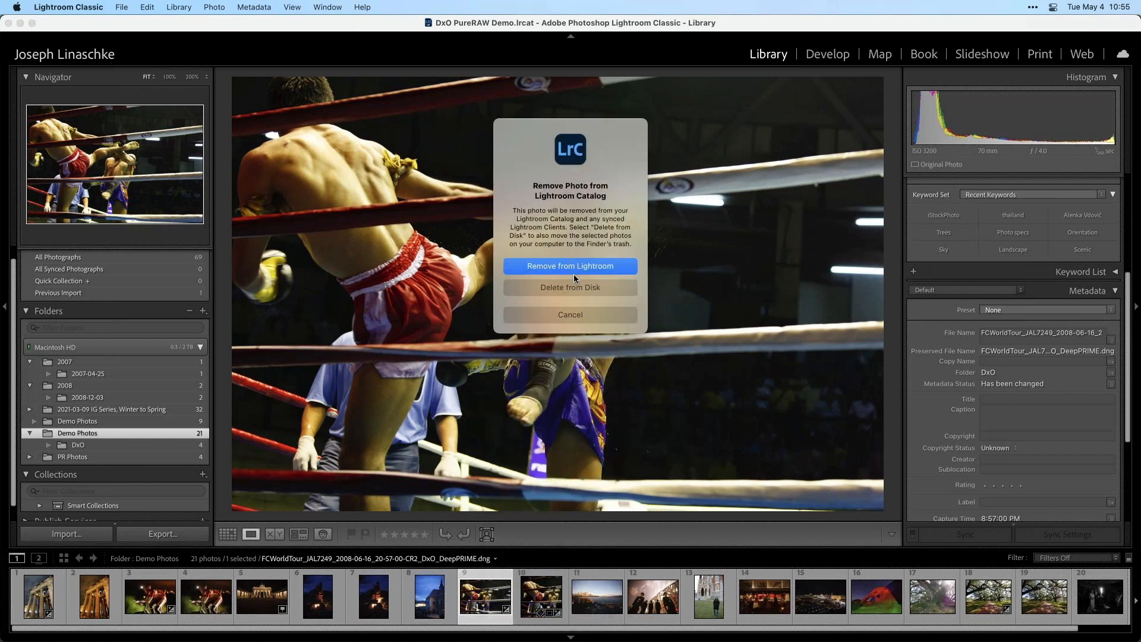
click(573, 287)
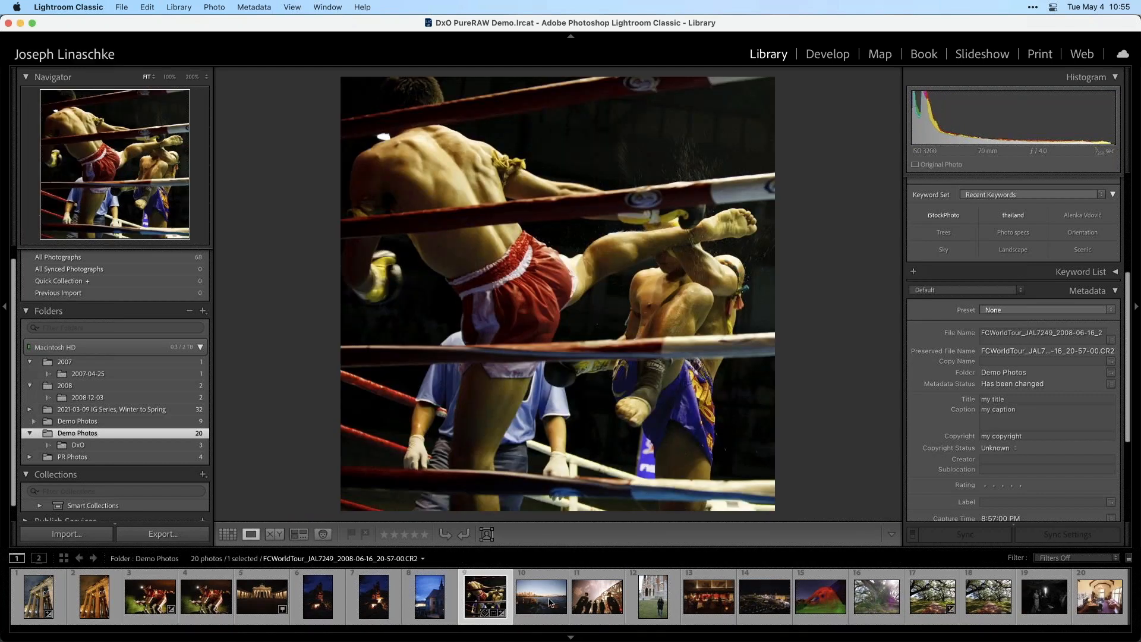
Step: Save the original kickboxing CR2's metadata to its file
click(259, 6)
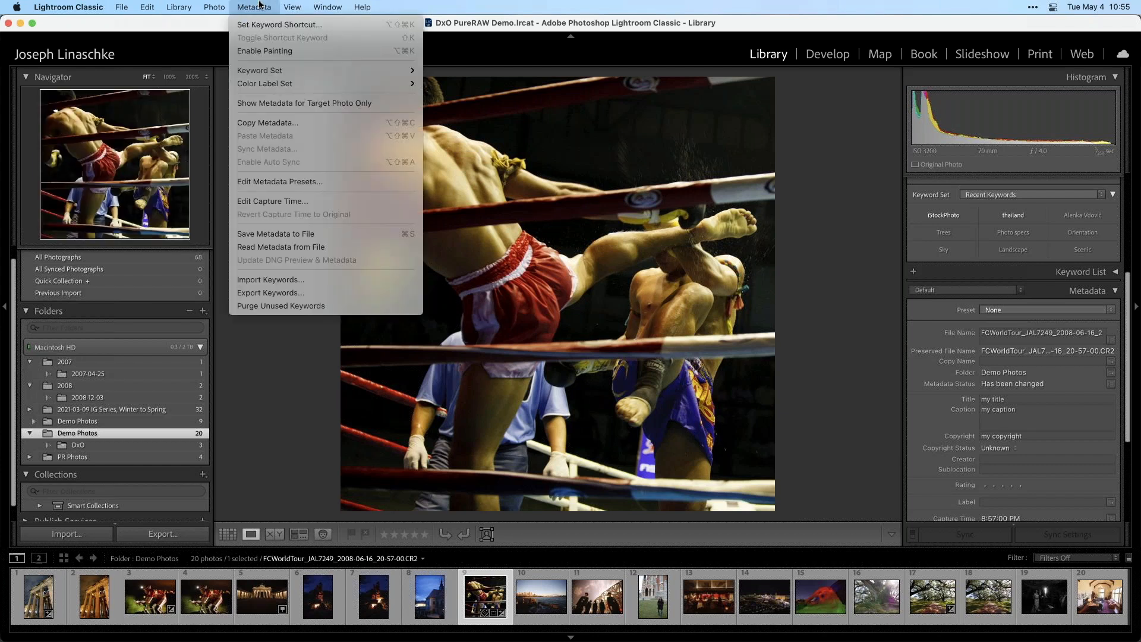
click(341, 234)
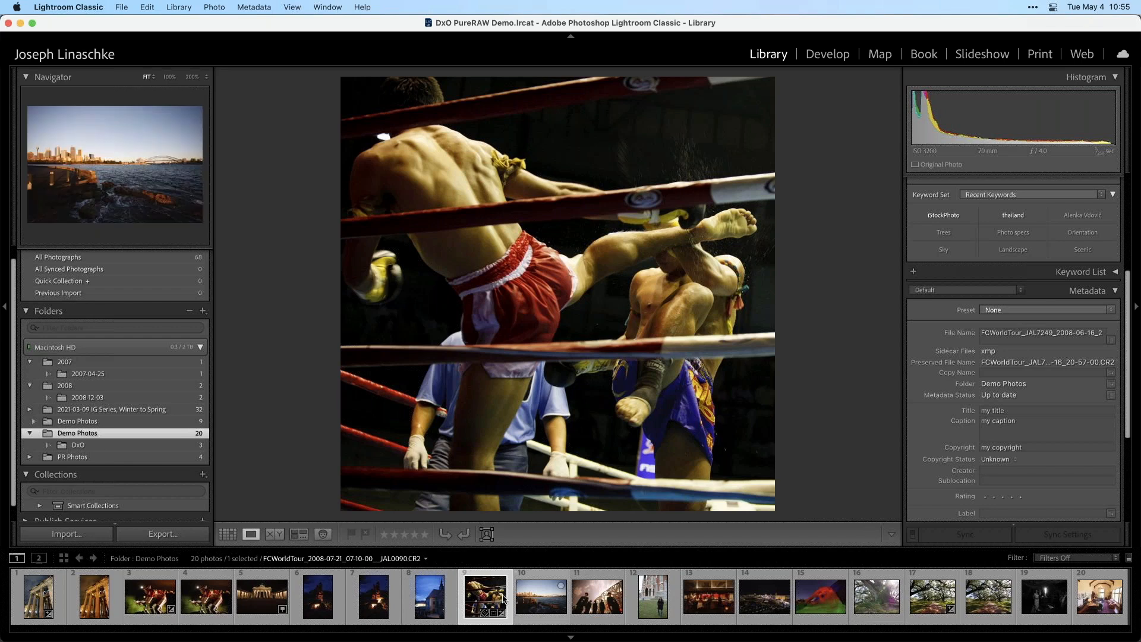
Step: Switch to DxO PureRAW and clear all the existing thumbnails
drag(485, 596, 383, 384)
key(super+Tab)
click(136, 102)
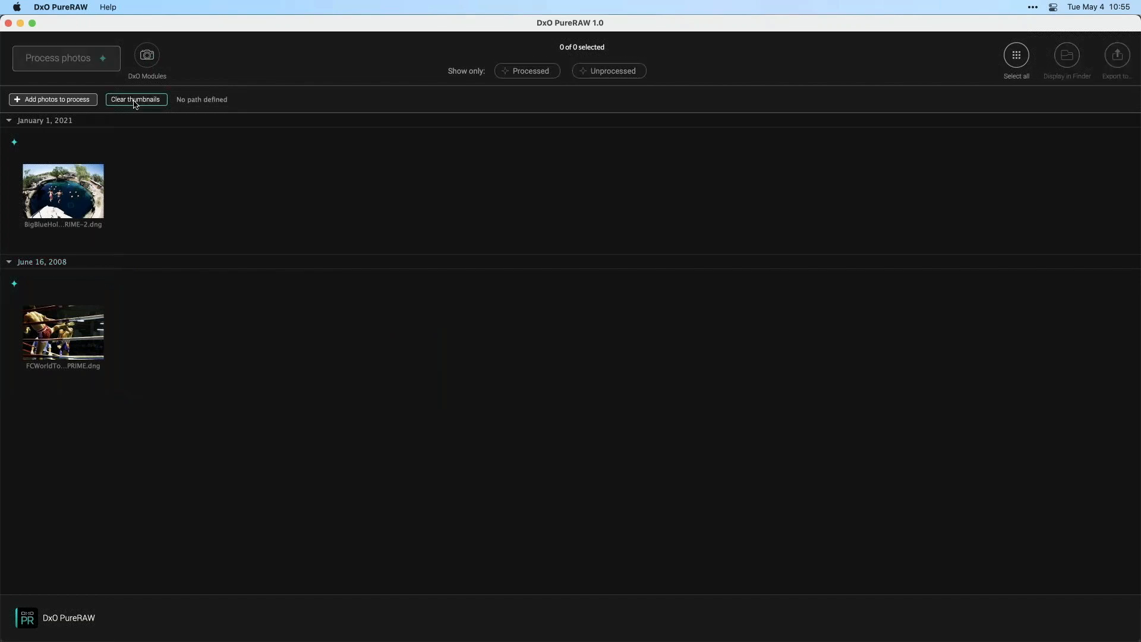
Step: Check the DxO subfolder of Demo Photos in Finder for leftover kickboxing files, and return to Lightroom Classic
key(super+Tab)
key(super+Tab)
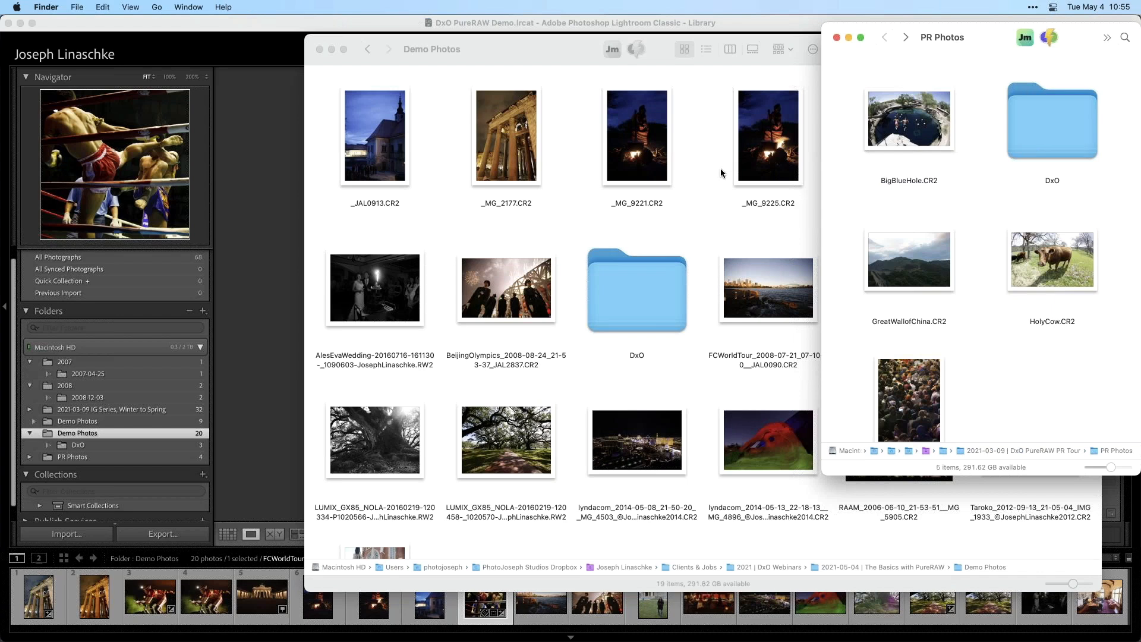
click(633, 279)
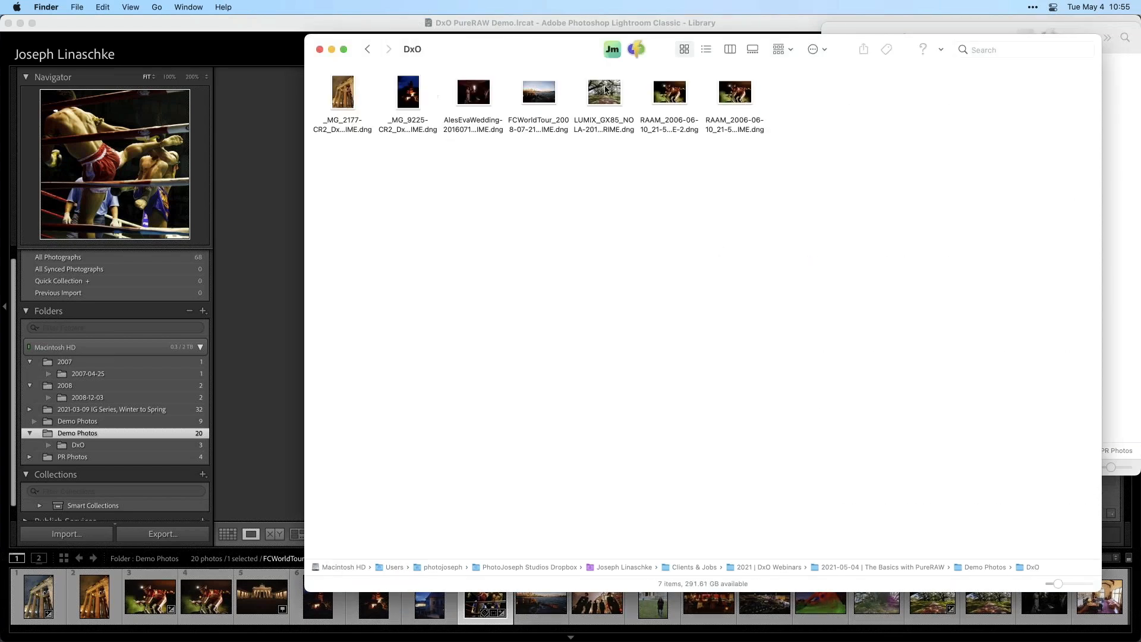
click(172, 208)
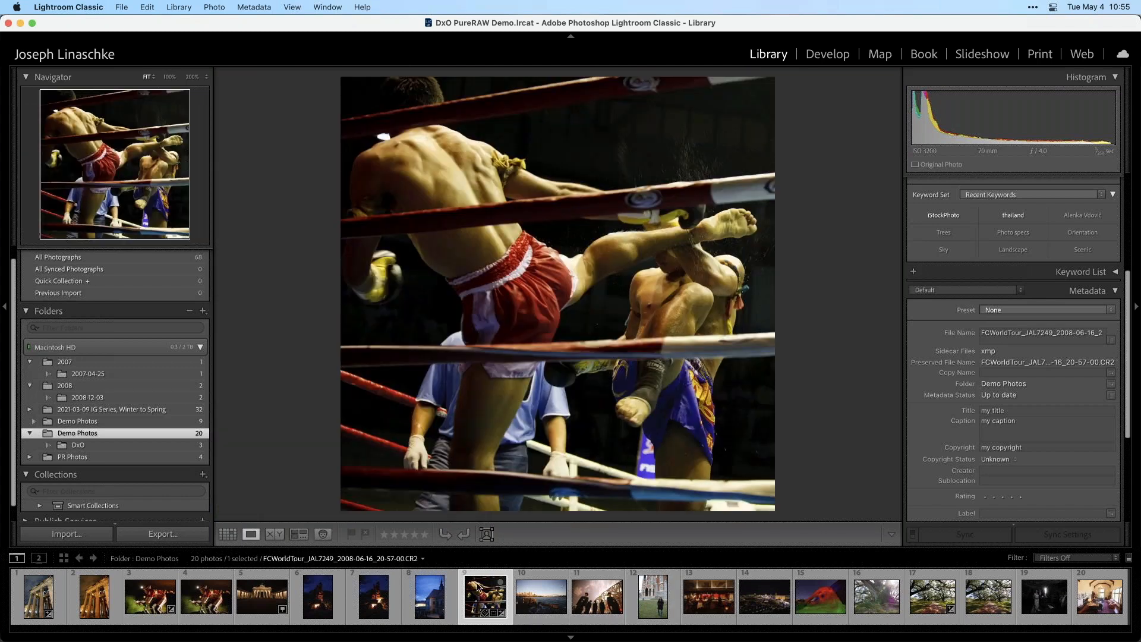
Step: Add the kickboxing CR2 from Lightroom Classic to DxO PureRAW and process it with DeepPRIME to DNG in its DxO folder
drag(478, 587, 425, 353)
key(super+Tab)
click(75, 64)
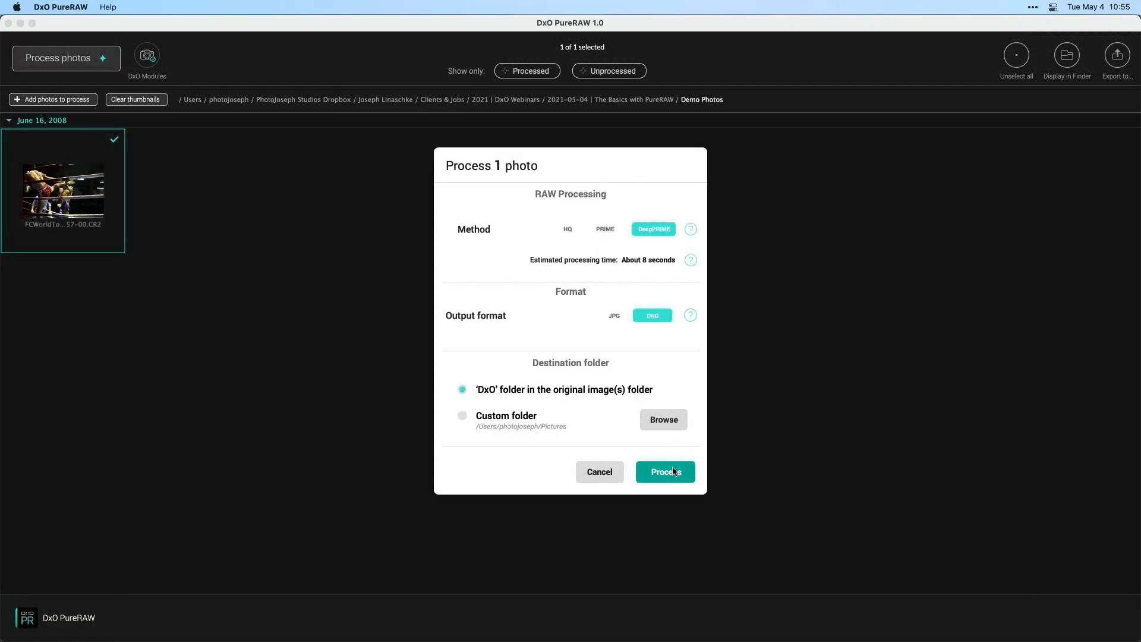
click(674, 467)
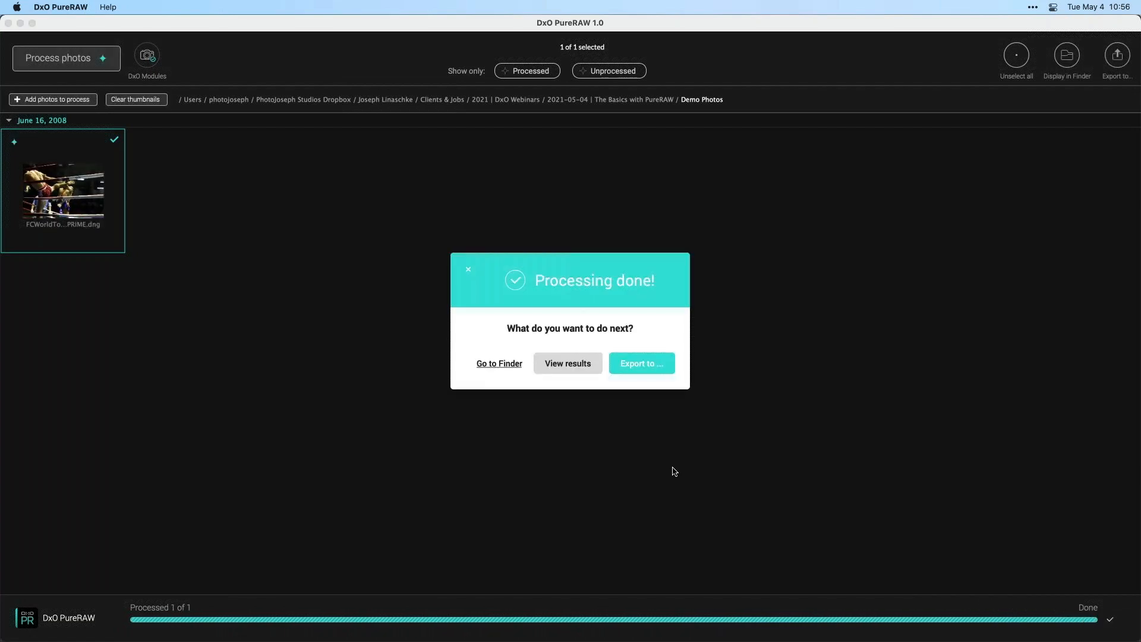
Step: Export the processed kickboxing DNG to Adobe Lightroom Classic and import it into the catalog
click(644, 369)
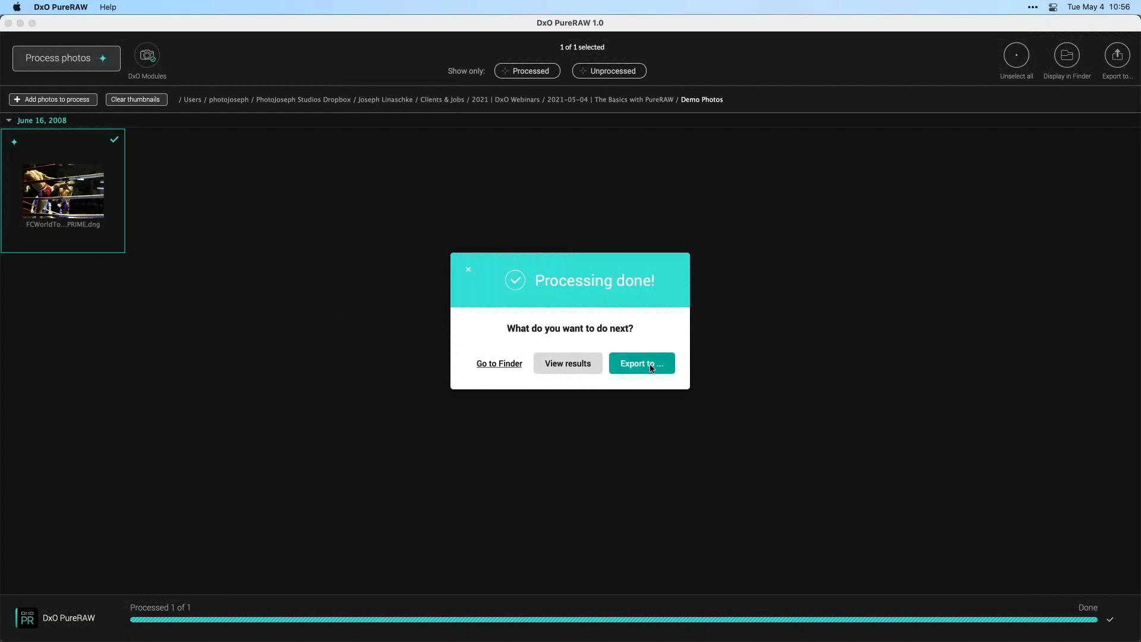
click(676, 386)
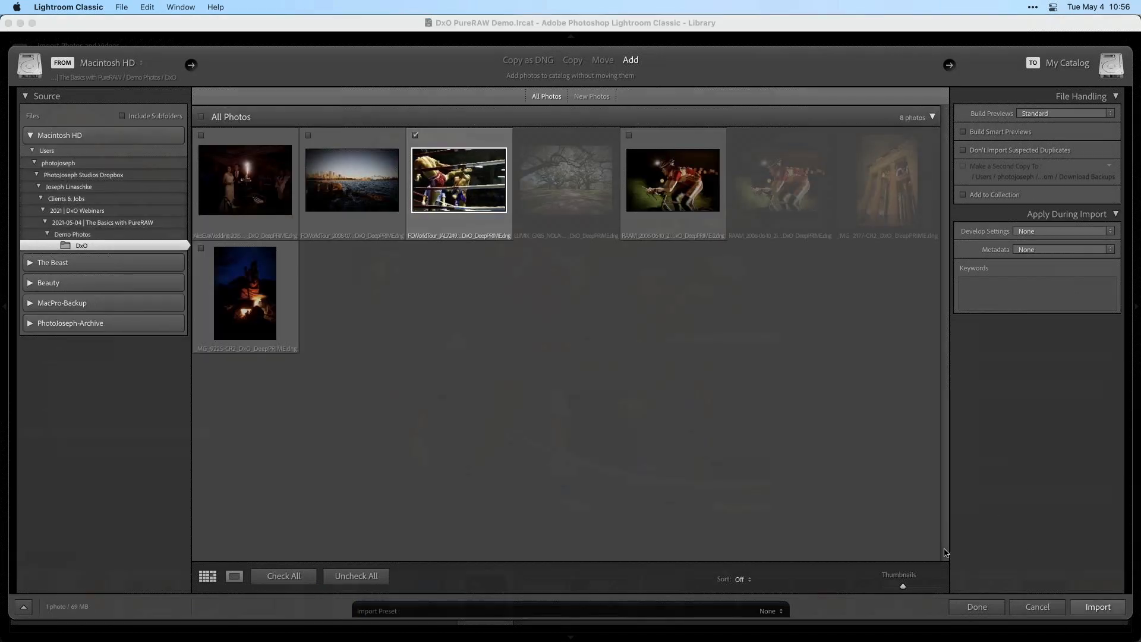
click(1096, 606)
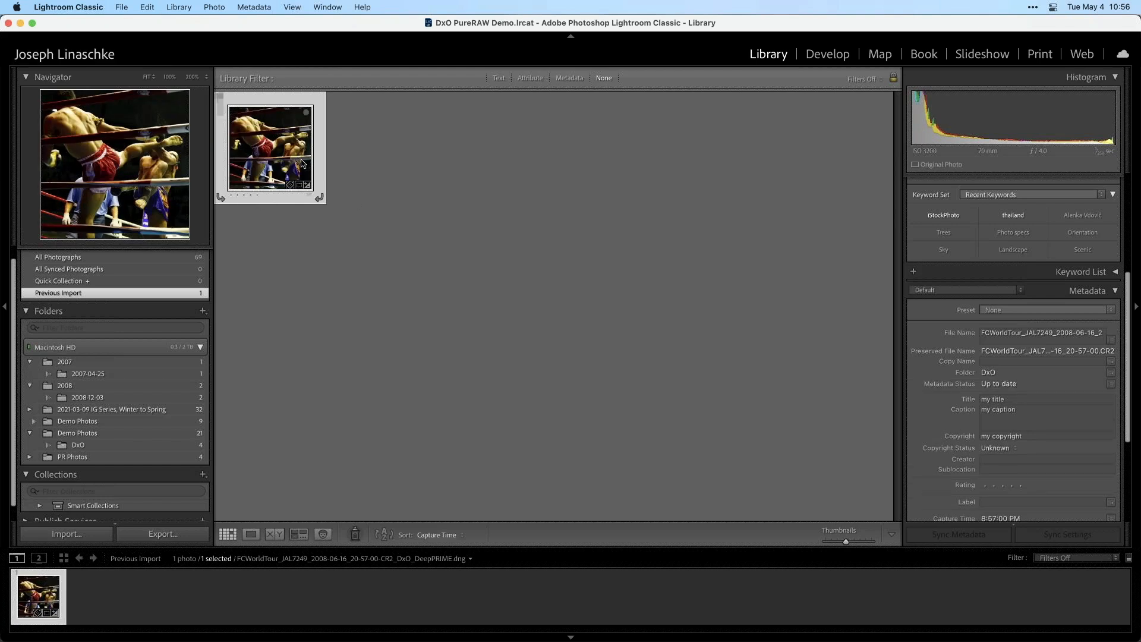
Step: Open the Demo Photos folder and compare the original kickboxing CR2 with the newly imported DeepPRIME DNG
click(146, 433)
click(590, 262)
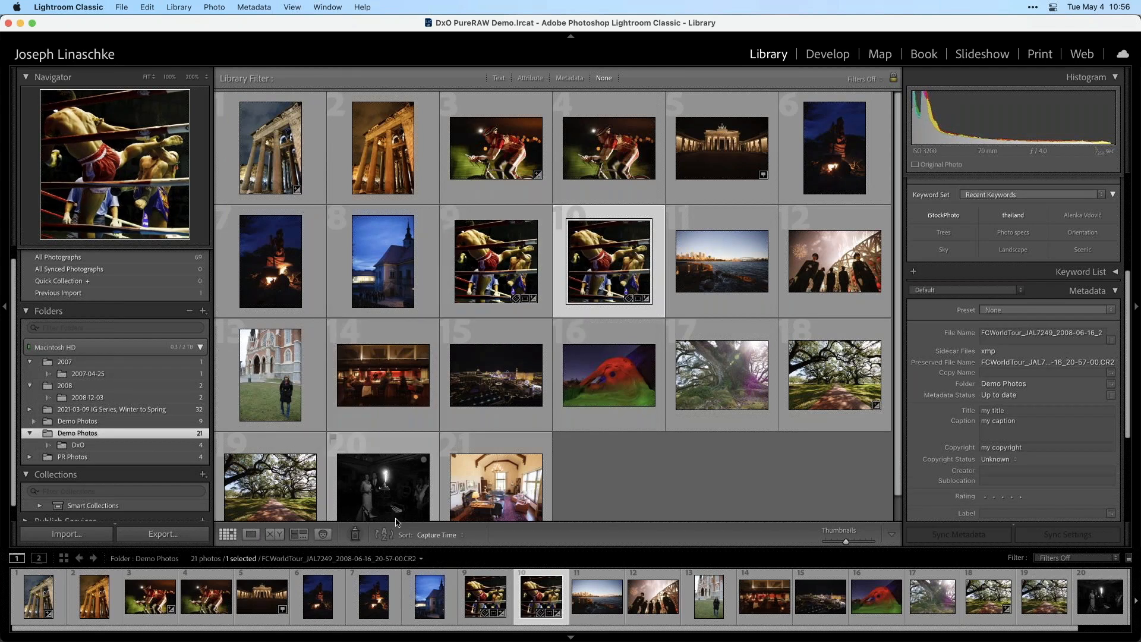
click(482, 274)
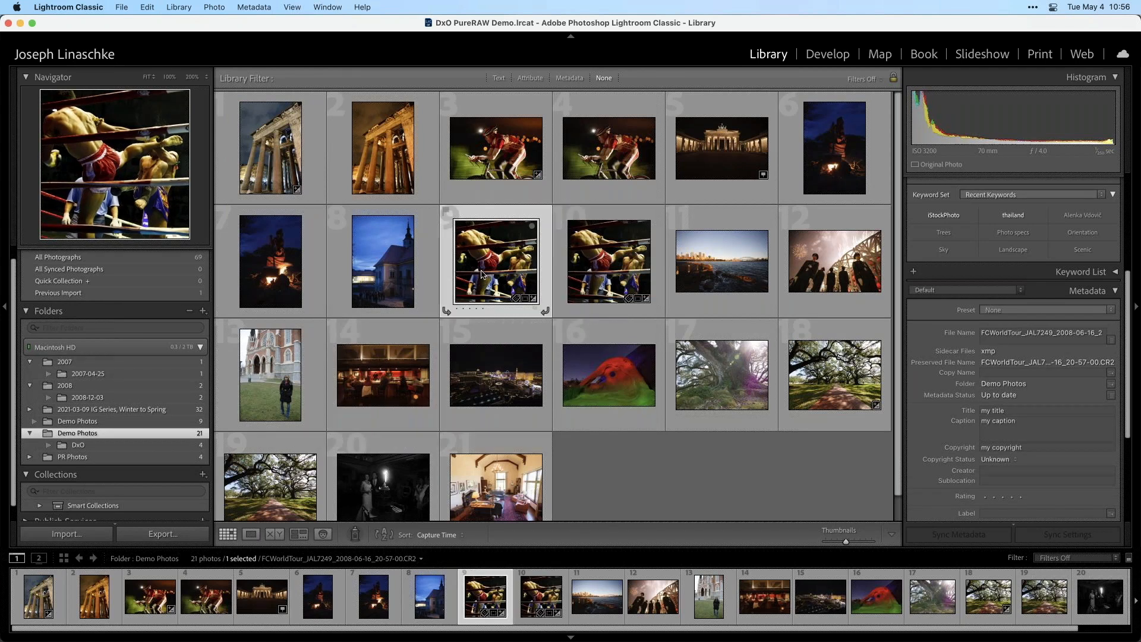
double_click(568, 297)
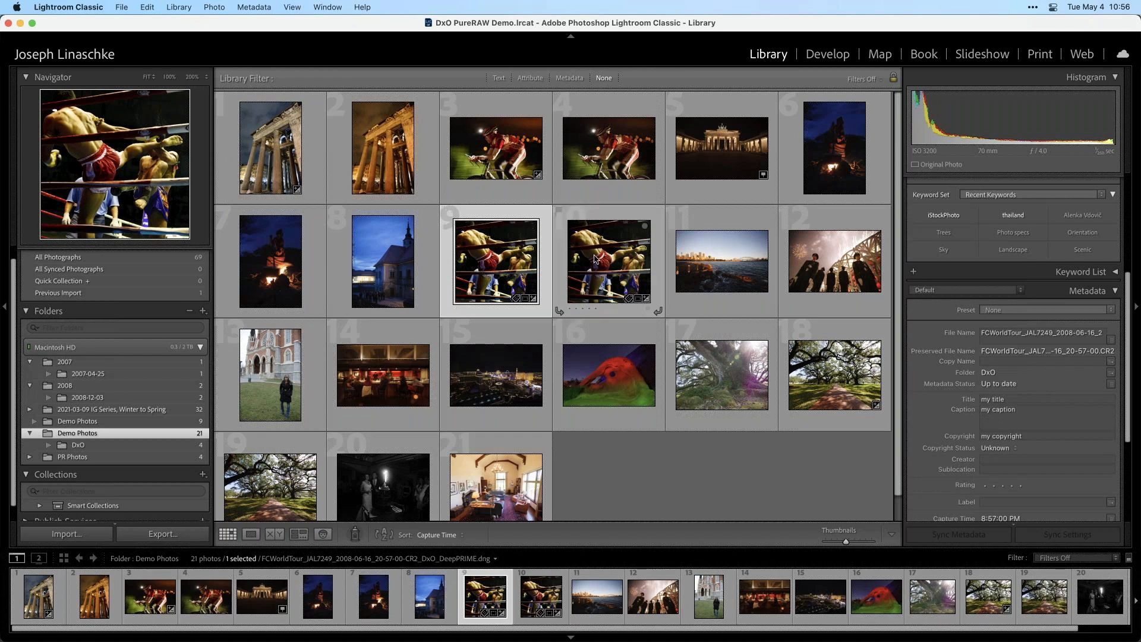
key(Left)
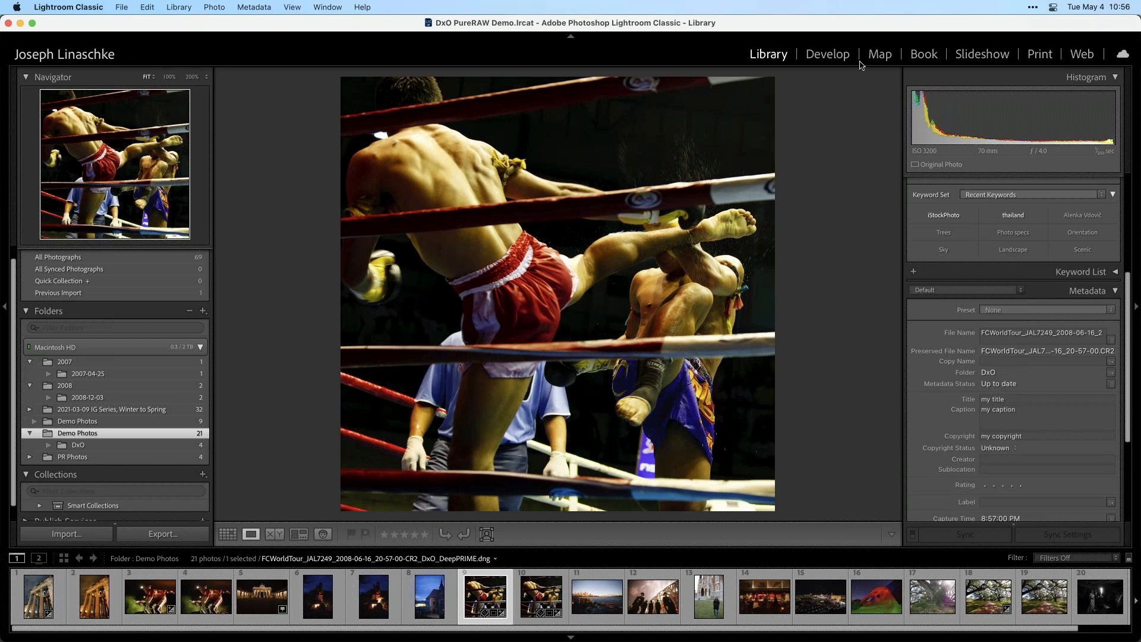
Step: Examine the kickboxing DNG's title, caption, copyright and keywords, and check its adjustments in the Develop module
scroll(978, 318, down, 1)
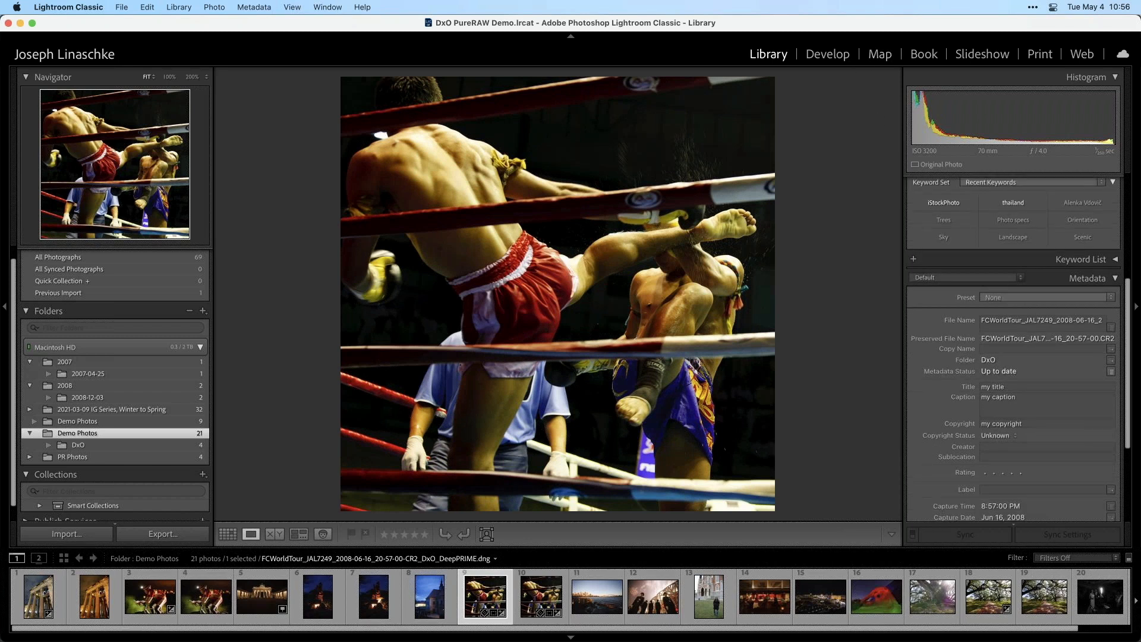
click(1016, 404)
scroll(1016, 404, down, 3)
click(1017, 380)
scroll(1067, 315, up, 8)
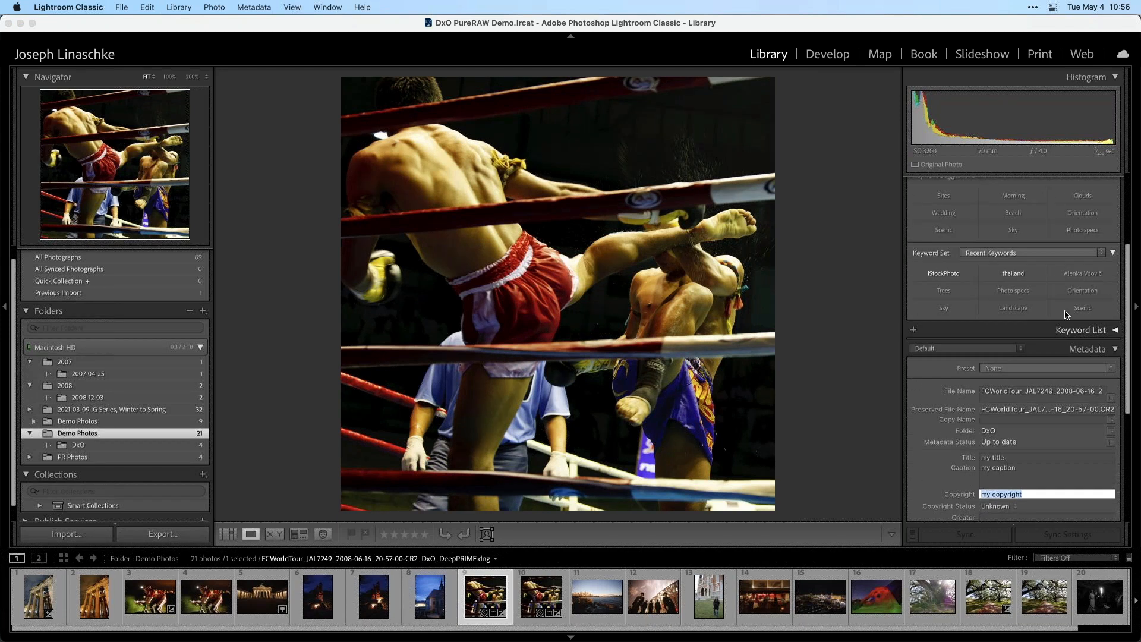
scroll(1065, 315, up, 8)
click(944, 246)
click(826, 54)
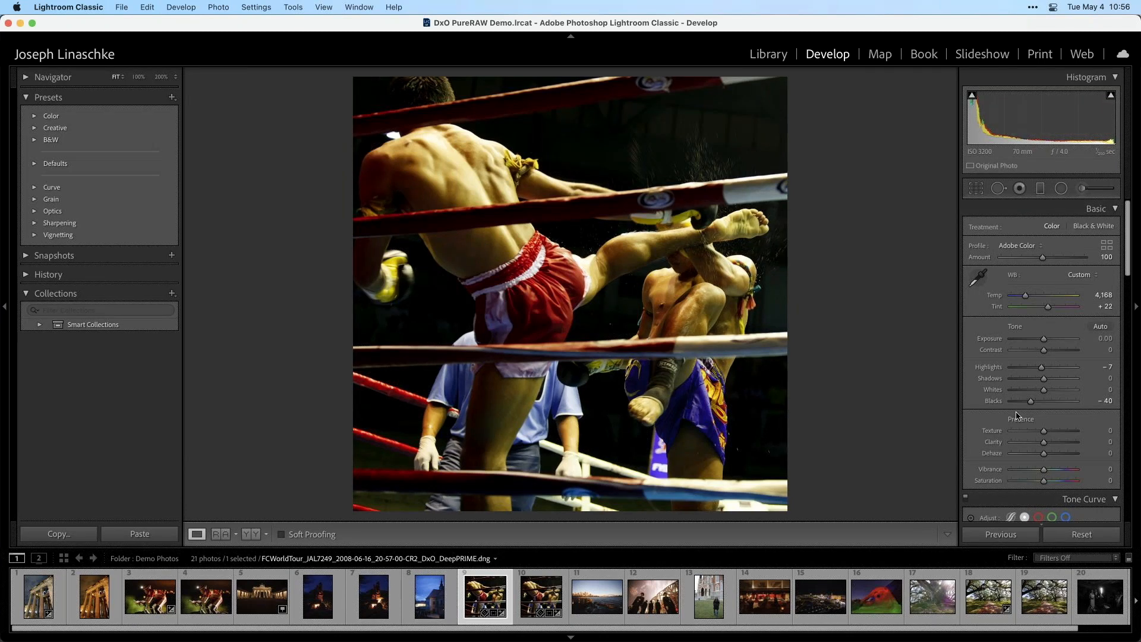
Step: Check the metadata saving and reading commands available for the original kickboxing CR2
click(546, 601)
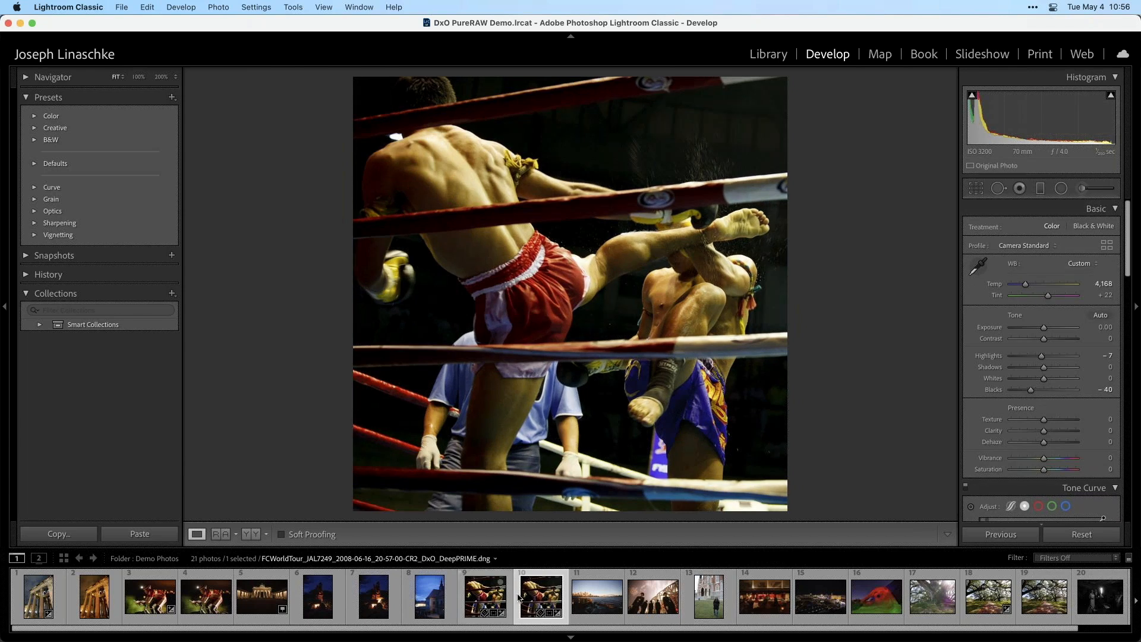
click(252, 6)
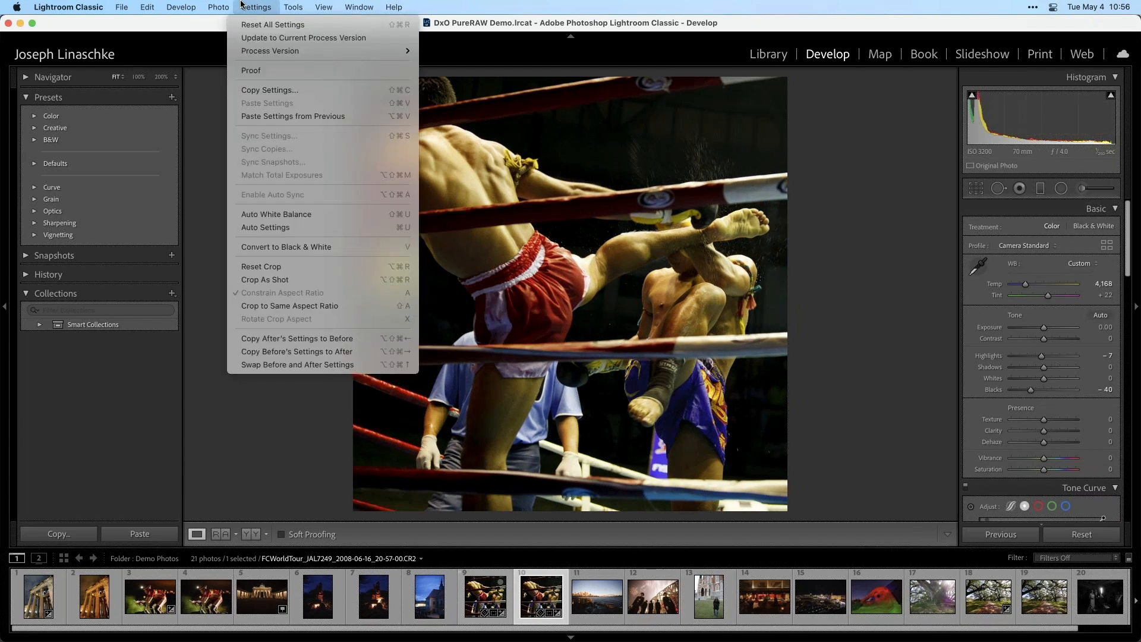
click(220, 6)
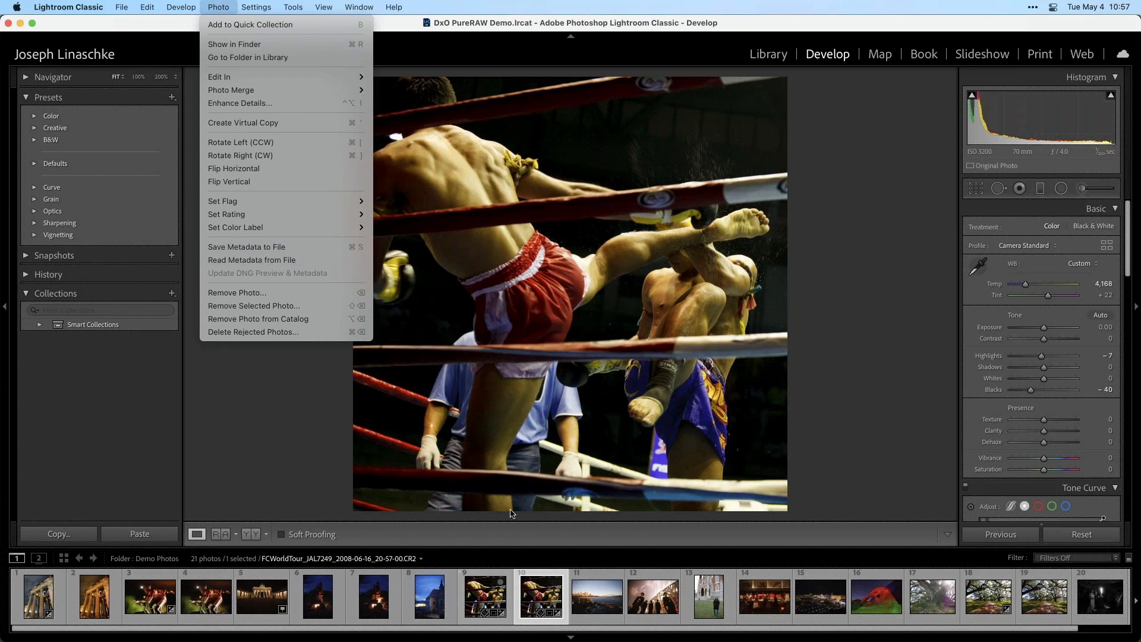
click(595, 594)
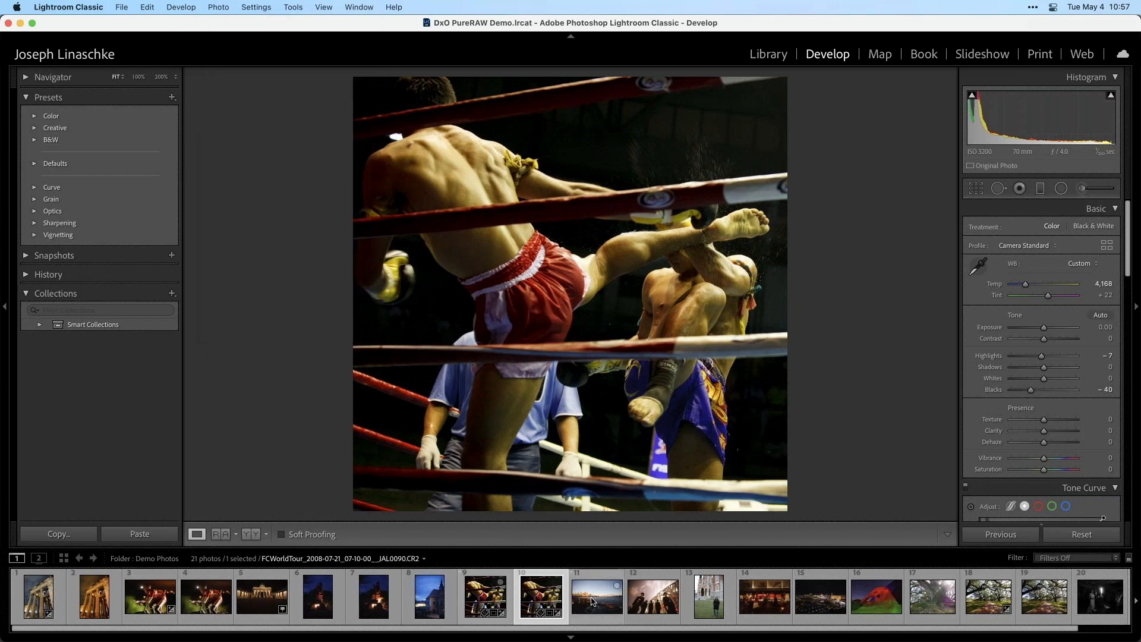
Step: Find a photo with both versions and compare the cyclist CR2 with its DeepPRIME DNG
click(592, 598)
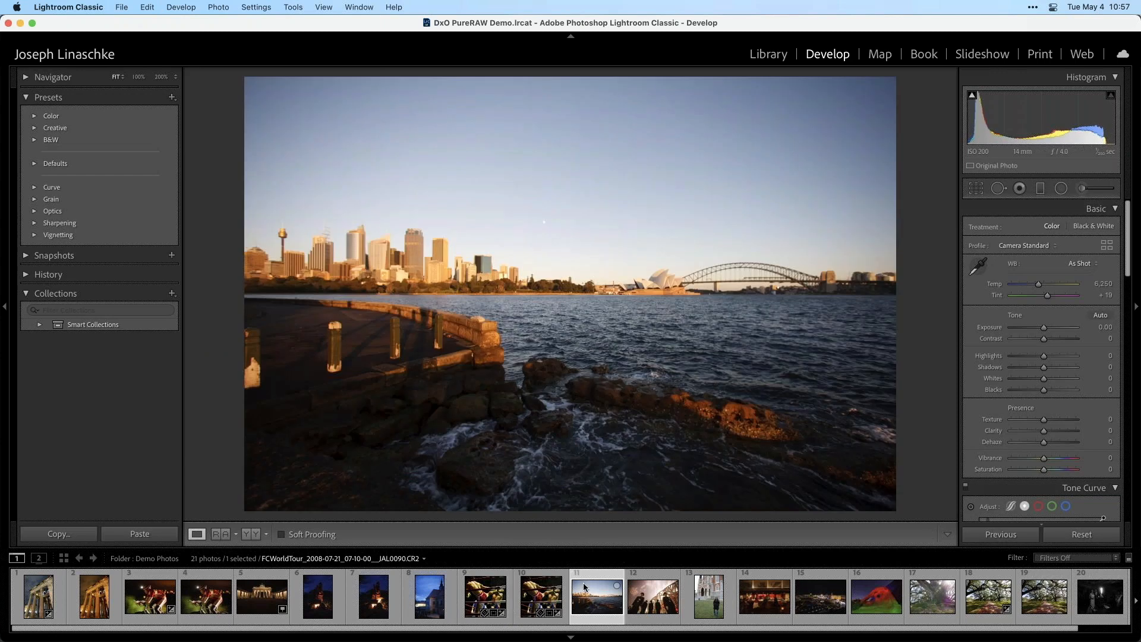
click(196, 603)
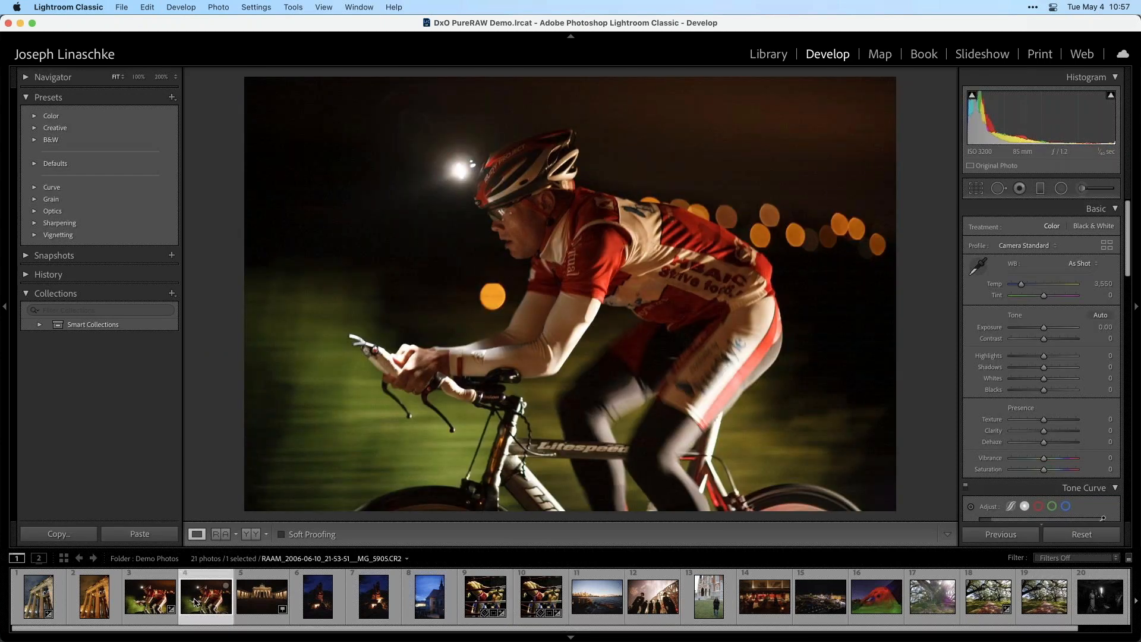
click(152, 599)
Step: Crop the original cyclist CR2 to 1 x 1 and set Exposure to +0.70, Contrast to +33 and Temp to 2,337
click(208, 595)
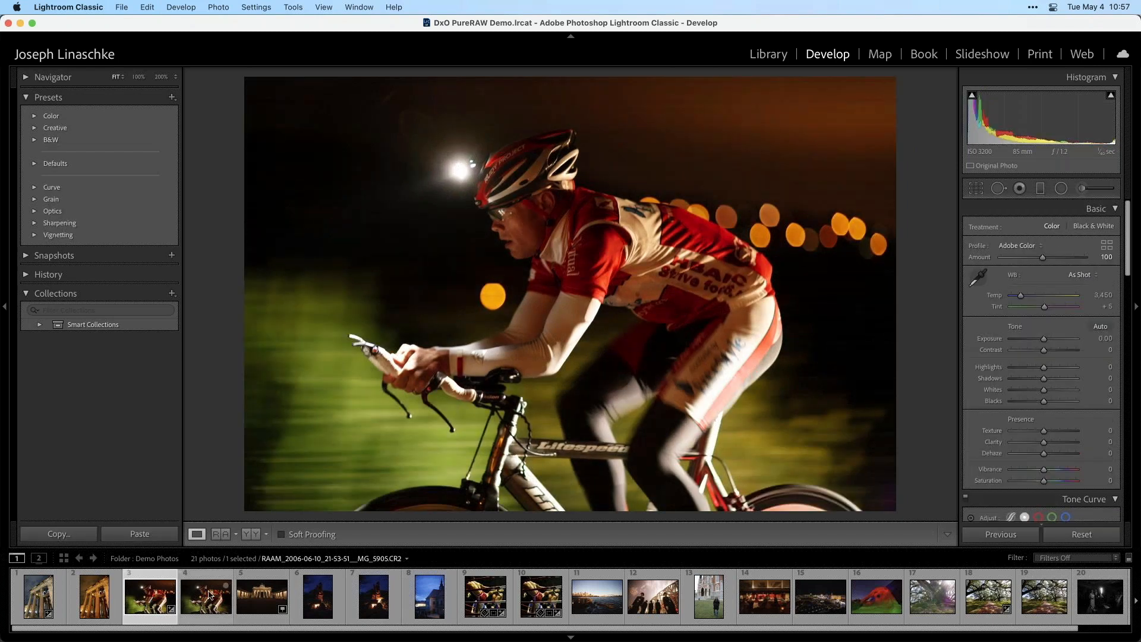
click(975, 188)
click(1076, 230)
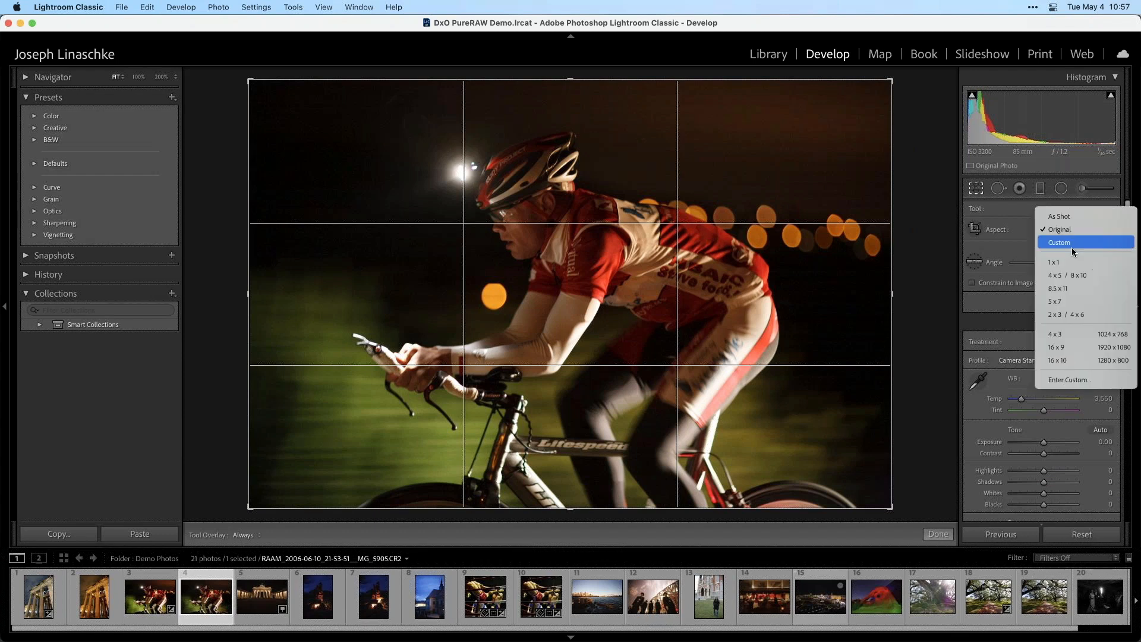
click(1070, 263)
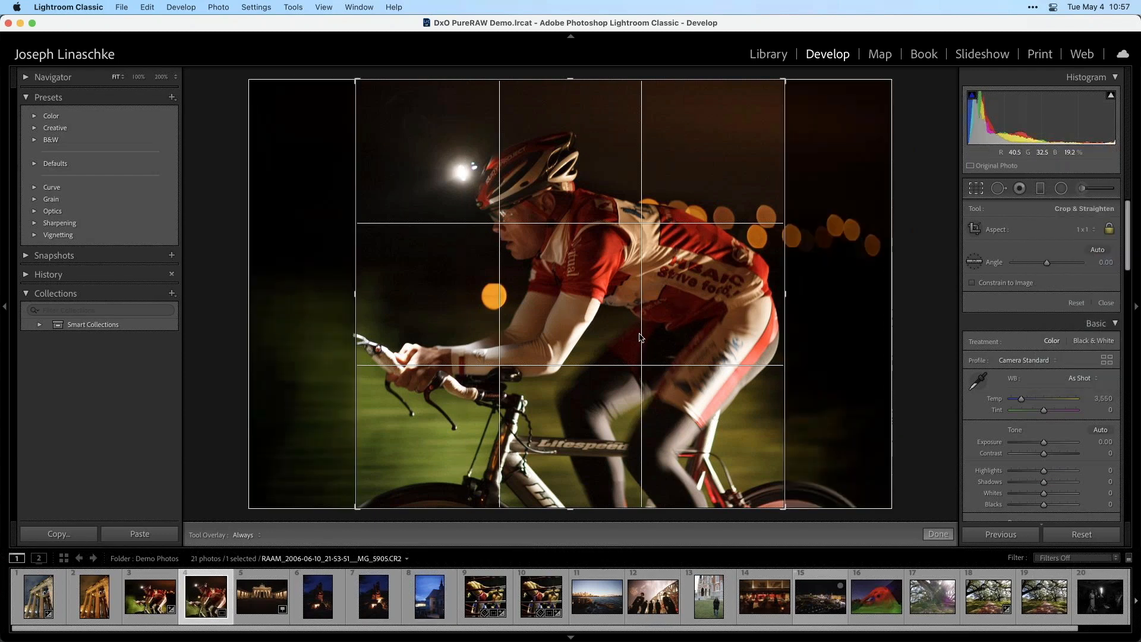
key(Return)
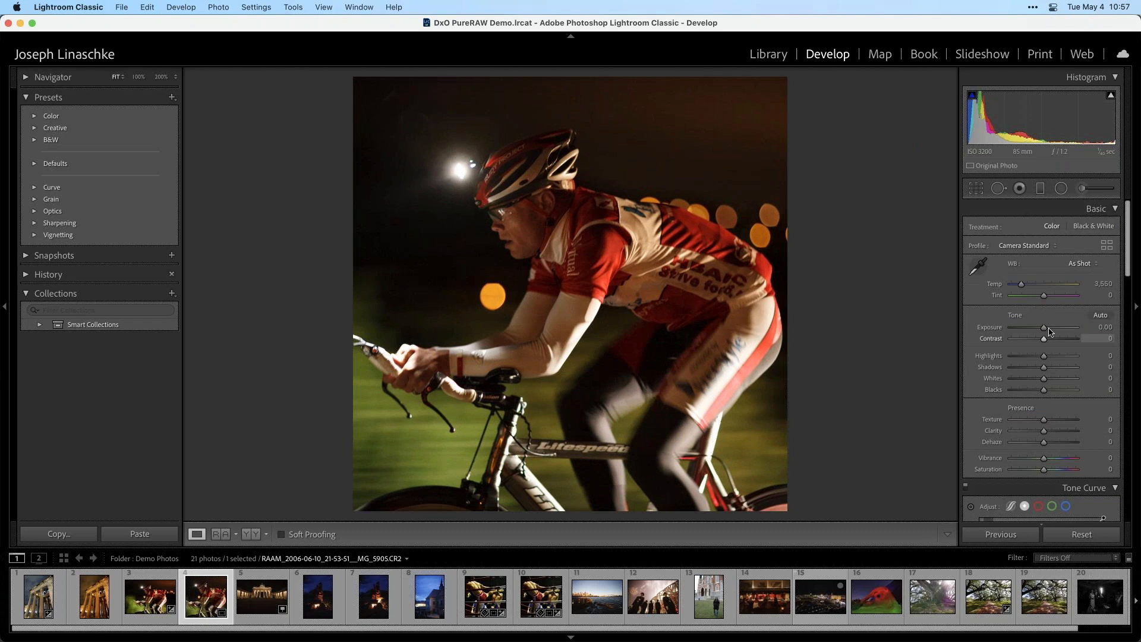
drag(1041, 332, 1048, 332)
mouse_move(1030, 285)
mouse_down()
mouse_move(1049, 288)
mouse_move(1017, 294)
mouse_up()
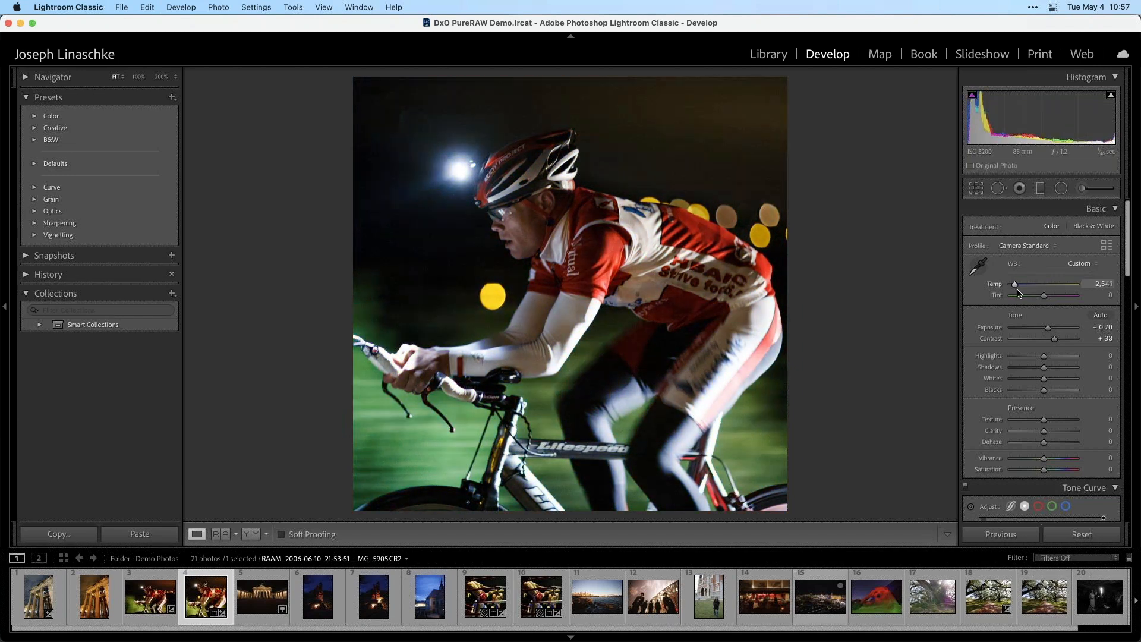
Step: Add the keyword RAAM and the caption "RAMM baby" to the cyclist CR2 and save its metadata to file
click(775, 54)
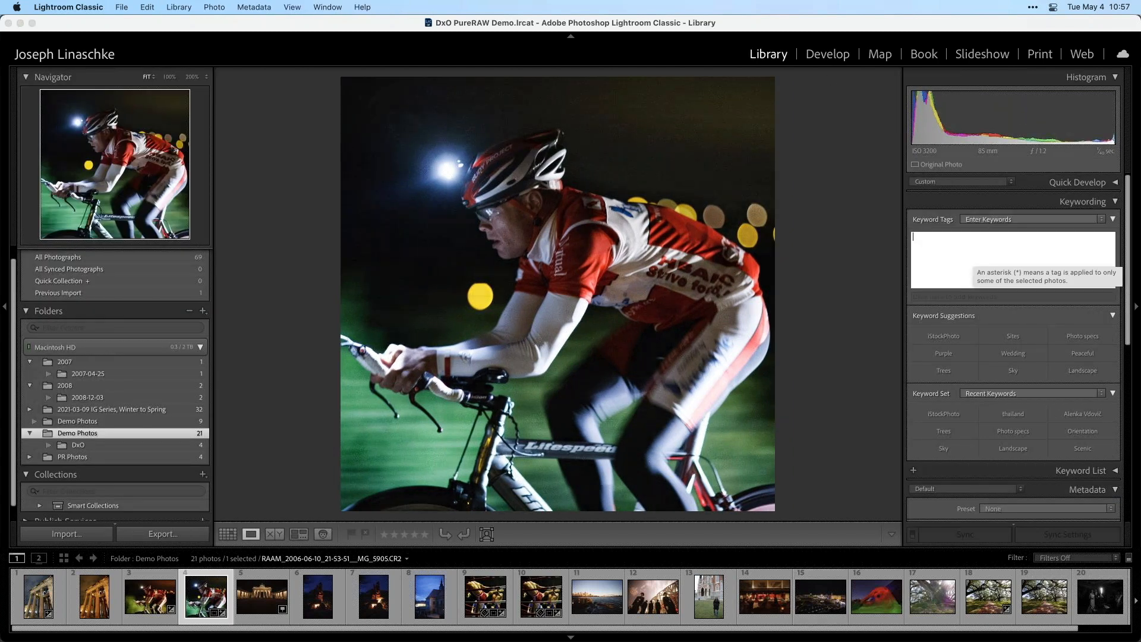
text(RAAM)
key(Return)
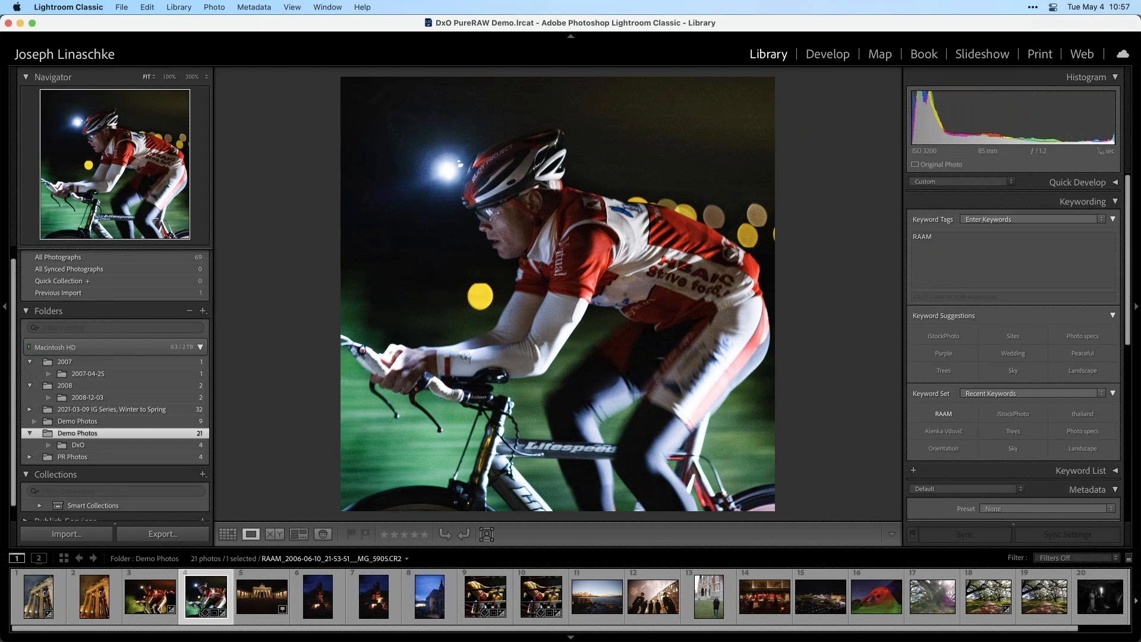
scroll(977, 350, down, 2)
scroll(977, 351, down, 5)
click(1011, 399)
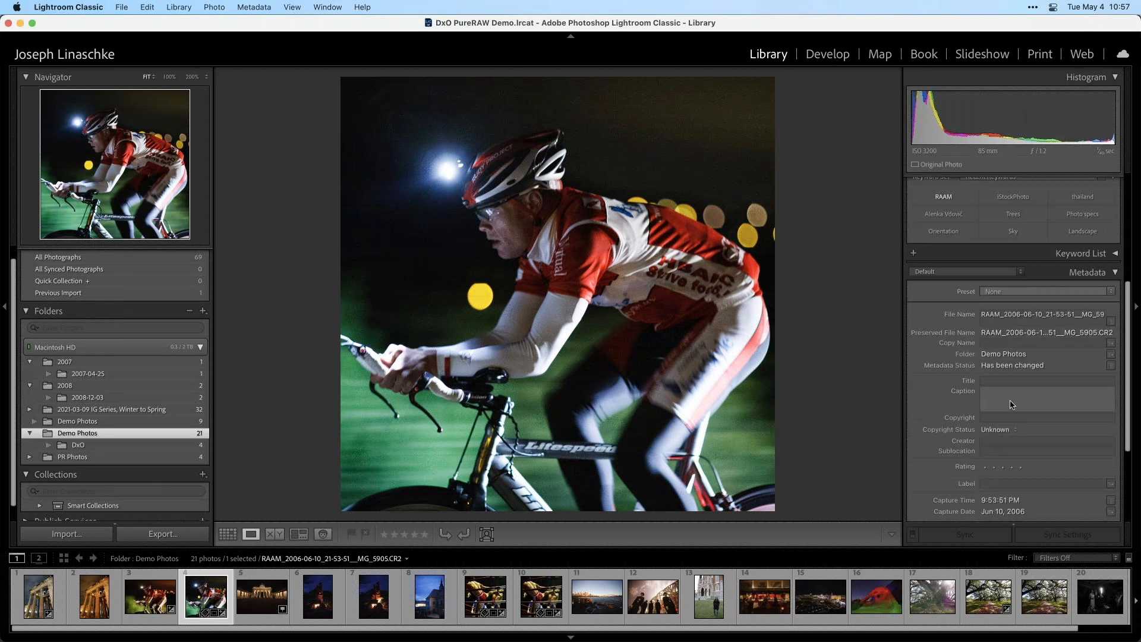
text(RAMM bab)
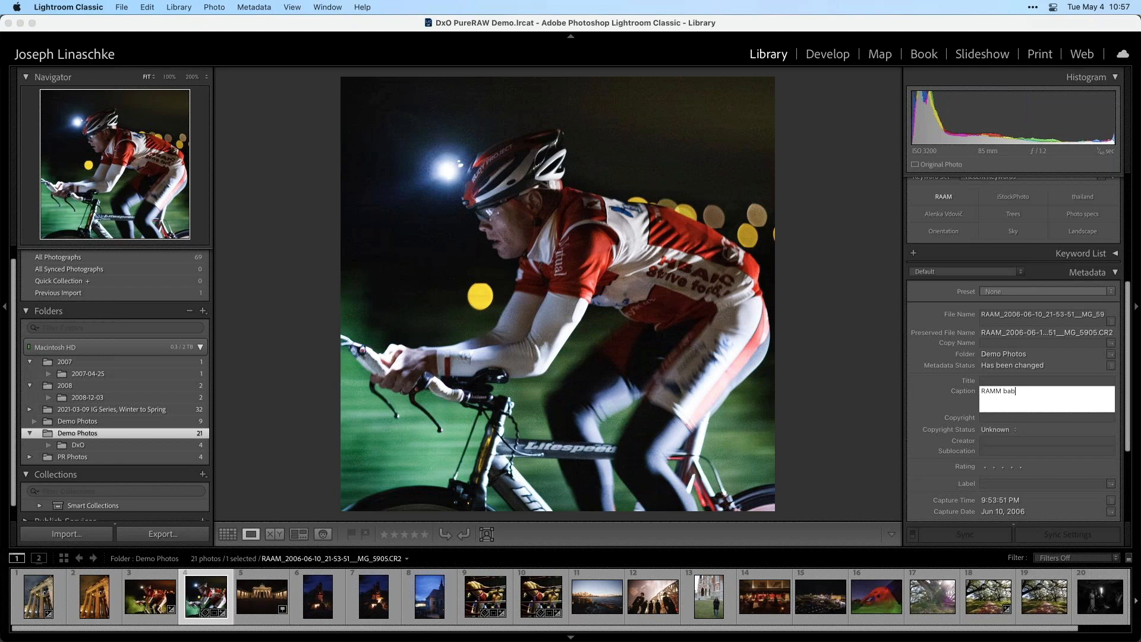
text(y)
key(Return)
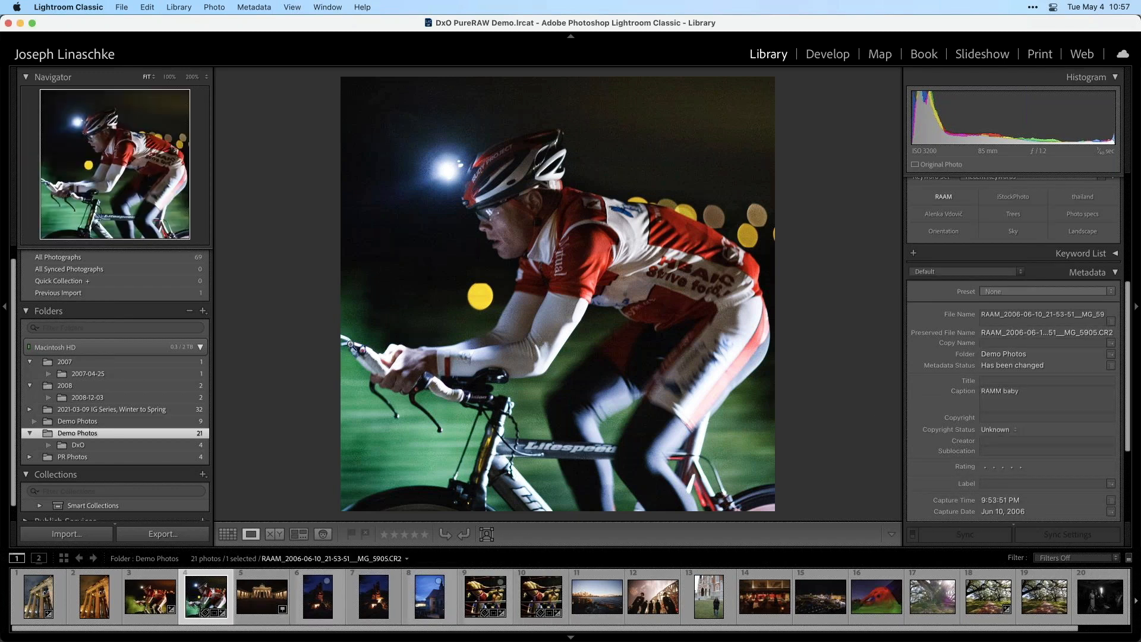
key(super+s)
Step: Try to read metadata from file for the cyclist's DeepPRIME DNG
click(255, 7)
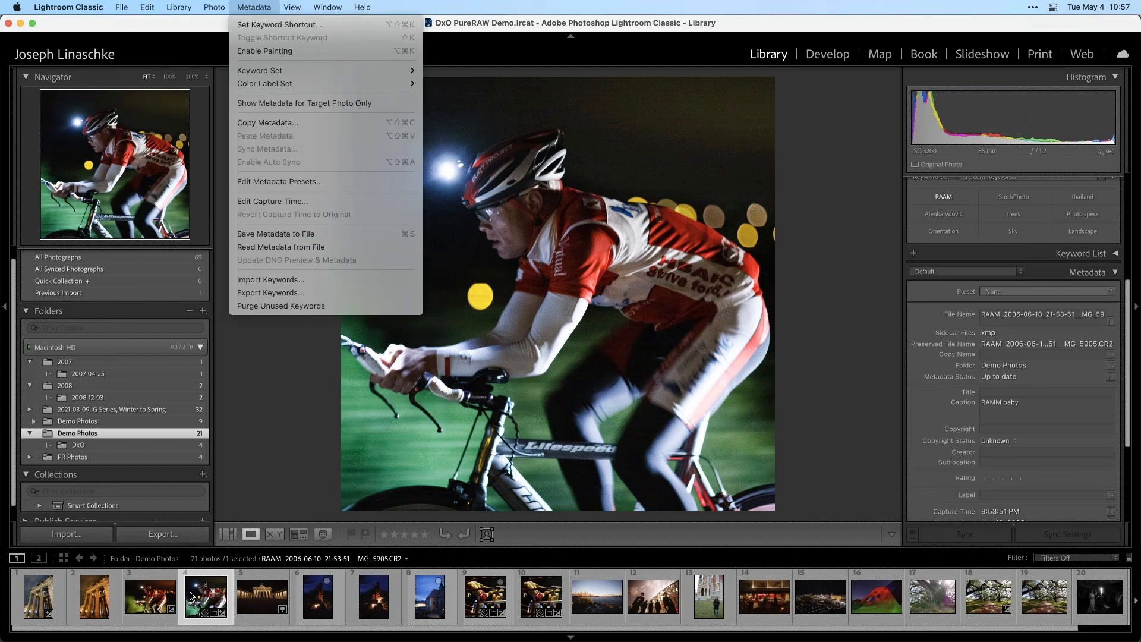
click(151, 594)
click(158, 594)
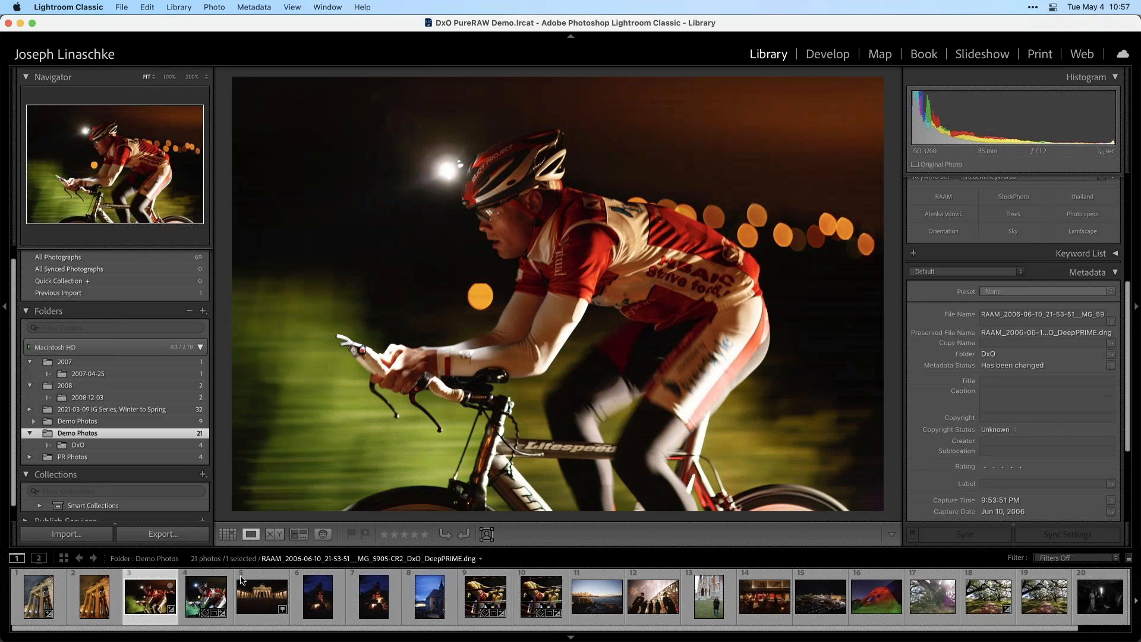
click(254, 7)
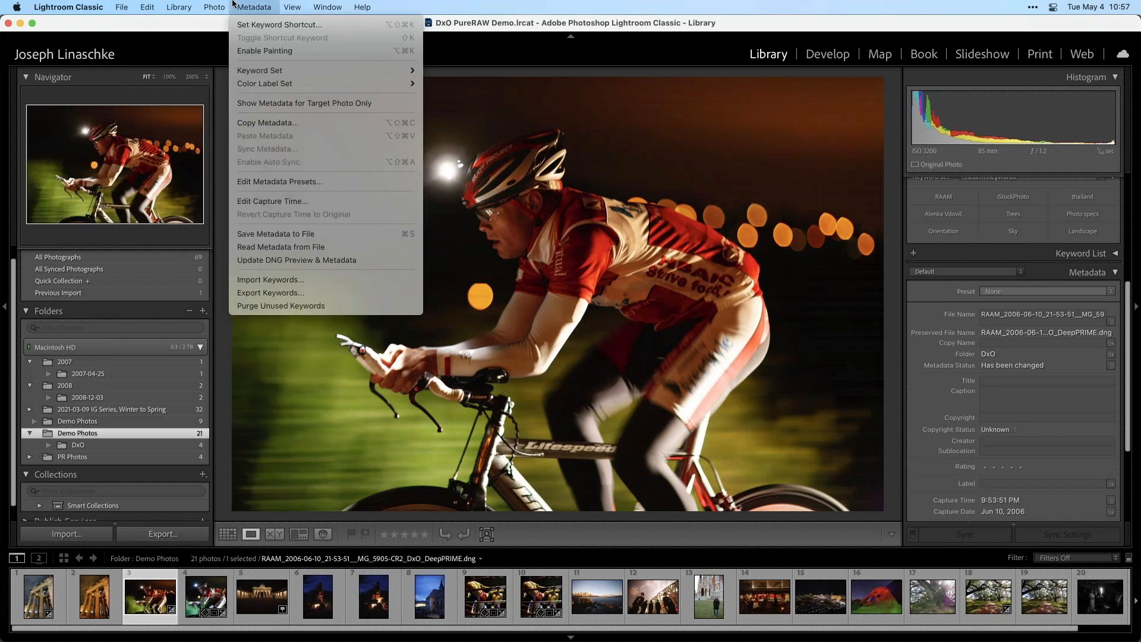
click(269, 247)
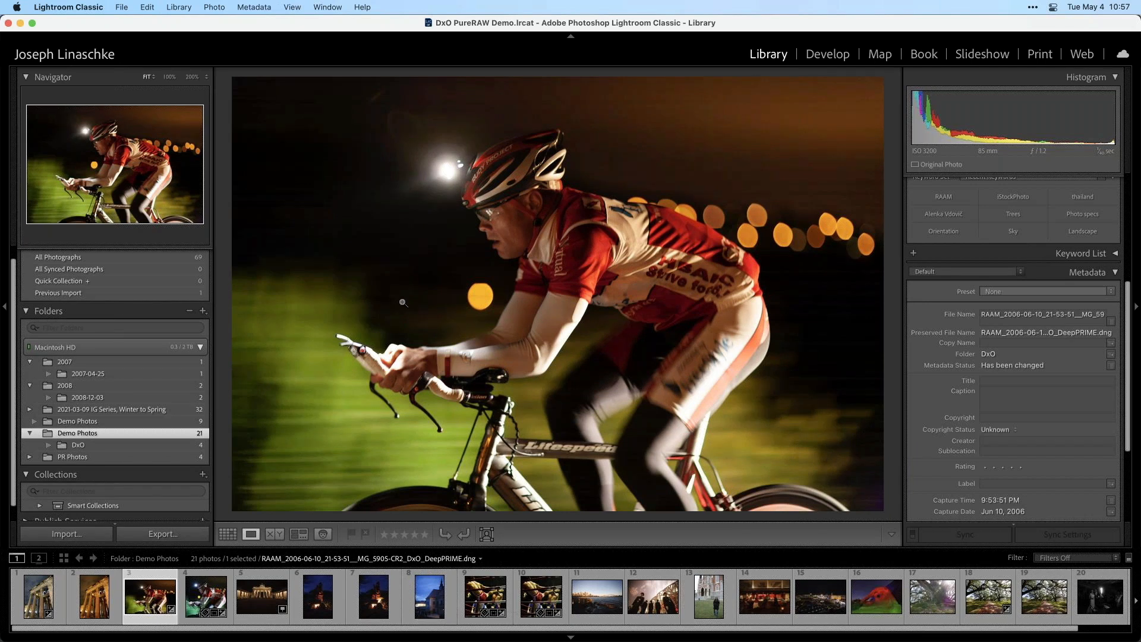
Step: Copy the cyclist CR2's develop settings, including crop but excluding noise reduction and lens corrections, and paste them onto its DeepPRIME DNG
click(202, 594)
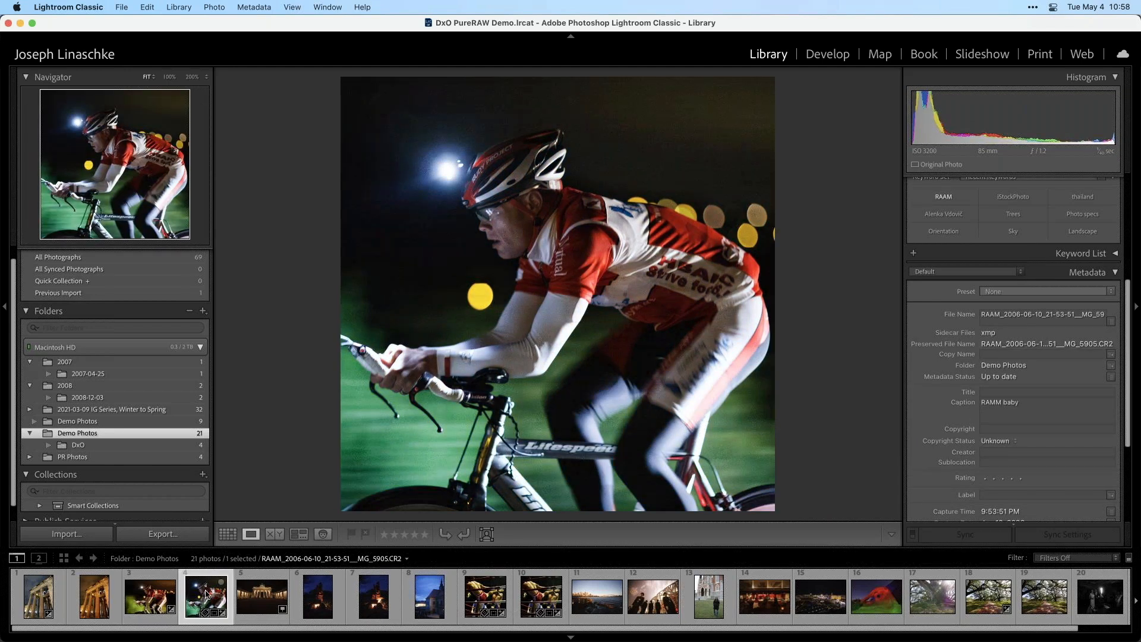
click(839, 56)
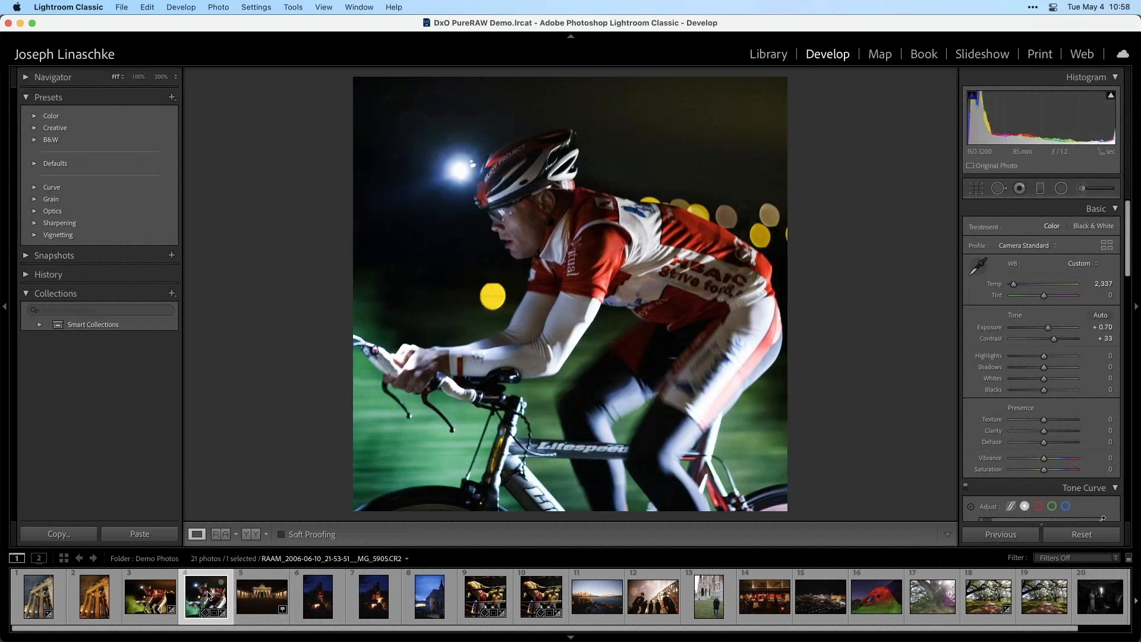
key(super+shift+c)
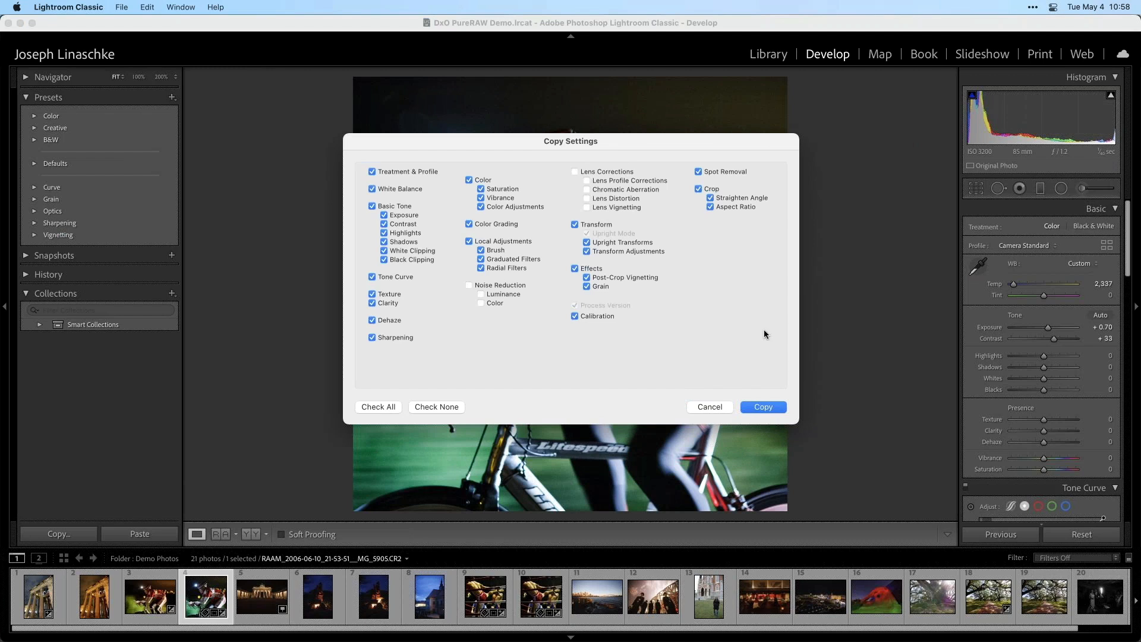
click(767, 407)
click(165, 605)
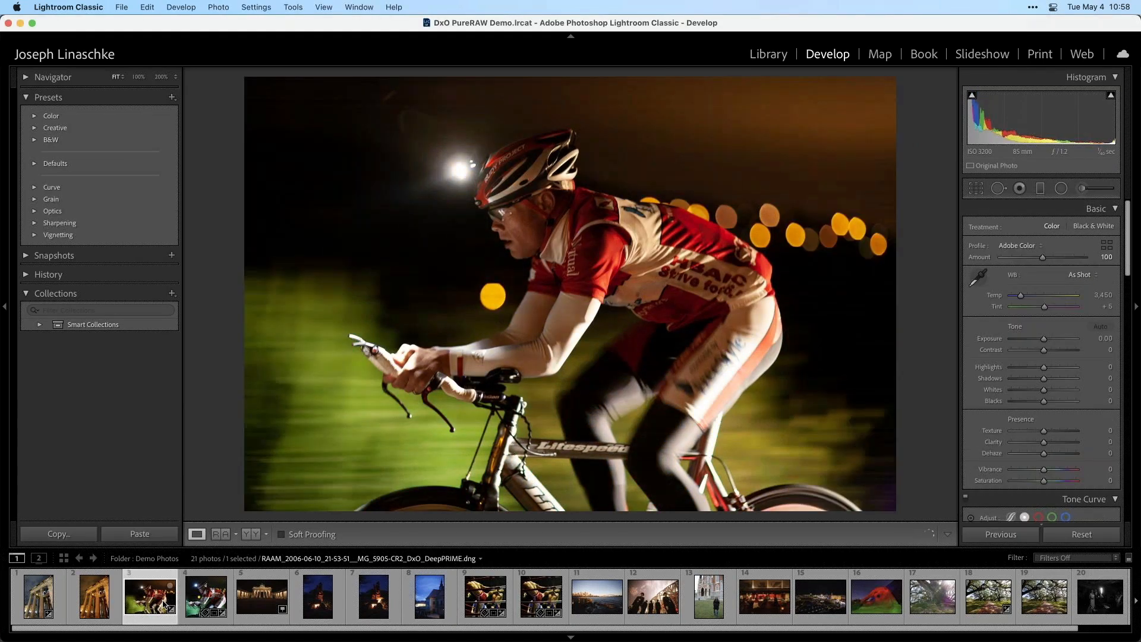
key(super+shift+v)
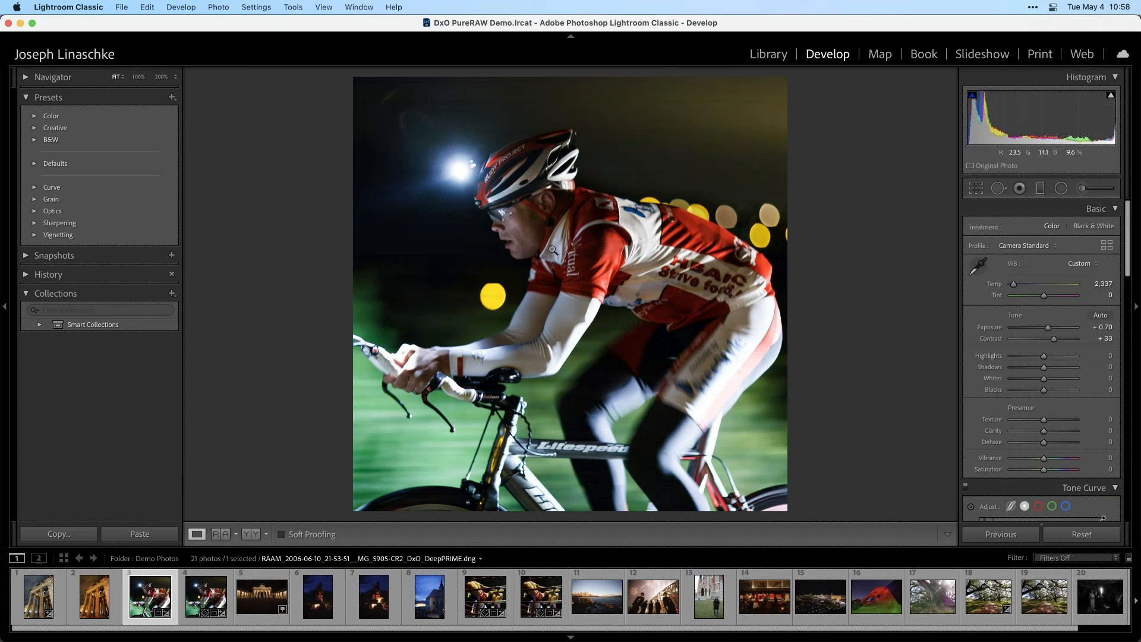
Step: Compare the caption, keywords and file metadata of the cyclist DNG with those of its original CR2 in the Library module
click(768, 54)
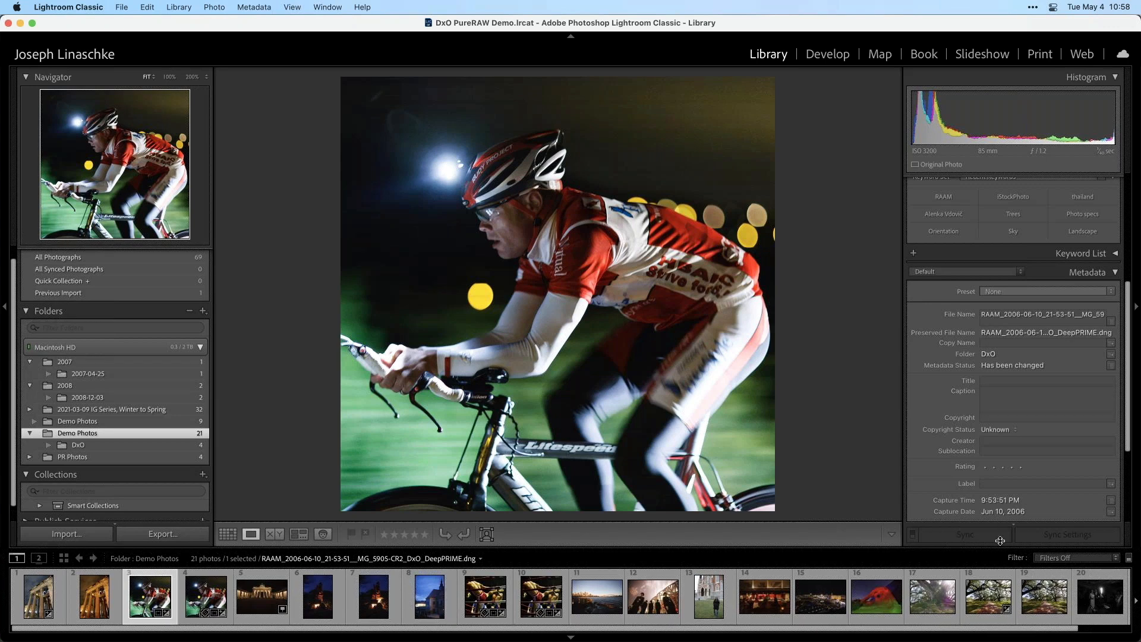
click(204, 591)
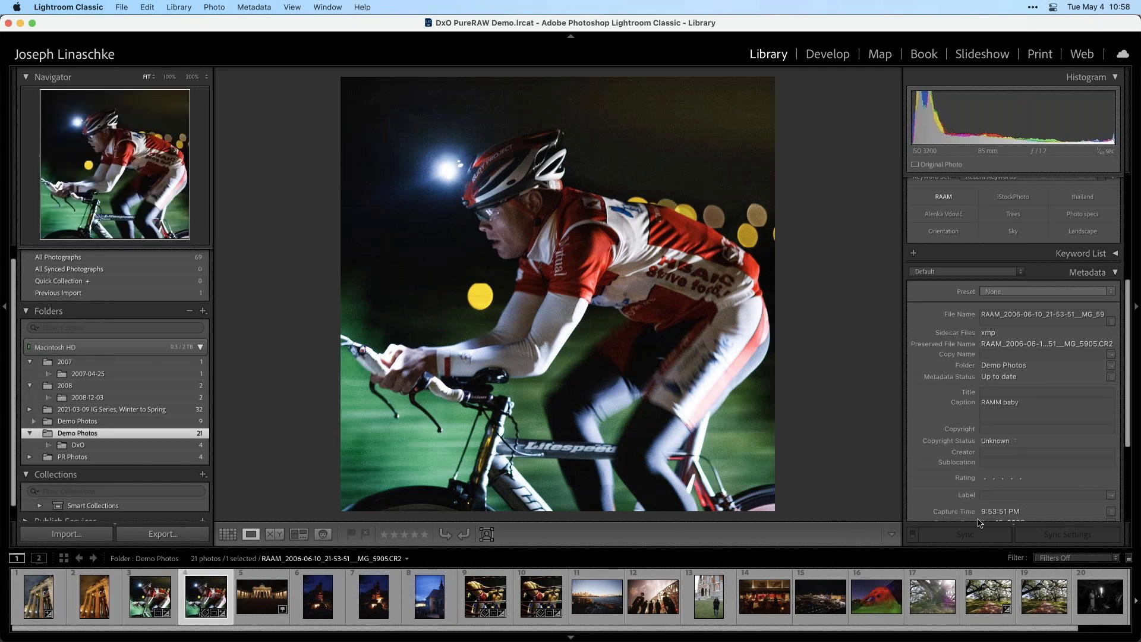
scroll(999, 428, down, 5)
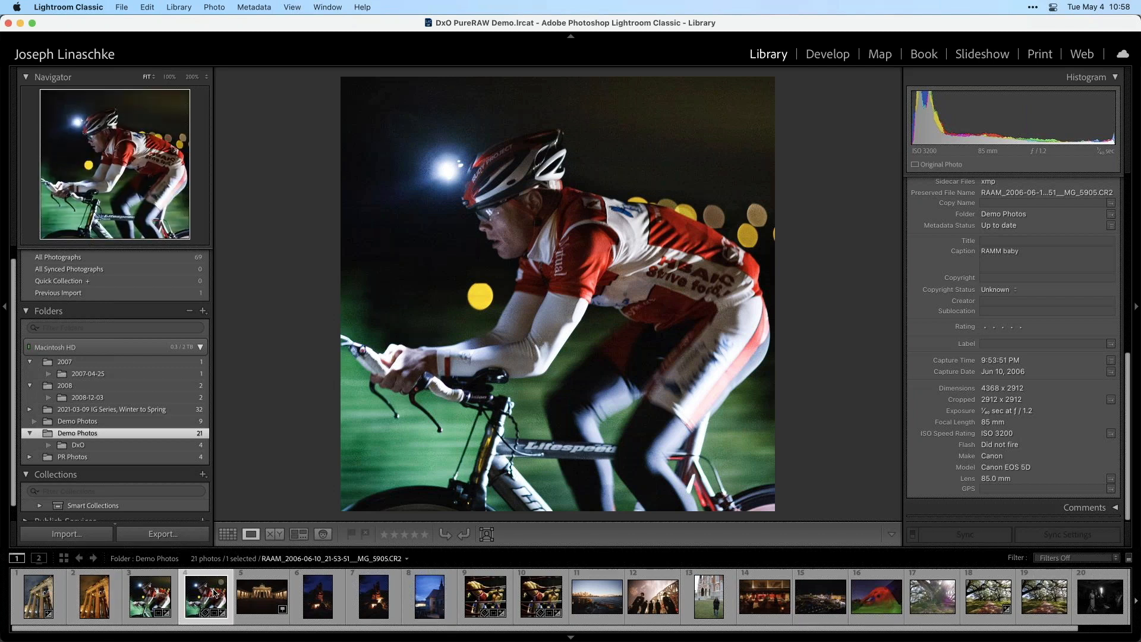
key(shift+super+e)
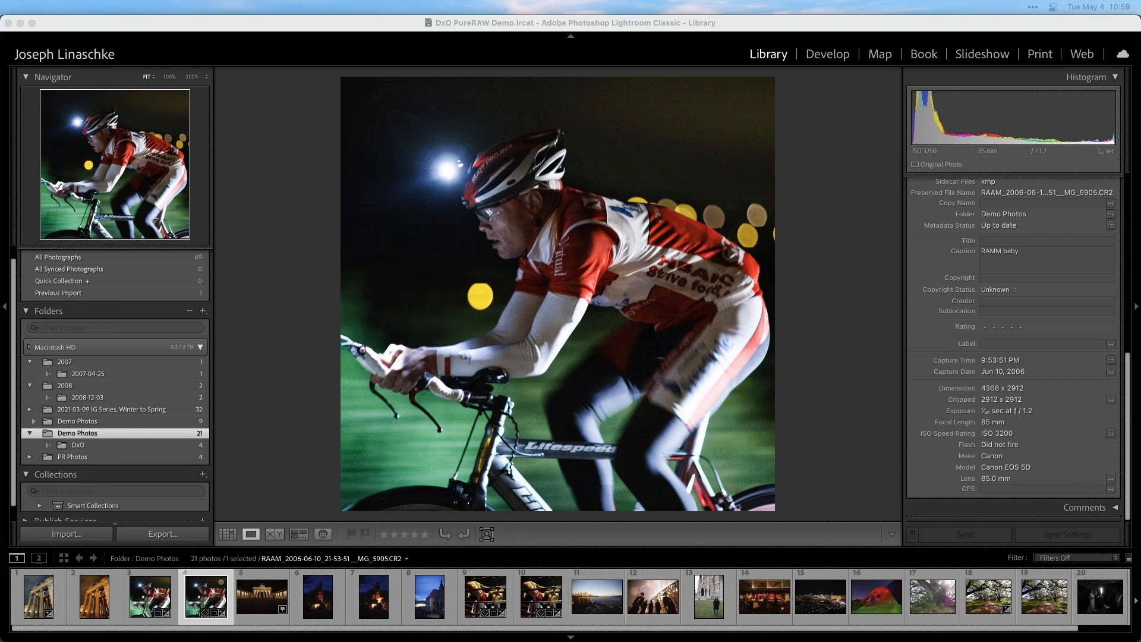
click(204, 596)
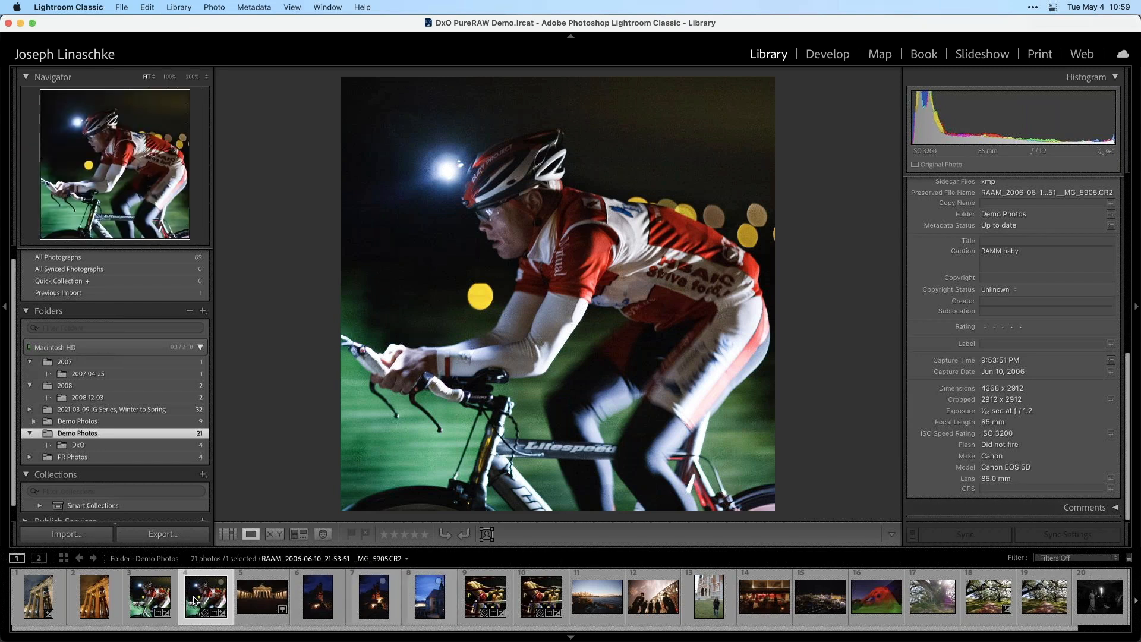
scroll(648, 611, right, 1)
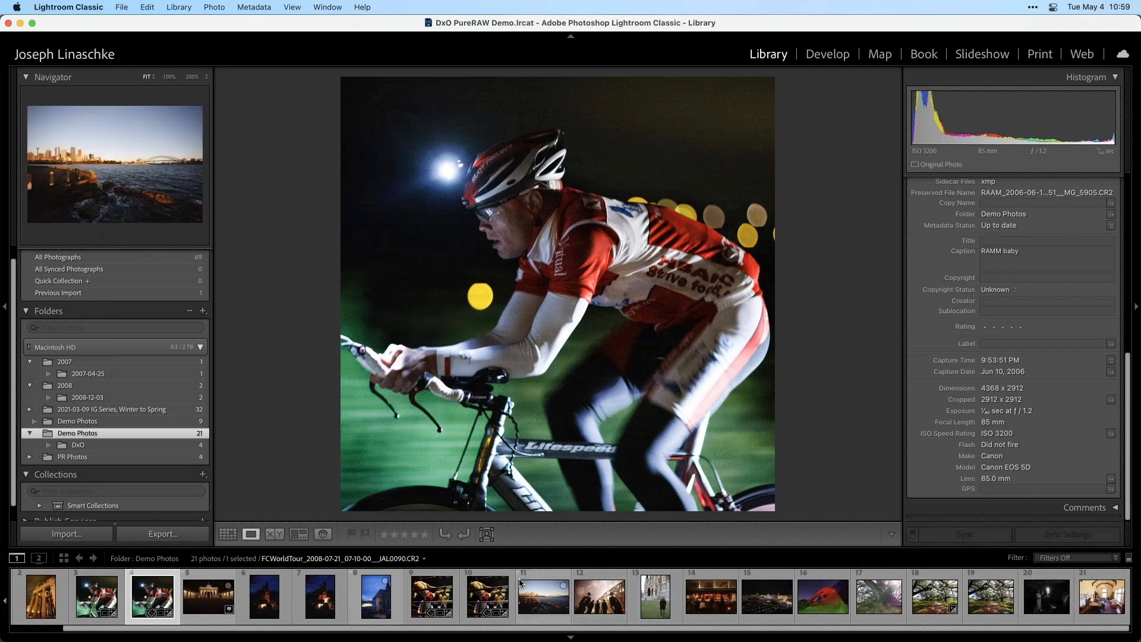
scroll(518, 580, left, 1)
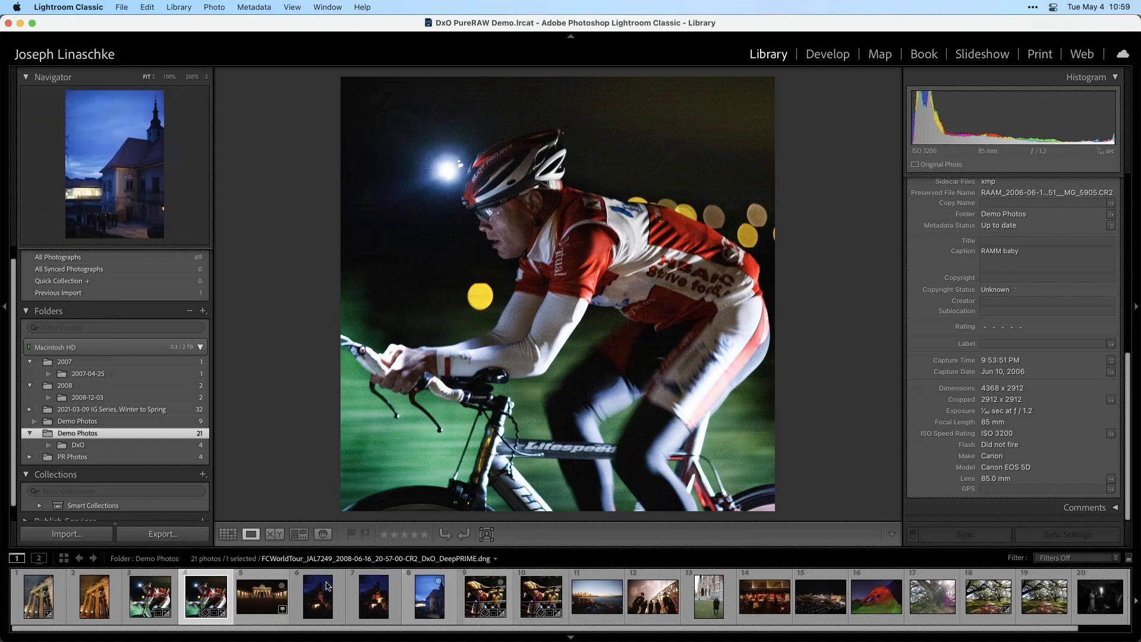
Step: Examine the cyclist DNG's tone curve, color, noise reduction and lens correction settings in the Develop module
click(154, 591)
click(828, 53)
scroll(1015, 365, down, 3)
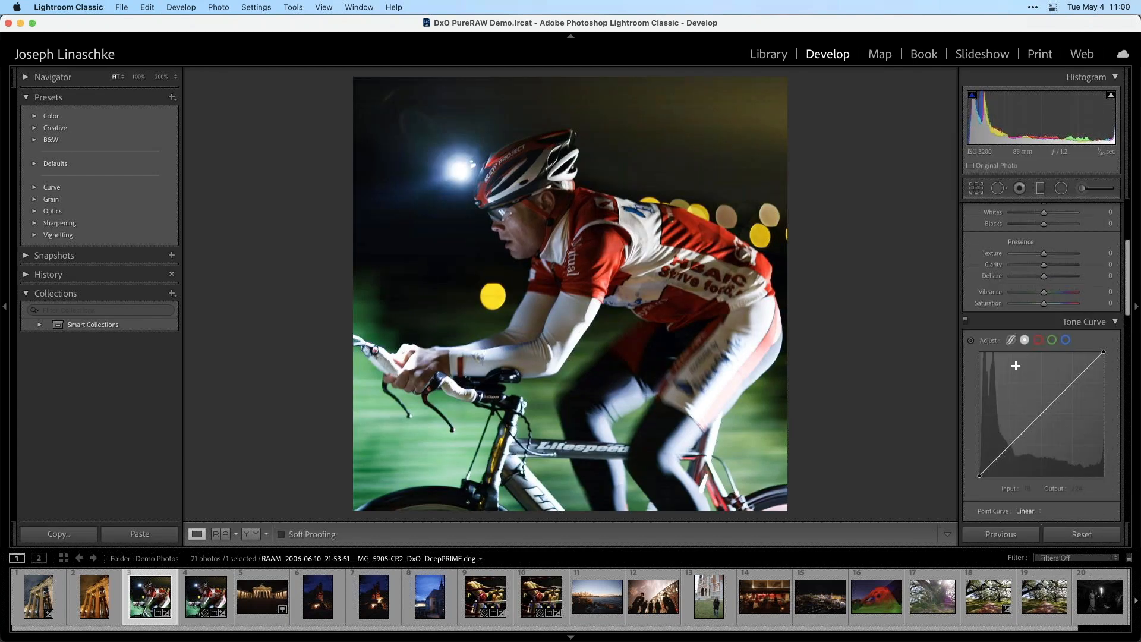
scroll(1016, 365, down, 10)
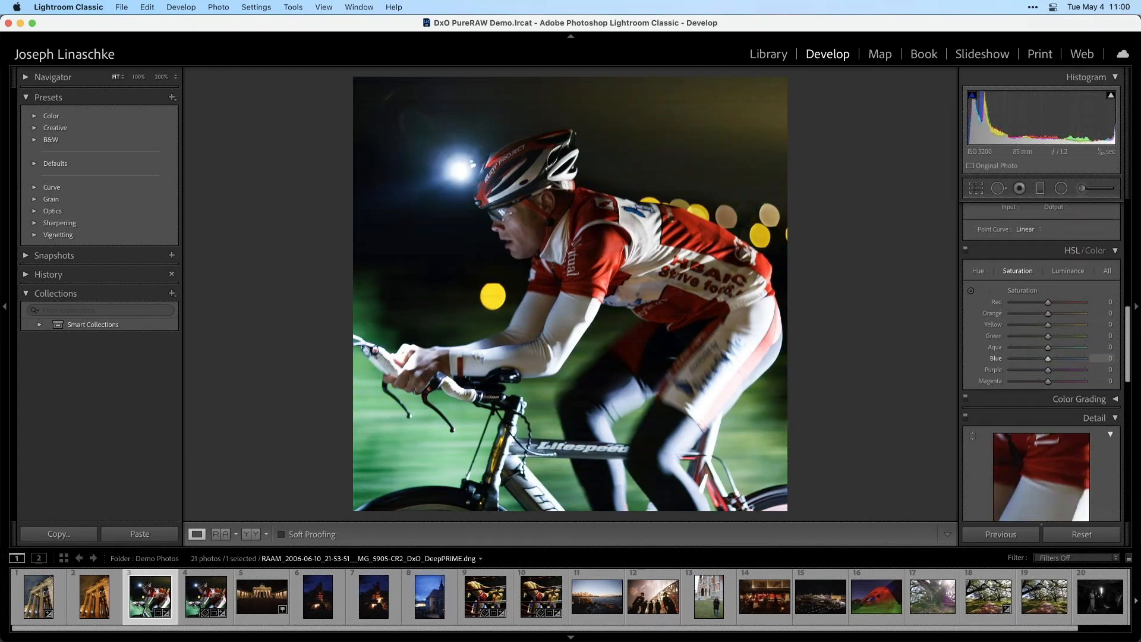
scroll(1003, 368, down, 5)
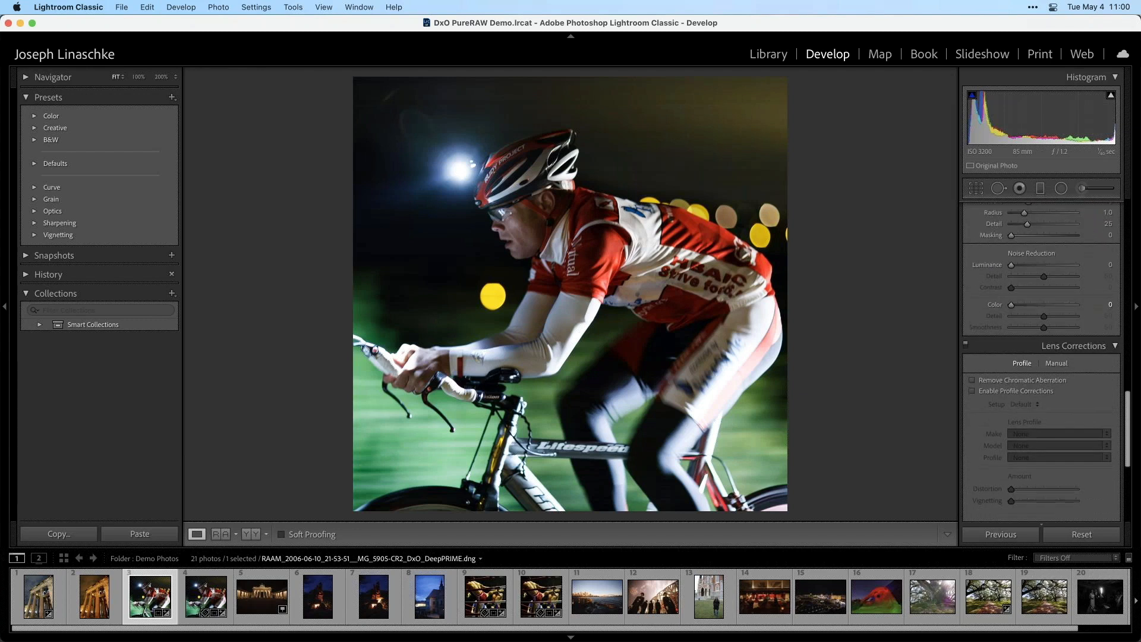
scroll(1004, 366, down, 1)
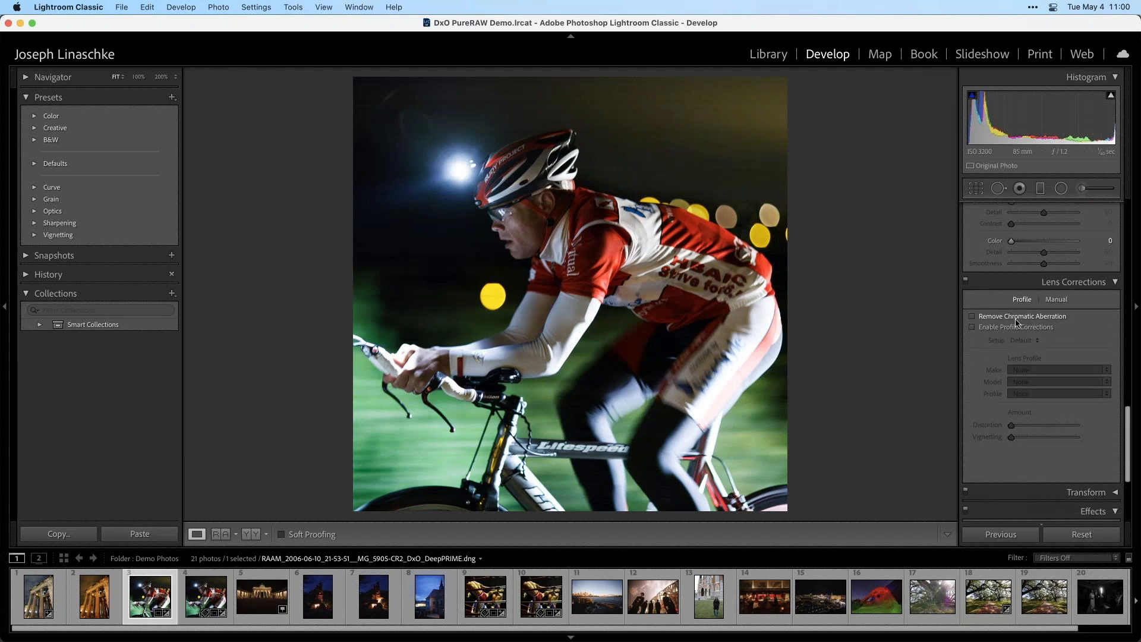